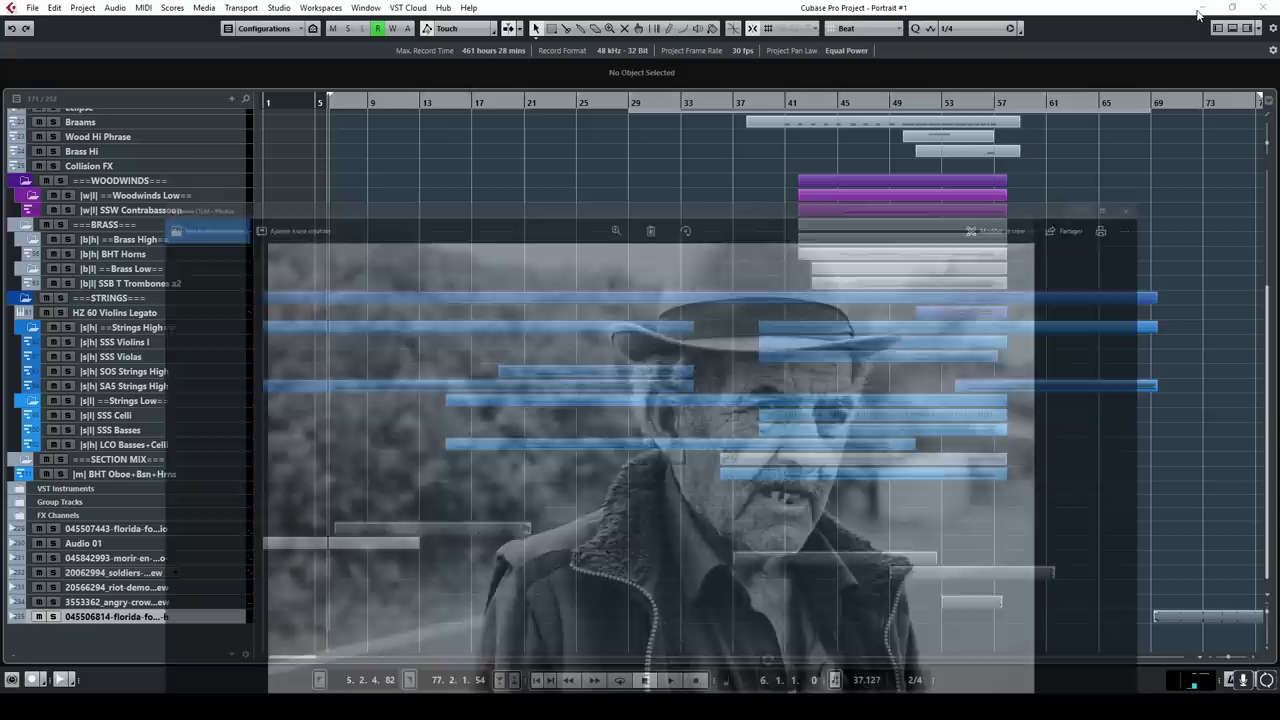
Step: Hide the portrait photo, solo the Piano track and play the project from bar 10
click(1203, 10)
scroll(560, 350, up, 5)
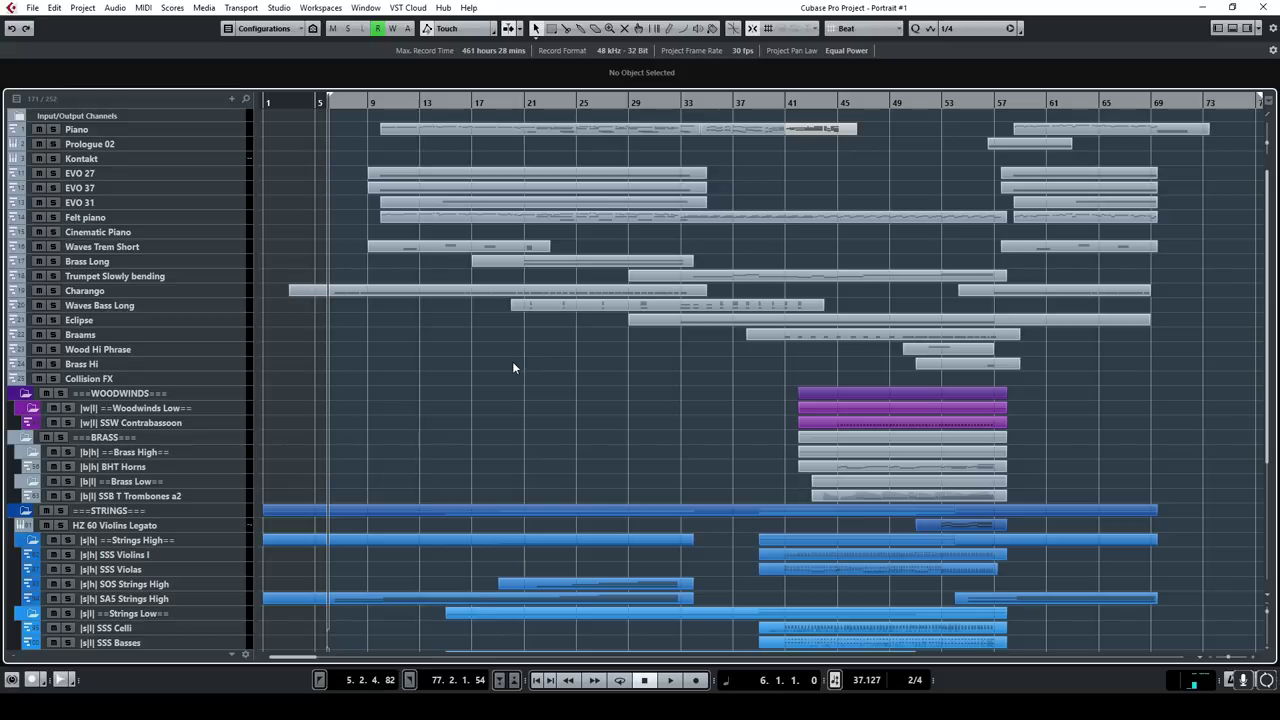
click(53, 130)
double_click(385, 101)
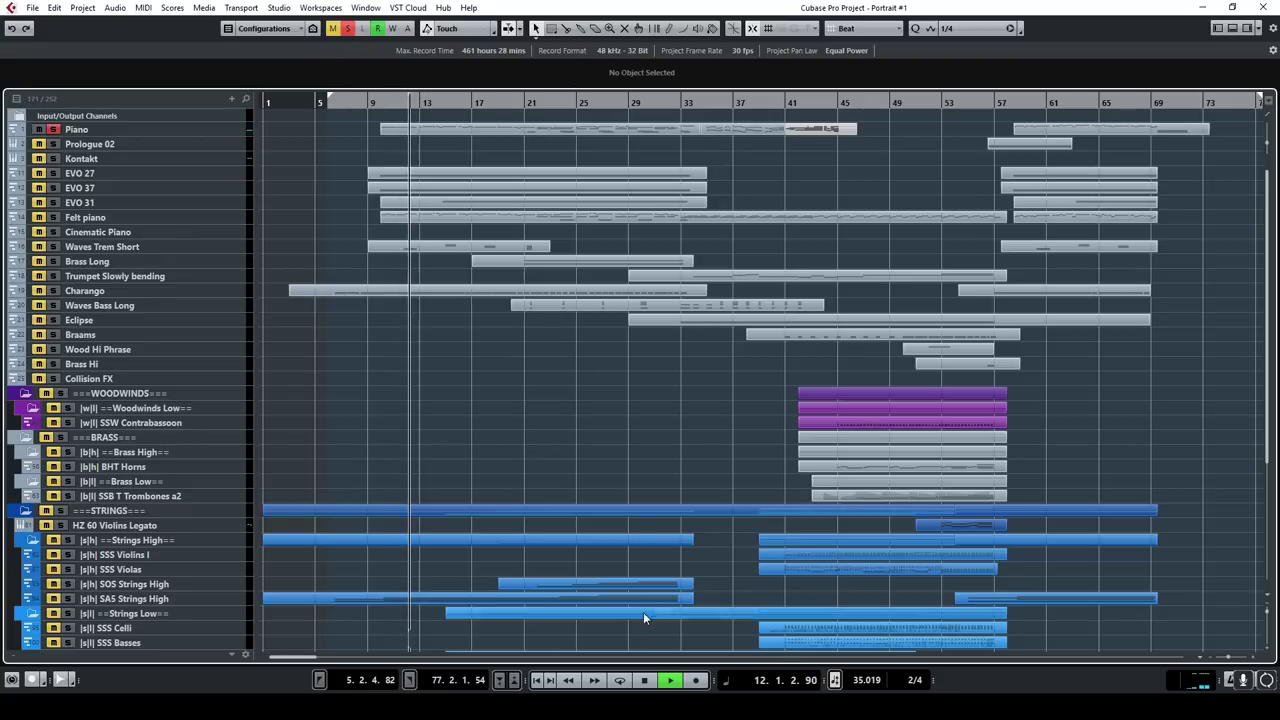
Step: Select the first Piano part, view its CFX Concert Grand plug-in in Vienna Ensemble Pro's Tutti+Mix+Percussion instance, and return to Cubase
click(597, 129)
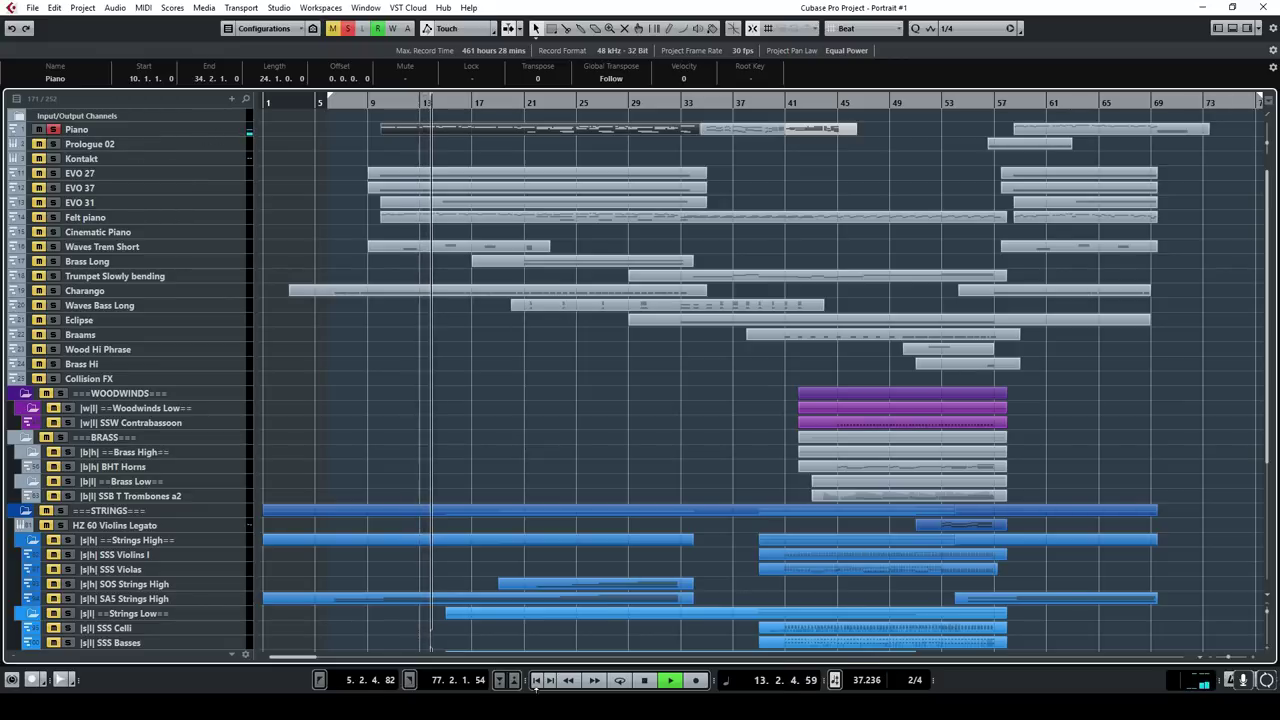
key(alt+Tab)
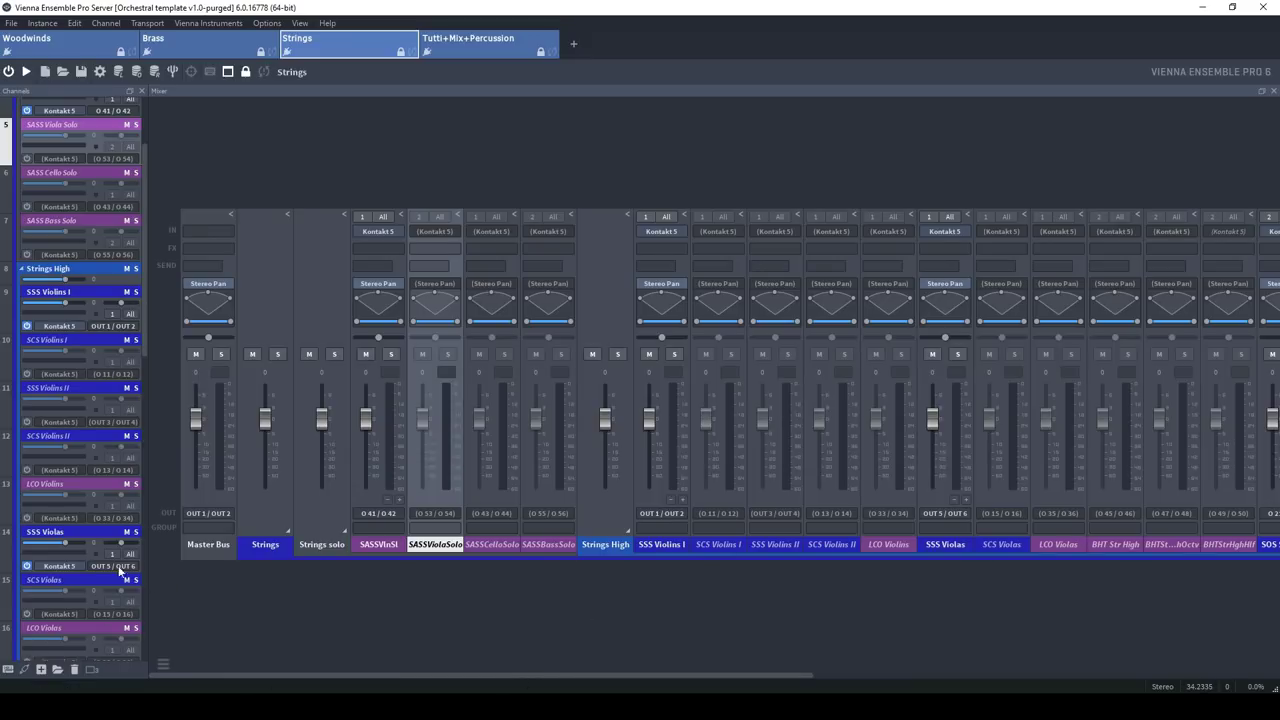
click(460, 49)
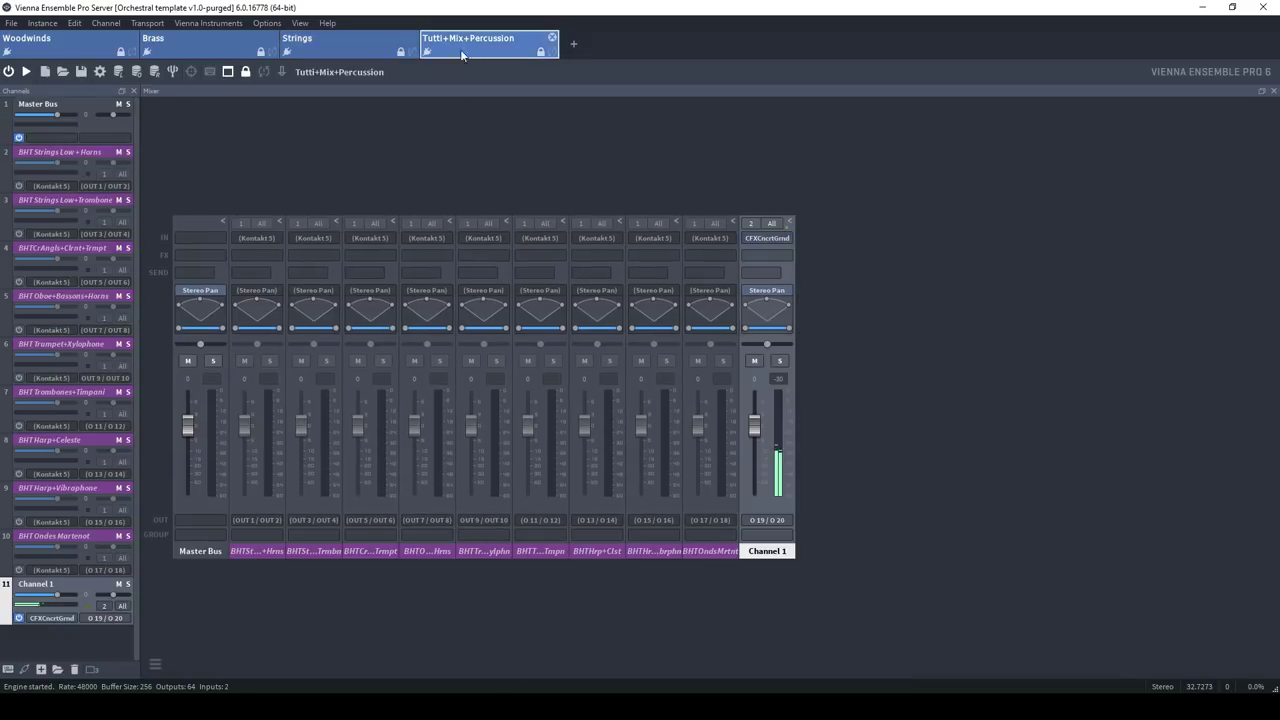
click(53, 619)
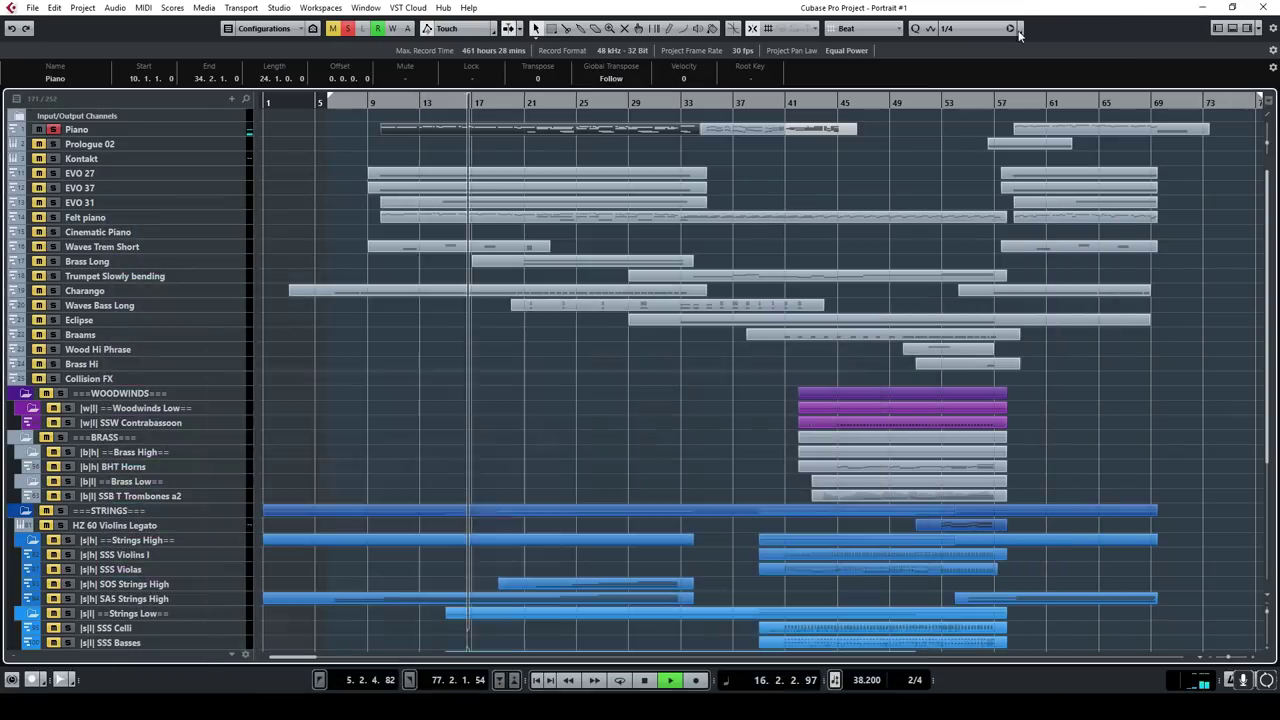
click(1202, 7)
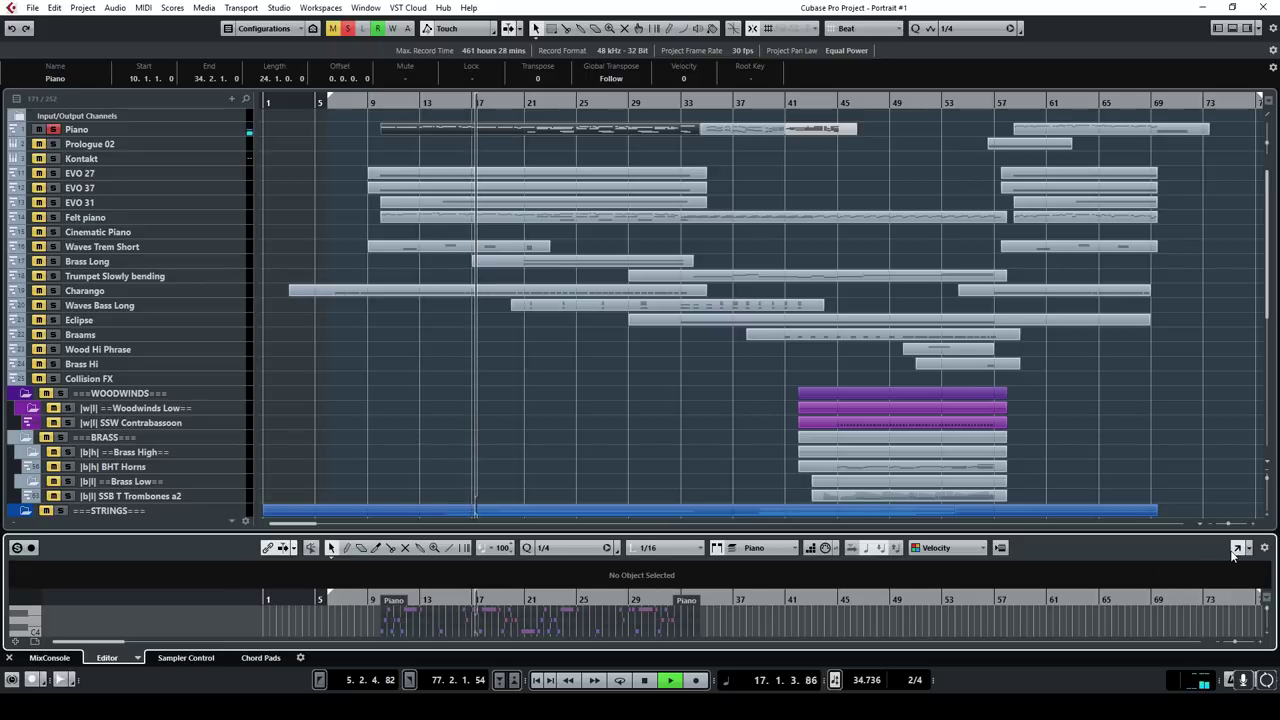
Step: Open the Piano part in a maximized Key Editor window with a taller controller lane showing CC 64 (Sustain)
key(ctrl+e)
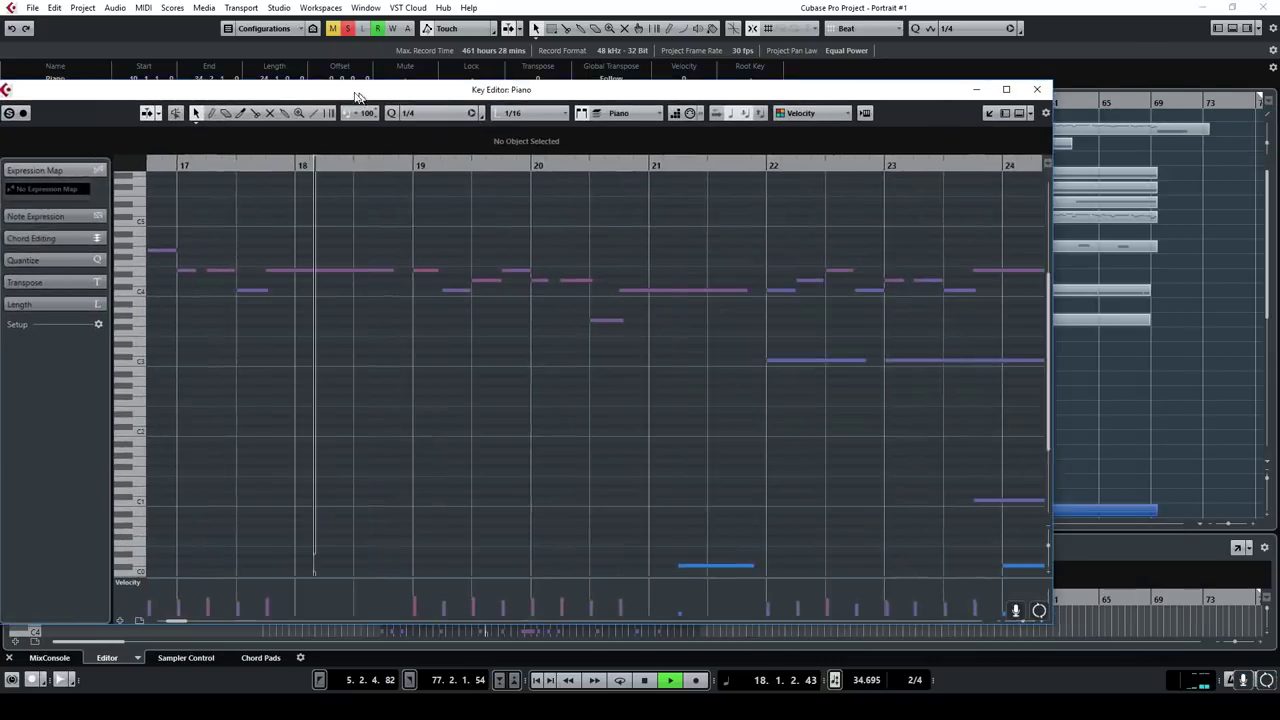
double_click(632, 89)
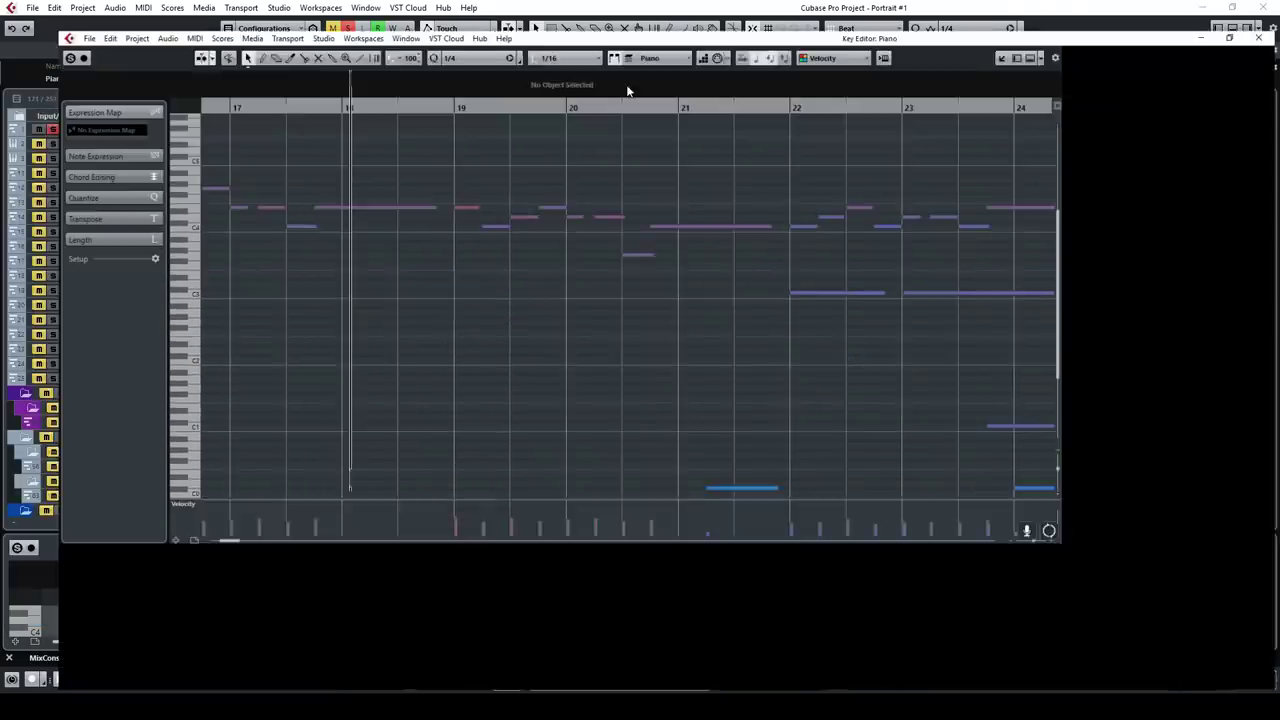
drag(246, 646, 180, 541)
click(133, 545)
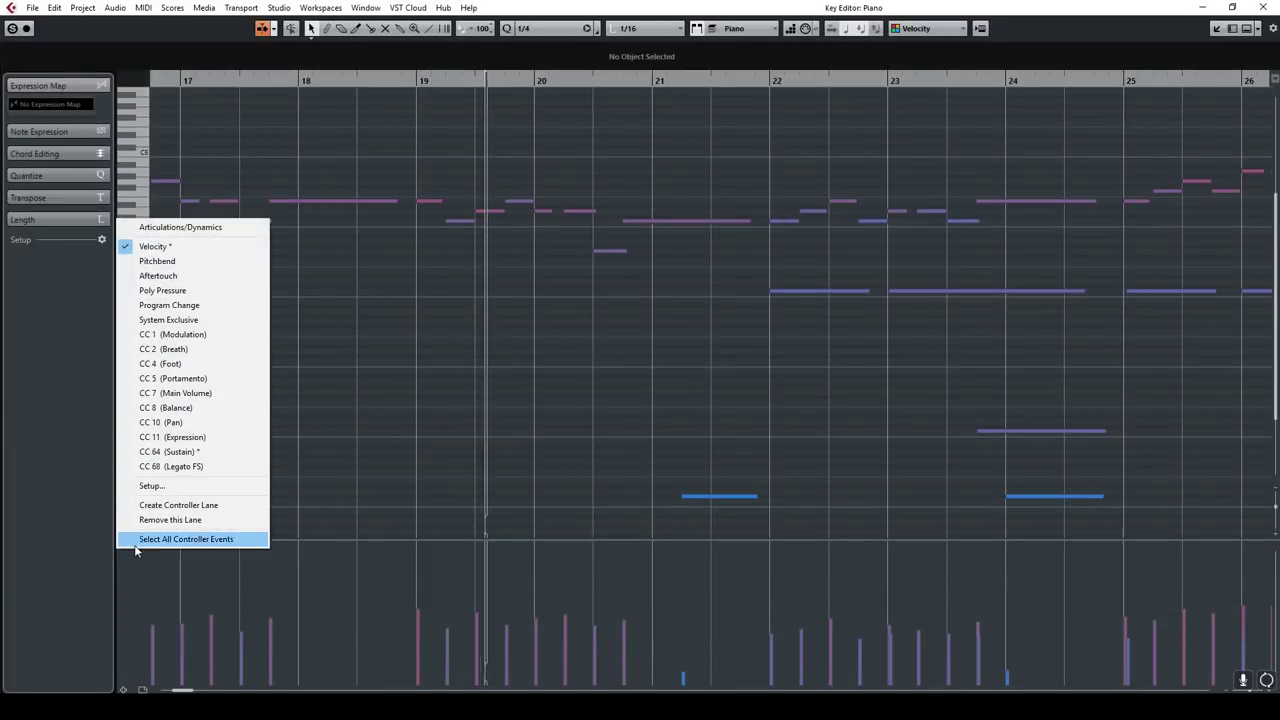
click(240, 451)
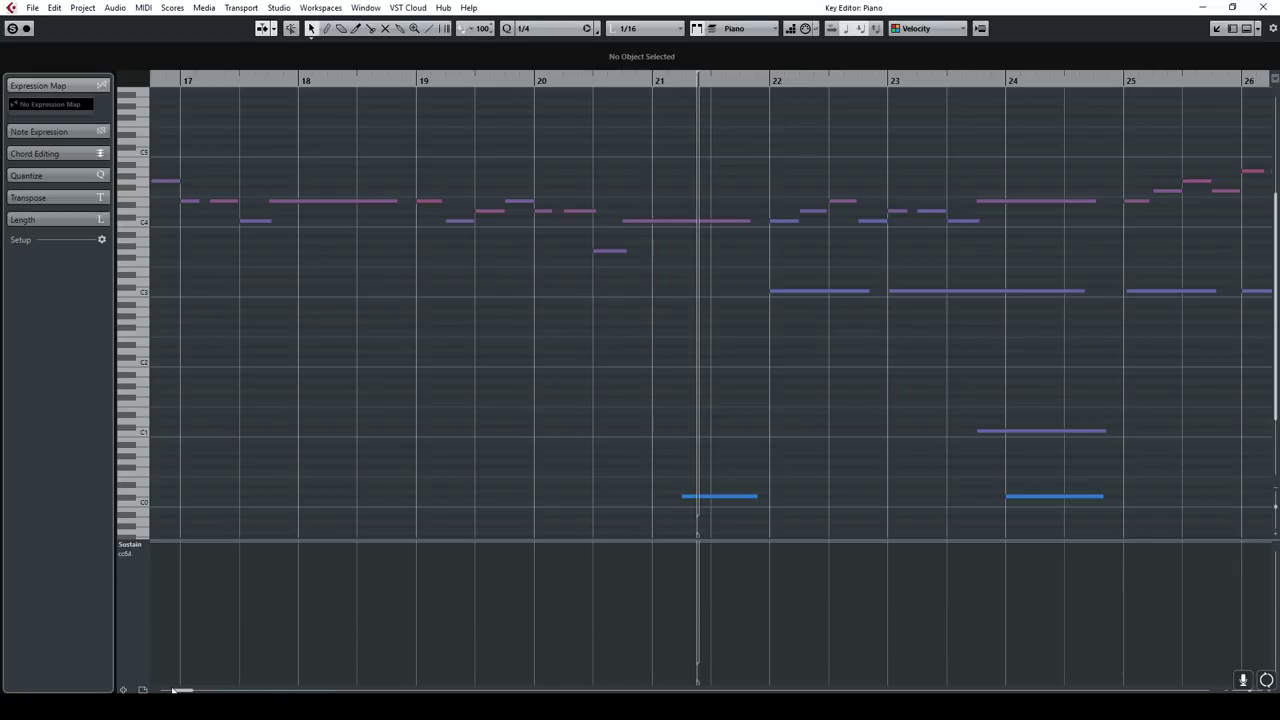
Step: Stop playback, look through the Piano part's notes and sustain lane across bars 11 to 33, and close the Key Editor
key(space)
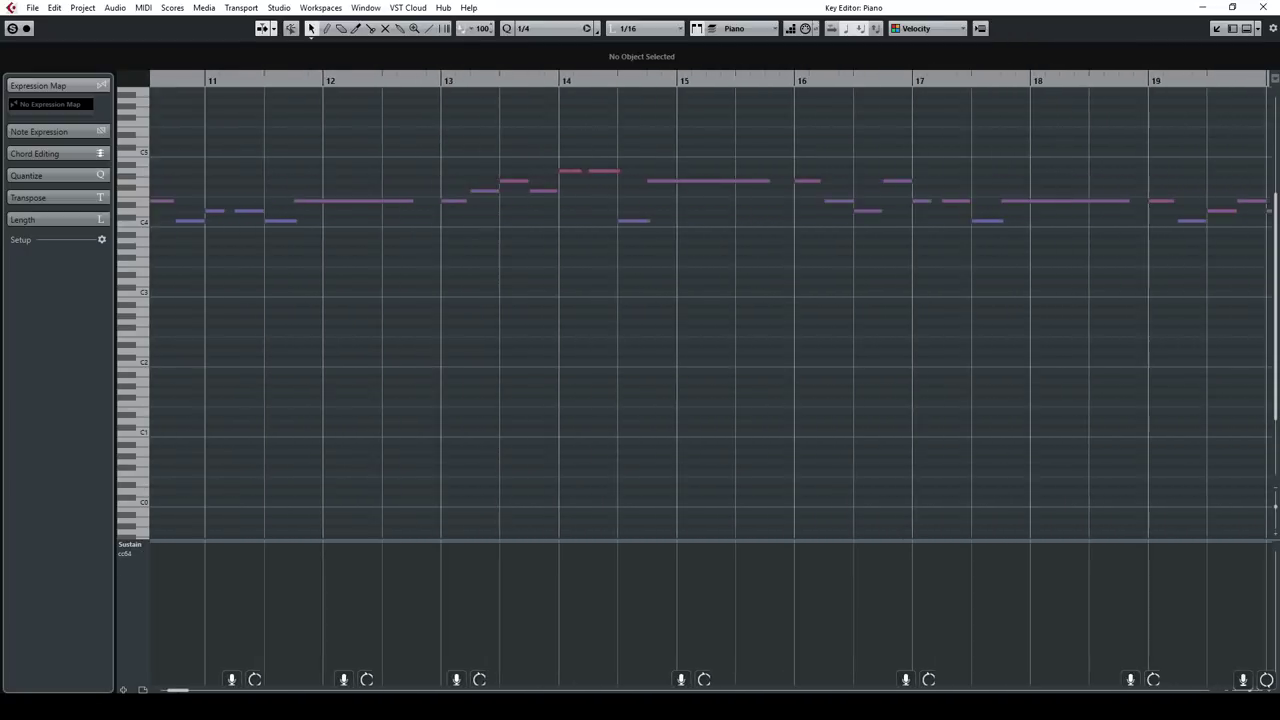
scroll(700, 300, right, 10)
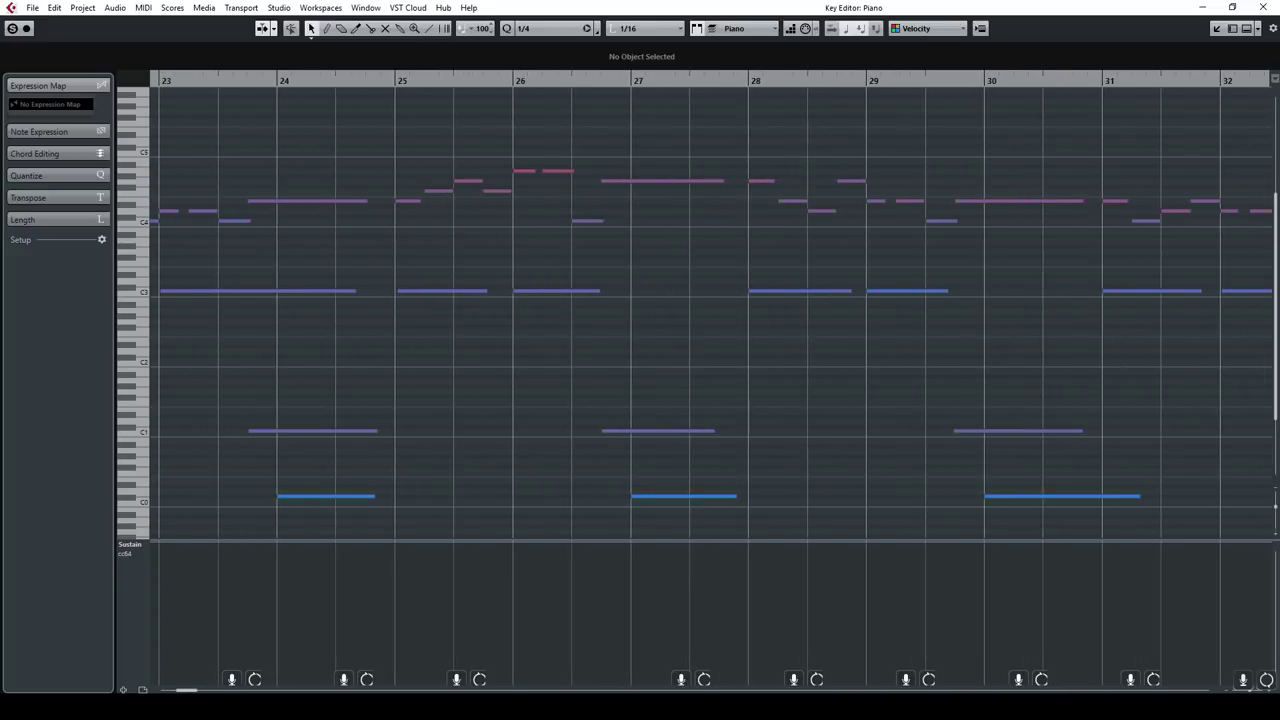
scroll(591, 335, left, 5)
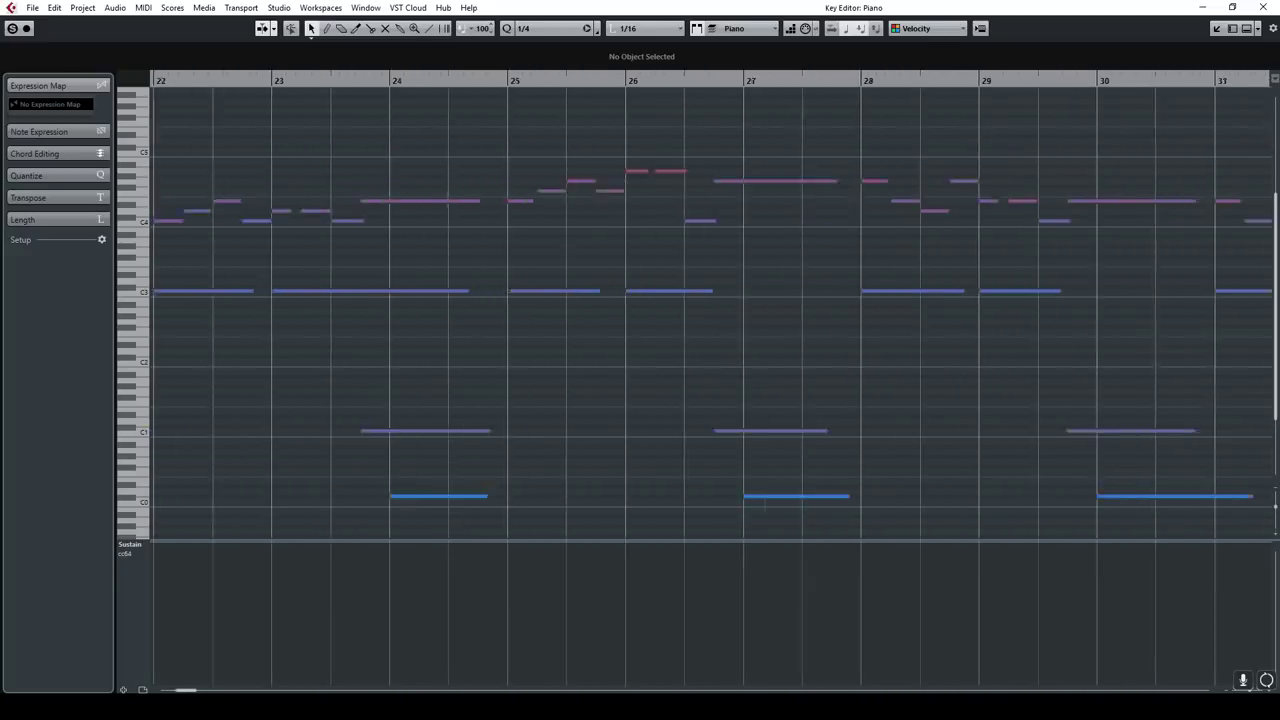
click(1268, 7)
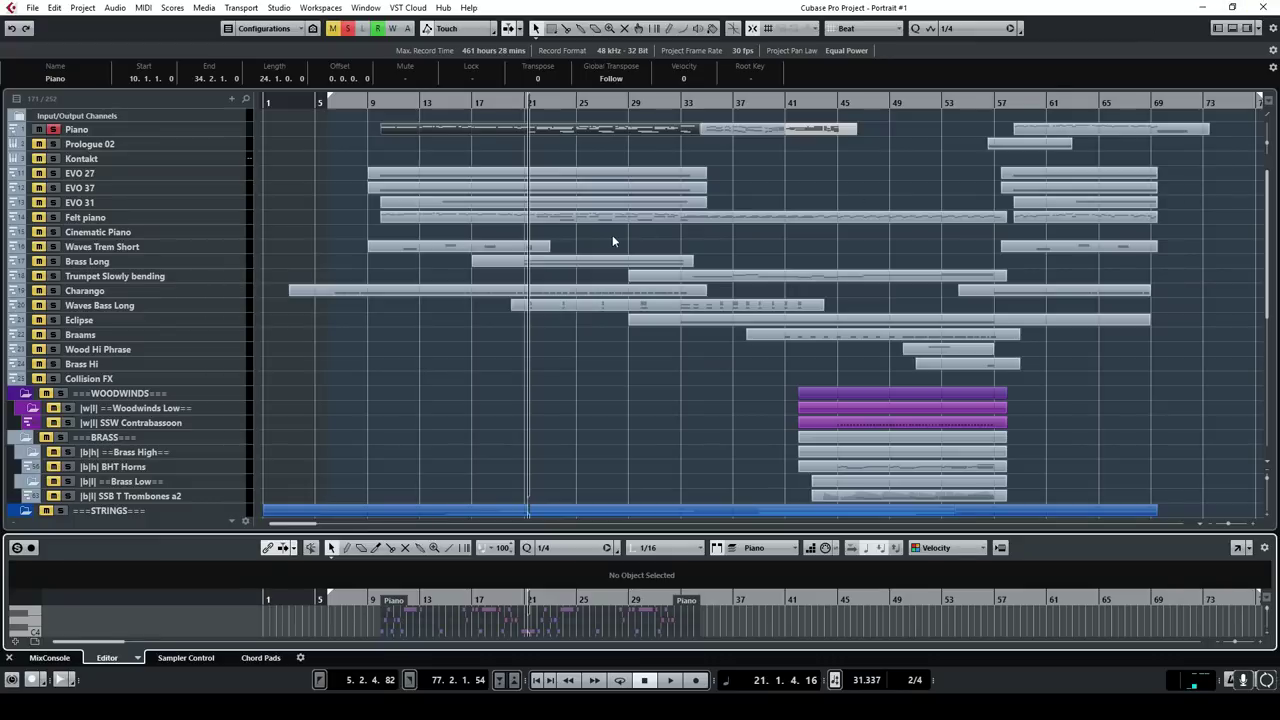
Step: Play the Felt piano together with the Piano, both soloed, from bar 10 and inspect the felt piano's Kontakt instrument
click(540, 217)
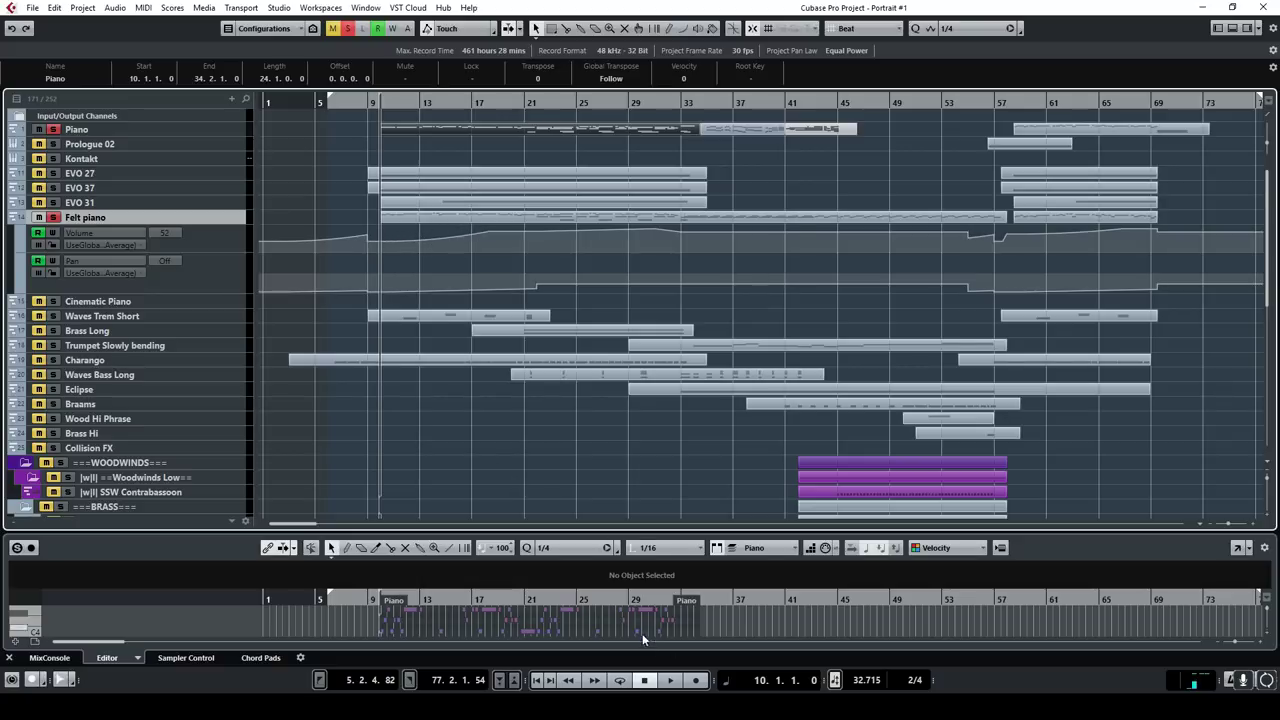
click(403, 219)
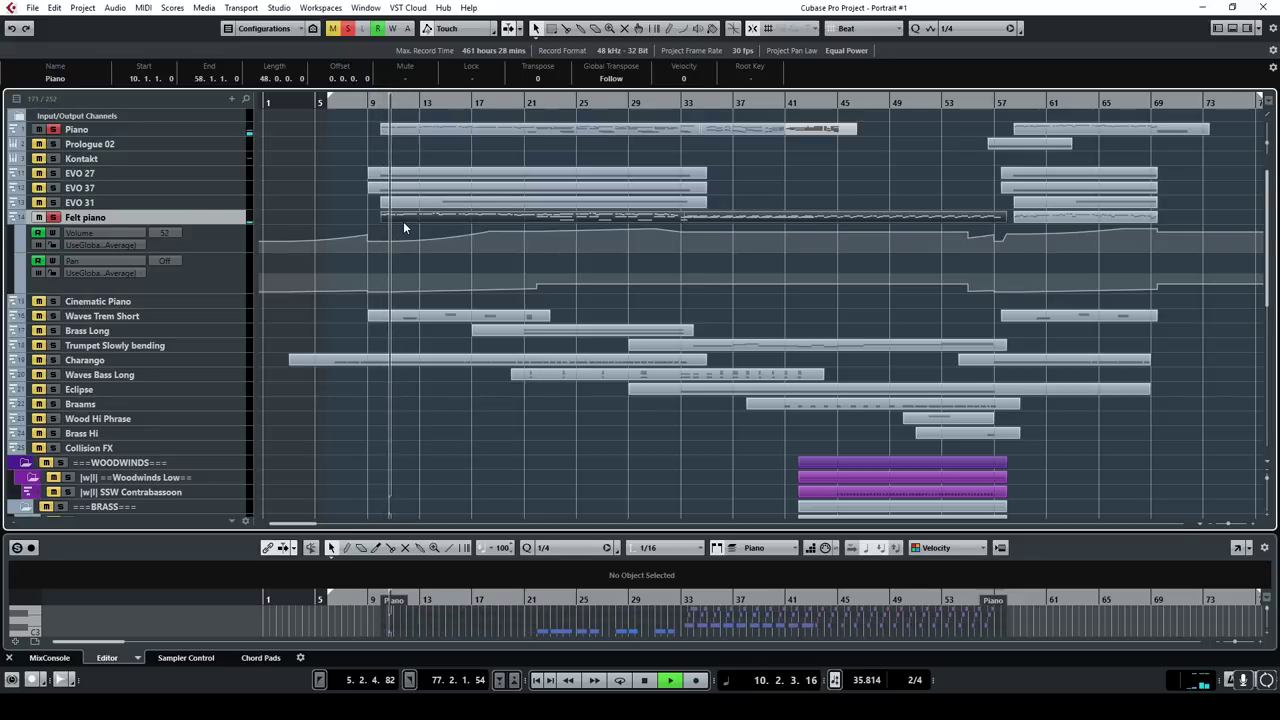
click(1246, 28)
click(1100, 146)
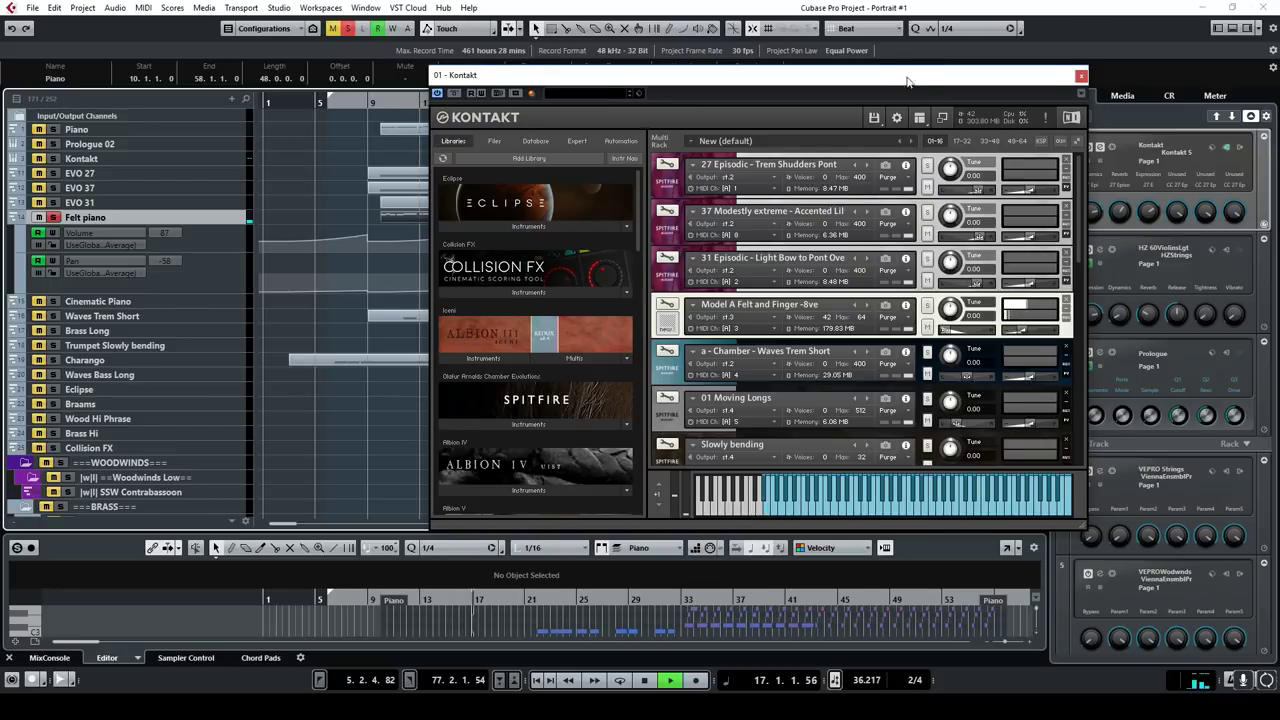
drag(700, 75, 830, 69)
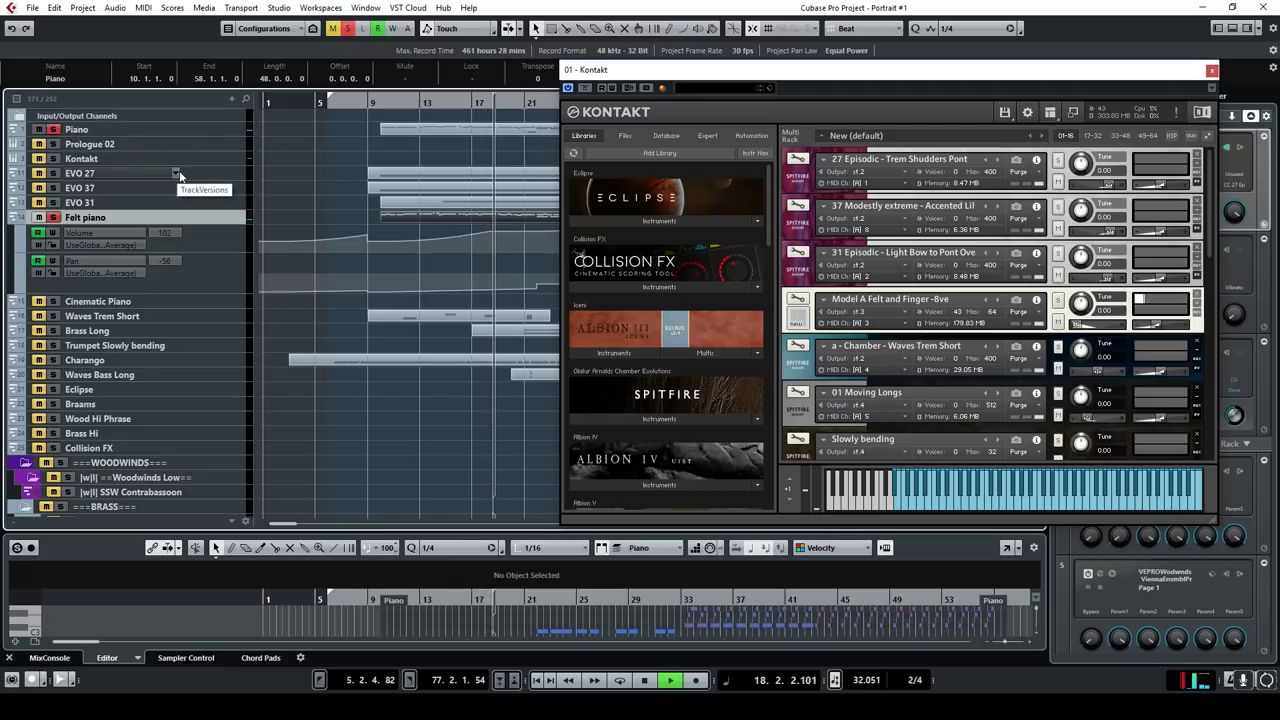
key(XF86AudioLowerVolume)
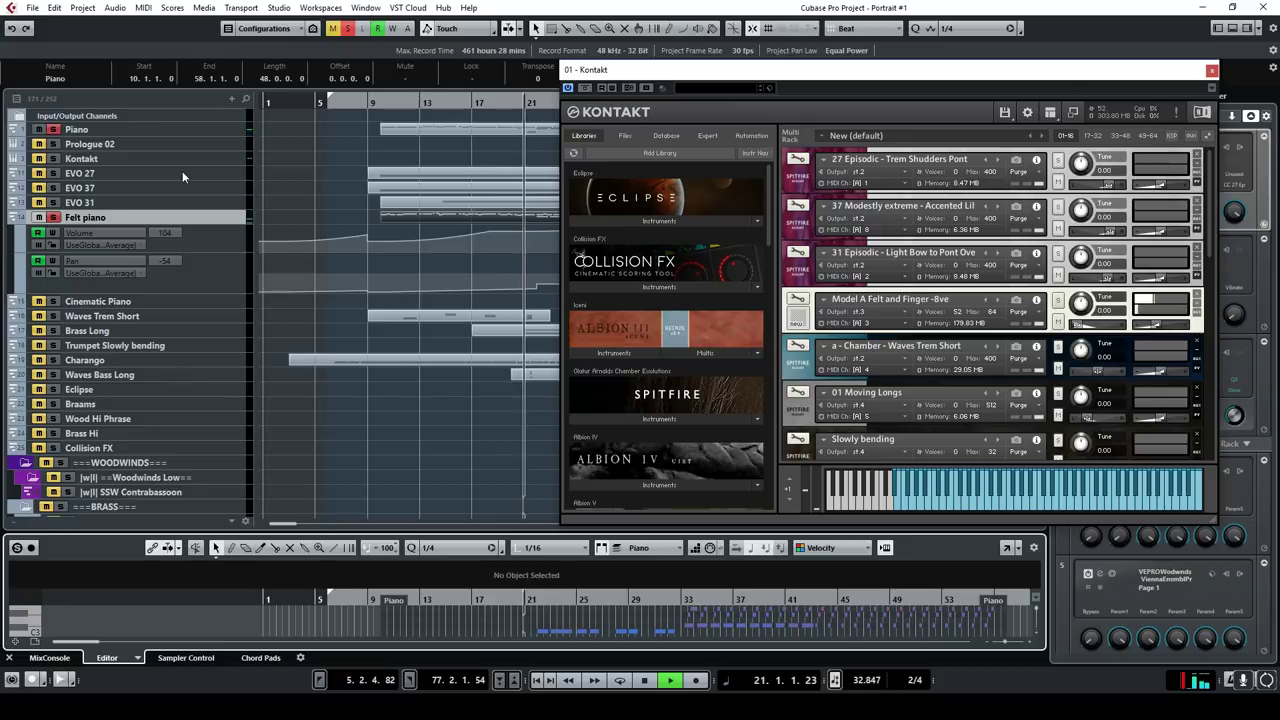
key(space)
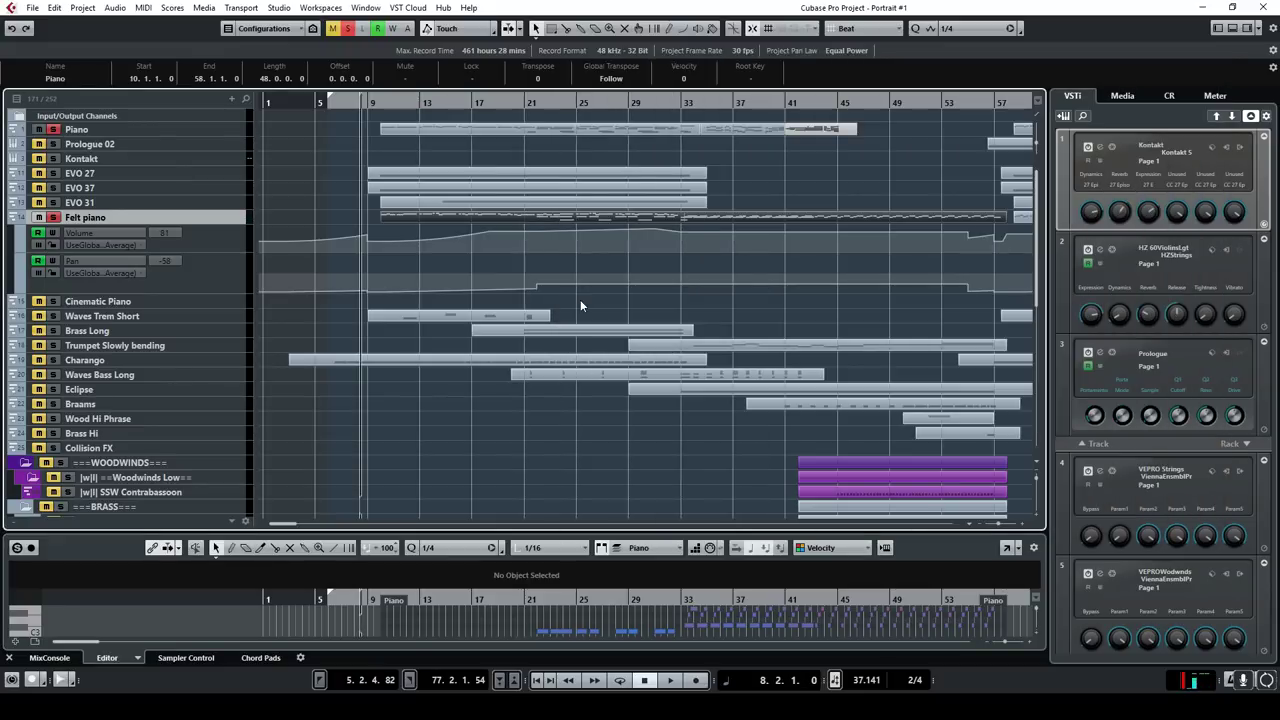
Step: Solo only the Charango track and play it from bar 9
click(210, 366)
click(54, 361)
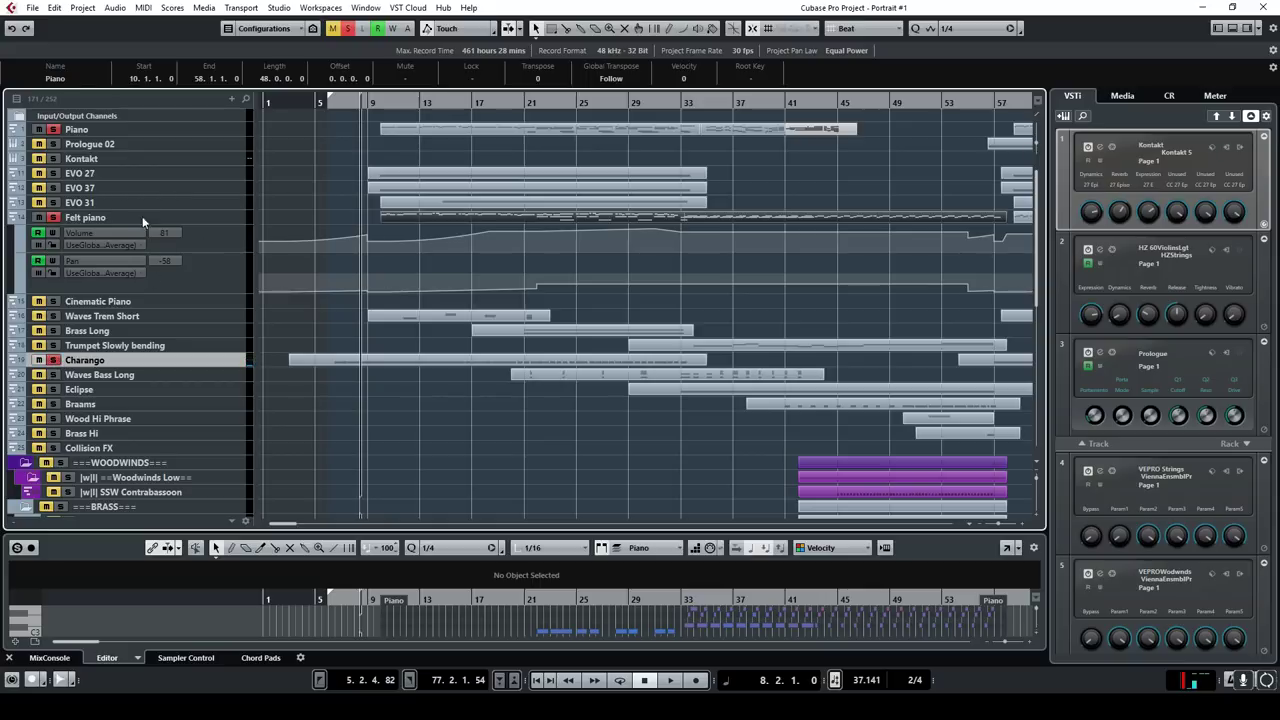
key(space)
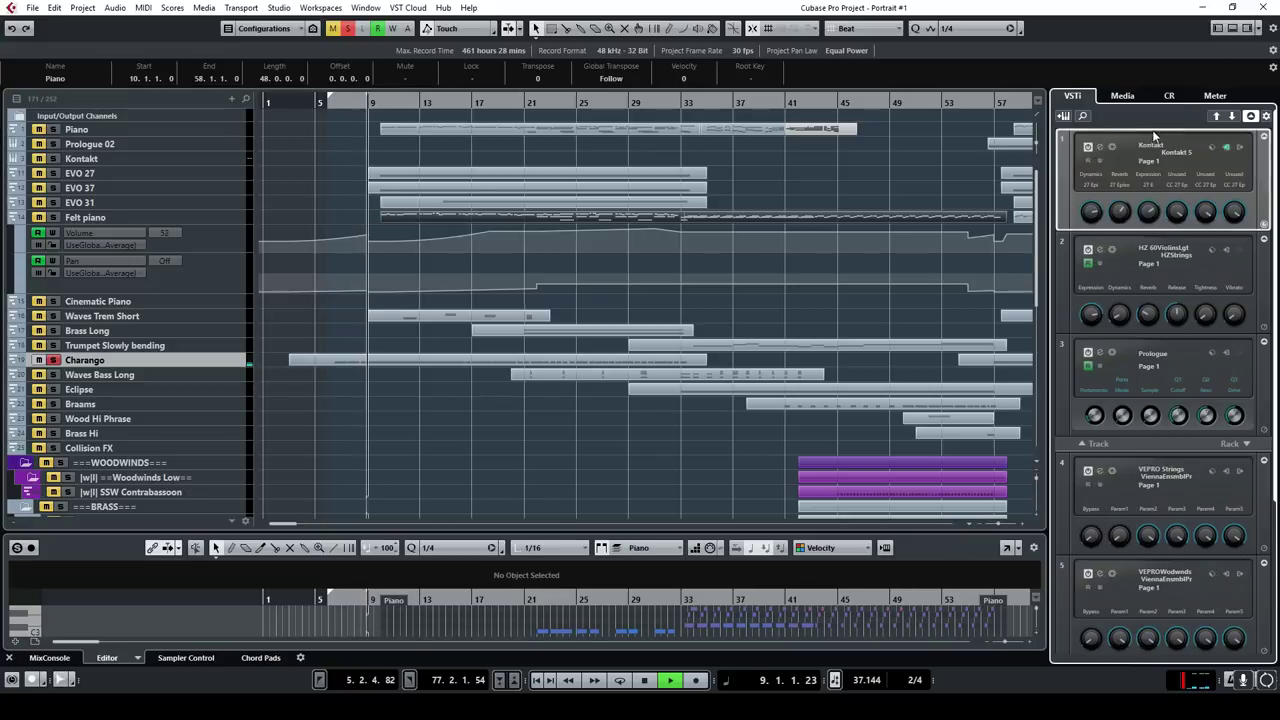
Step: Open Kontakt, view the Spitfire LABS Charango instrument in the multi rack, and close the plug-in window
click(1099, 147)
scroll(1208, 254, down, 15)
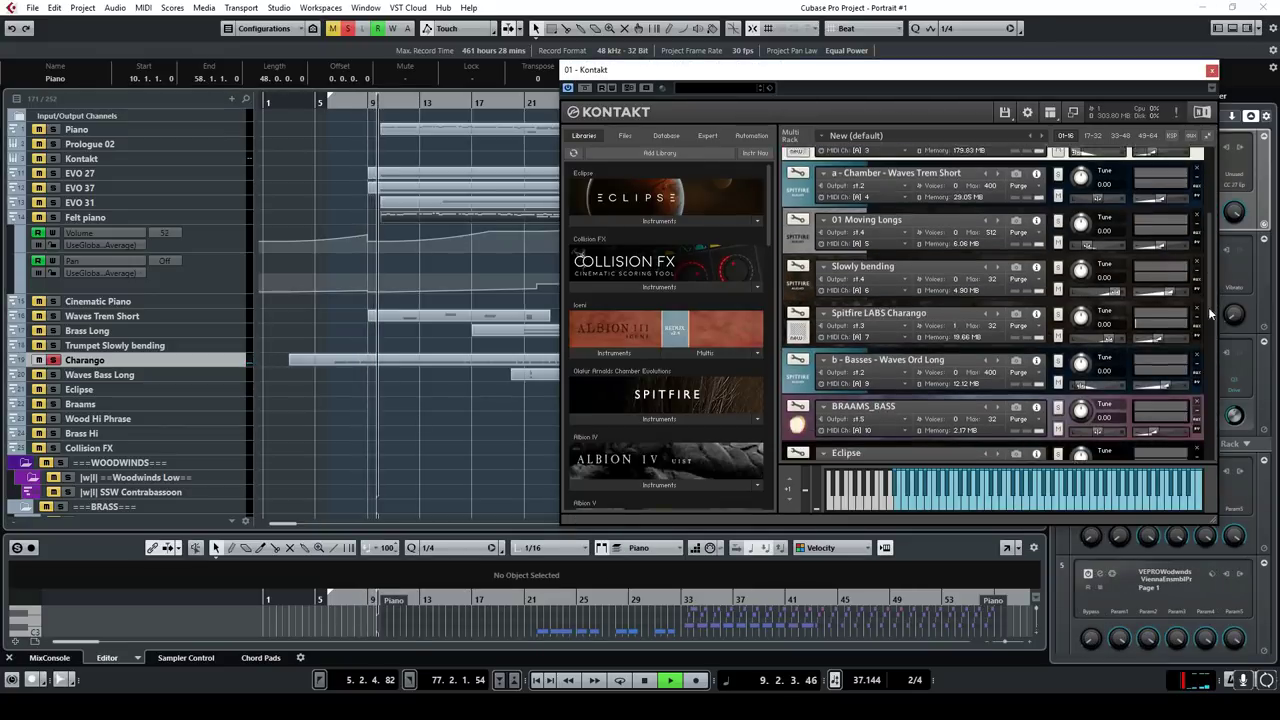
scroll(1196, 425, up, 5)
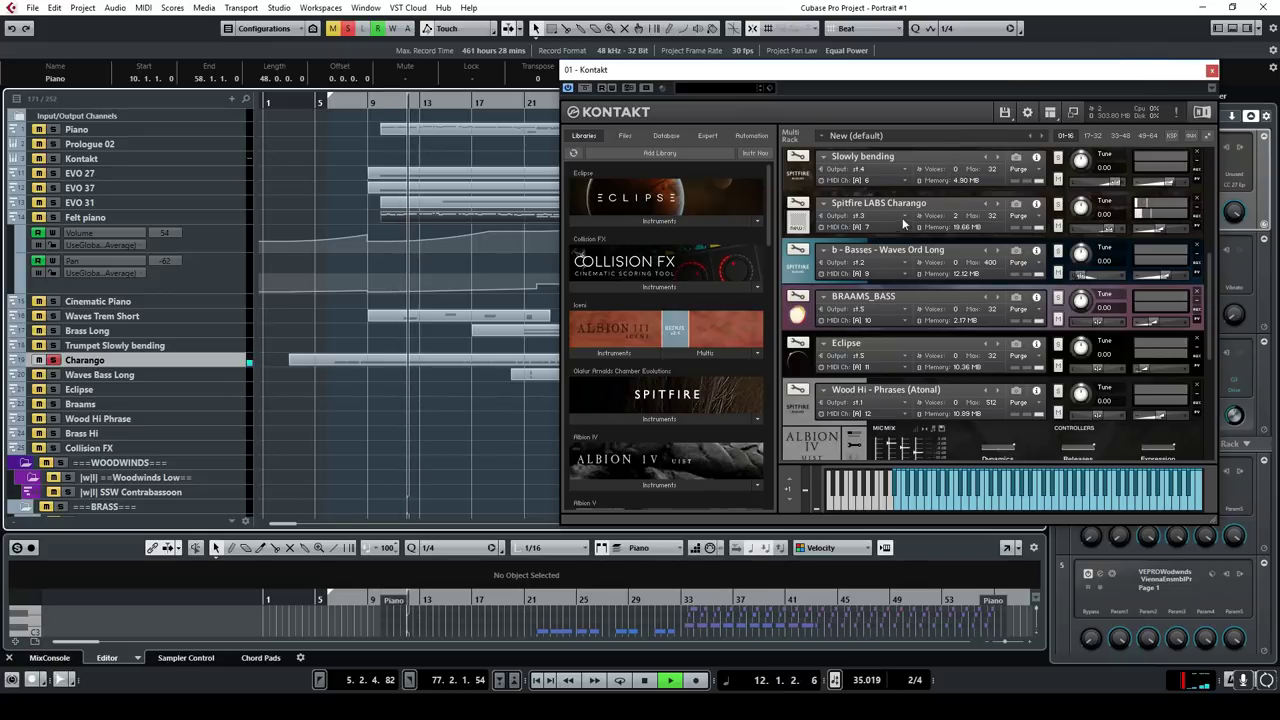
click(1211, 70)
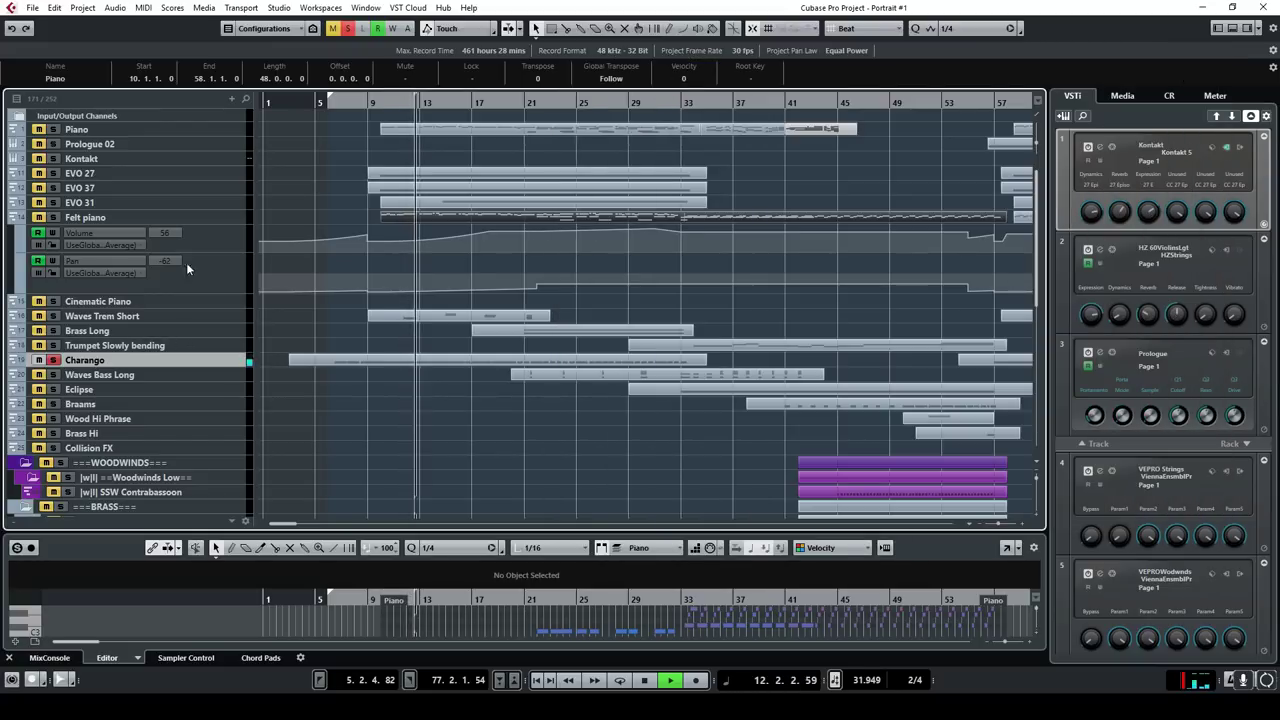
Step: Add the Piano and Felt piano tracks to the Charango solo, listen to the three together, and stop playback
click(54, 215)
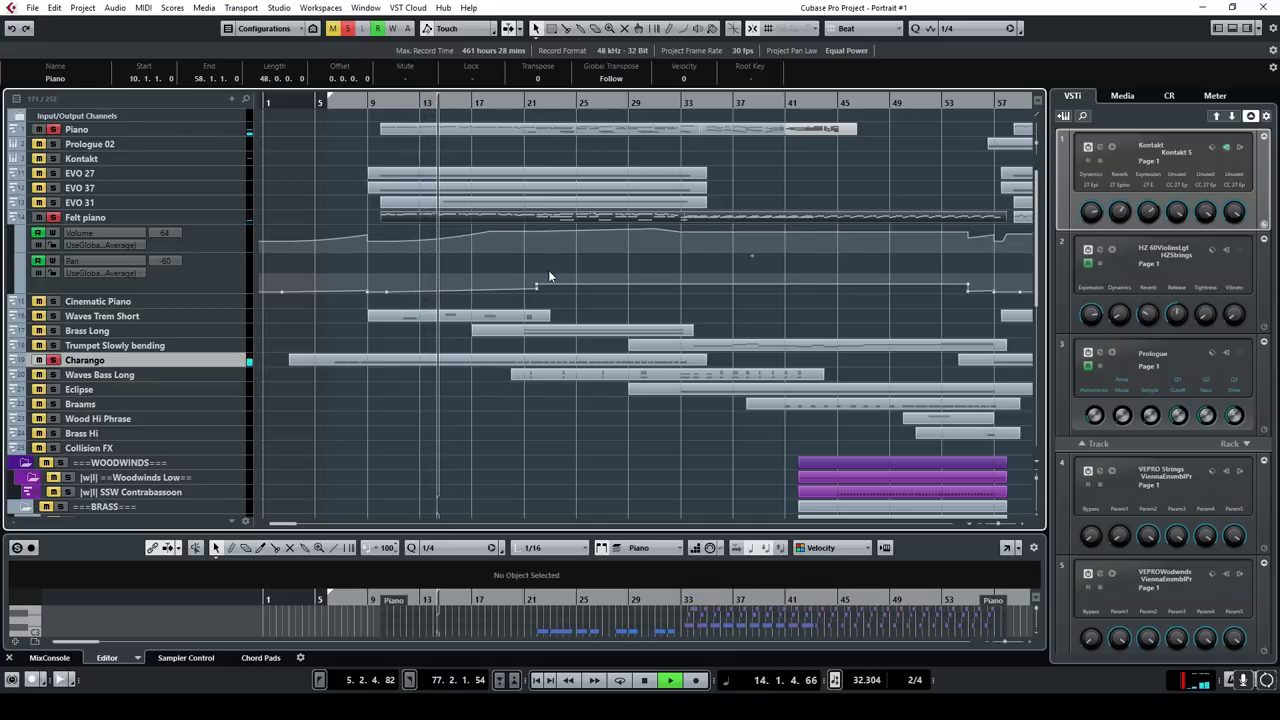
scroll(548, 272, down, 4)
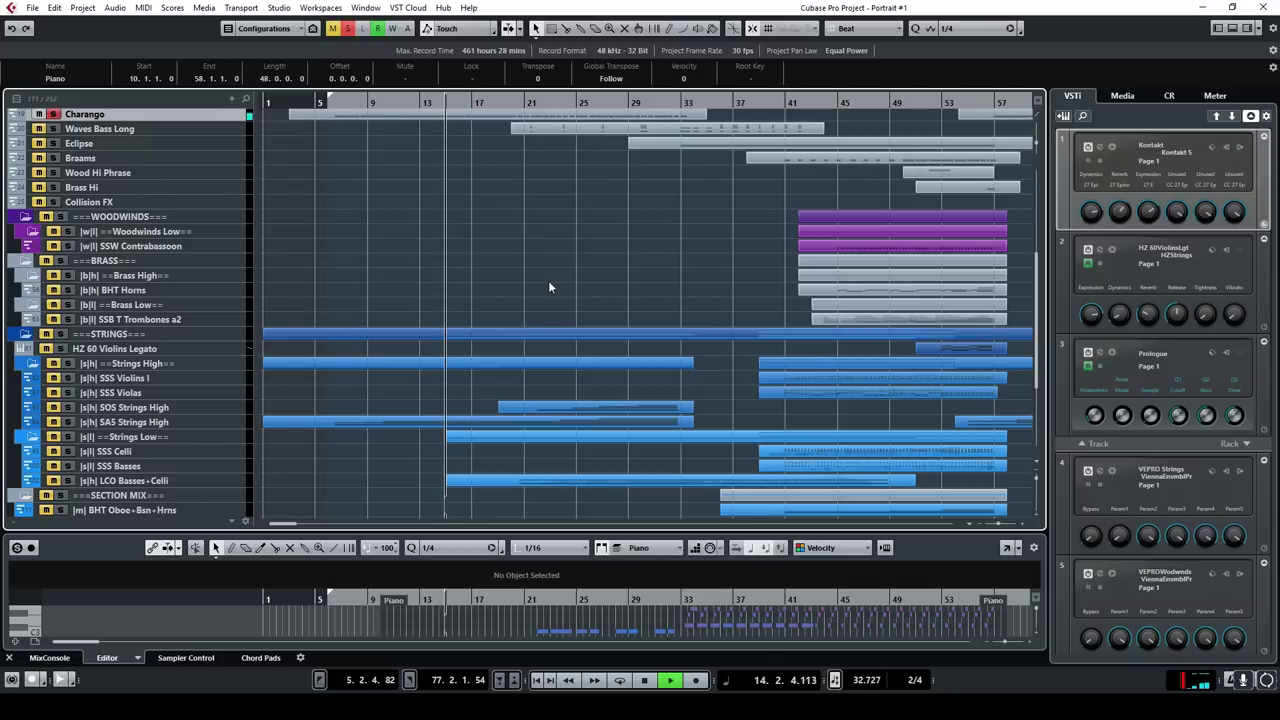
scroll(548, 287, down, 3)
scroll(567, 291, up, 5)
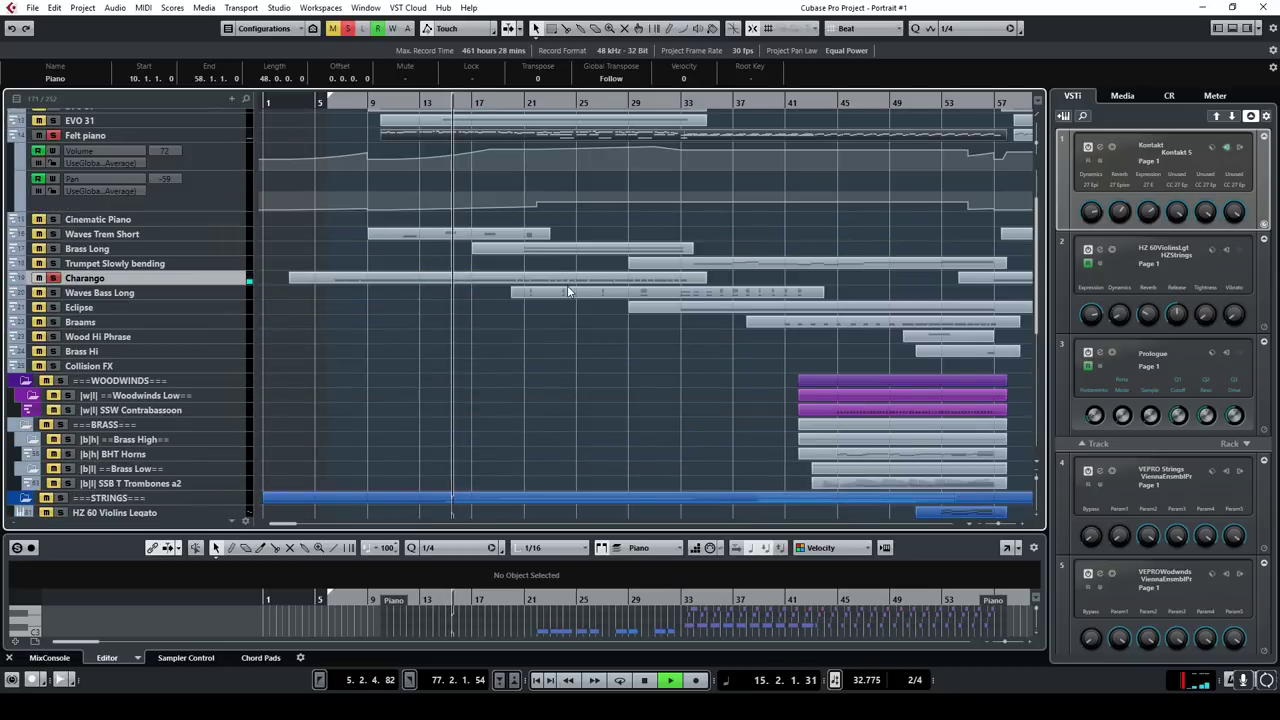
scroll(568, 291, up, 3)
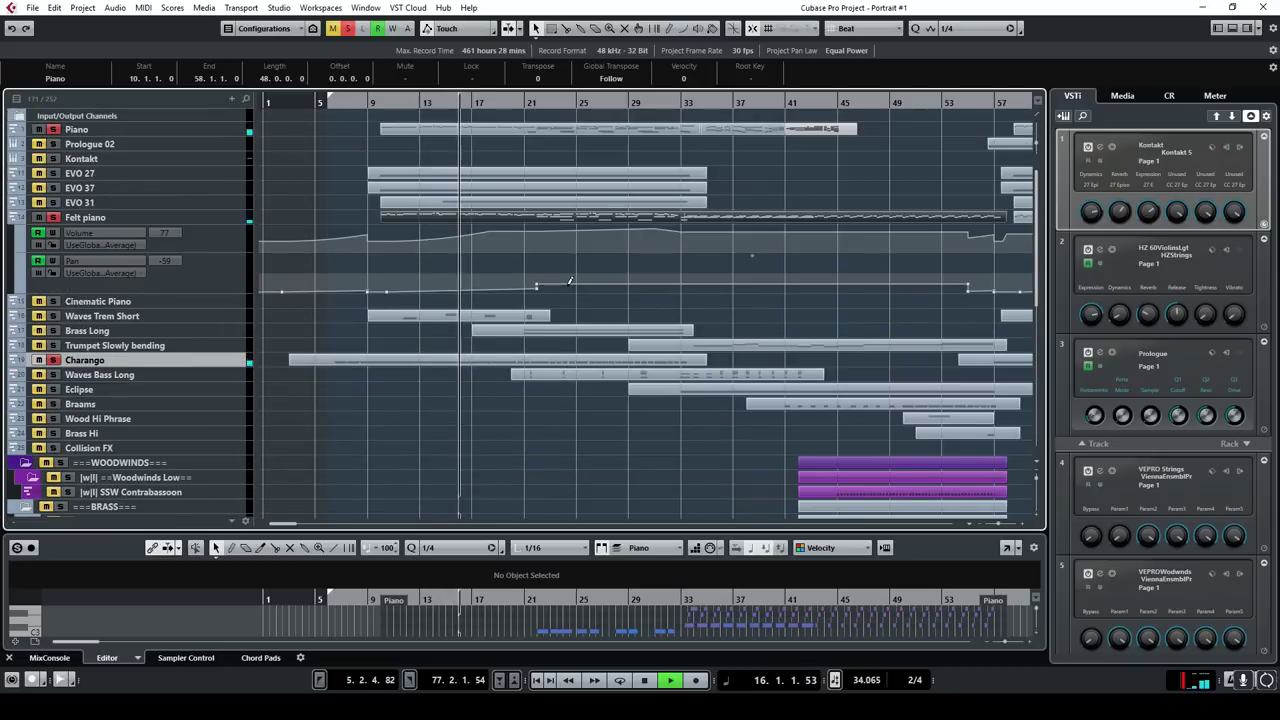
click(646, 680)
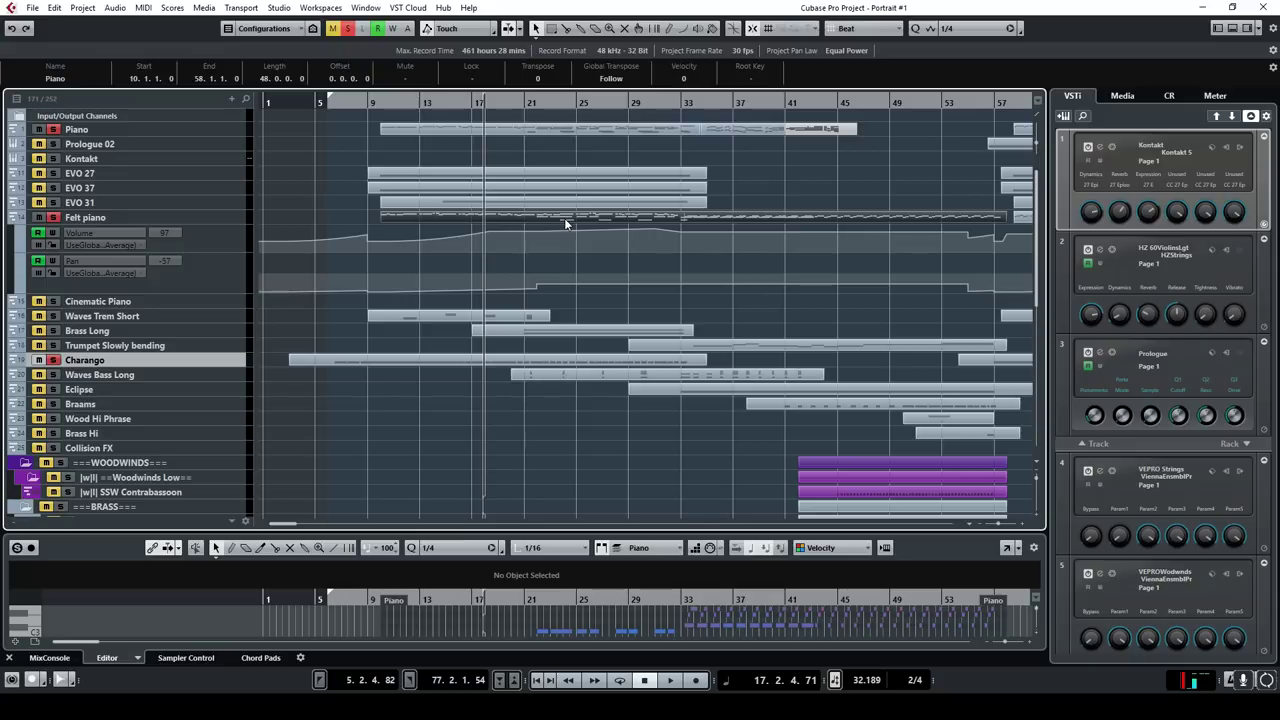
Step: Clear all solos, solo EVO 27, EVO 37 and EVO 31, and play them from bar 9 while viewing their Kontakt instruments
mouse_move(450, 247)
click(349, 29)
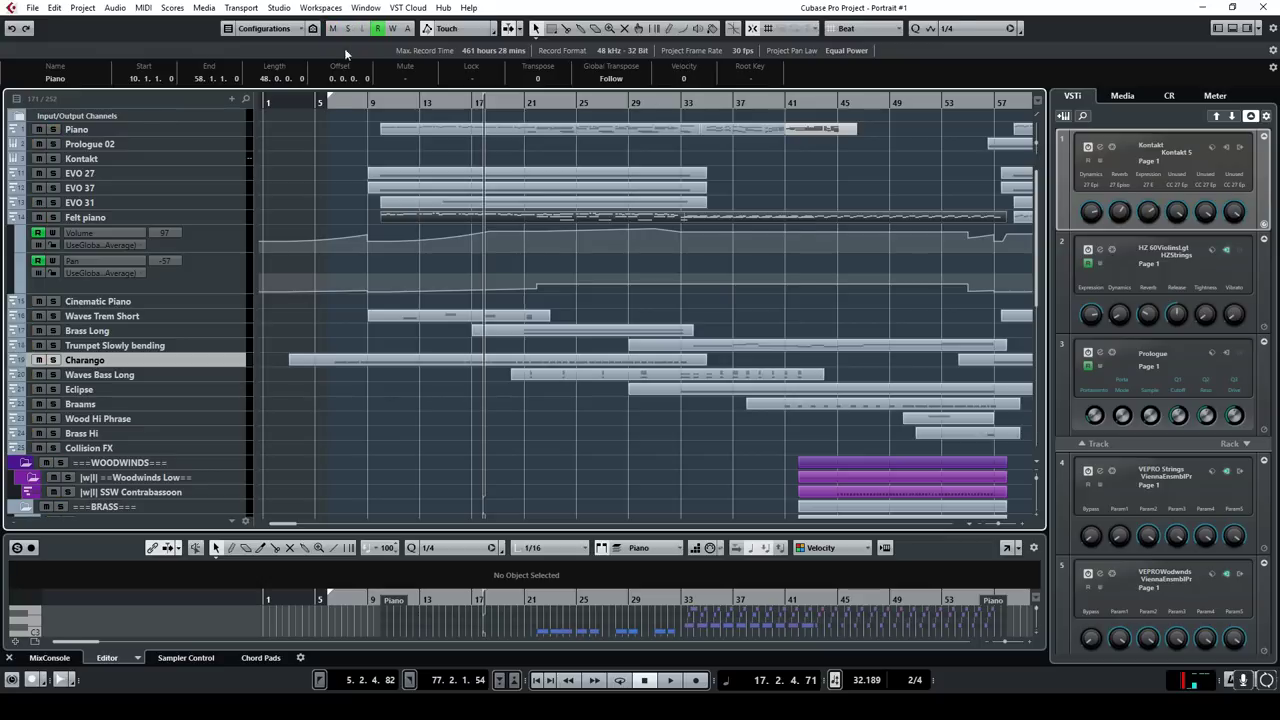
click(53, 174)
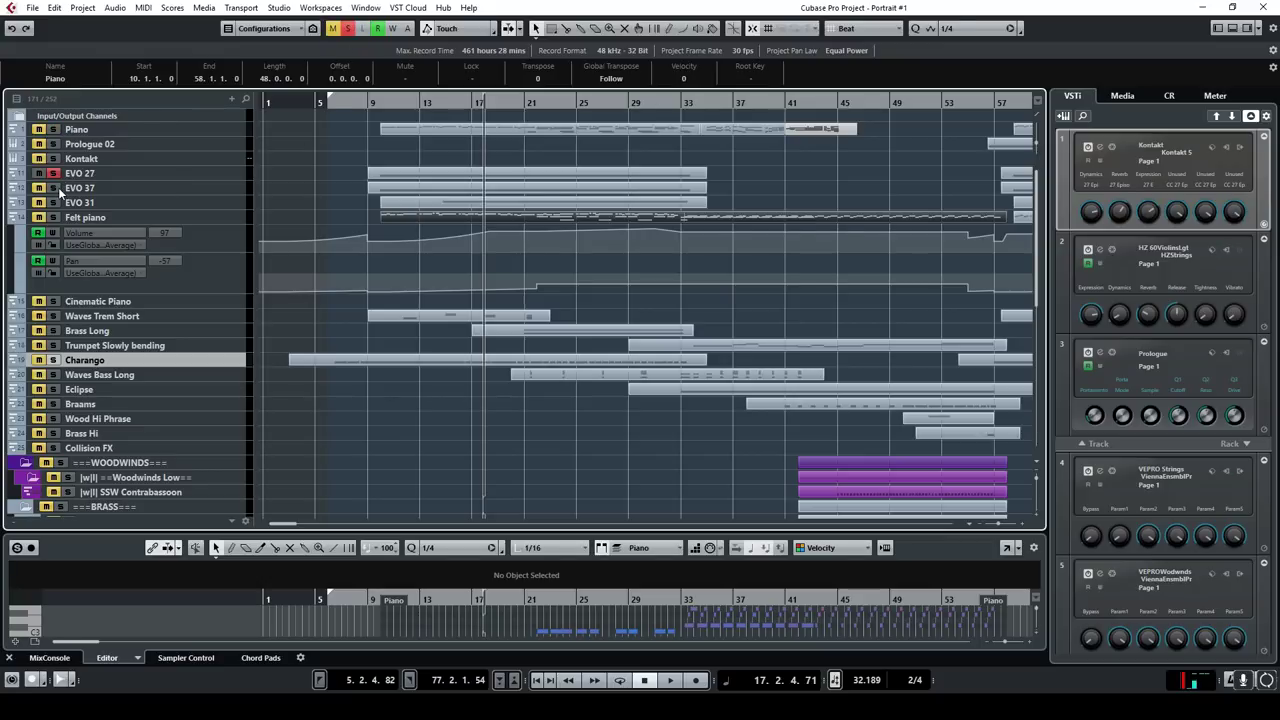
click(378, 102)
key(space)
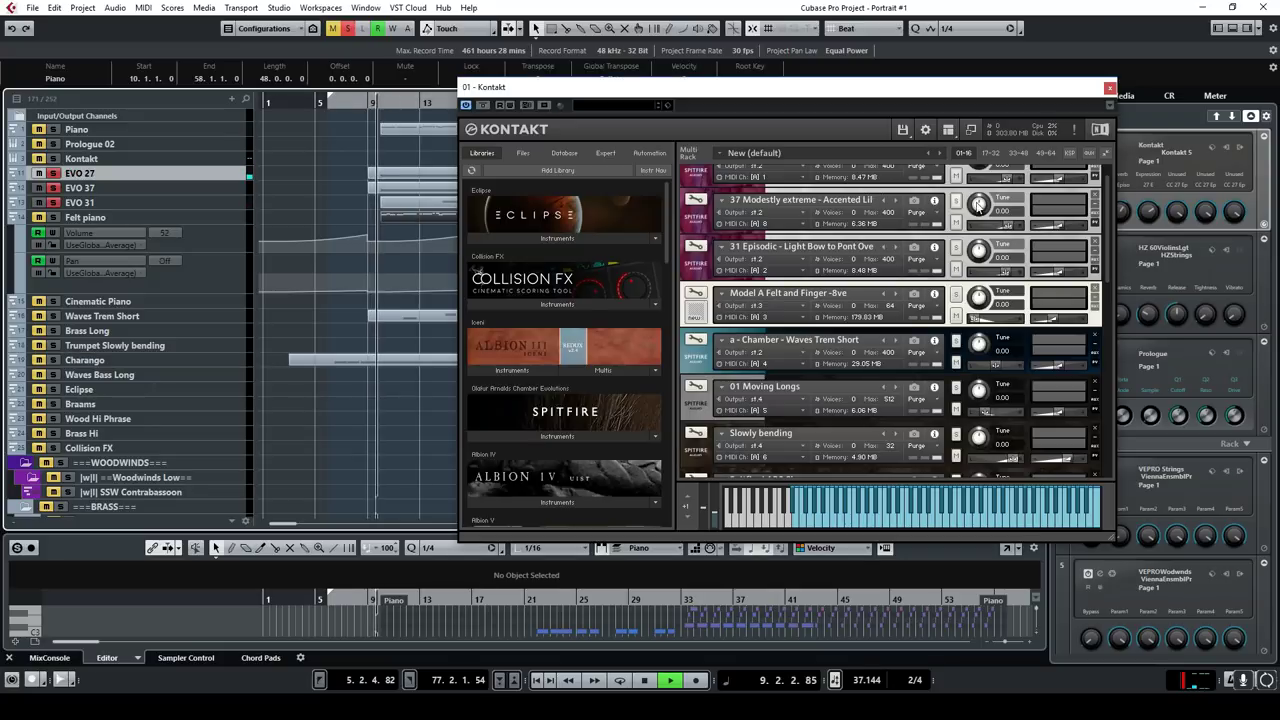
scroll(1105, 230, up, 2)
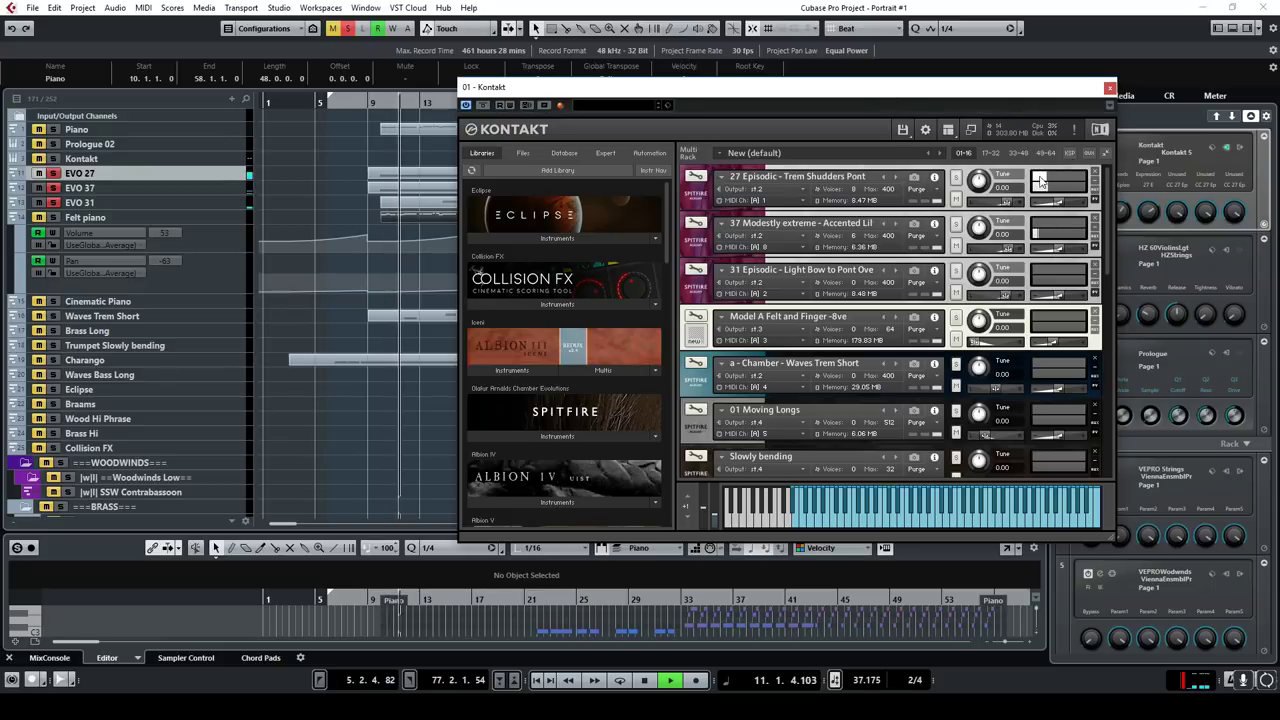
Step: Move the Kontakt window clear of the arrangement and select the events starting around bar 9 on EVO 27, EVO 37 and EVO 31
drag(808, 94, 824, 74)
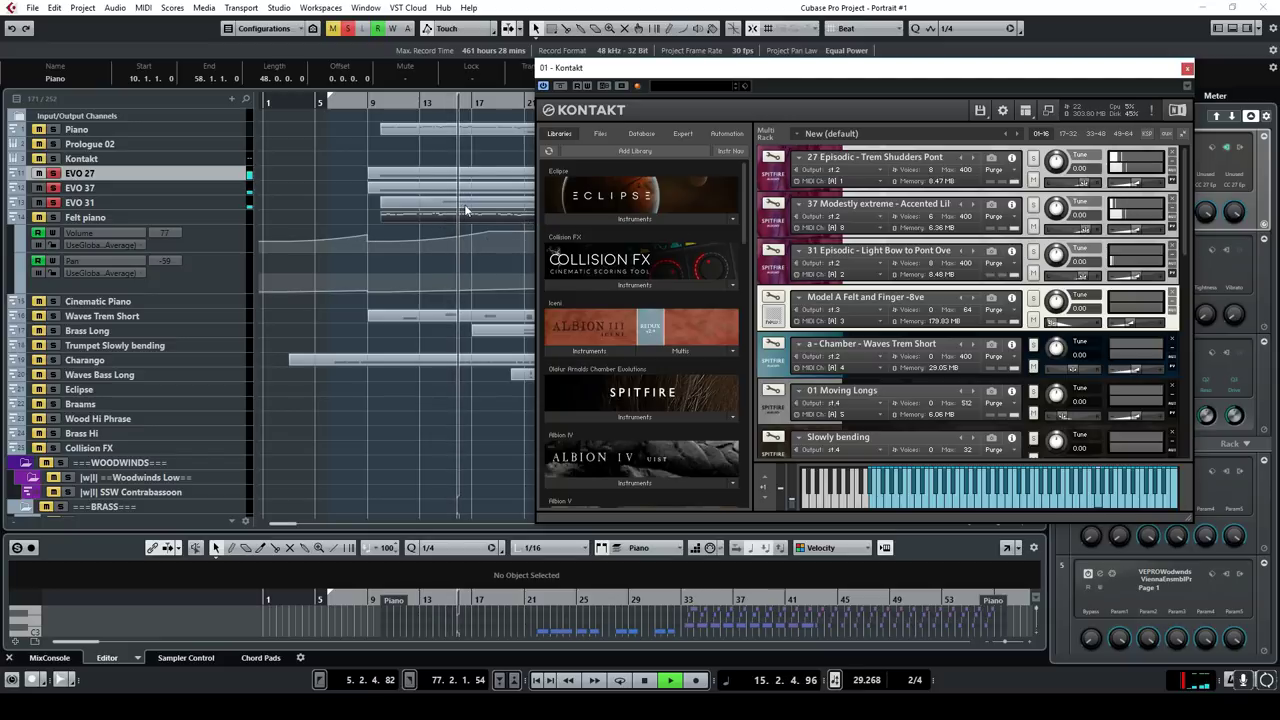
drag(650, 68, 788, 68)
click(485, 180)
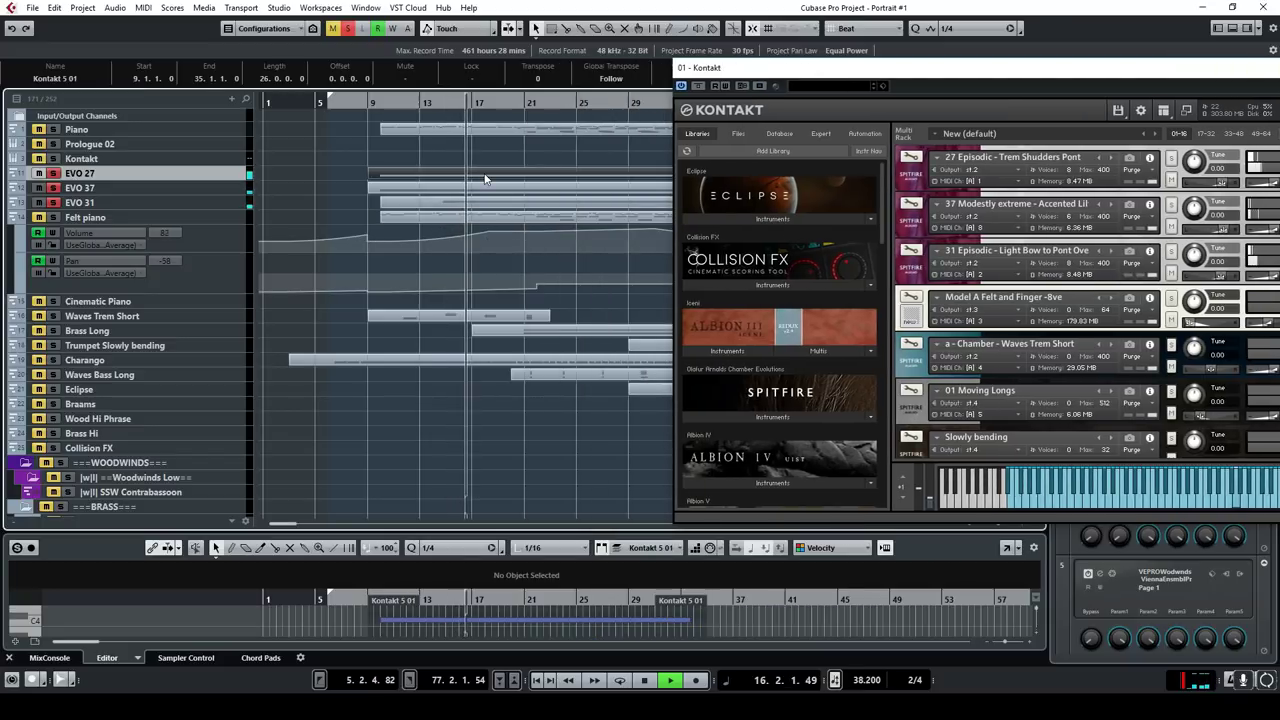
click(494, 202)
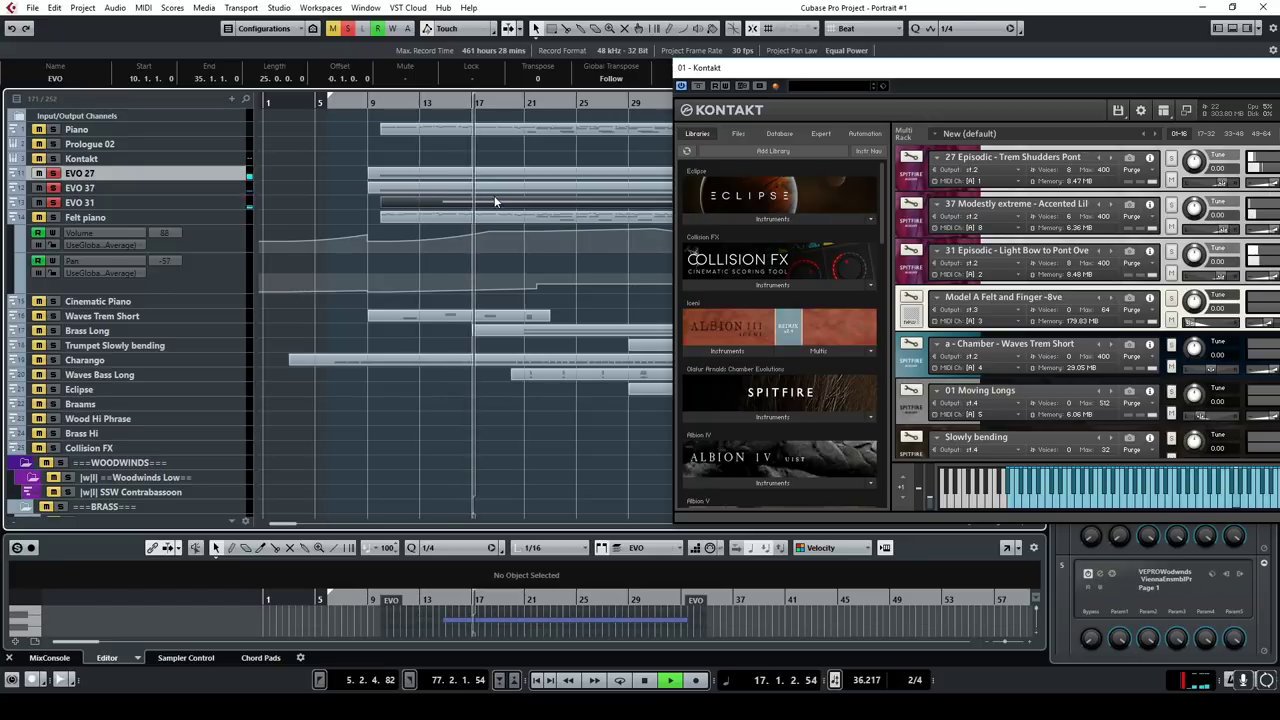
click(494, 184)
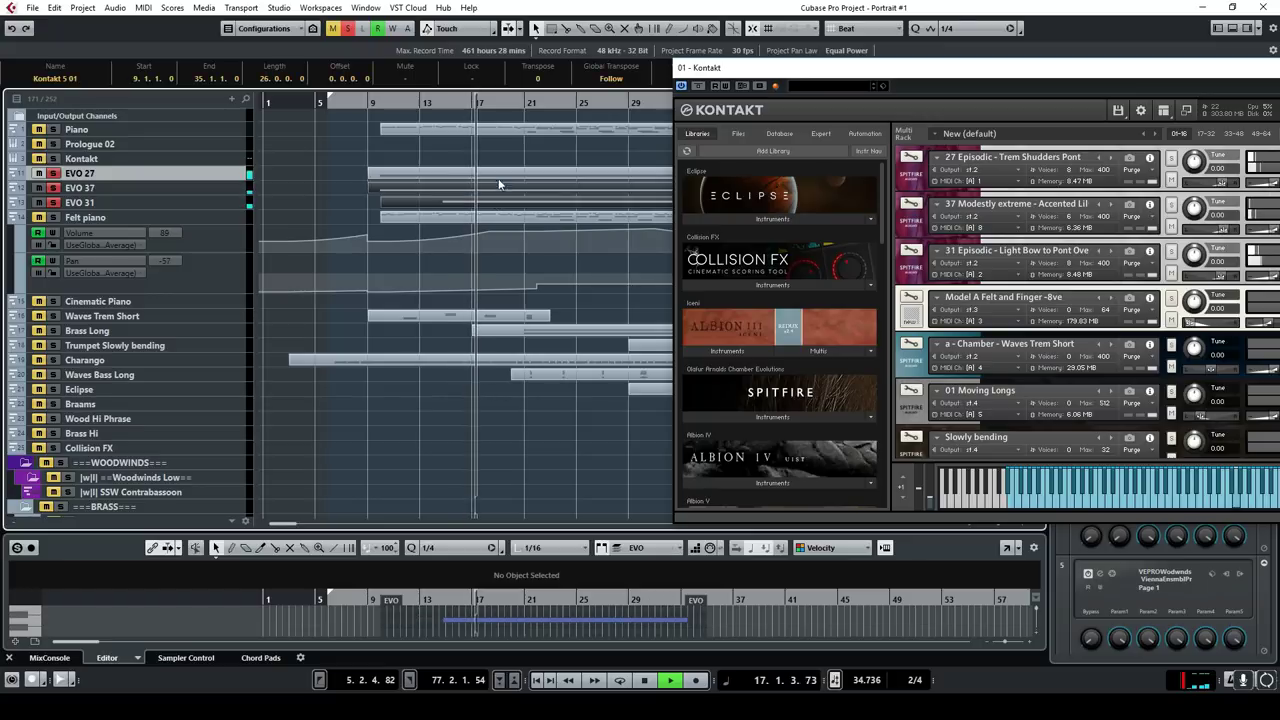
Step: Examine the sustained notes of the selected EVO parts together in the Key Editor and close the editor
click(1006, 548)
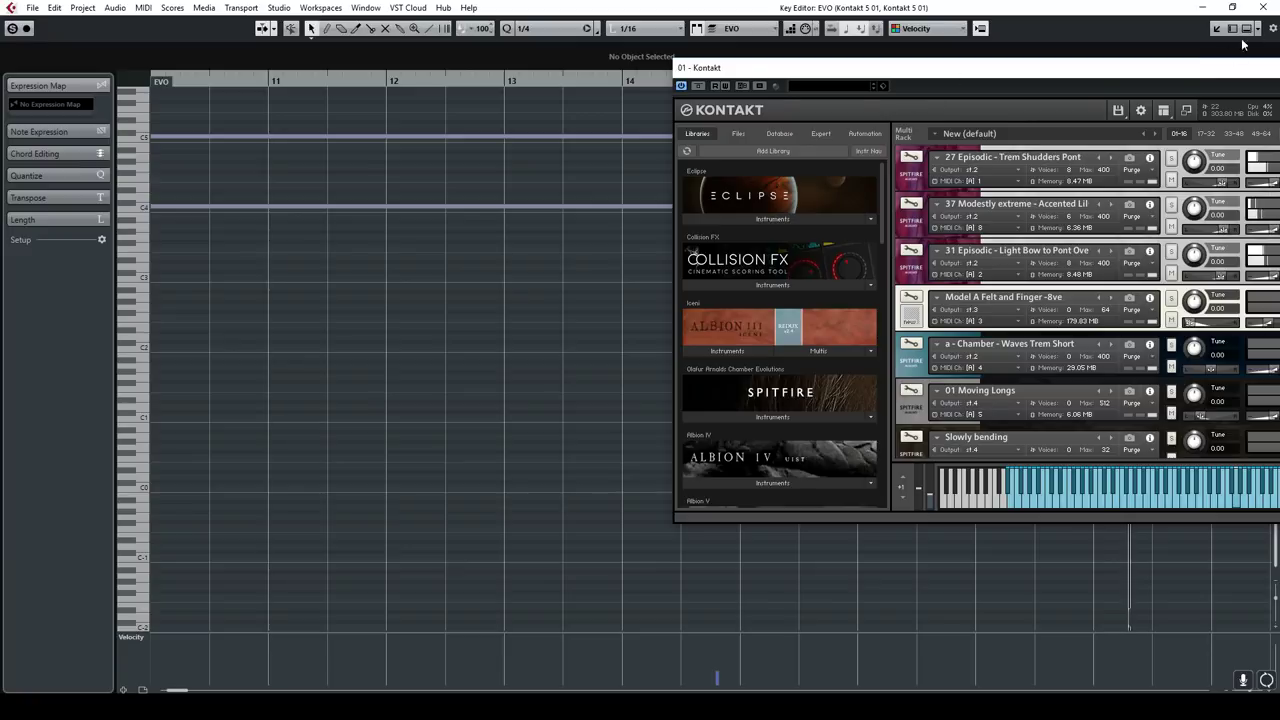
click(1248, 33)
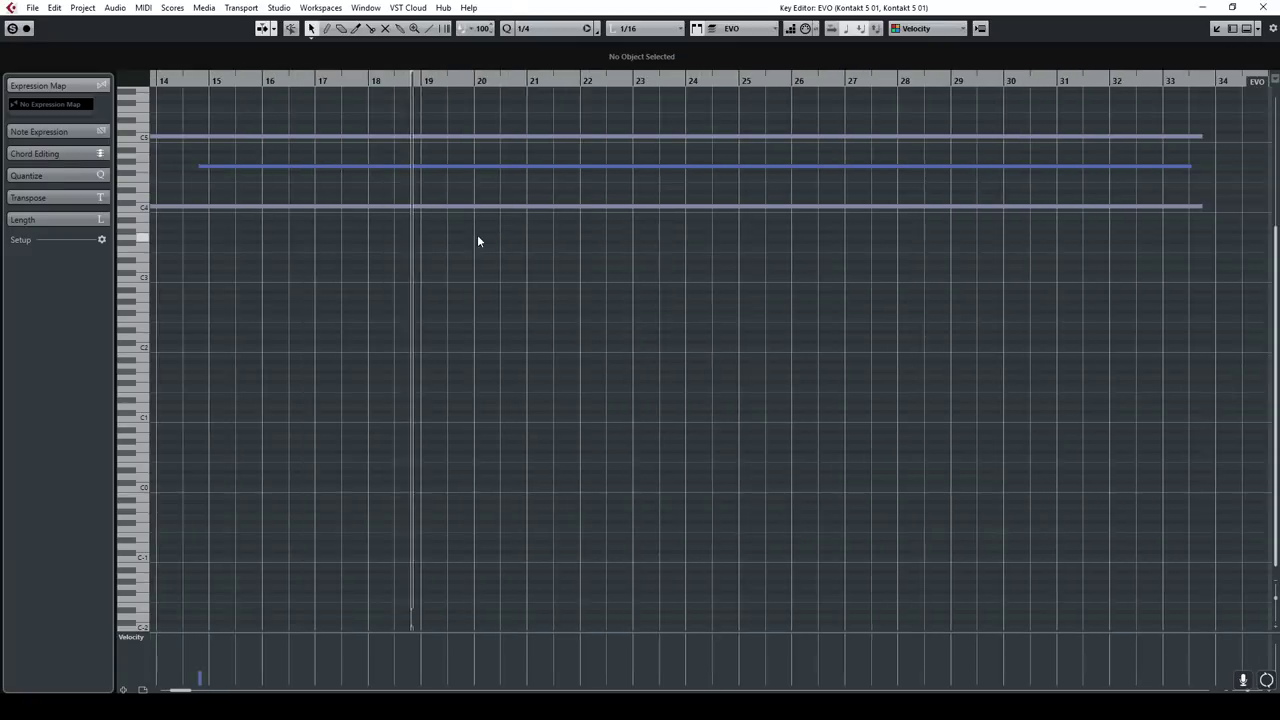
key(g)
key(g)
scroll(423, 229, up, 3)
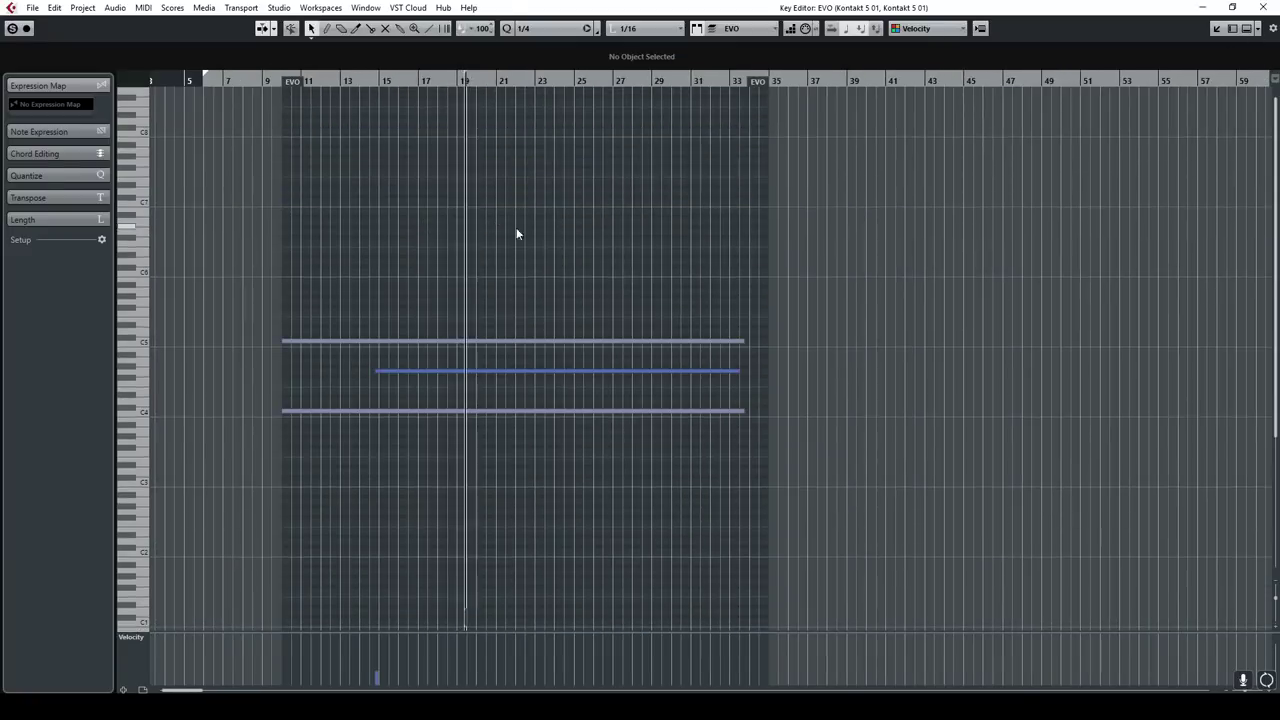
click(1262, 7)
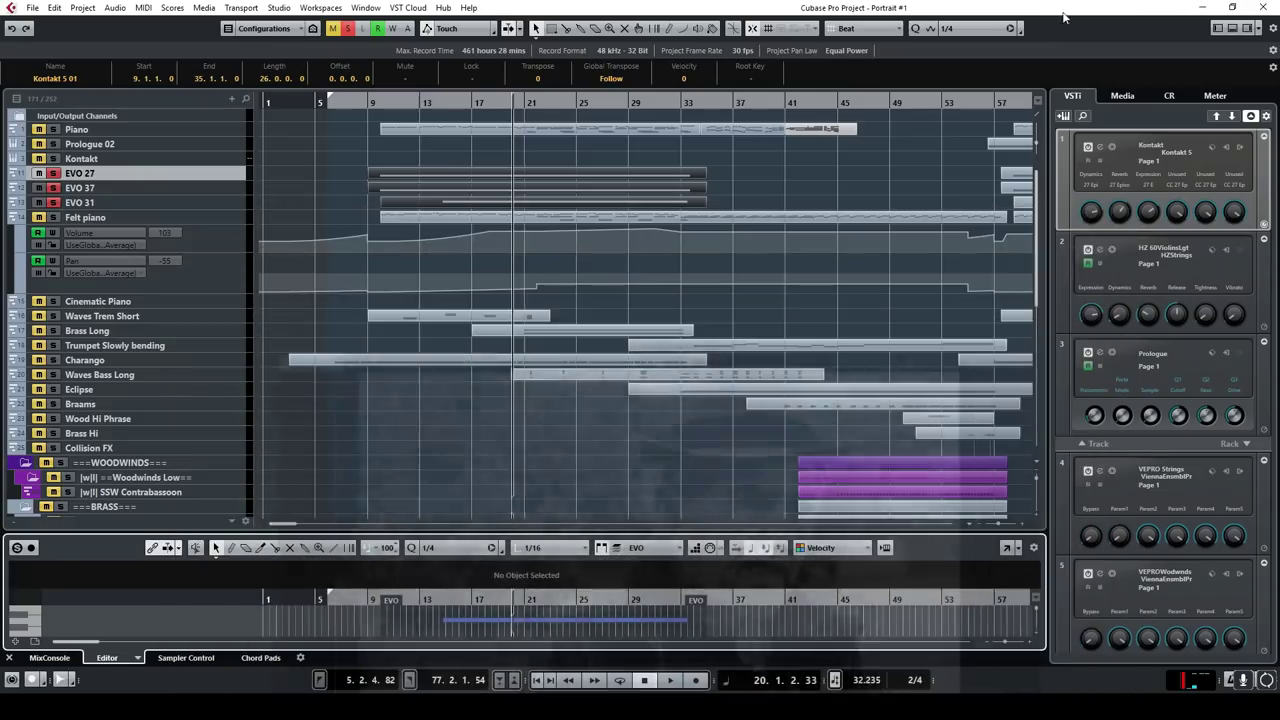
click(1203, 10)
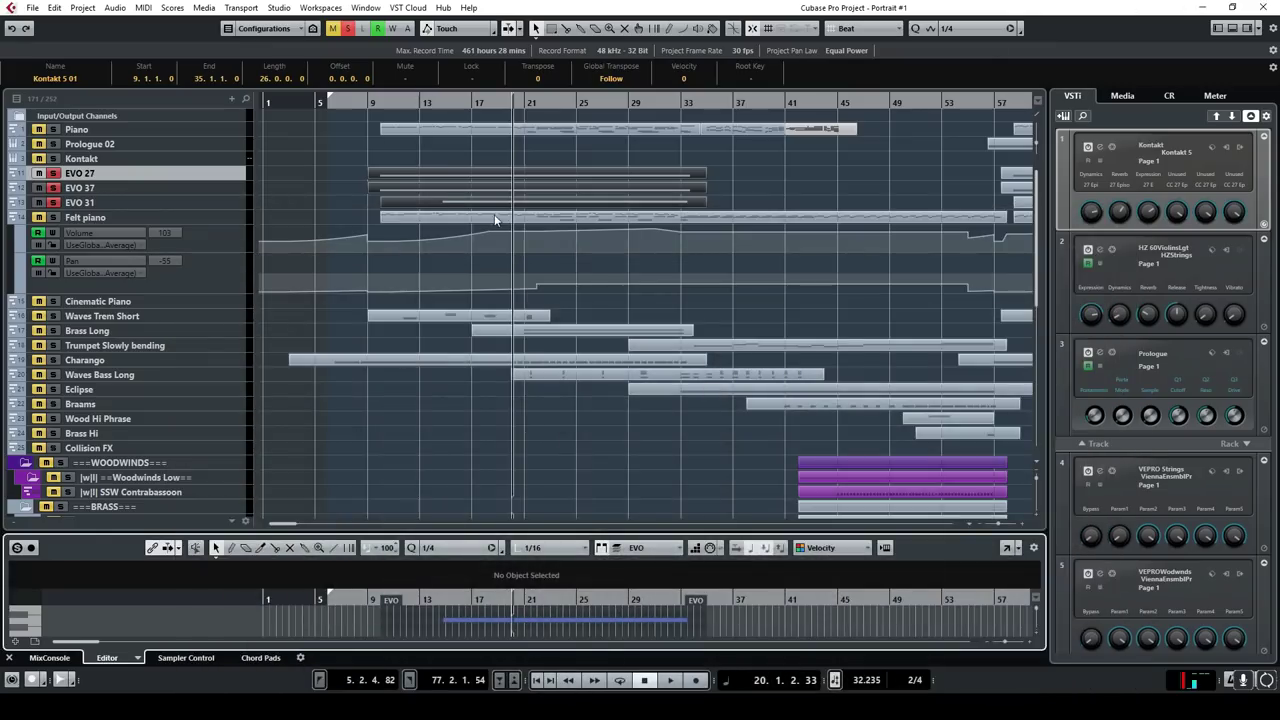
Step: Clear the EVO solos, solo only the SA5 Strings High track, and place the playback cursor in bar 6
scroll(514, 350, down, 3)
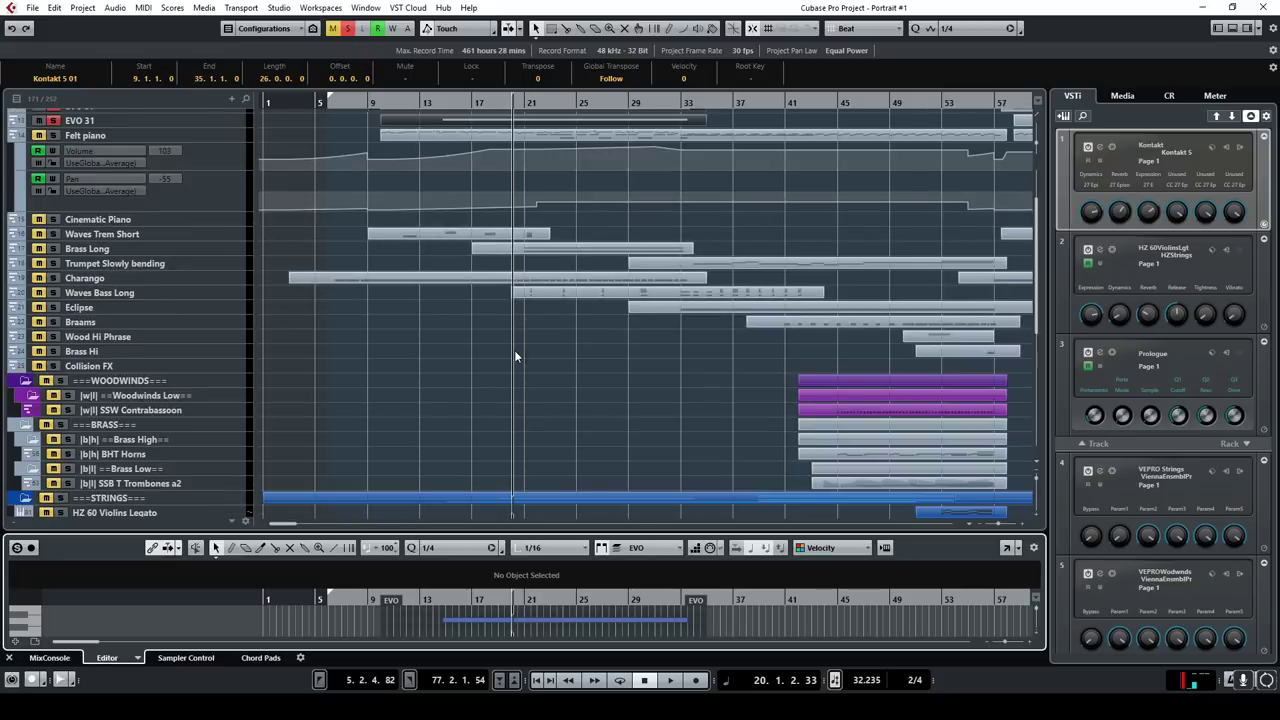
scroll(503, 304, down, 5)
scroll(504, 318, down, 3)
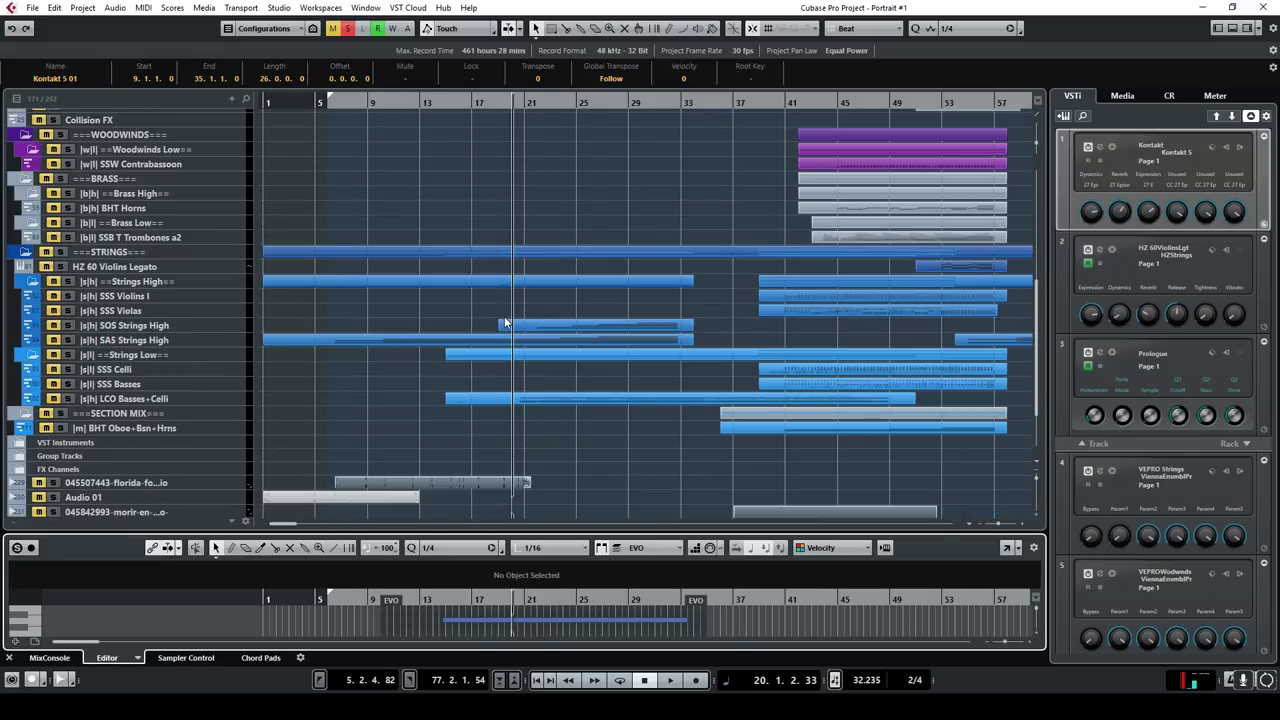
click(69, 343)
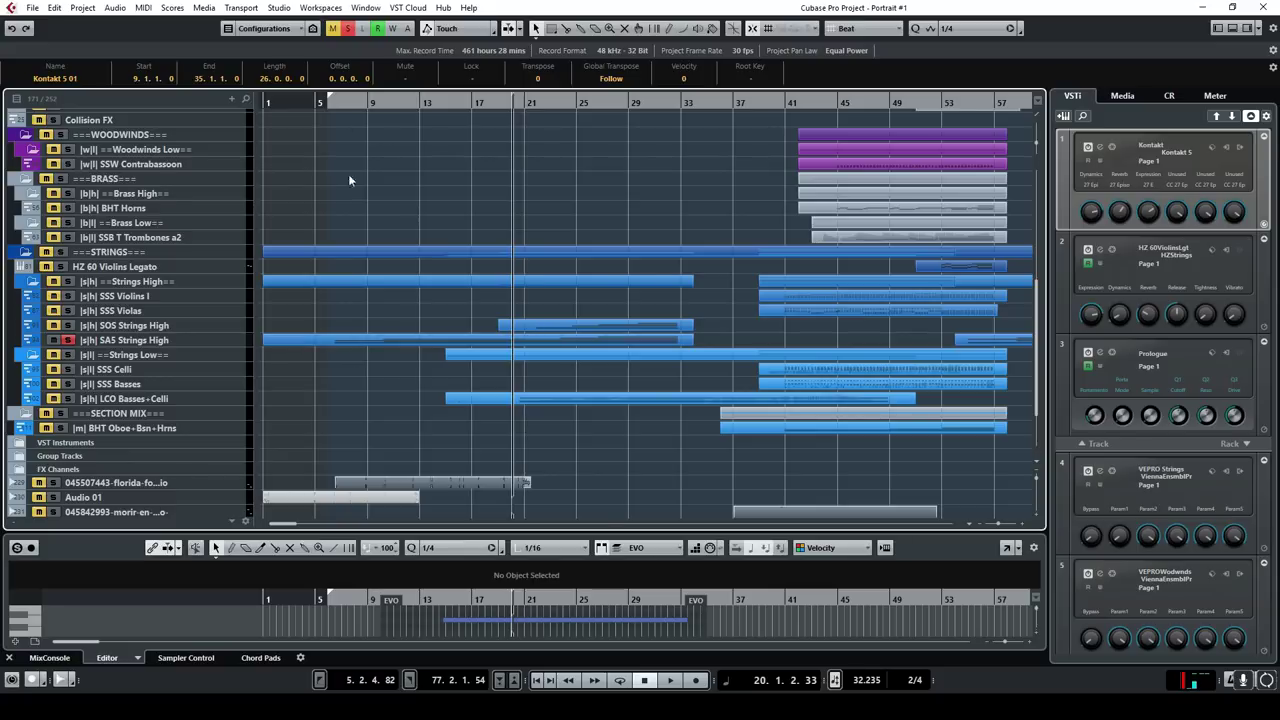
click(70, 342)
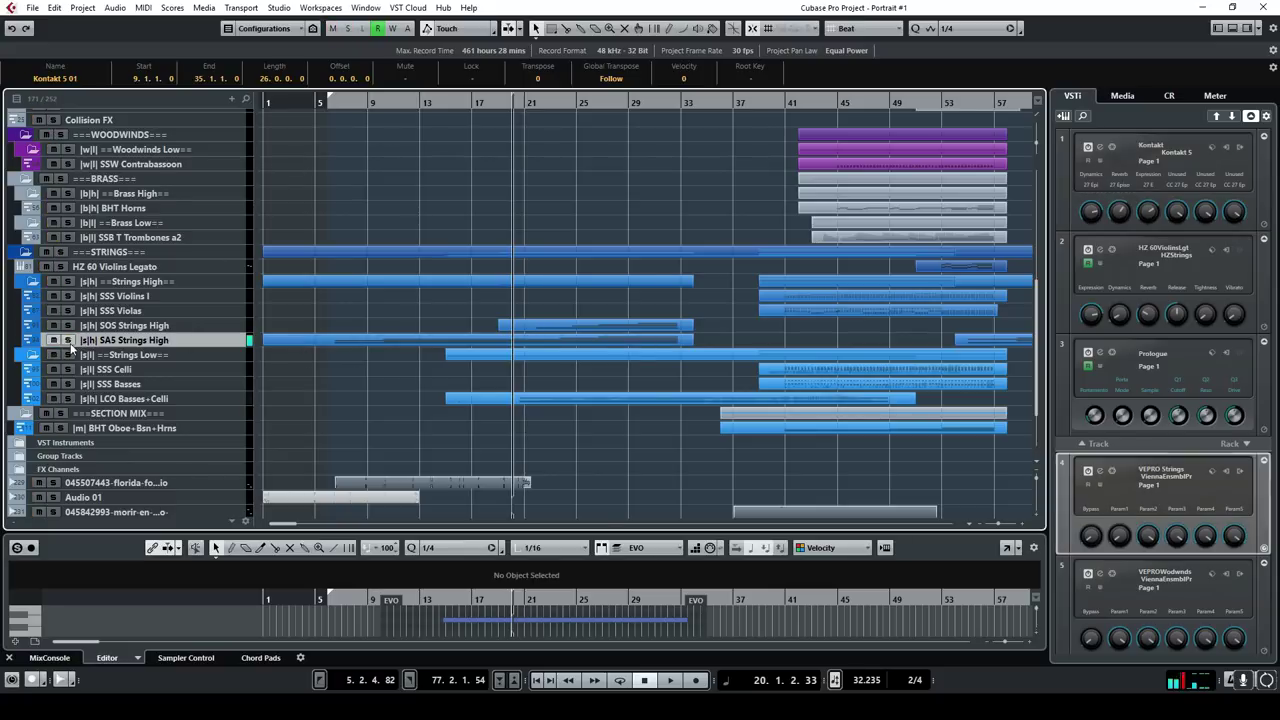
click(332, 102)
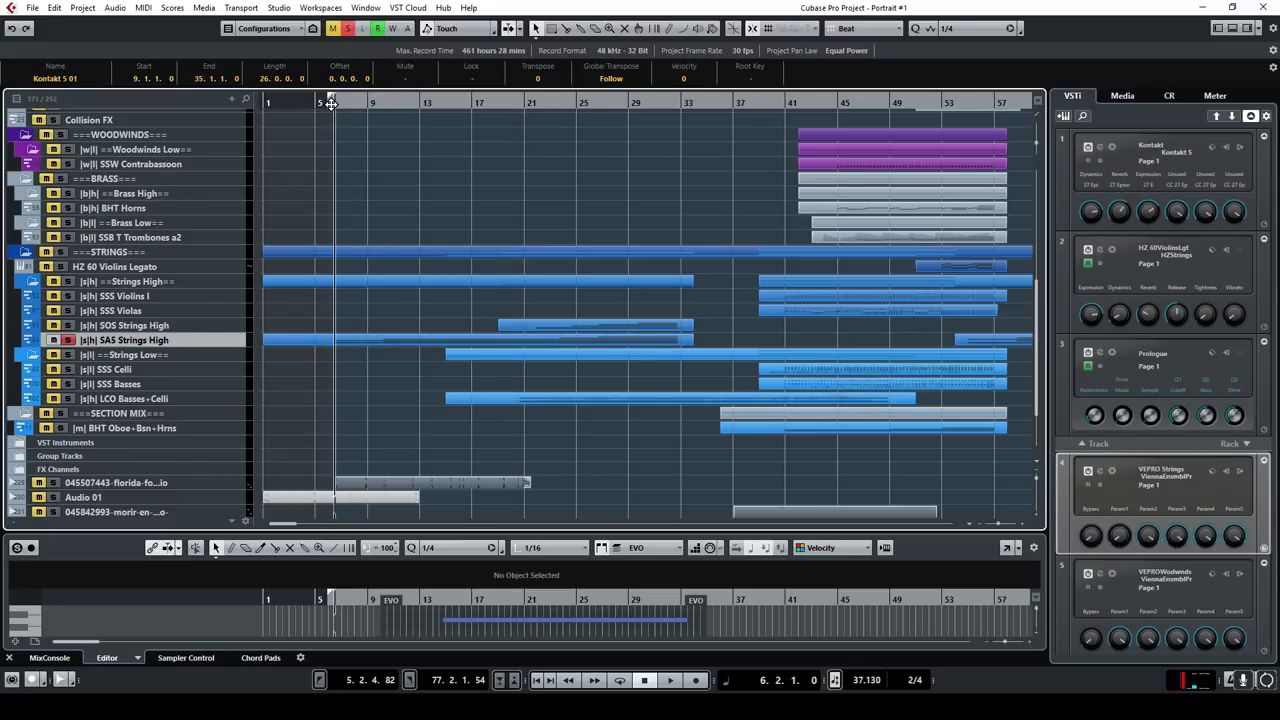
Step: Play SA5 Strings High while examining its notes and articulation lane in the Key Editor, close the editor, and stop playback
click(1008, 549)
scroll(871, 294, up, 3)
scroll(871, 294, down, 2)
click(1262, 7)
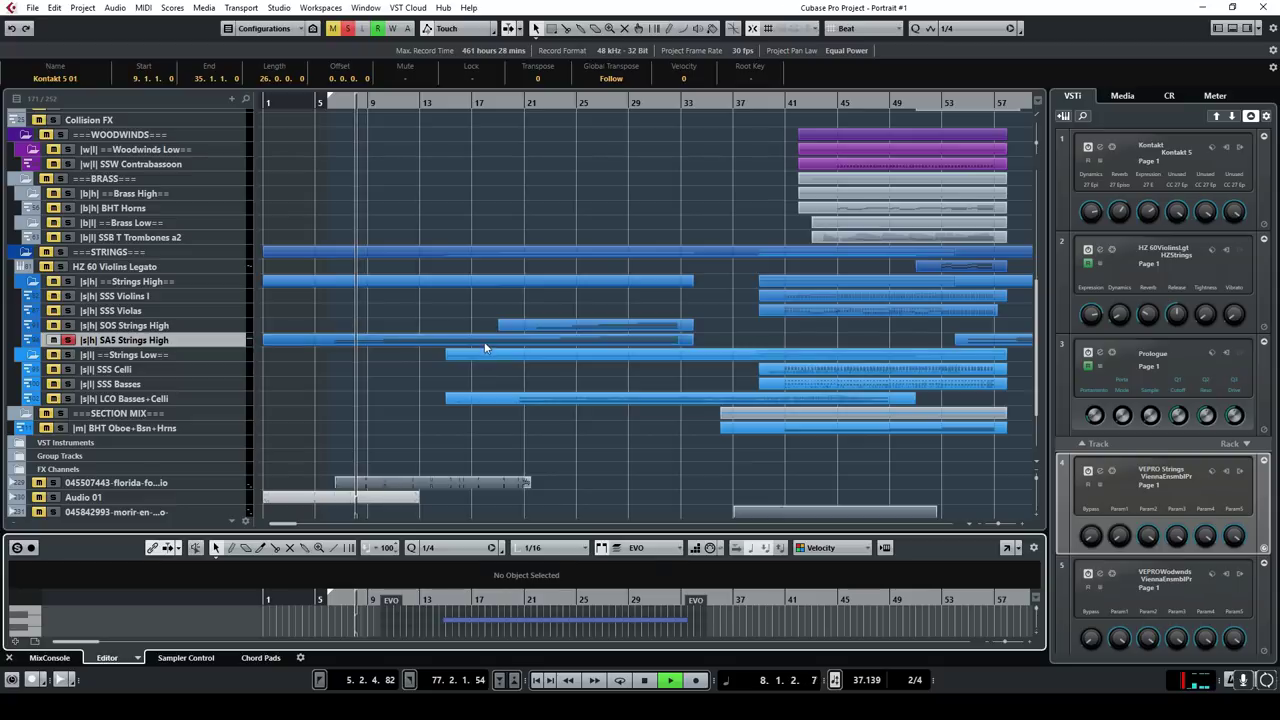
click(1006, 547)
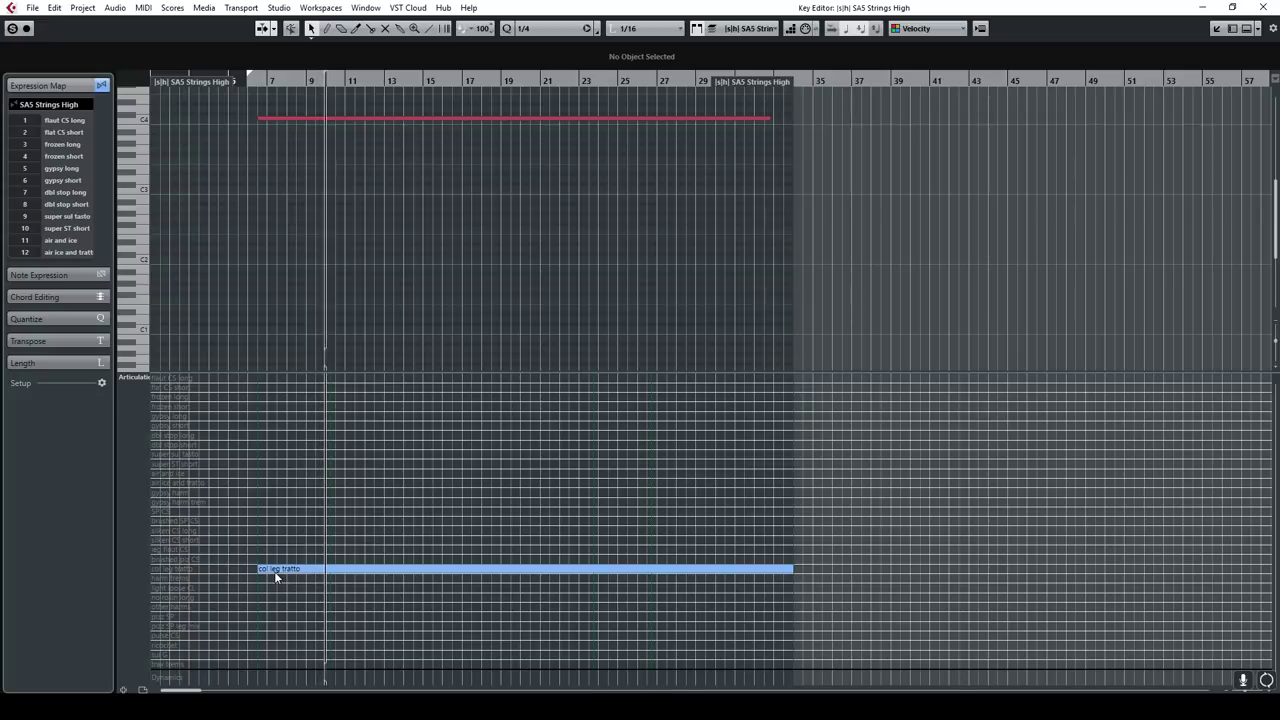
scroll(433, 316, up, 4)
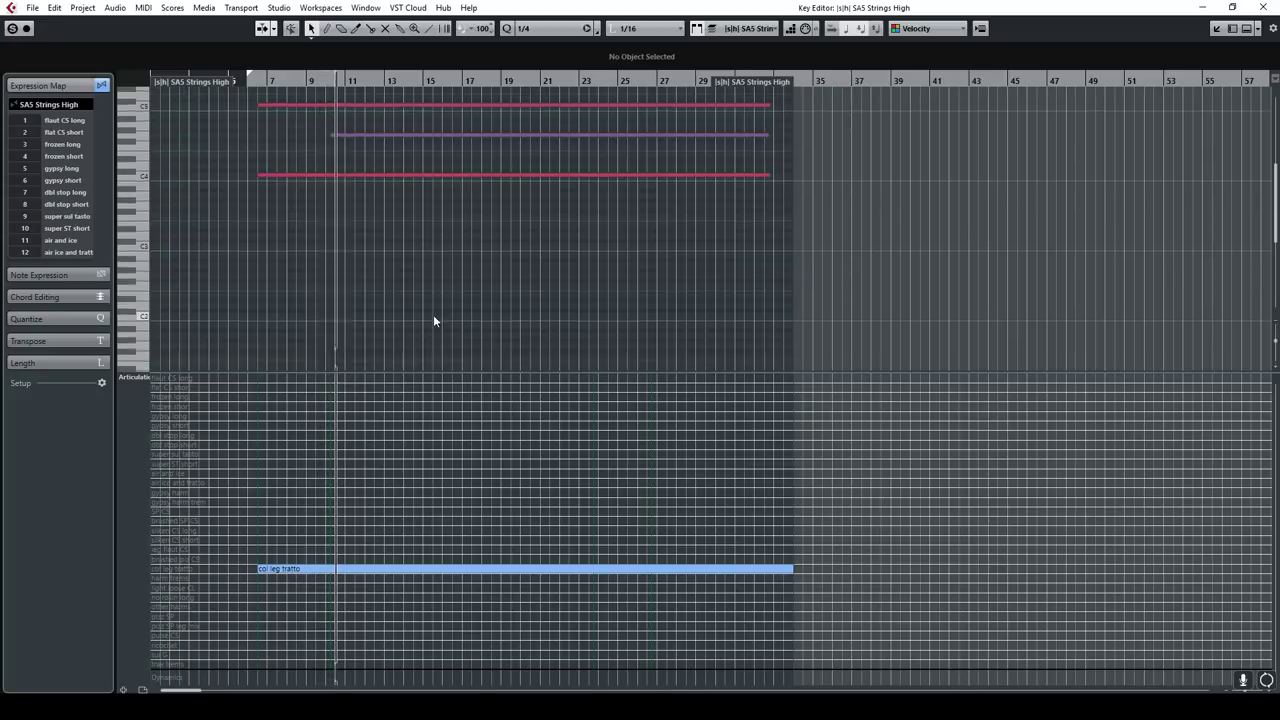
scroll(432, 318, up, 3)
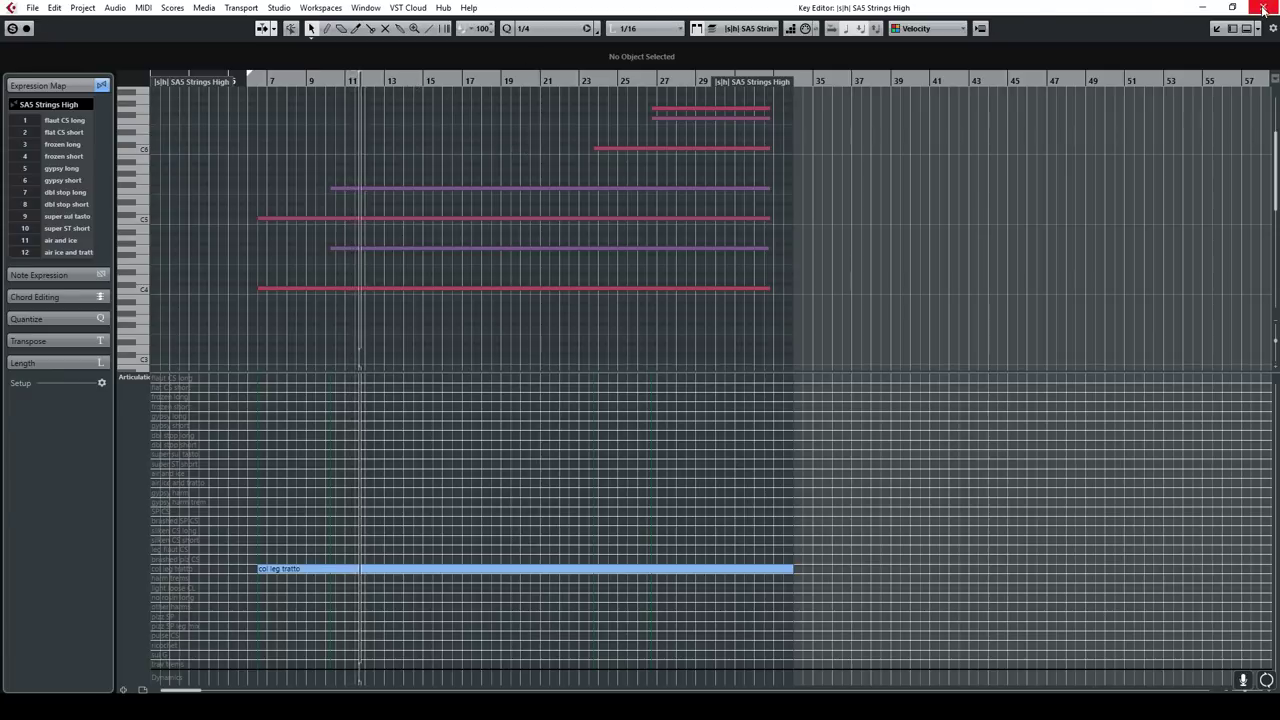
key(ctrl+w)
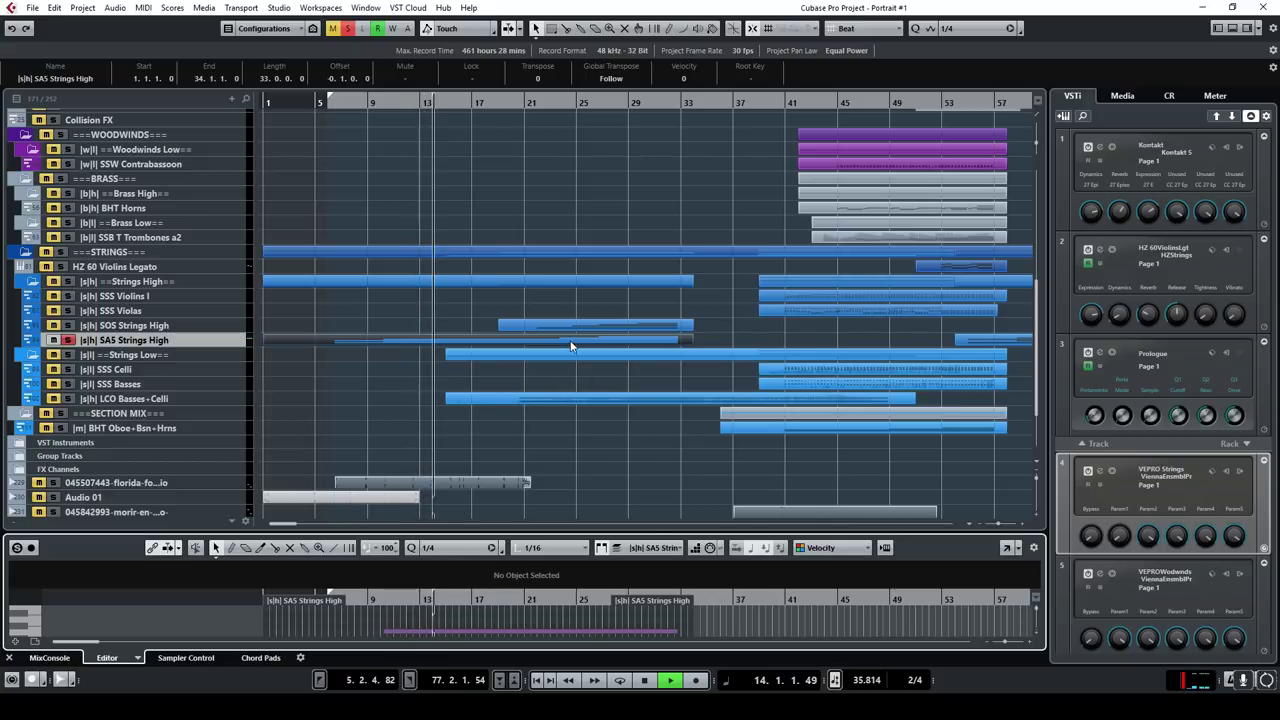
scroll(505, 286, up, 5)
scroll(503, 282, up, 5)
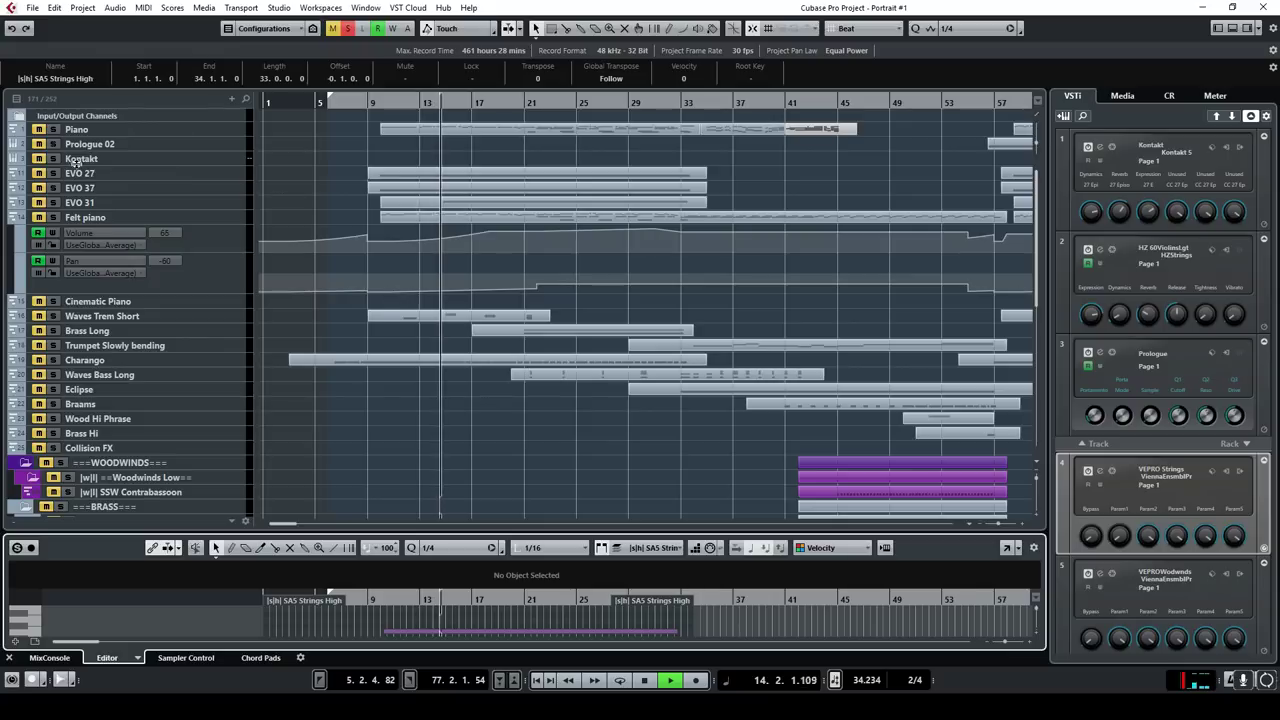
click(644, 680)
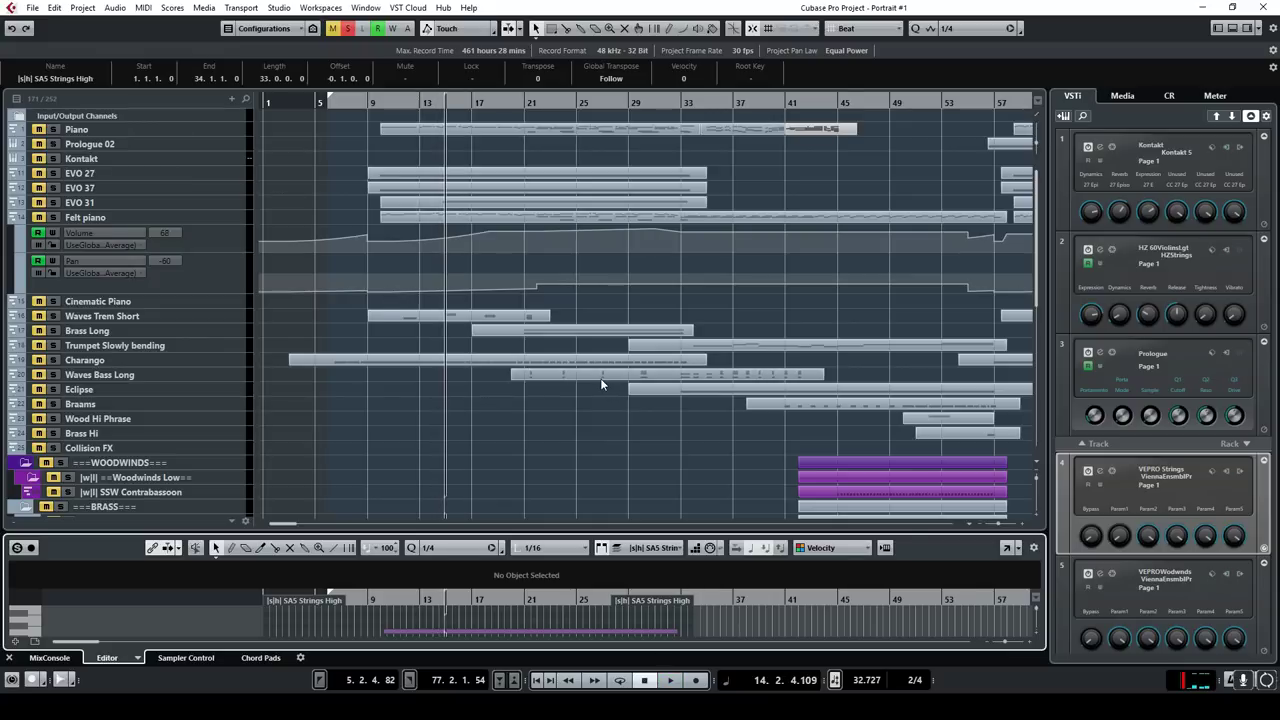
Step: Solo only the Waves Trem Short track and play it from about bar 11
scroll(600, 380, down, 8)
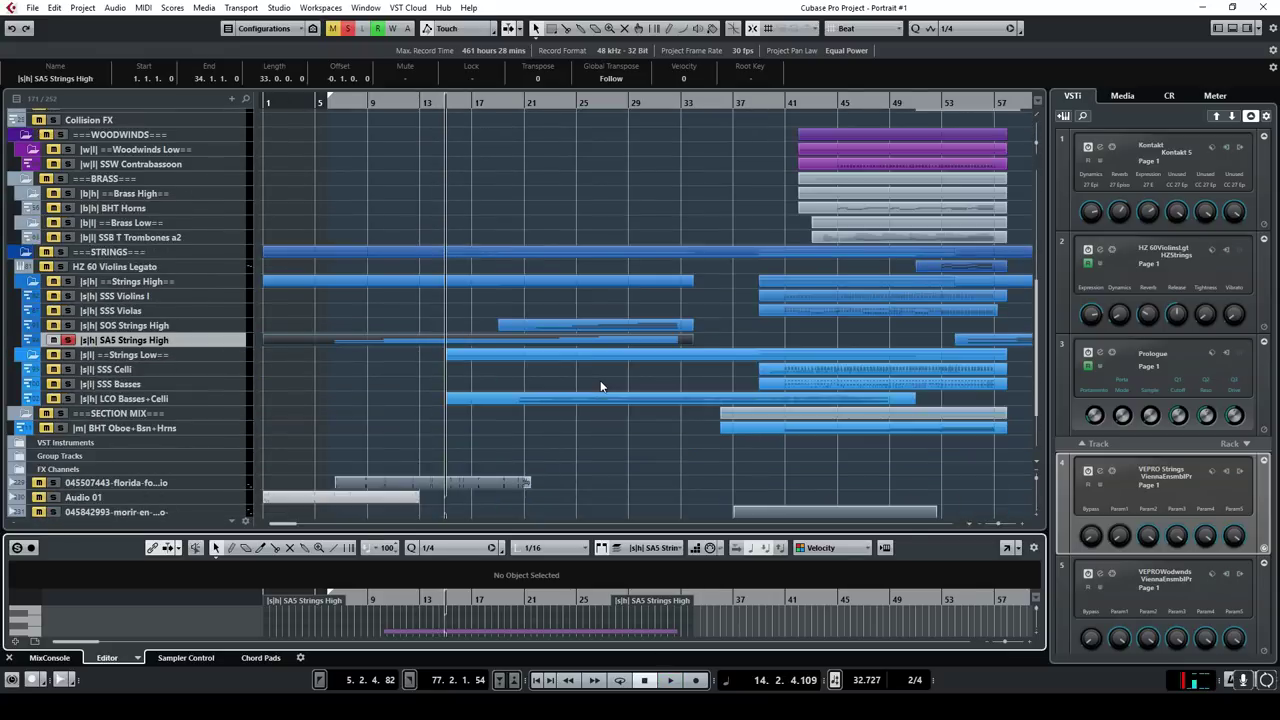
scroll(477, 332, up, 7)
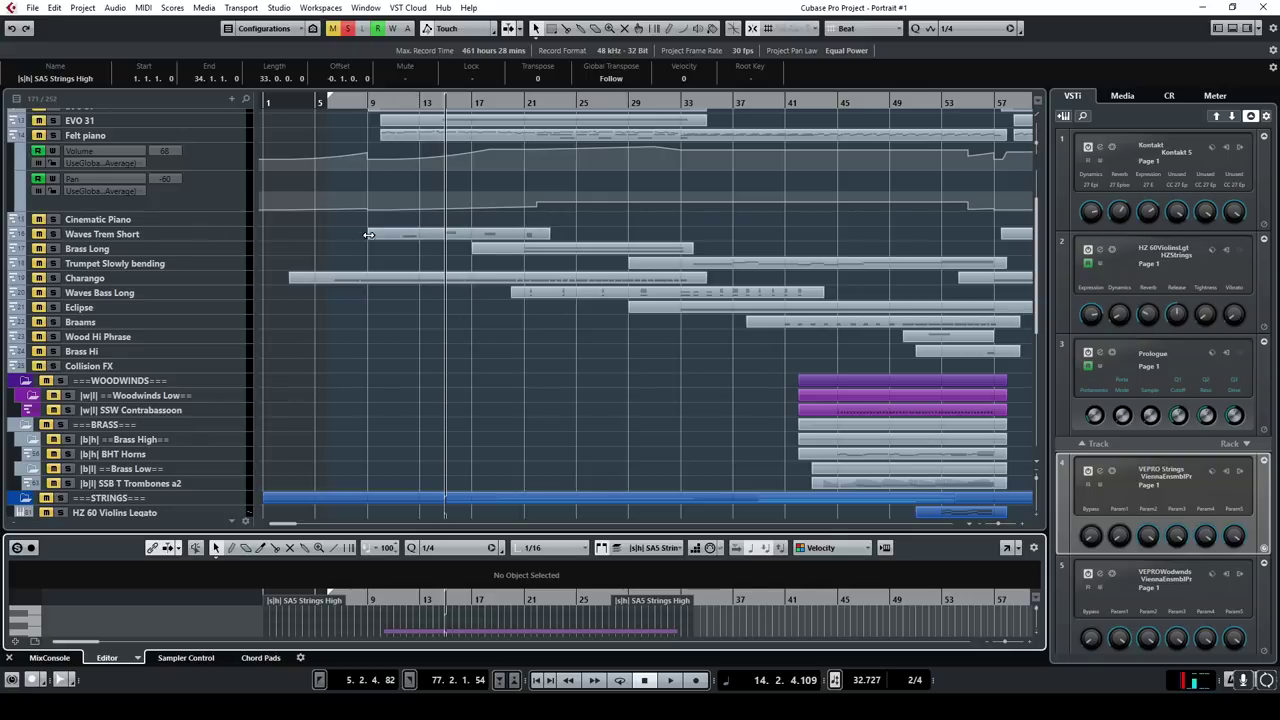
scroll(434, 260, up, 3)
click(54, 316)
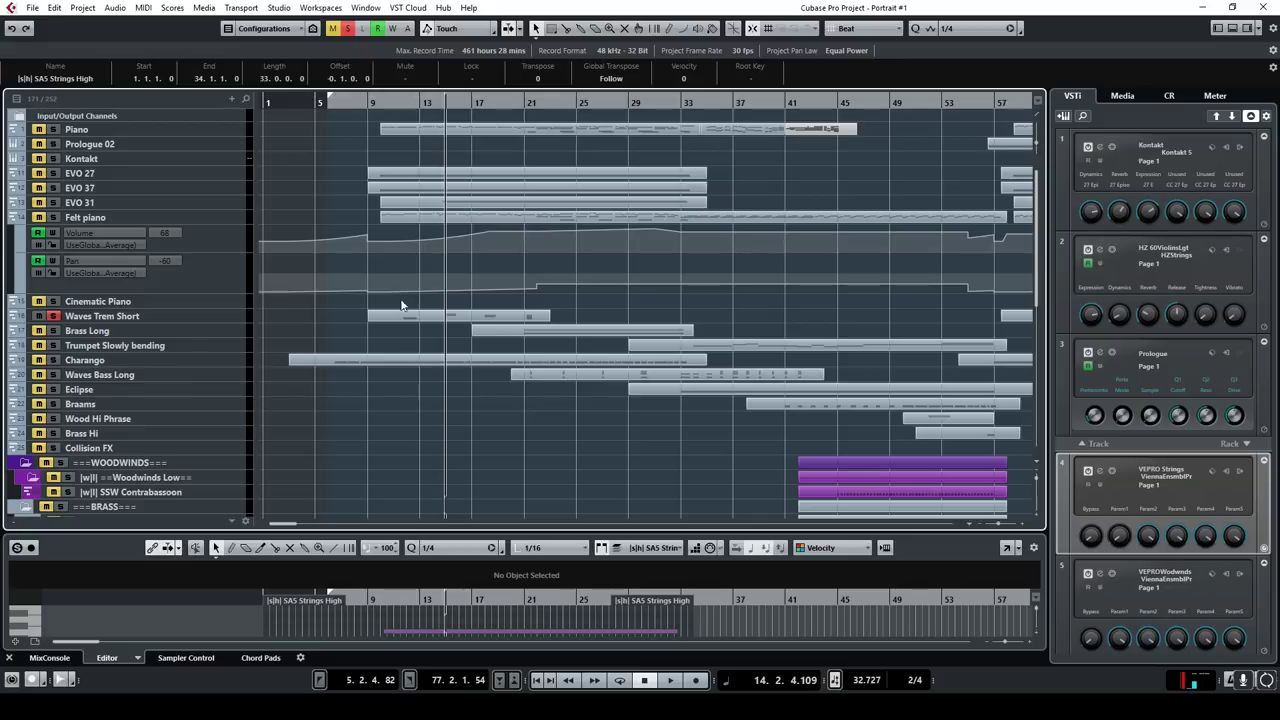
scroll(400, 370, down, 10)
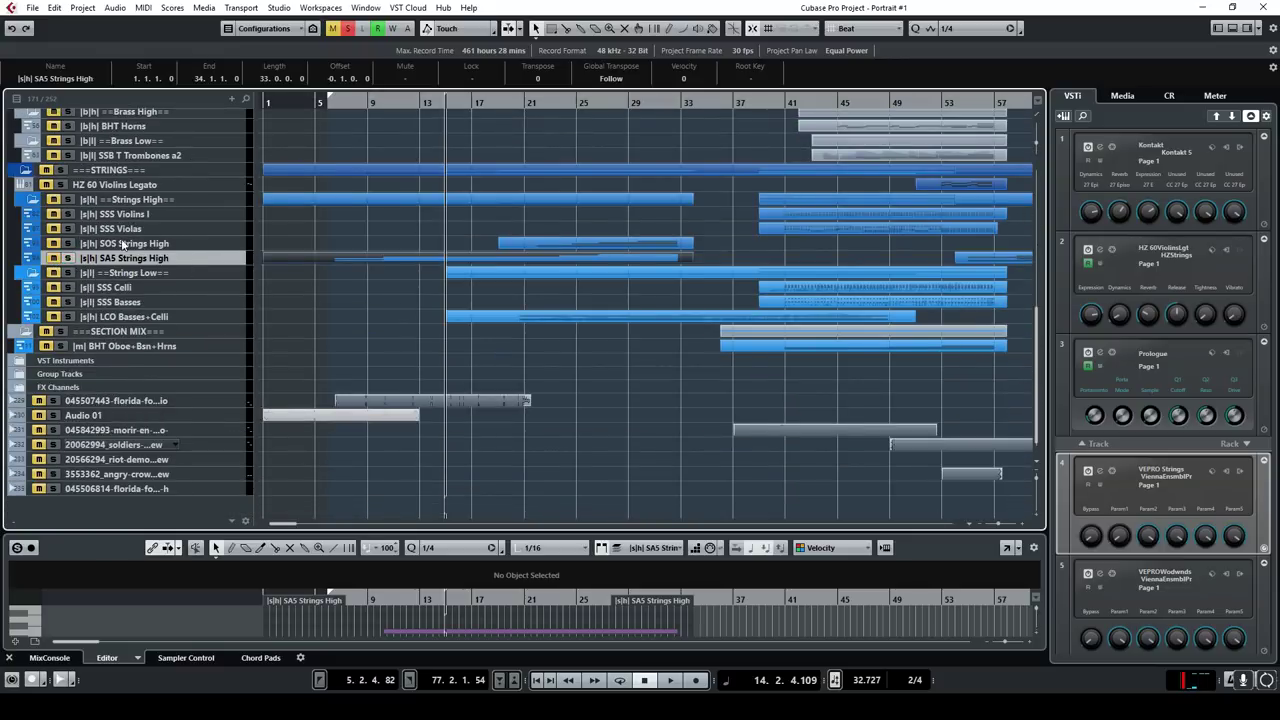
scroll(423, 146, up, 10)
double_click(397, 103)
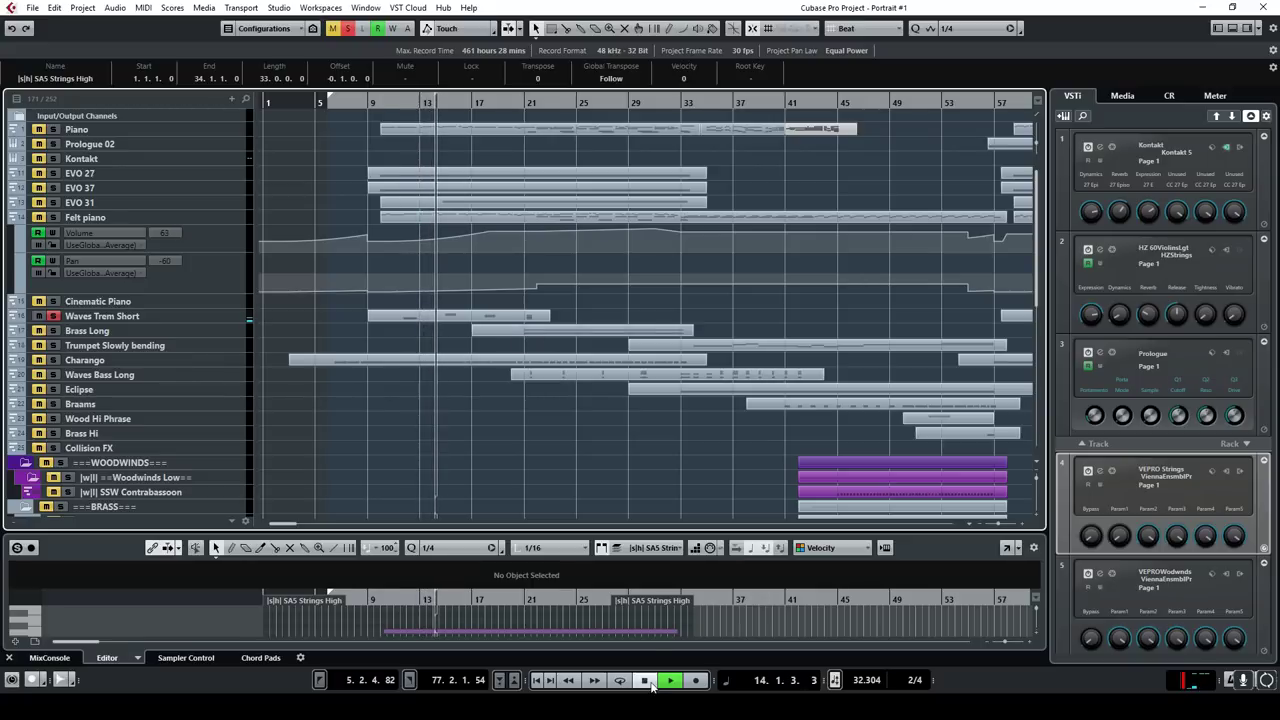
Step: Clear the solo and mute the 045507443-florida, Audio 01 and 045842993-morir audio tracks
scroll(424, 290, down, 6)
scroll(424, 290, up, 3)
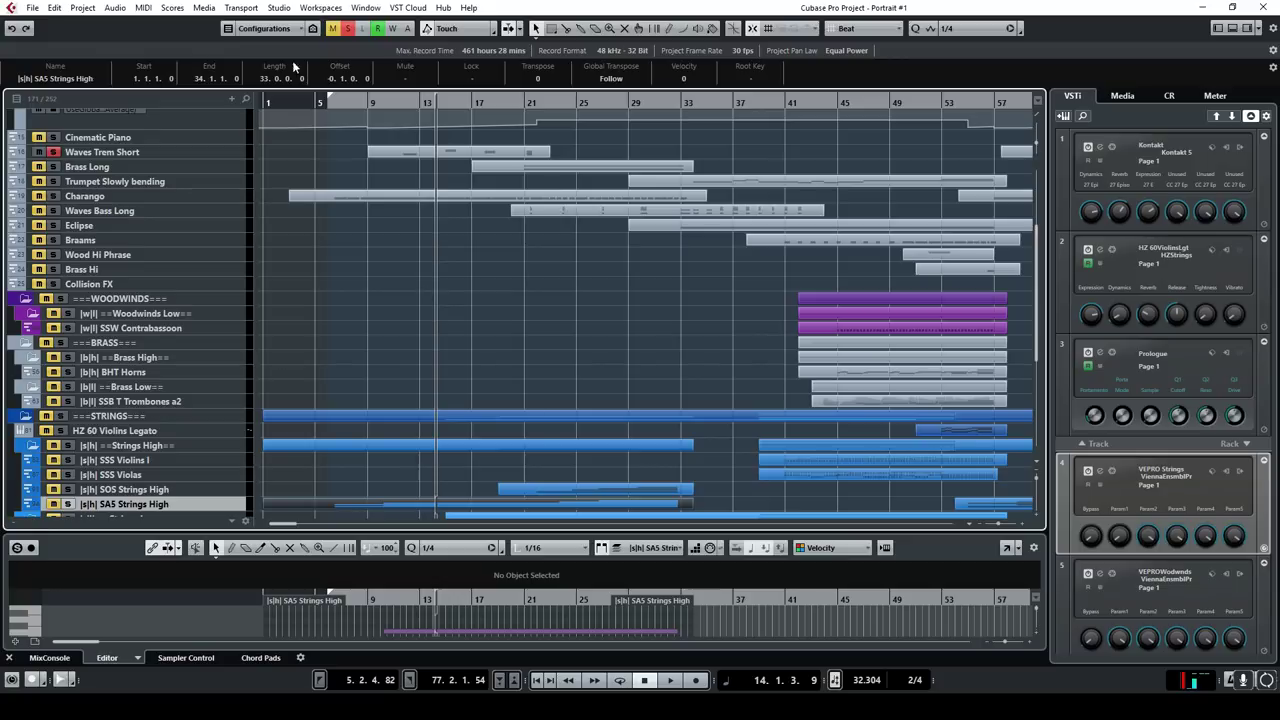
scroll(451, 321, up, 3)
scroll(438, 363, down, 8)
click(38, 401)
click(40, 431)
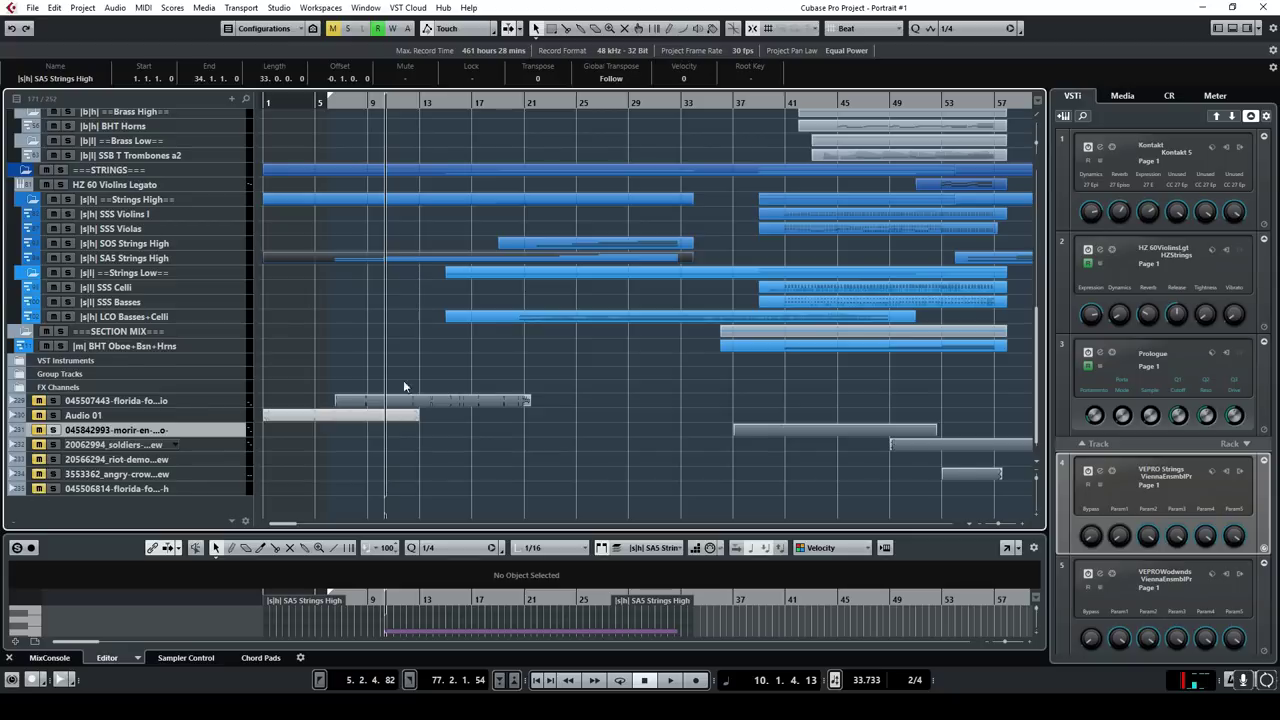
Step: Play the unsoloed arrangement from bar 6
scroll(420, 286, up, 10)
click(367, 103)
click(327, 103)
key(space)
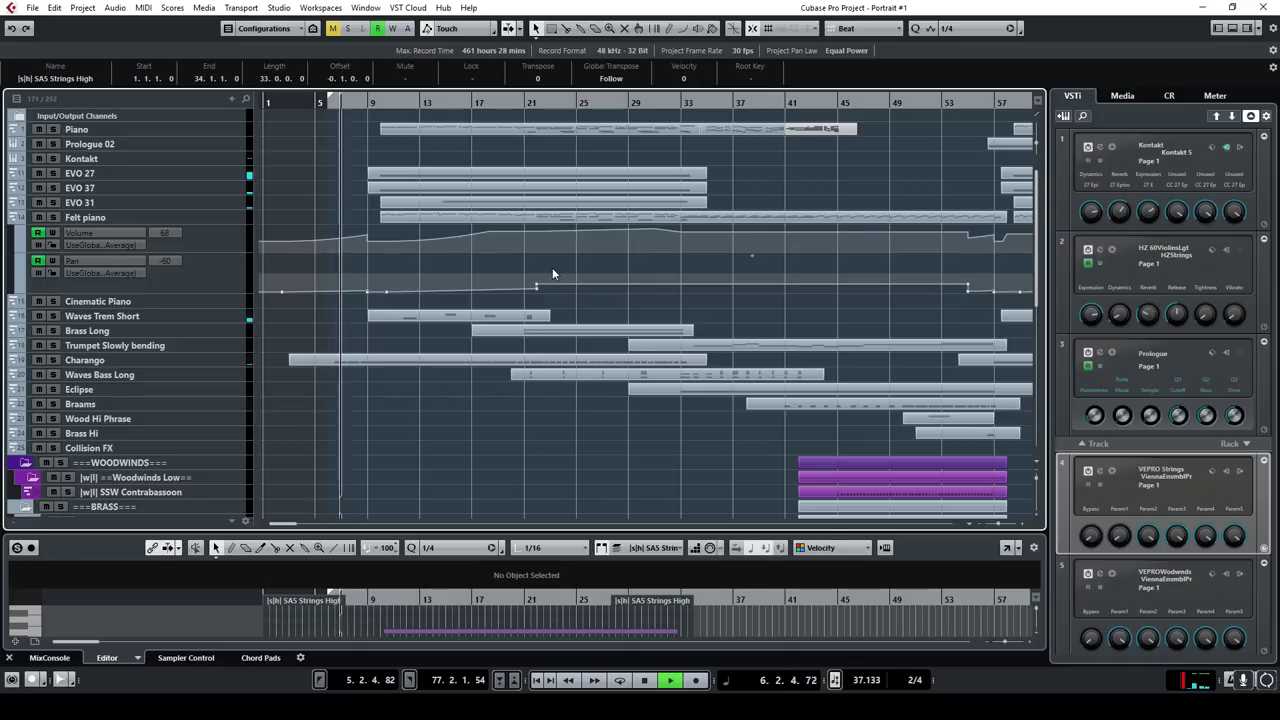
Step: Deselect the SA5 Strings High event and look over the Kontakt and strings tracks during playback
scroll(518, 294, down, 6)
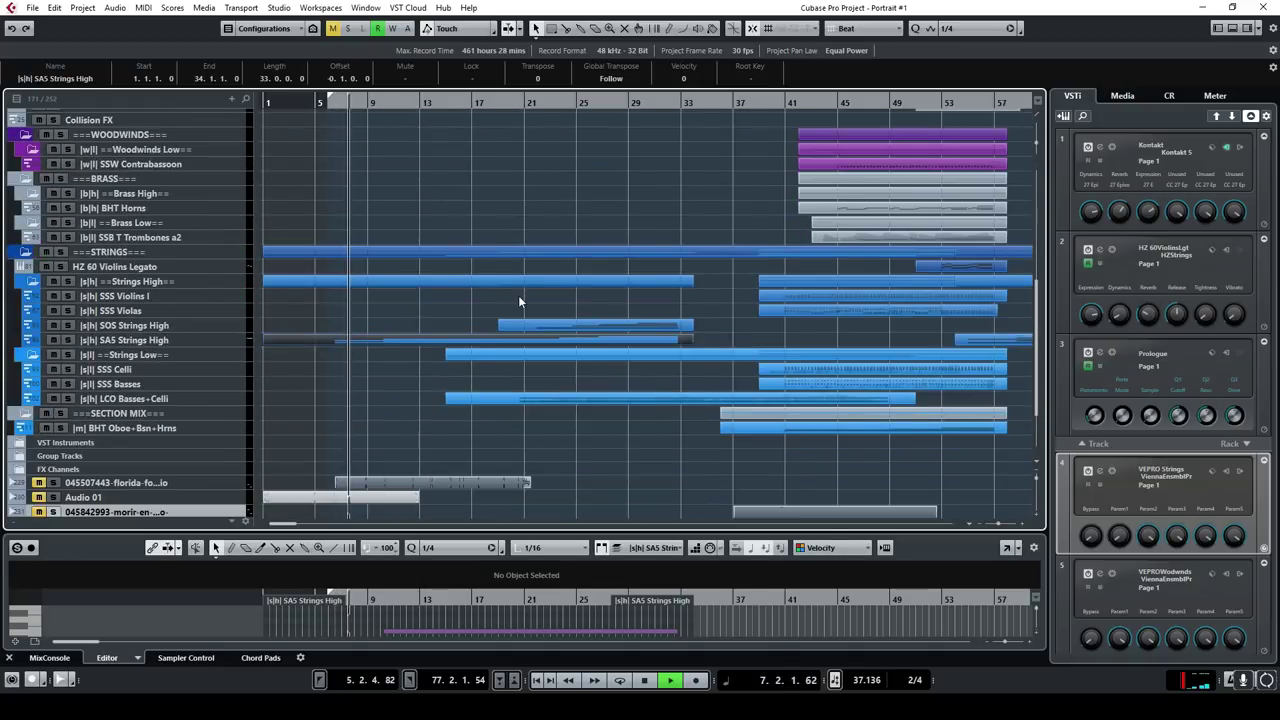
click(501, 311)
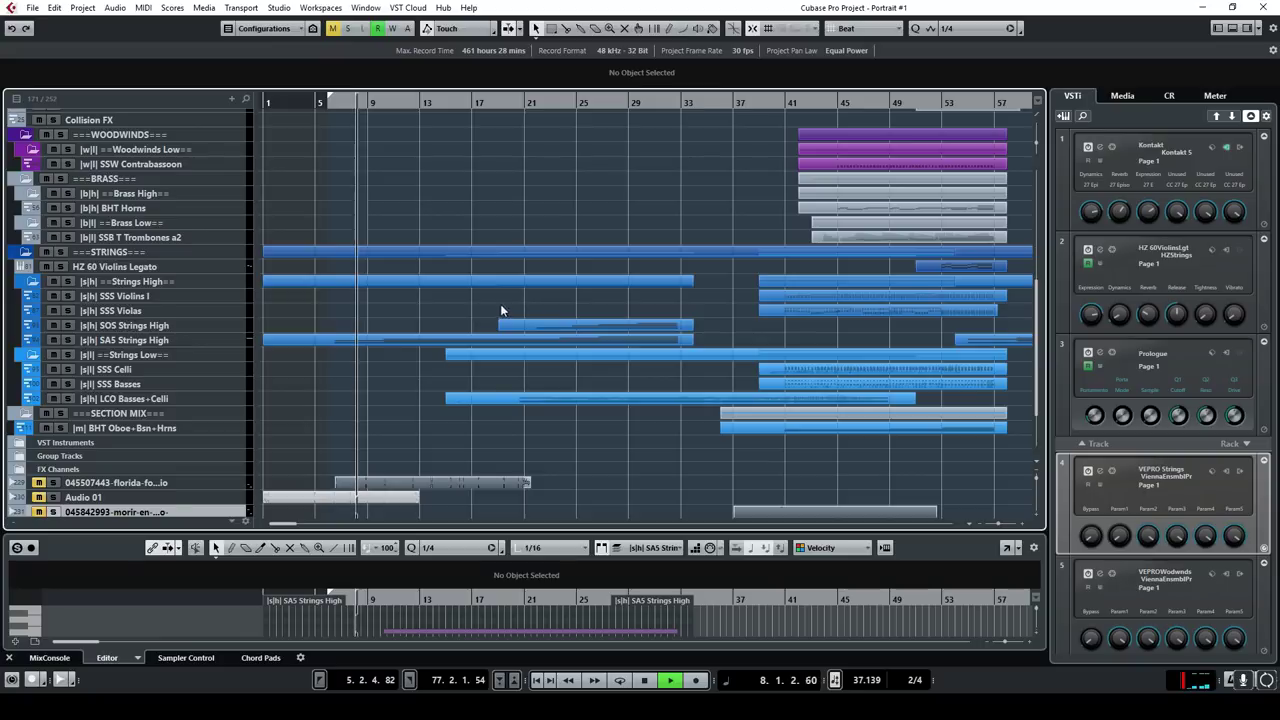
scroll(511, 297, up, 7)
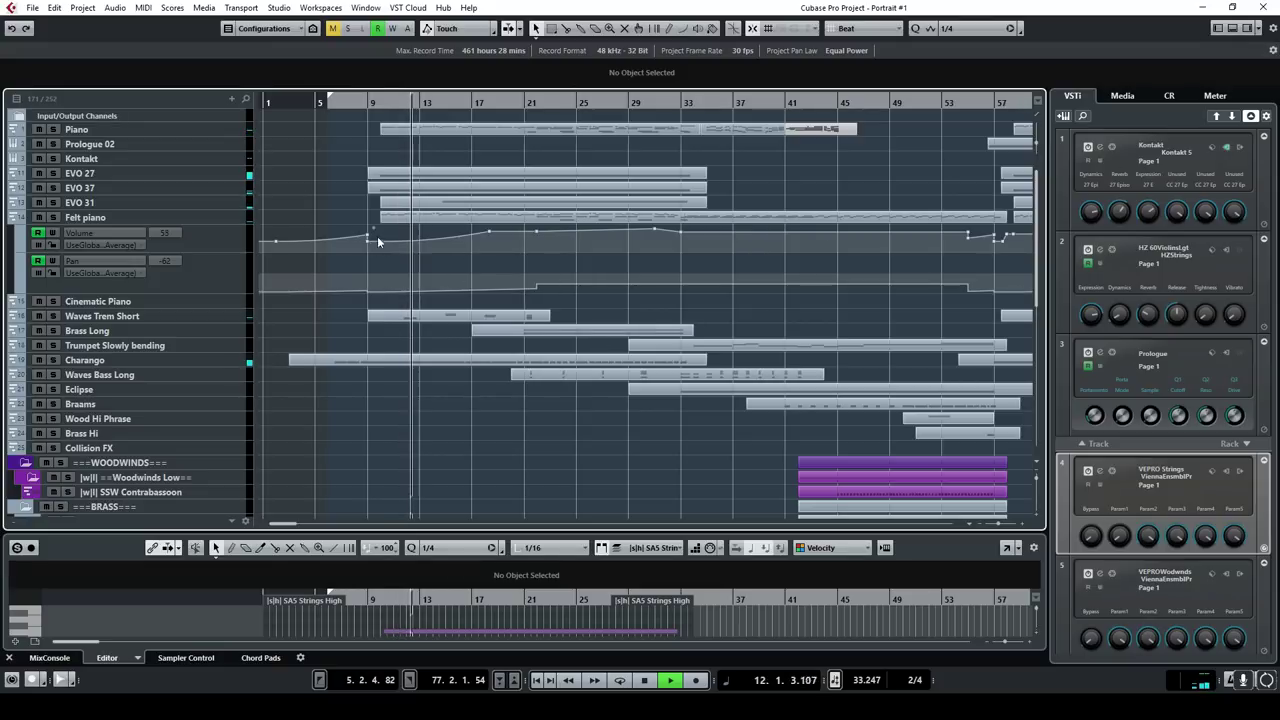
scroll(428, 262, down, 2)
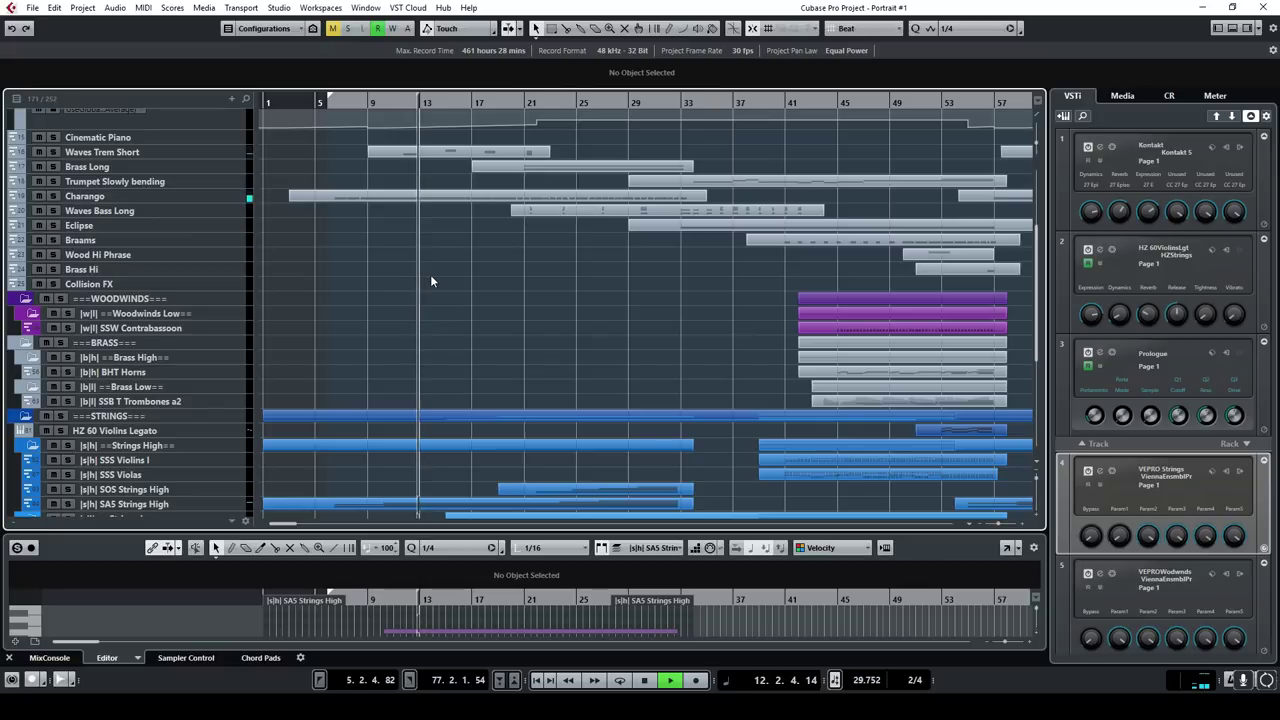
scroll(431, 281, down, 2)
scroll(431, 281, down, 3)
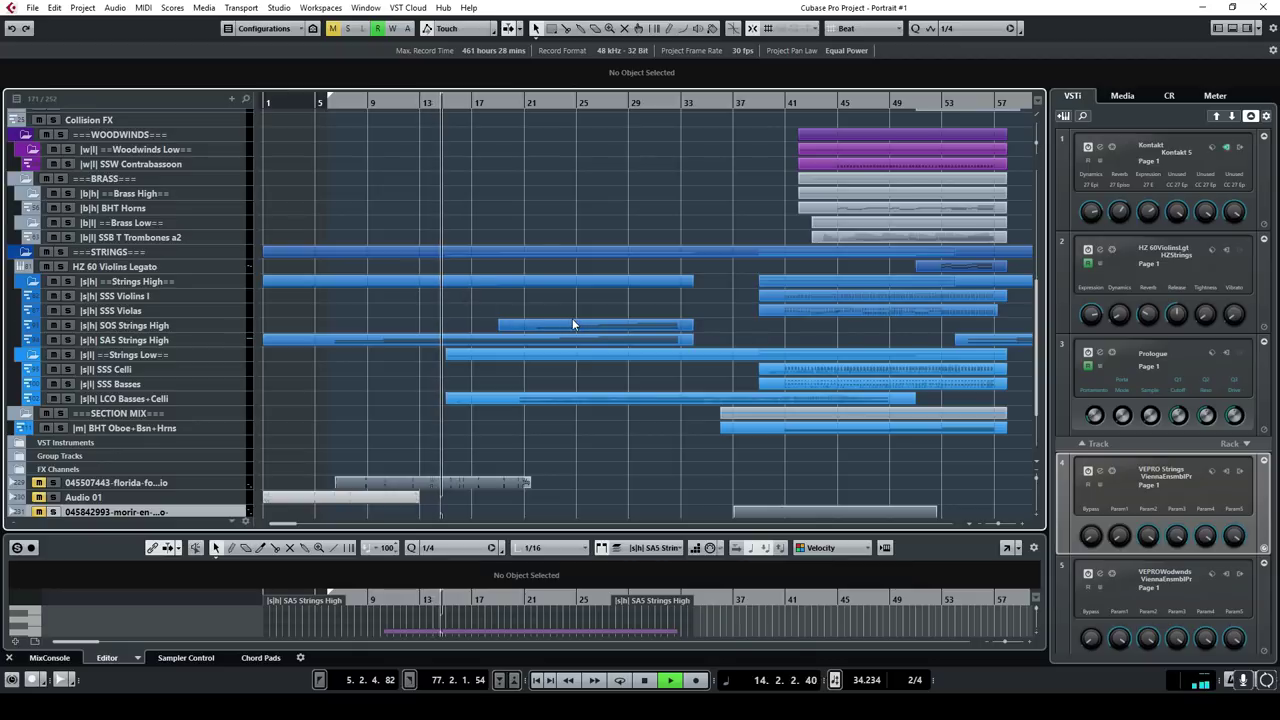
scroll(572, 318, up, 10)
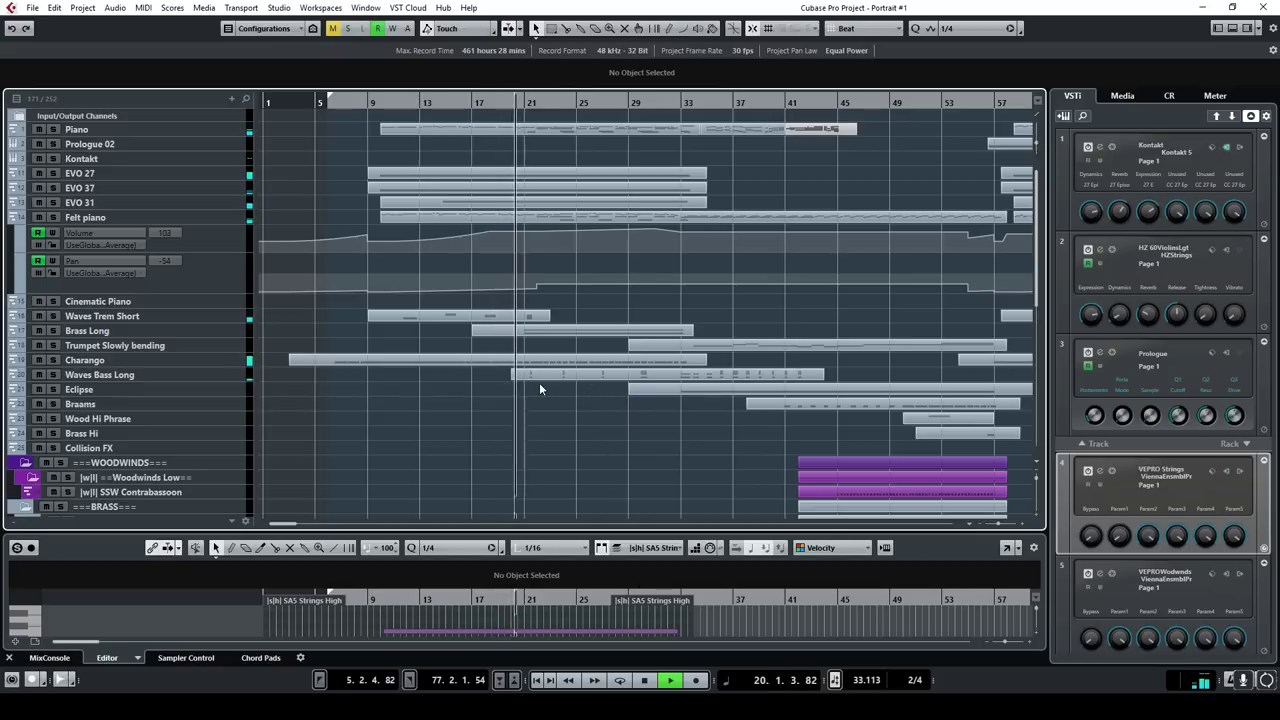
Step: Stop playback and open the first Piano part in a full Key Editor window
click(650, 686)
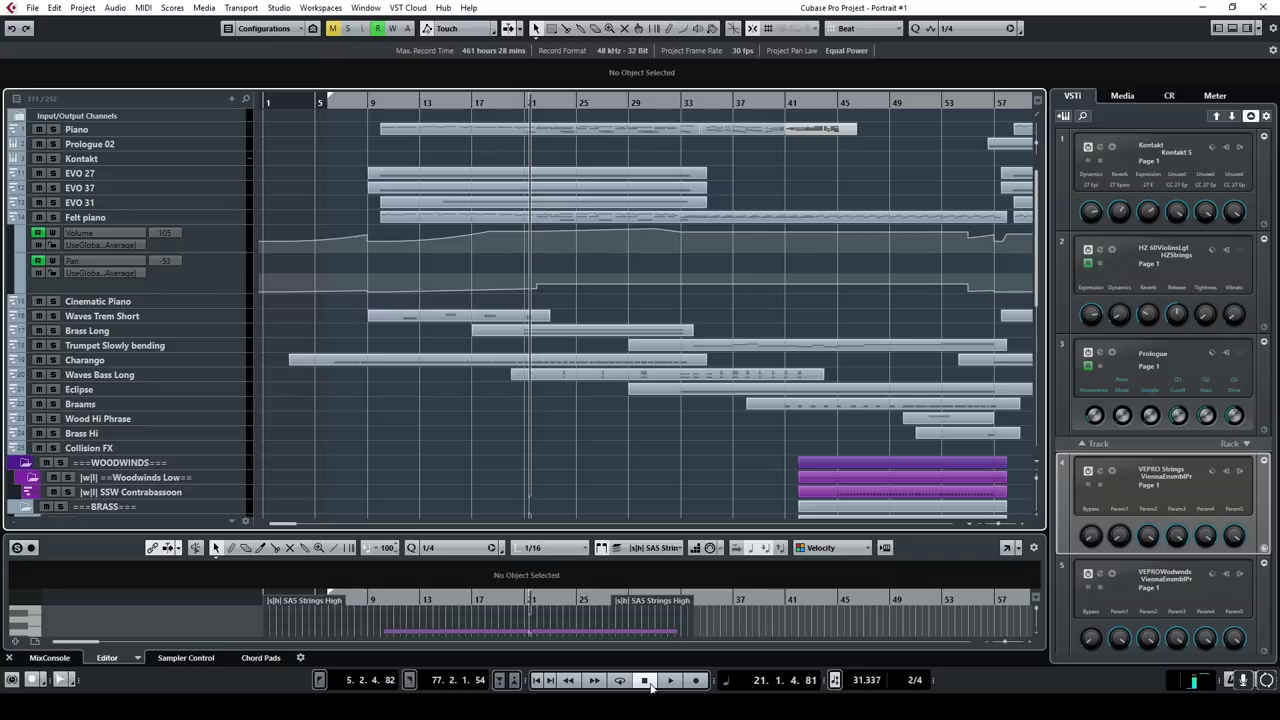
right_click(650, 685)
click(572, 280)
click(567, 129)
click(1005, 548)
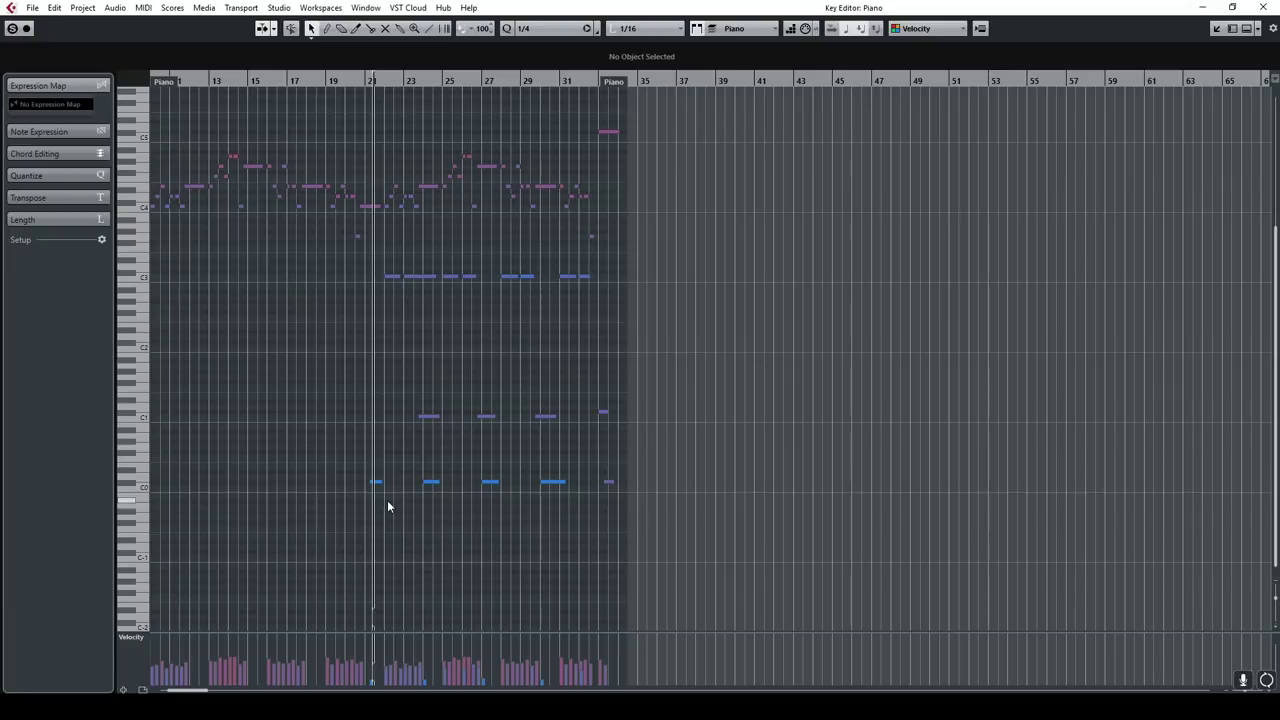
Step: Select the Piano part's low notes from about bar 21, play the part soloed in the editor, and return to the project
drag(423, 440, 616, 507)
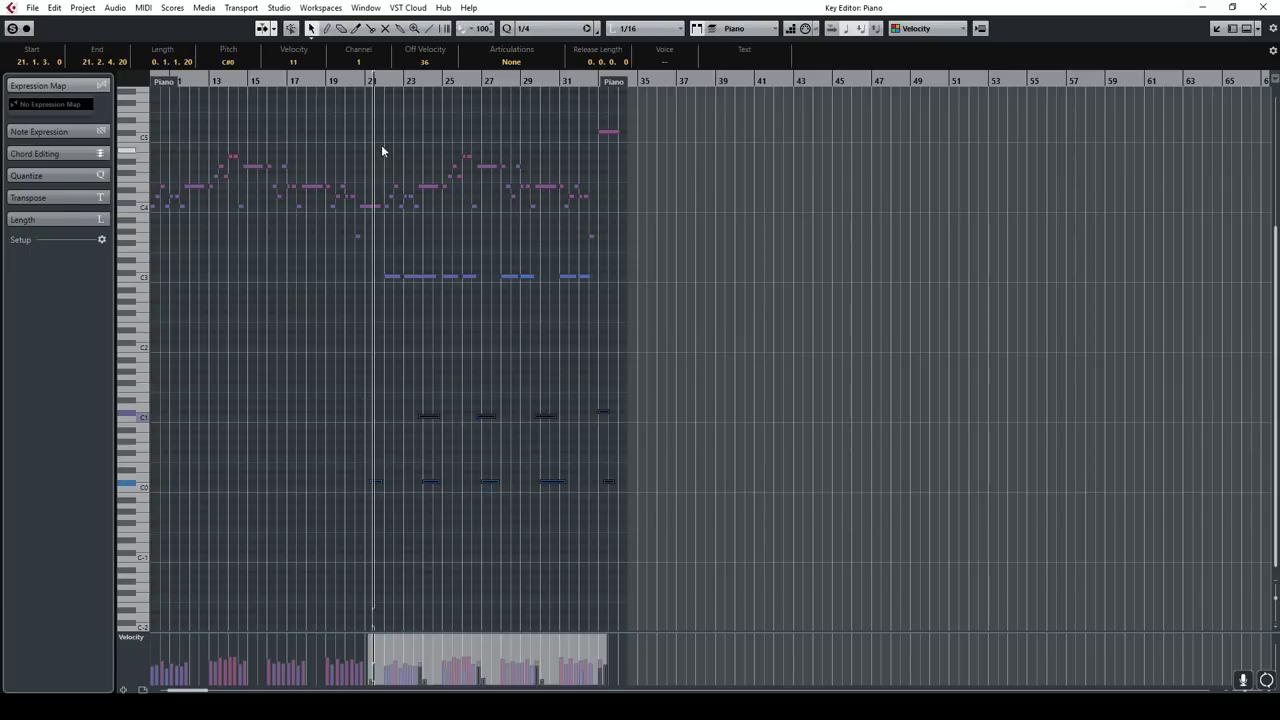
click(349, 85)
click(12, 28)
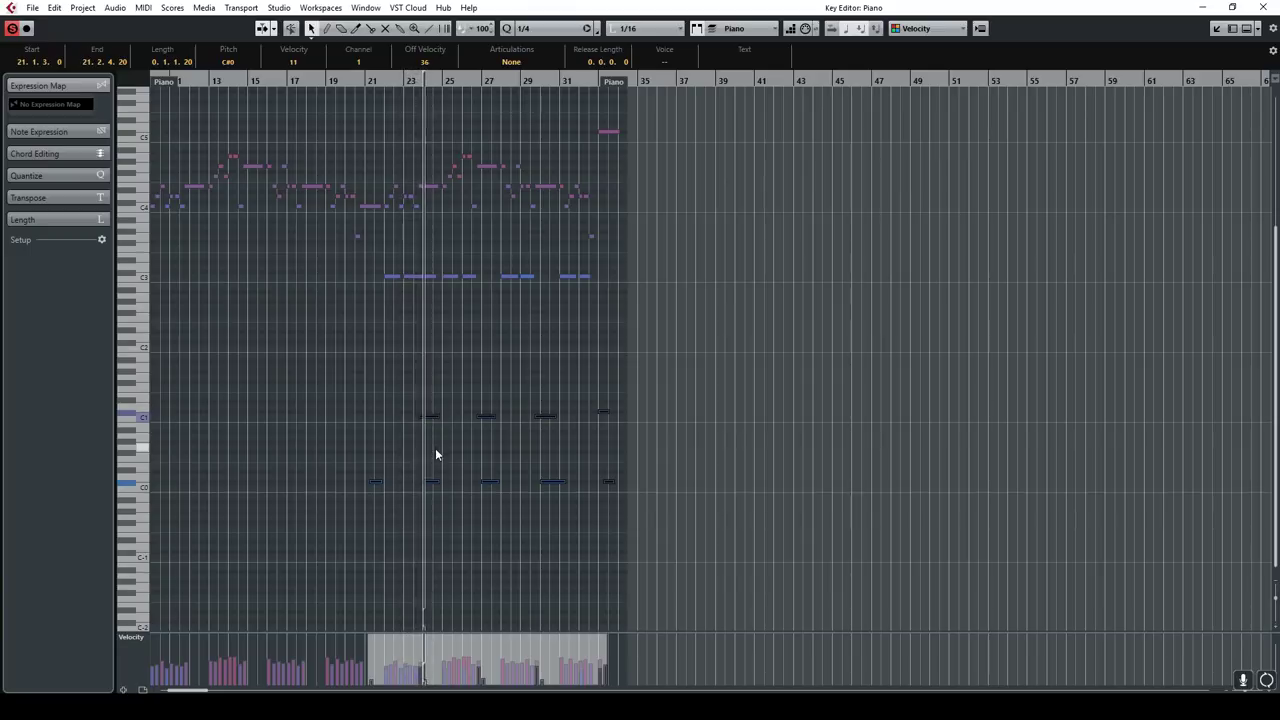
click(1262, 7)
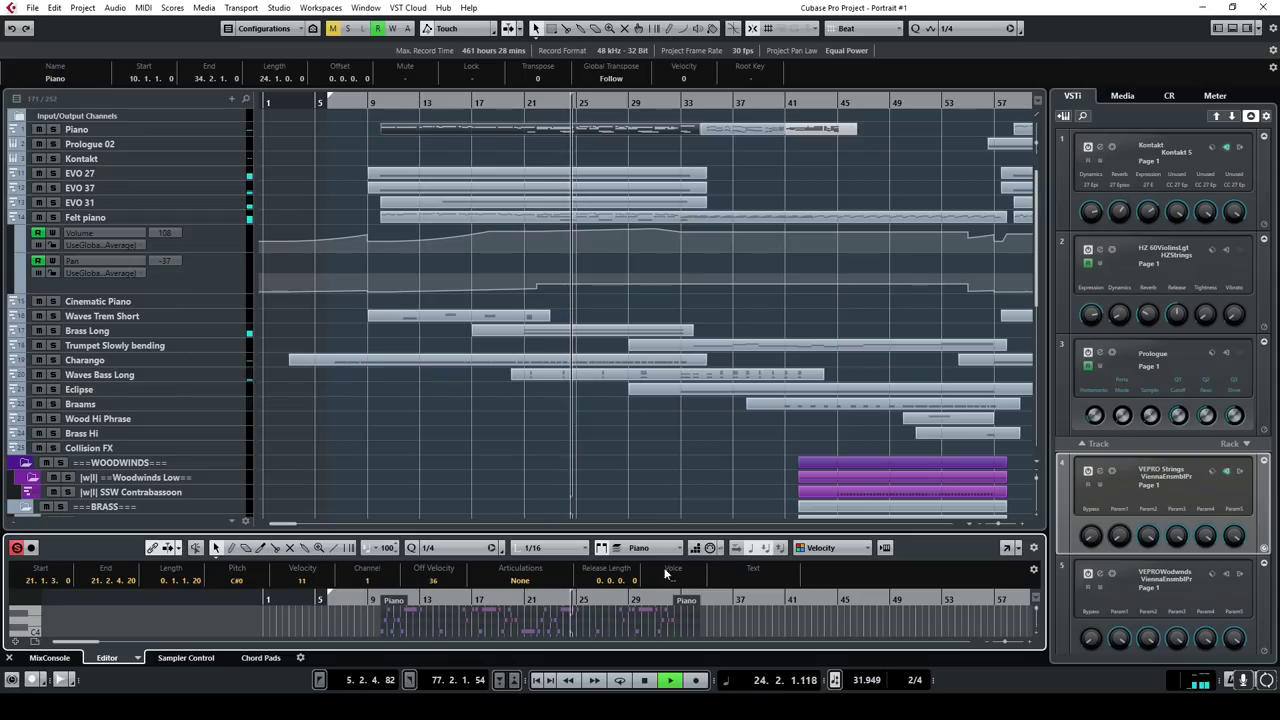
click(644, 680)
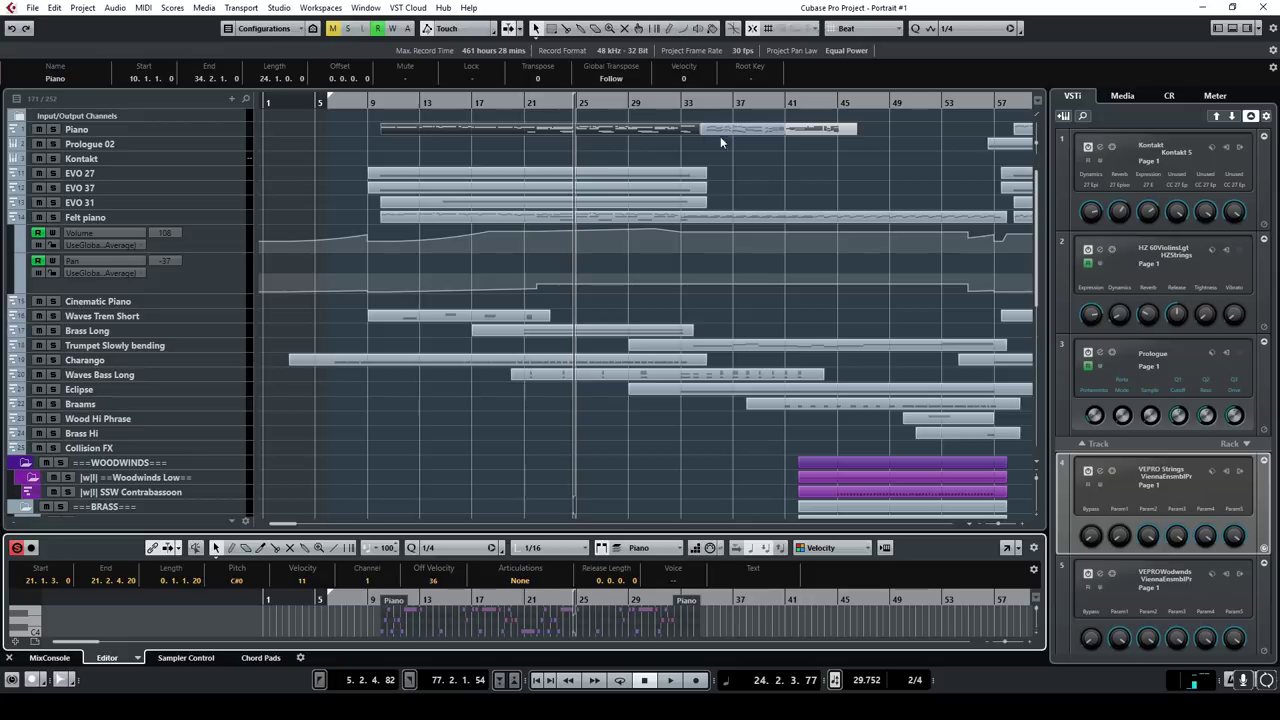
Step: Solo the Piano and Felt piano tracks and play them from about bar 21
click(527, 103)
click(569, 404)
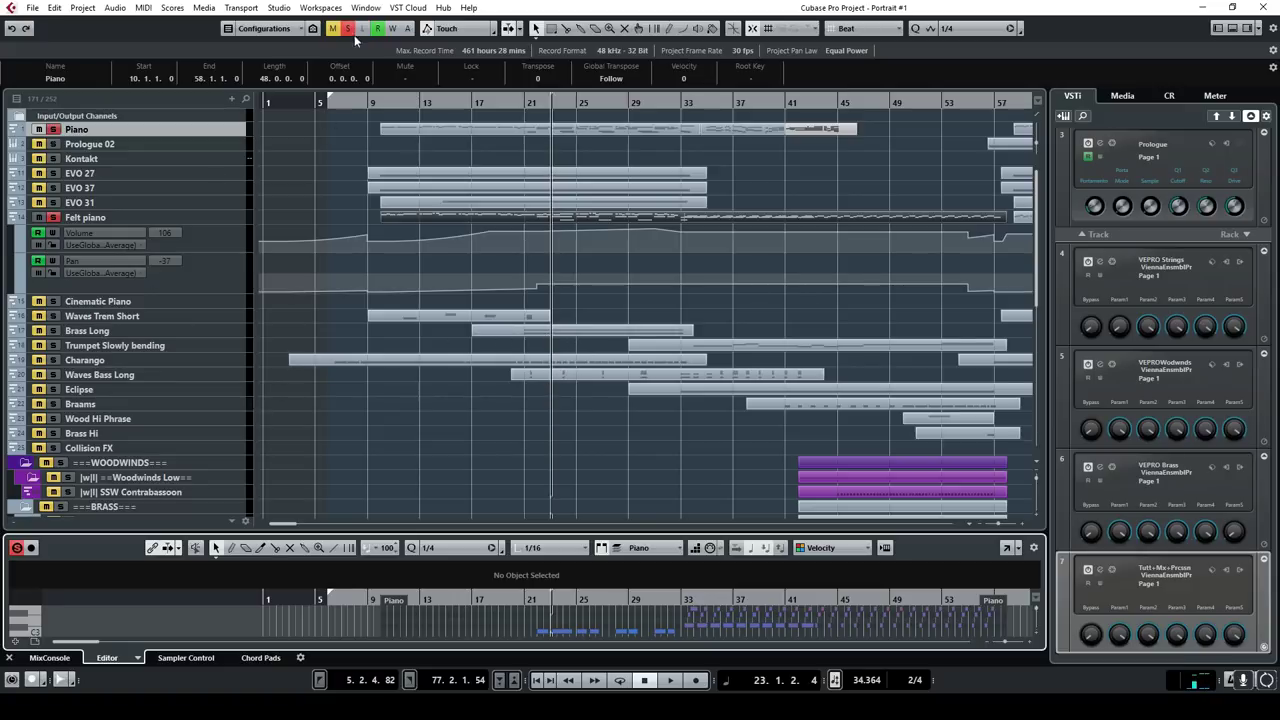
Step: Solo only the Brass Long track and play it from bar 21 with its part selected
key(s)
click(54, 331)
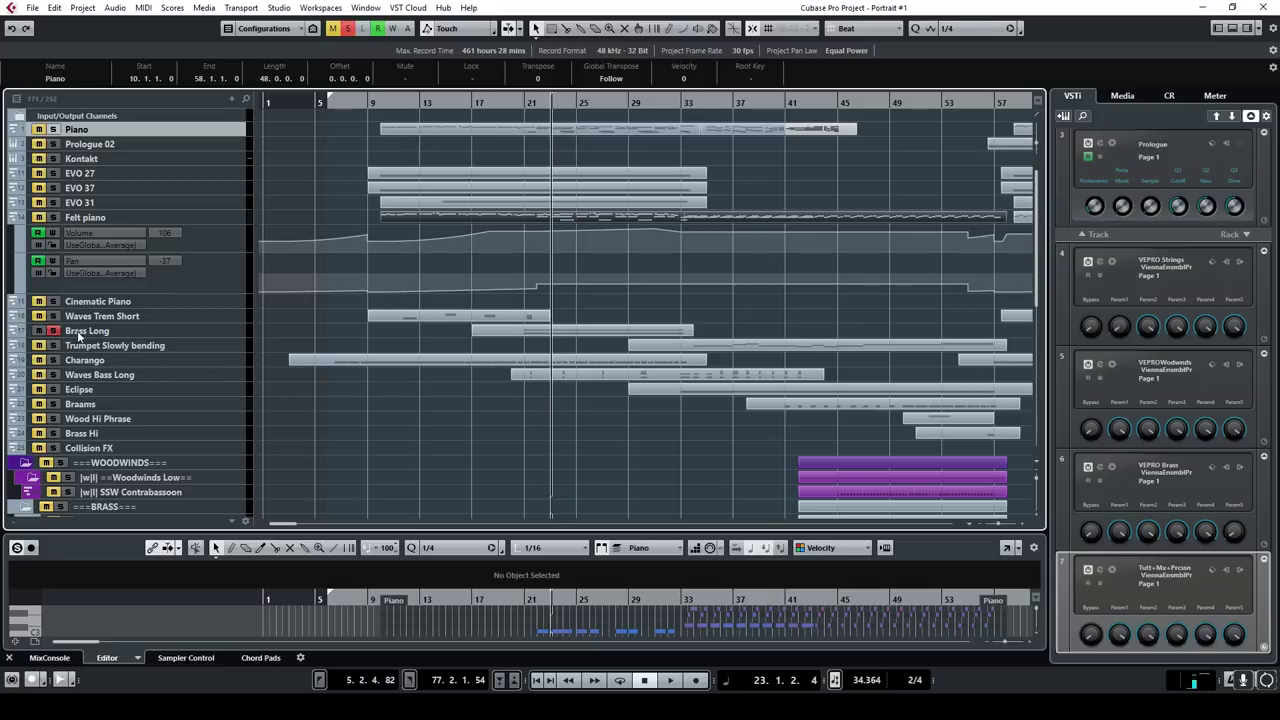
click(526, 101)
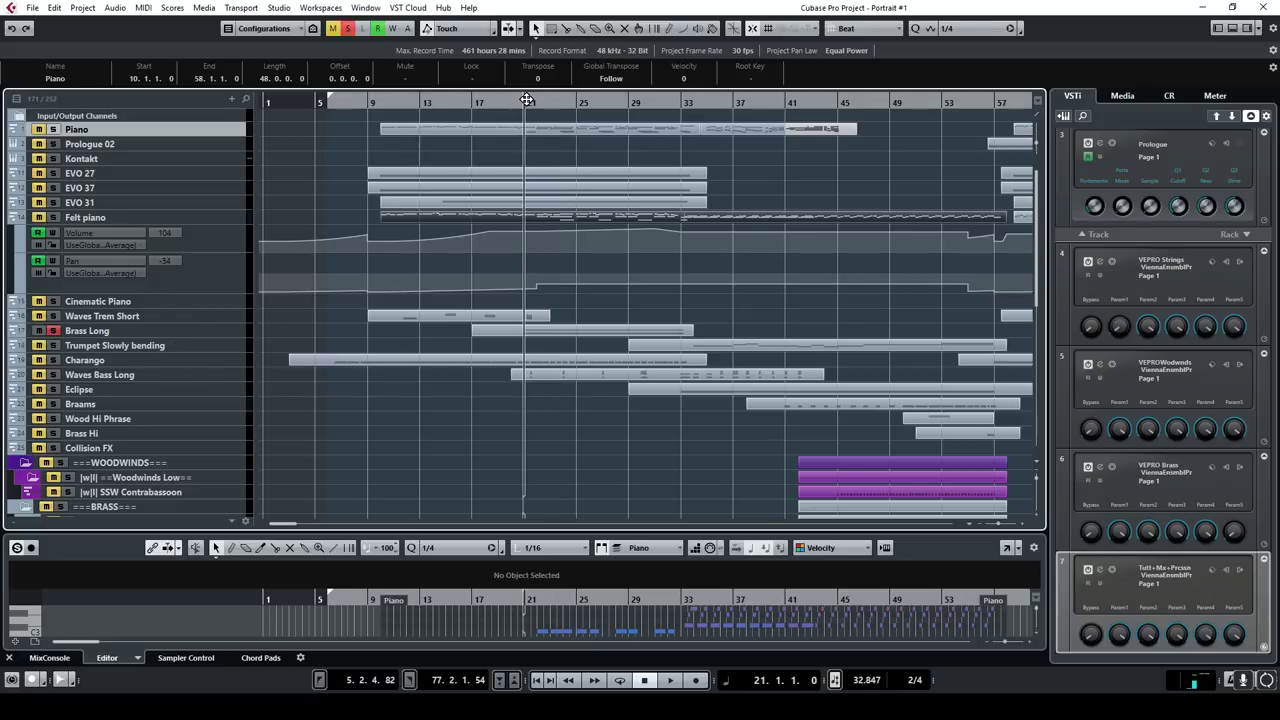
click(560, 331)
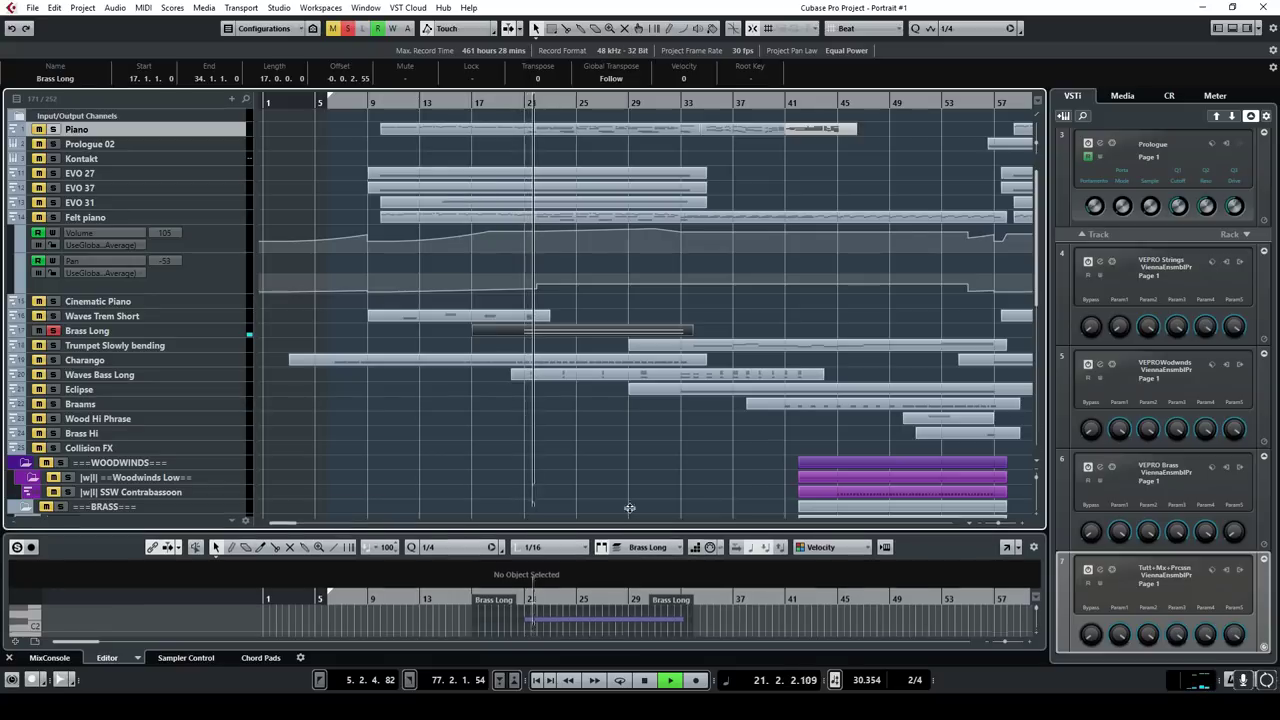
Step: Enlarge the lower editor and show the Brass Long track's modulation and expression automation lanes
drag(637, 537, 641, 472)
scroll(652, 557, up, 3)
scroll(598, 585, down, 1)
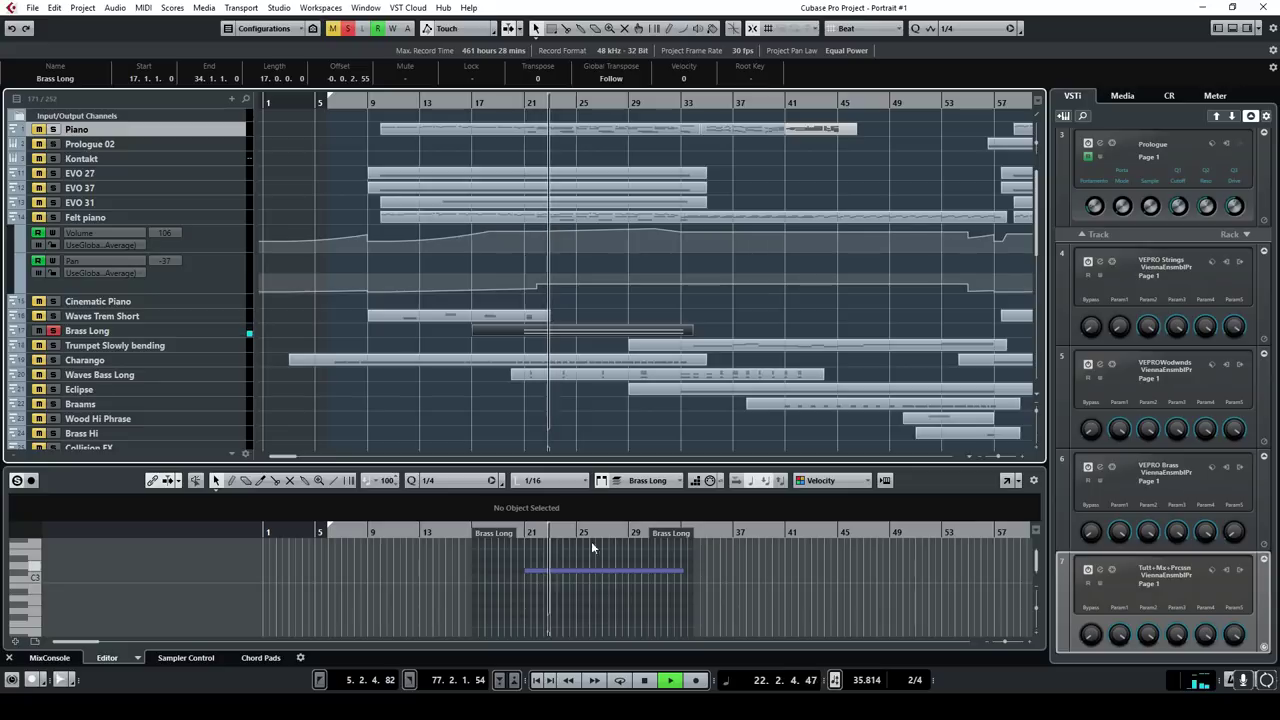
right_click(233, 336)
click(320, 519)
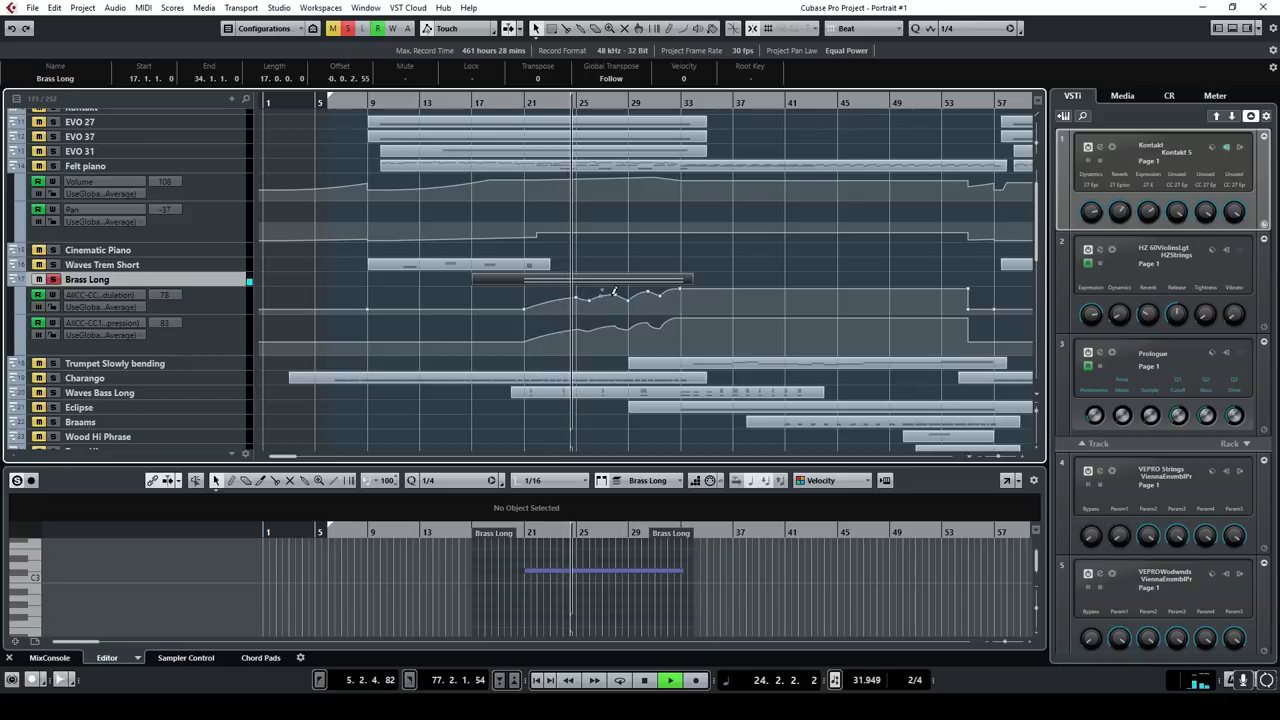
scroll(589, 376, down, 3)
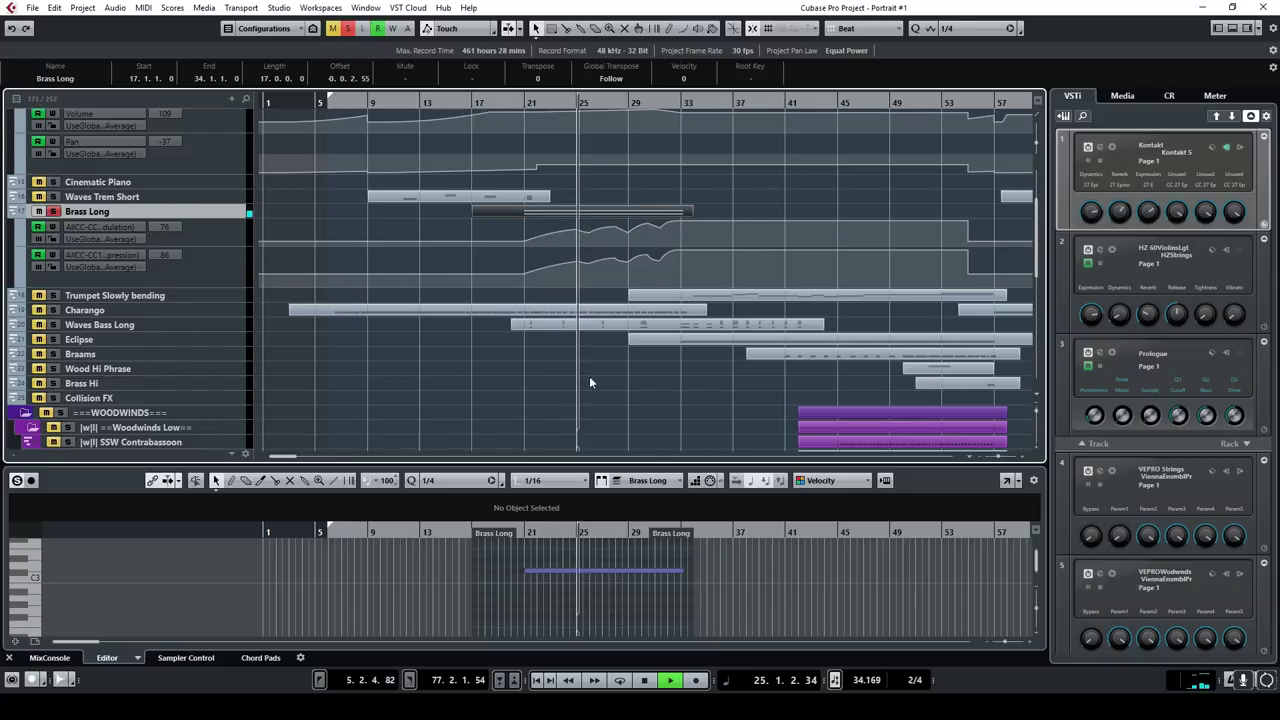
Step: Add the Waves Bass Long and Charango tracks to the solo during playback
click(53, 324)
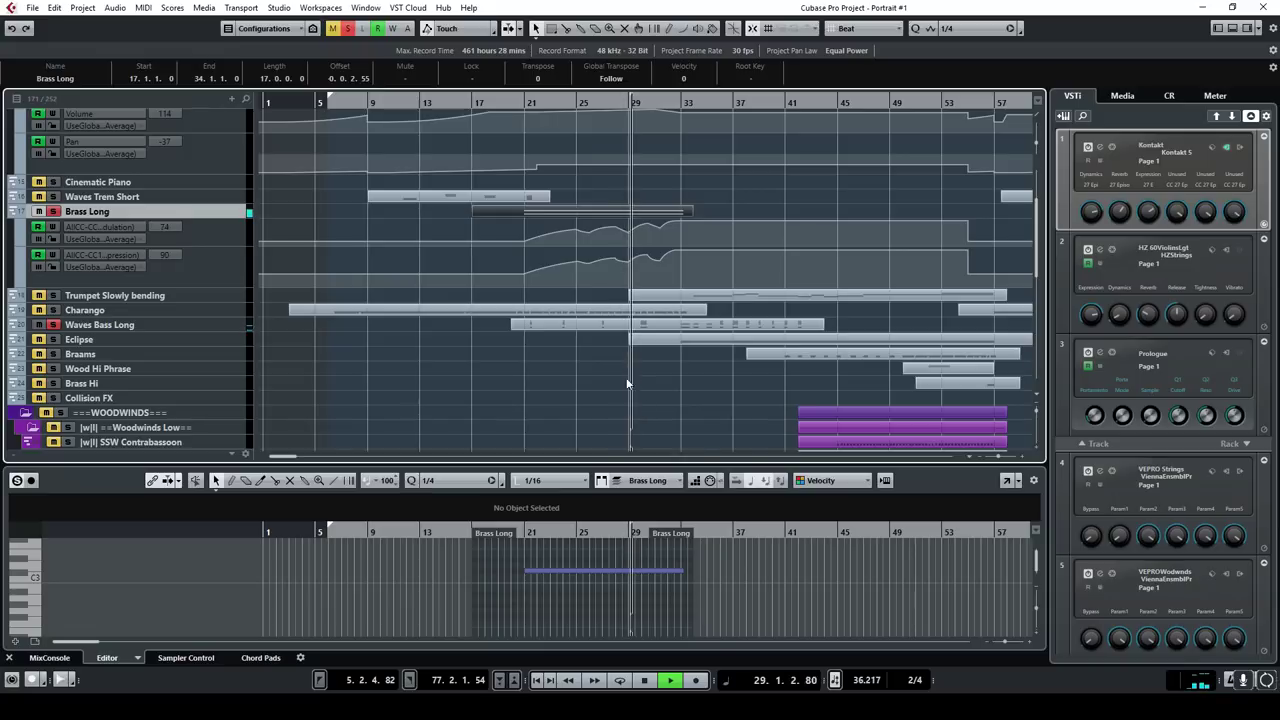
click(53, 310)
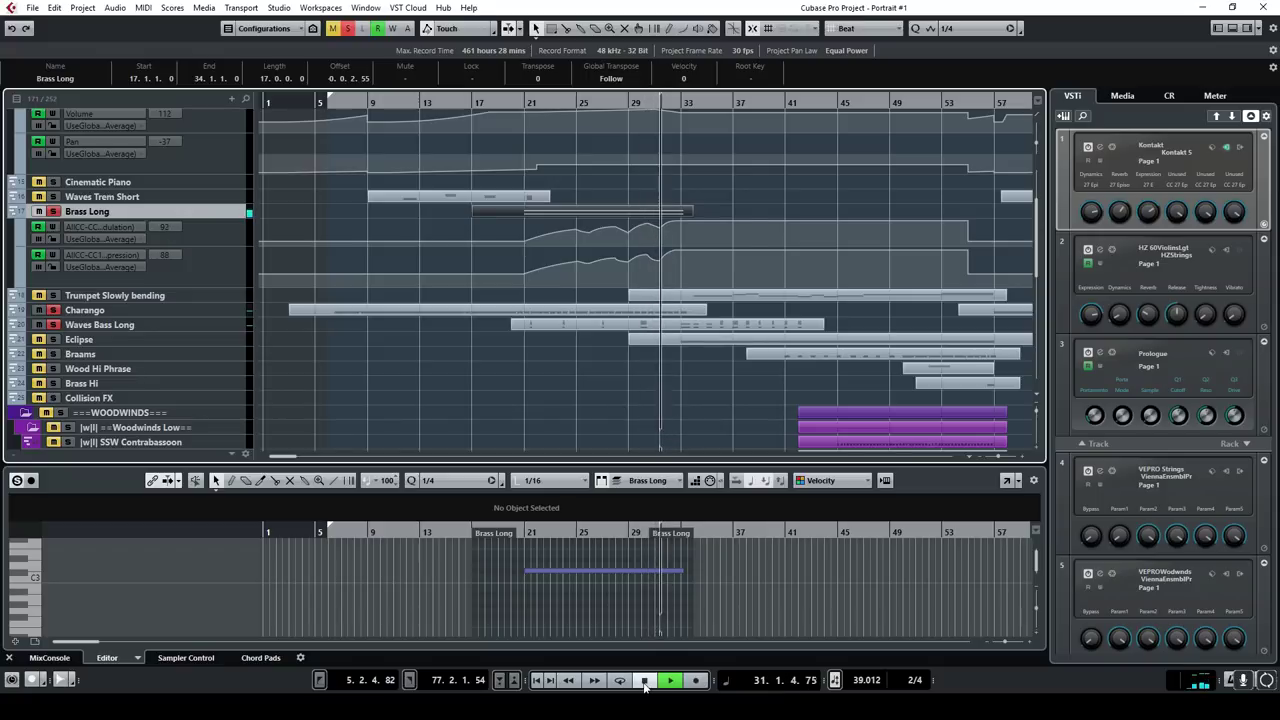
Step: Stop playback, solo only the SOS Strings High track, and play it from about bar 21 with its part selected
scroll(682, 342, down, 8)
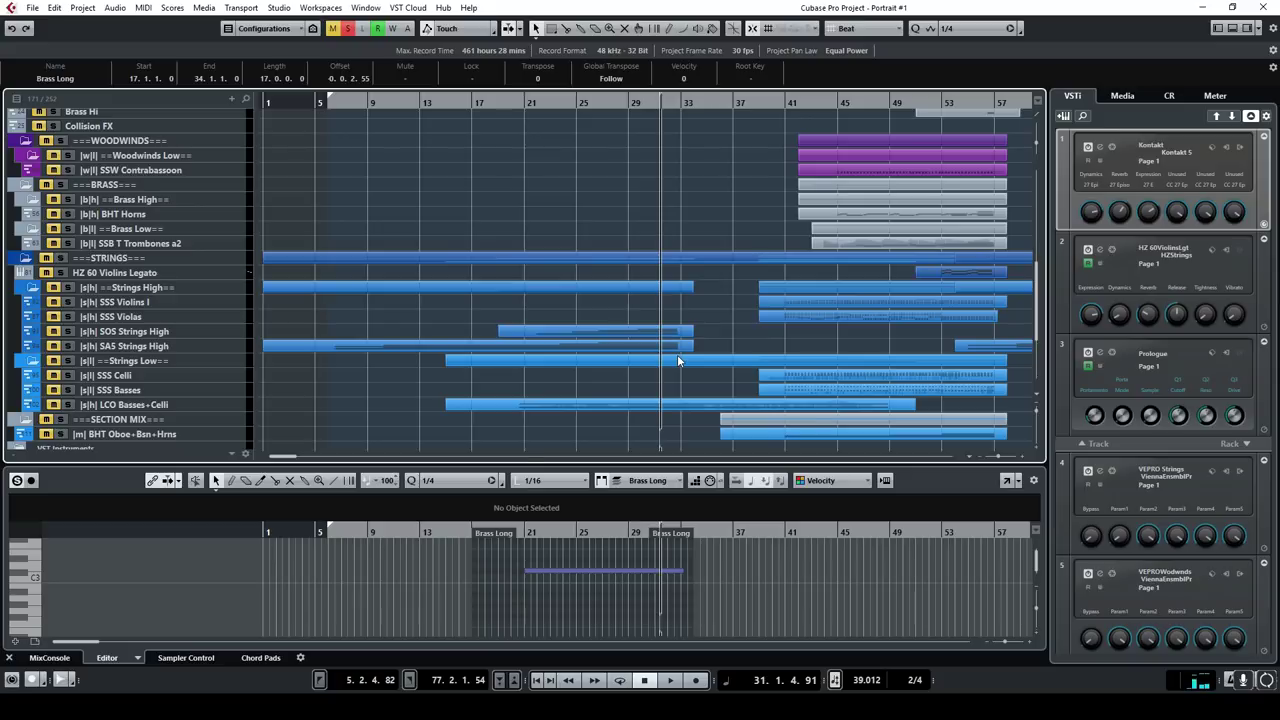
click(68, 331)
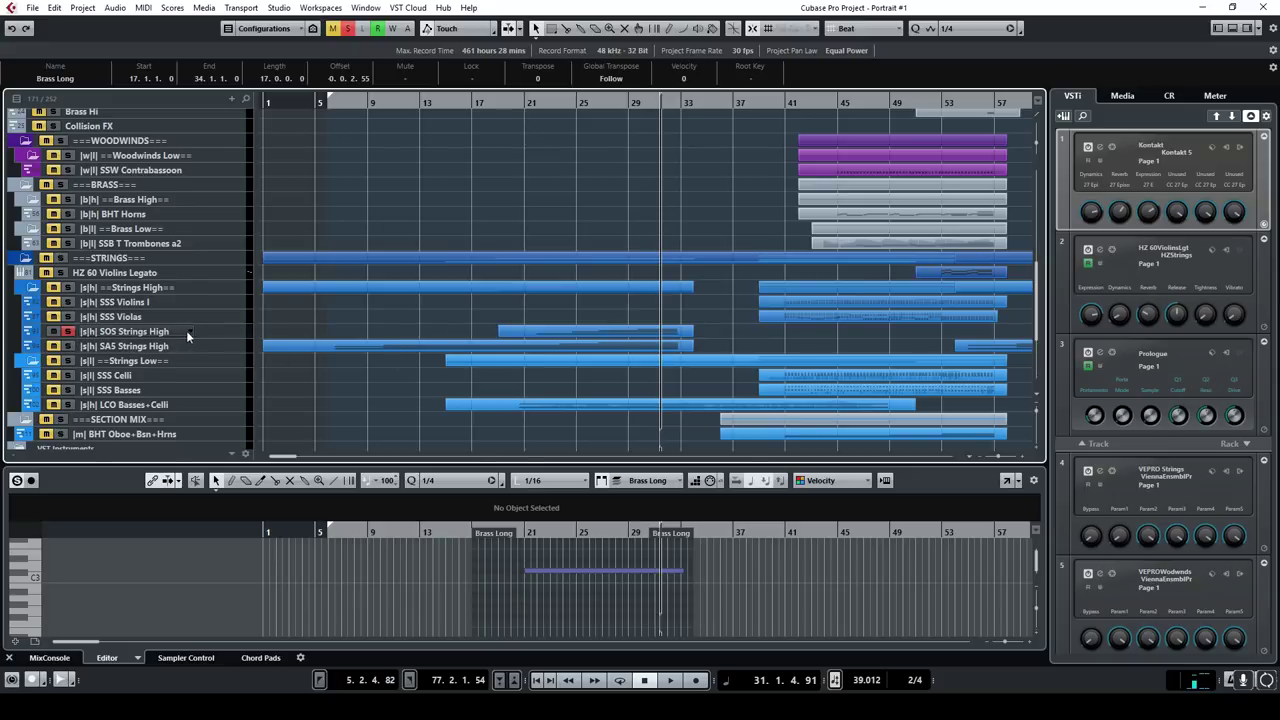
double_click(530, 102)
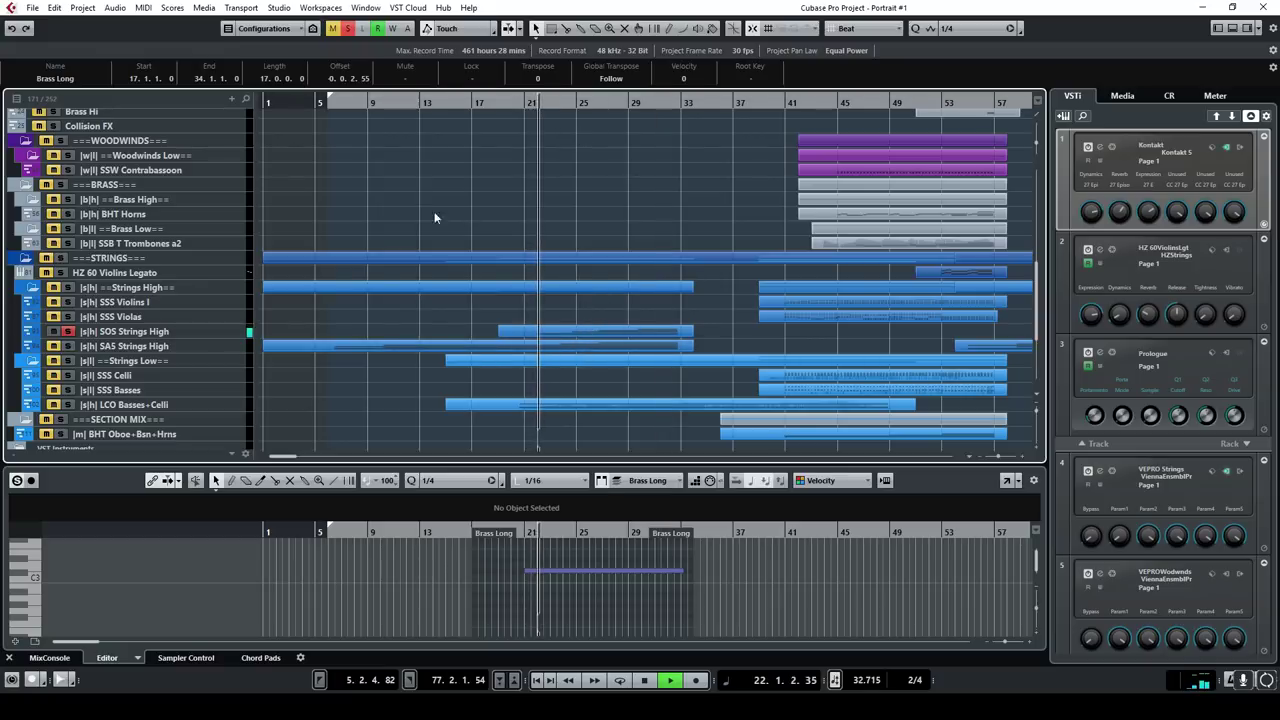
click(560, 336)
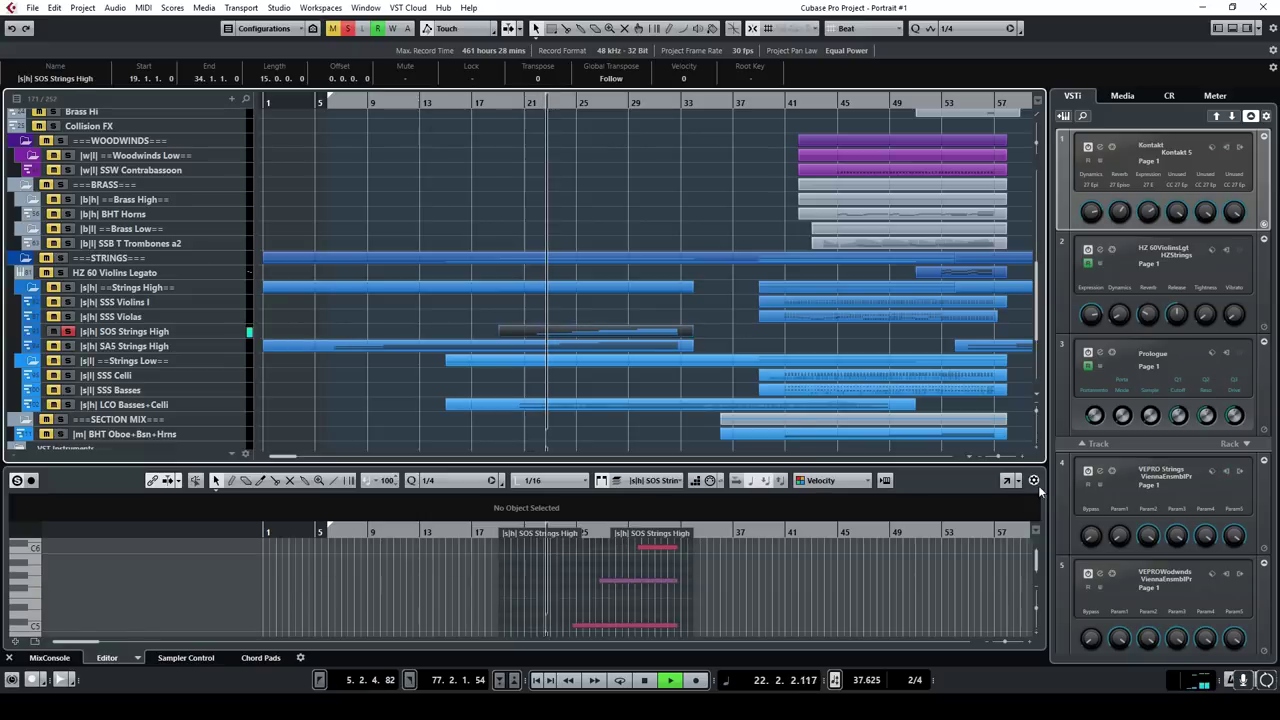
Step: Examine the SOS Strings High notes in a full Key Editor window, close it and stop playback
double_click(564, 337)
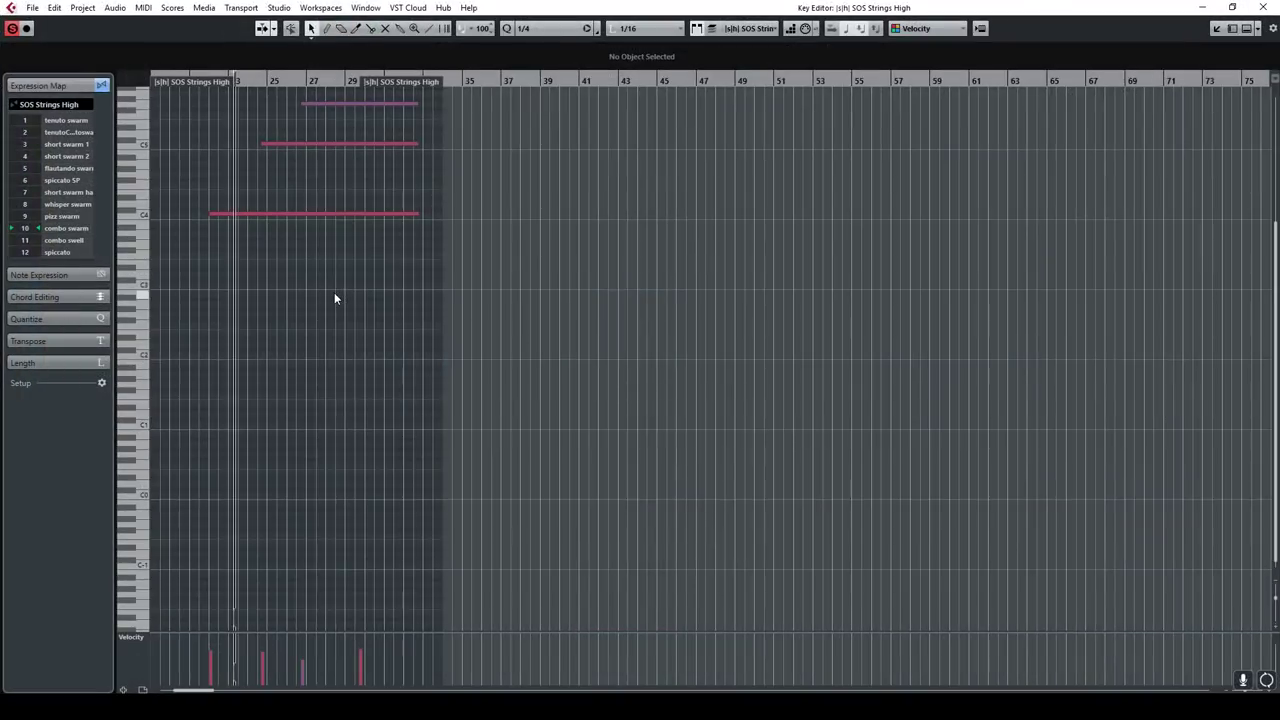
scroll(334, 293, up, 3)
scroll(330, 314, up, 3)
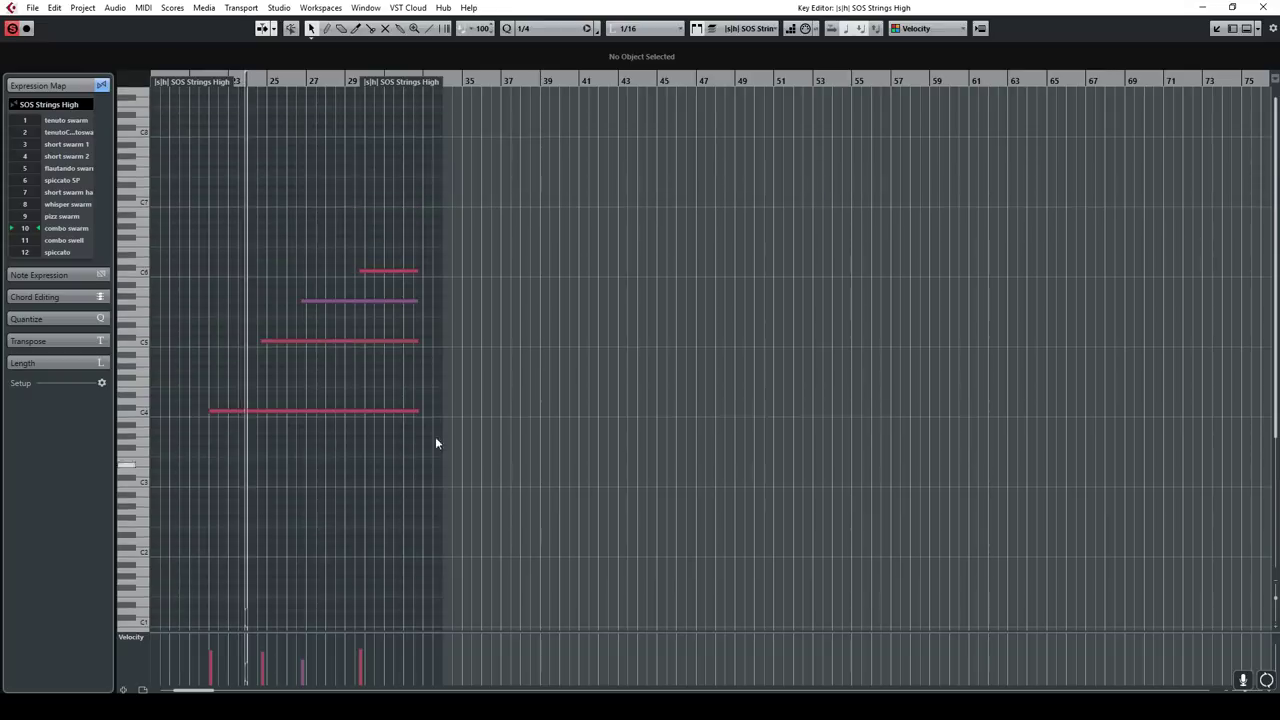
click(1263, 7)
scroll(700, 378, down, 5)
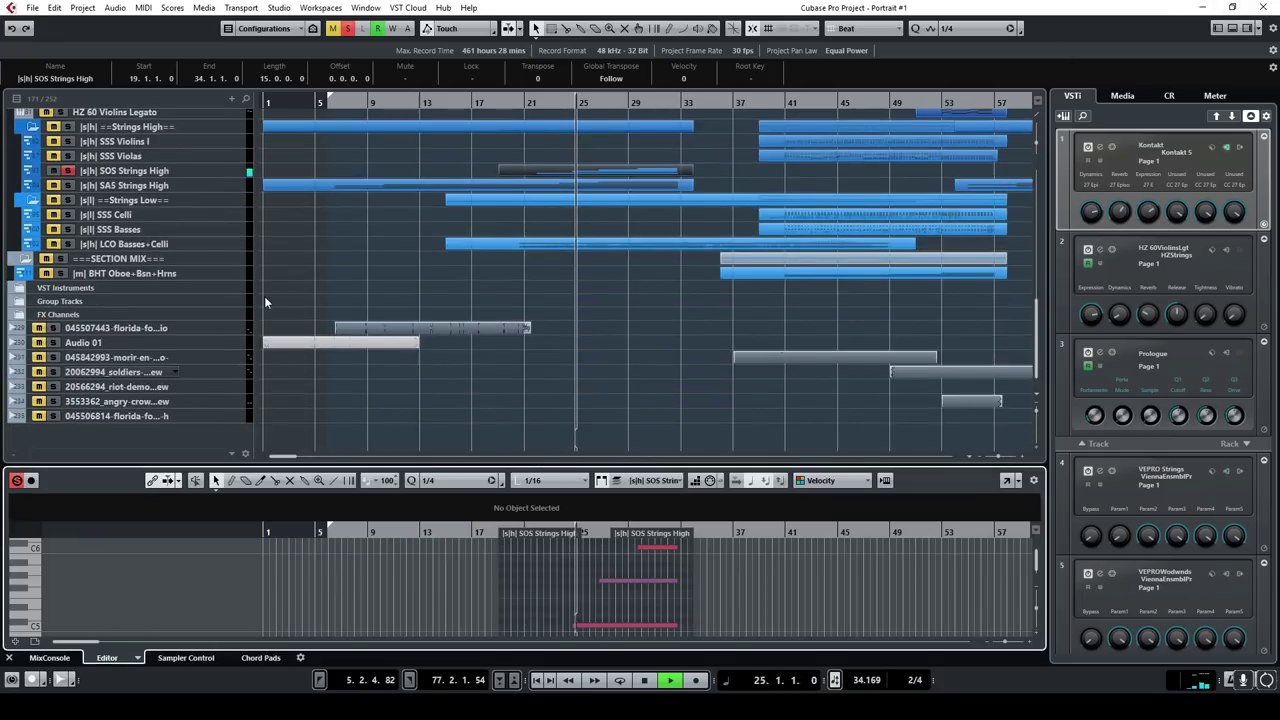
click(645, 682)
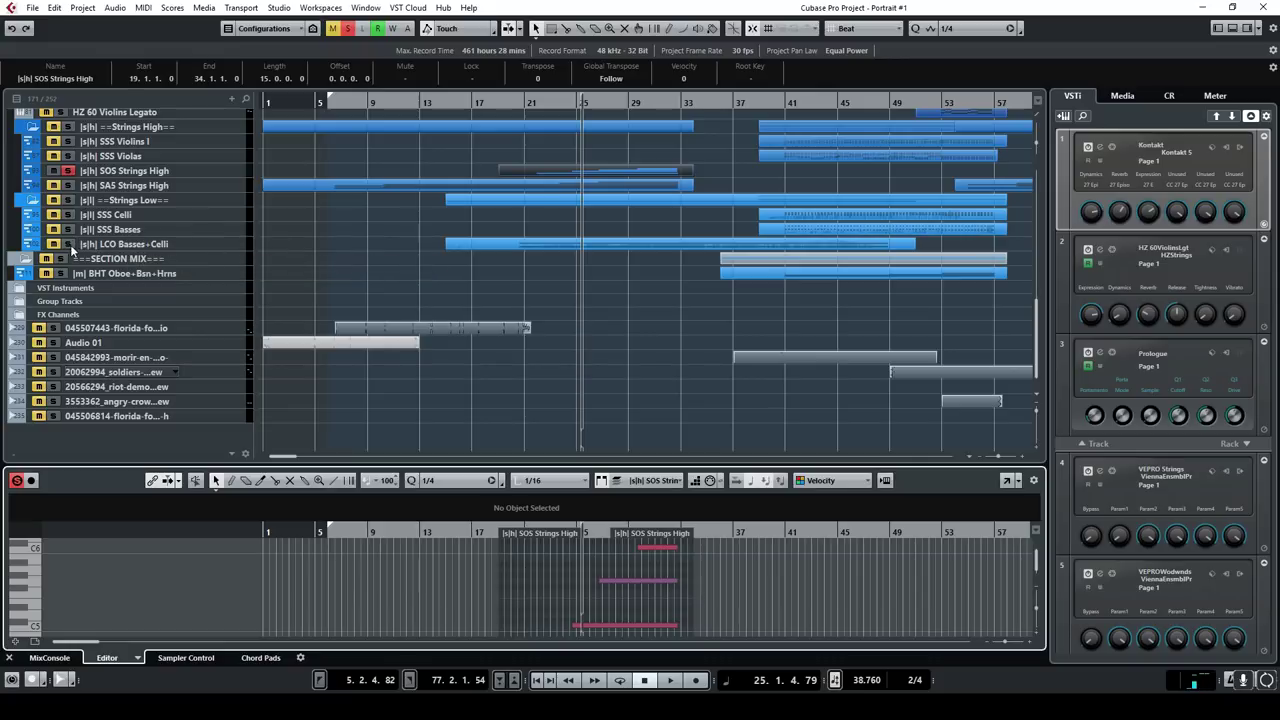
Step: Clear the solo, solo the LCO Basses+Celli track, and play it from about bar 20
click(346, 32)
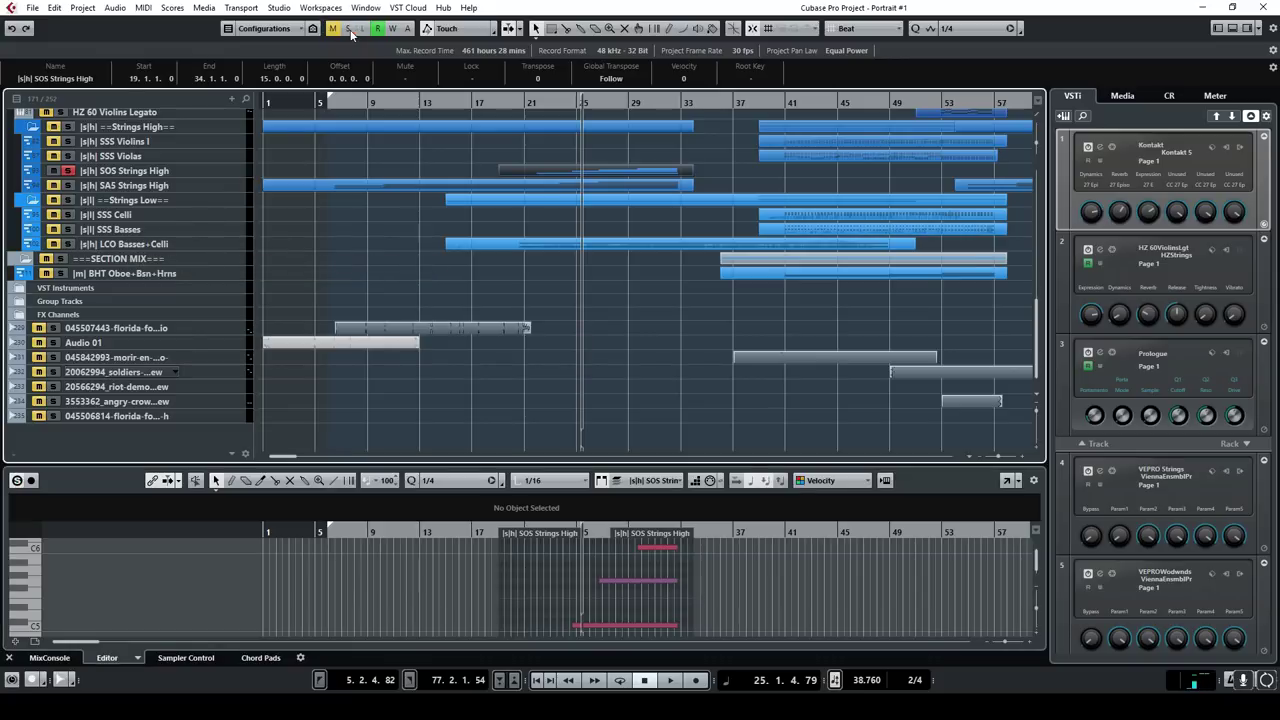
click(68, 243)
click(516, 100)
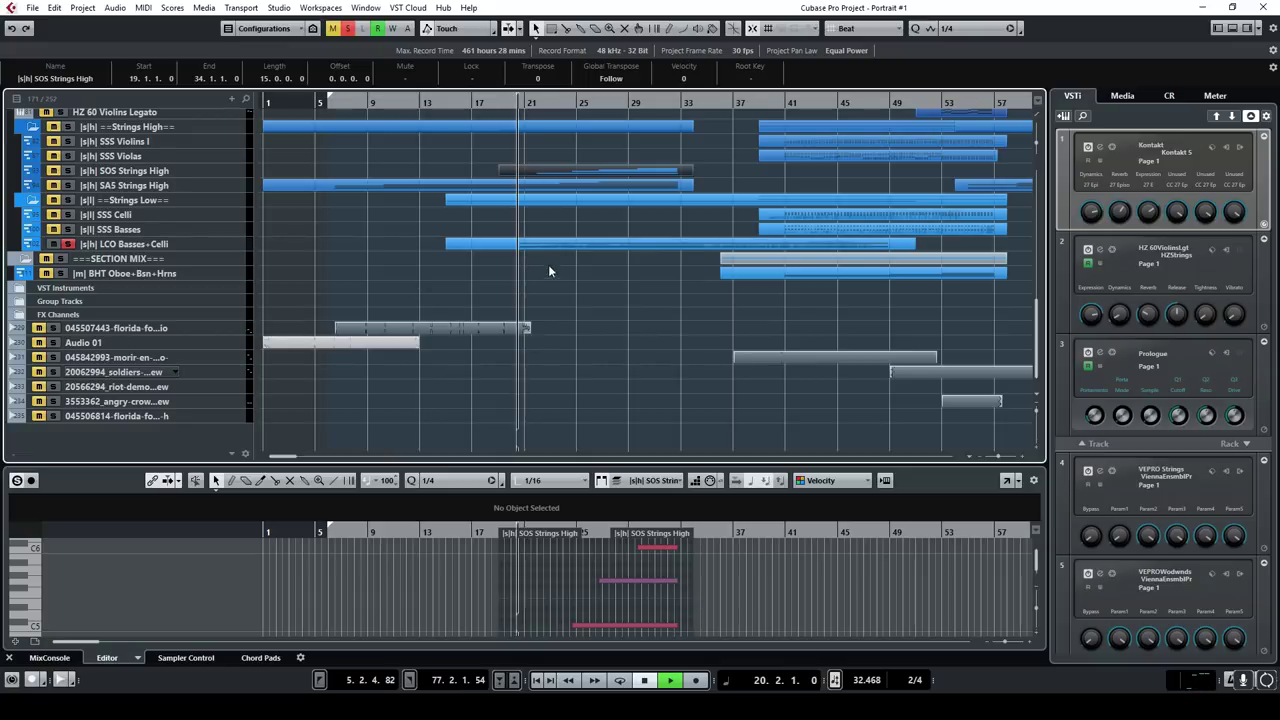
key(space)
Step: Add the Brass Long and Waves Bass Long tracks to the solo while LCO Basses+Celli plays
scroll(579, 318, up, 2)
scroll(579, 318, up, 8)
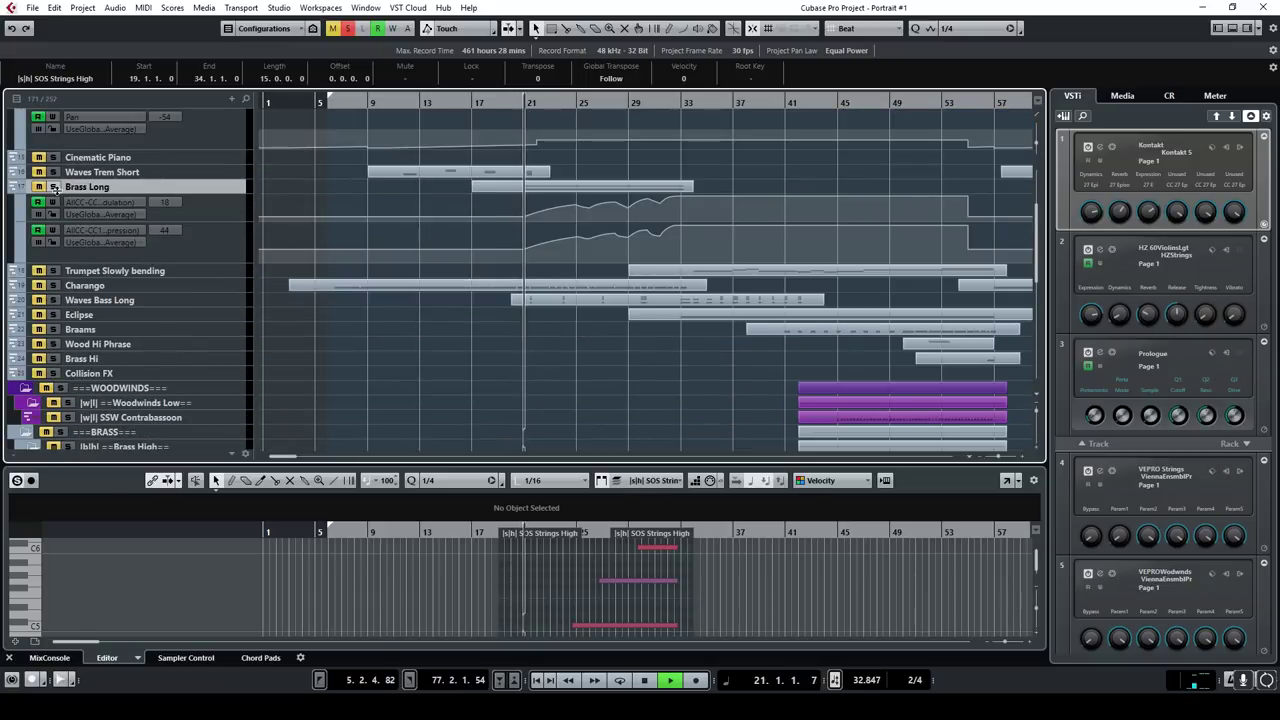
scroll(438, 272, down, 7)
scroll(568, 287, up, 4)
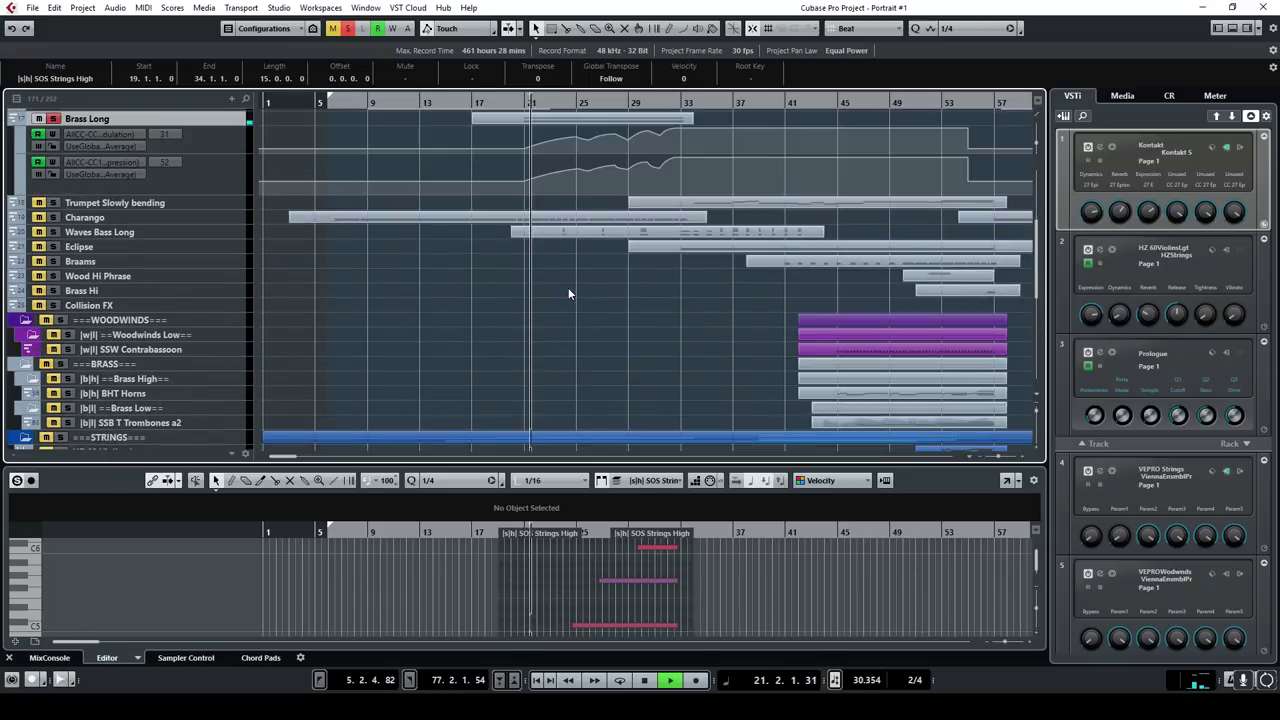
scroll(527, 246, up, 3)
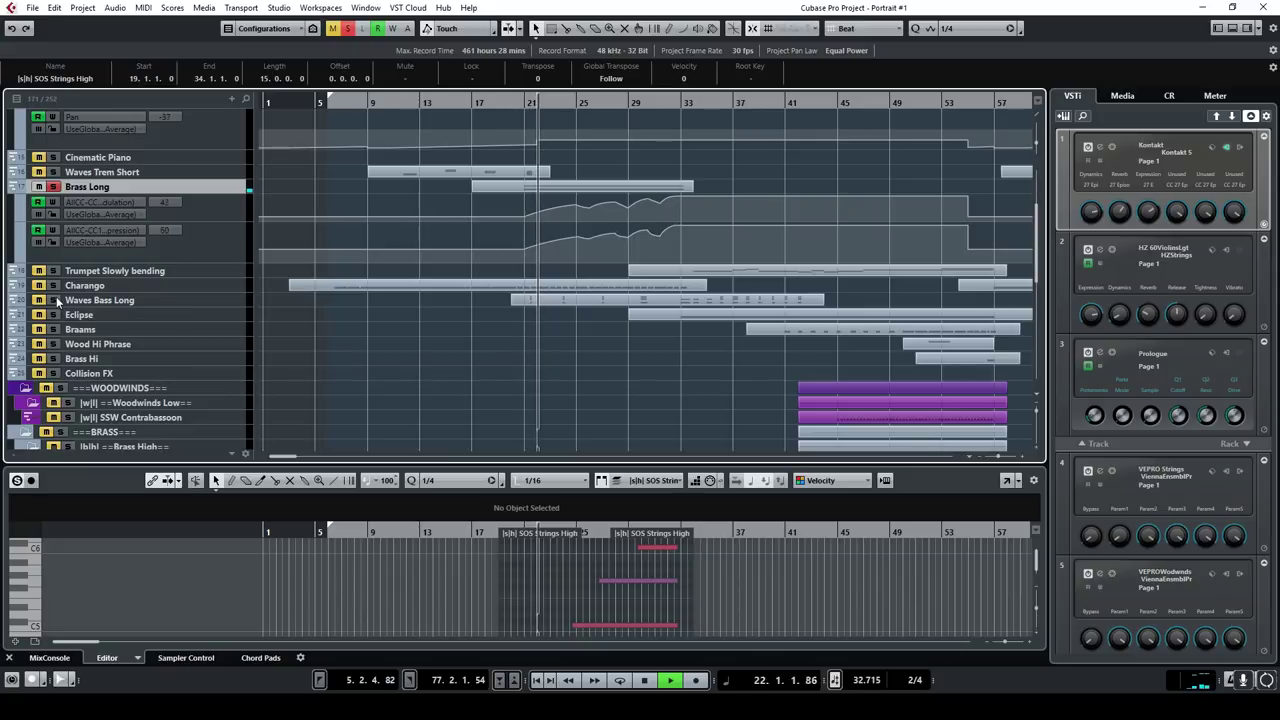
scroll(580, 328, down, 9)
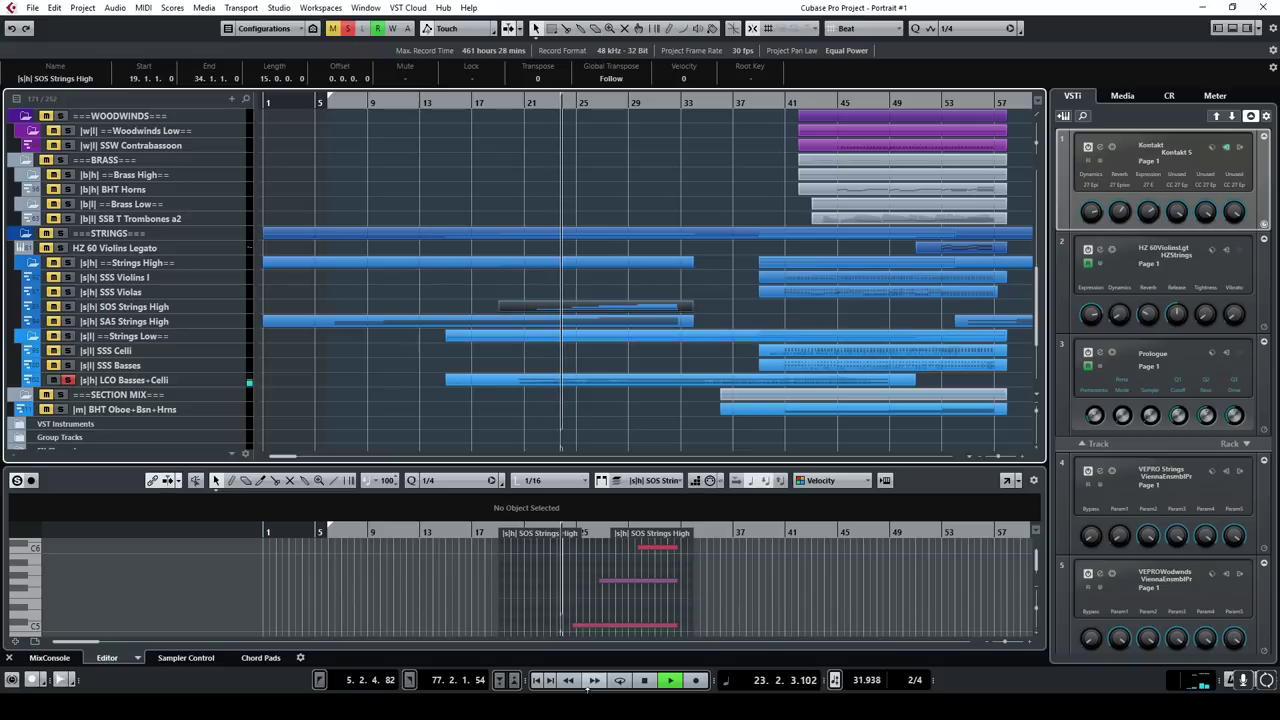
scroll(479, 383, up, 10)
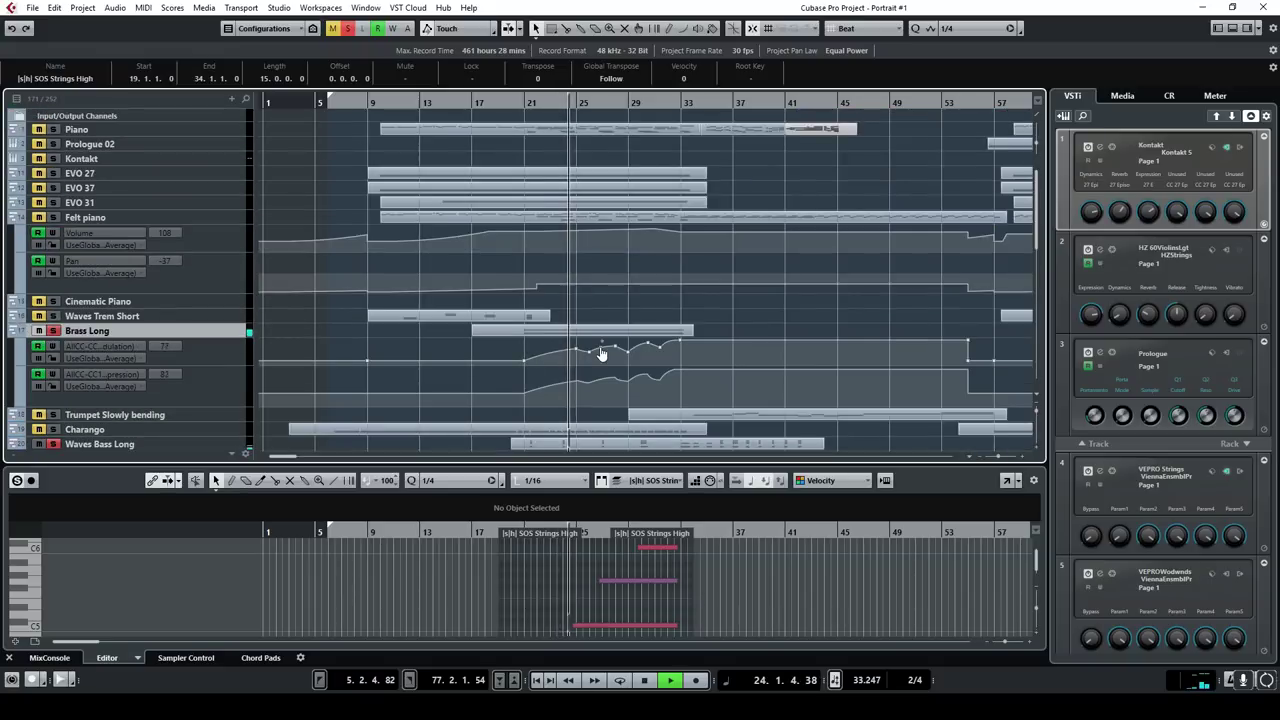
Step: Switch to the Photos app to view the portrait la palma (1).tif, and return to Cubase
click(572, 655)
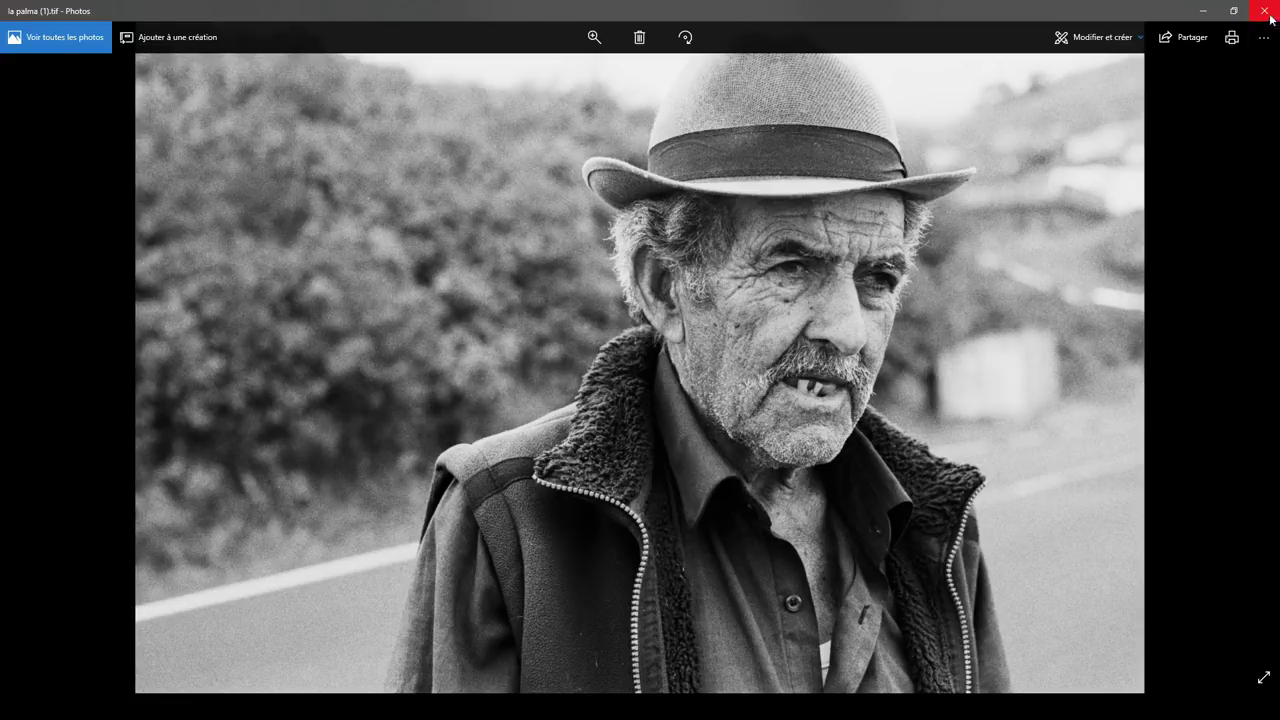
click(1205, 11)
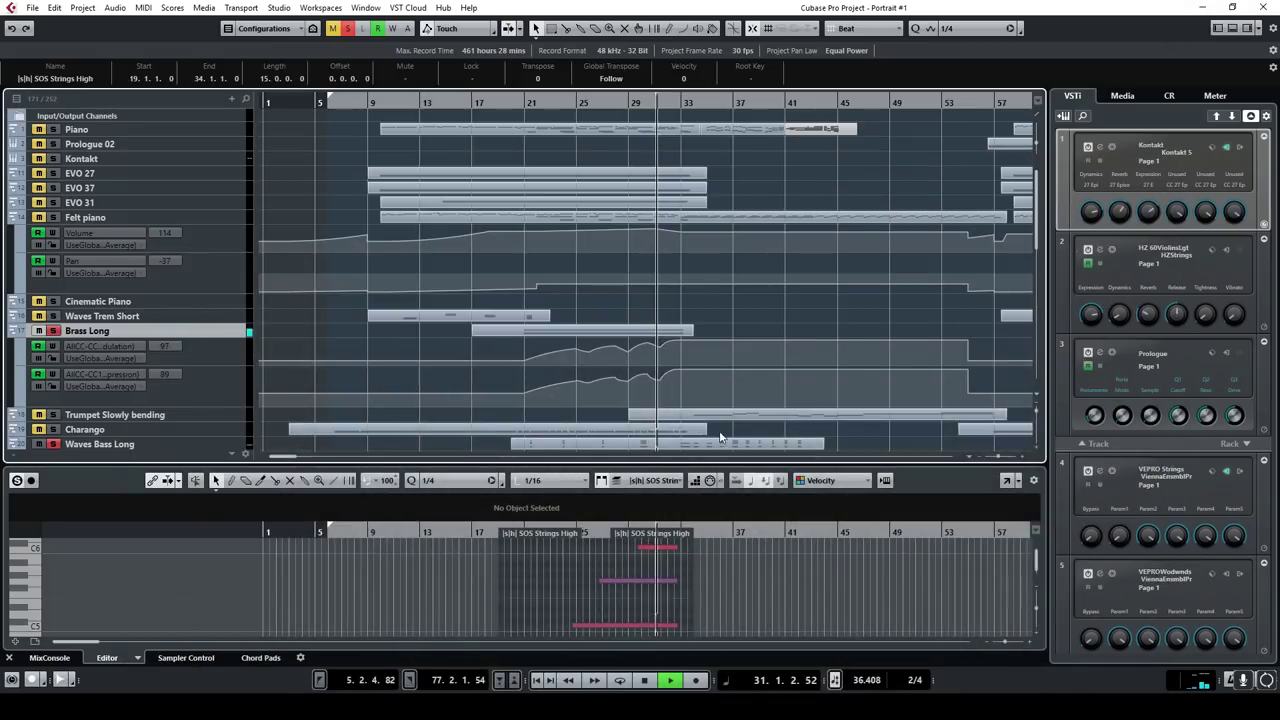
Step: Stop playback and clear the solo on all tracks
click(645, 681)
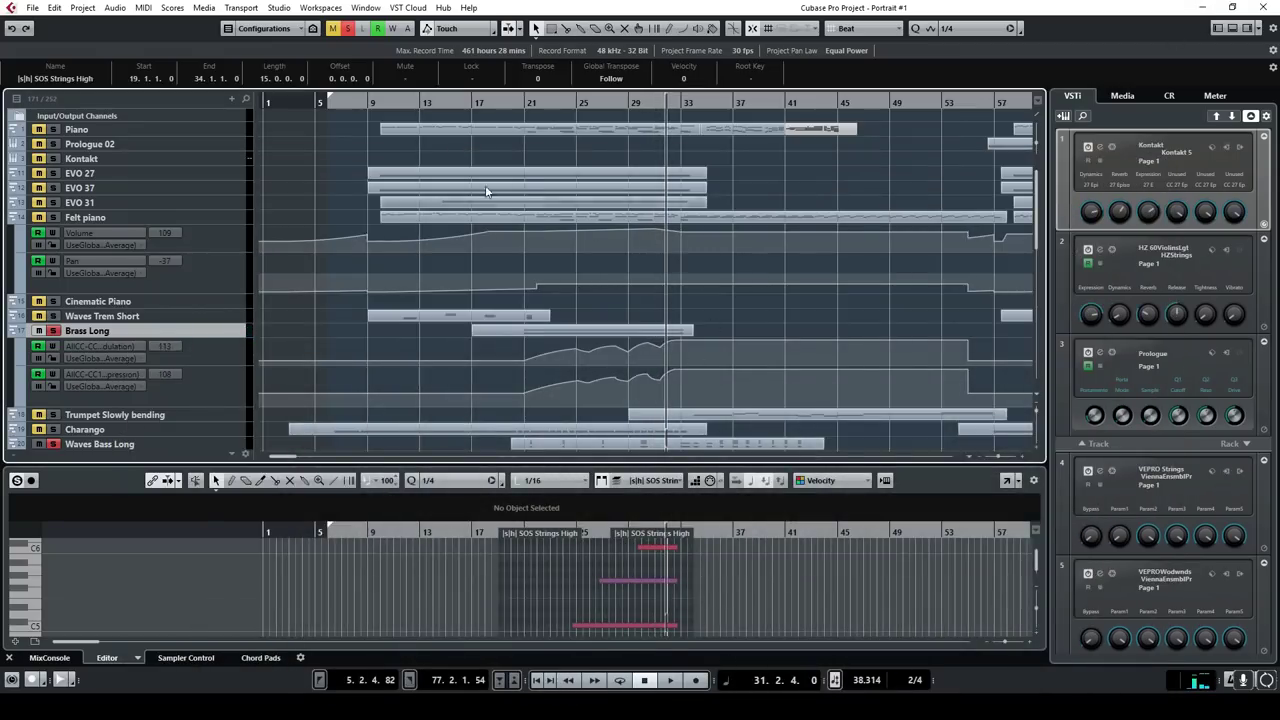
scroll(688, 290, down, 3)
scroll(701, 292, up, 2)
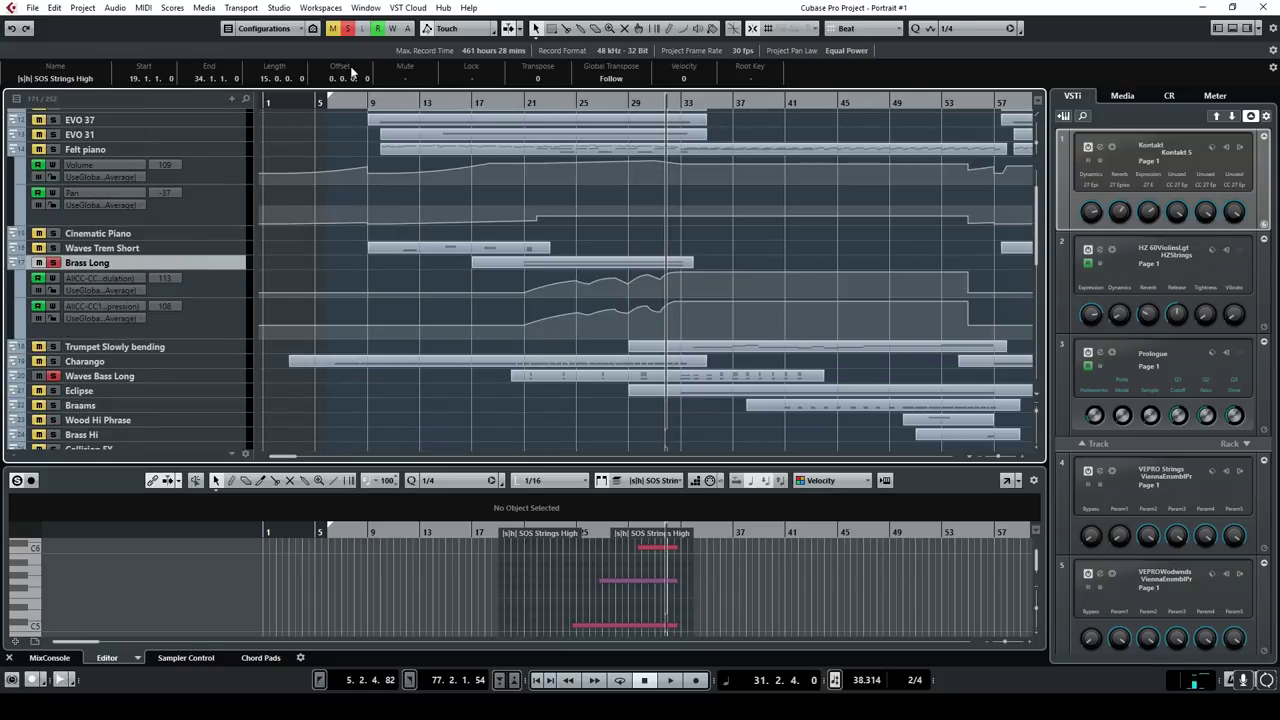
click(347, 29)
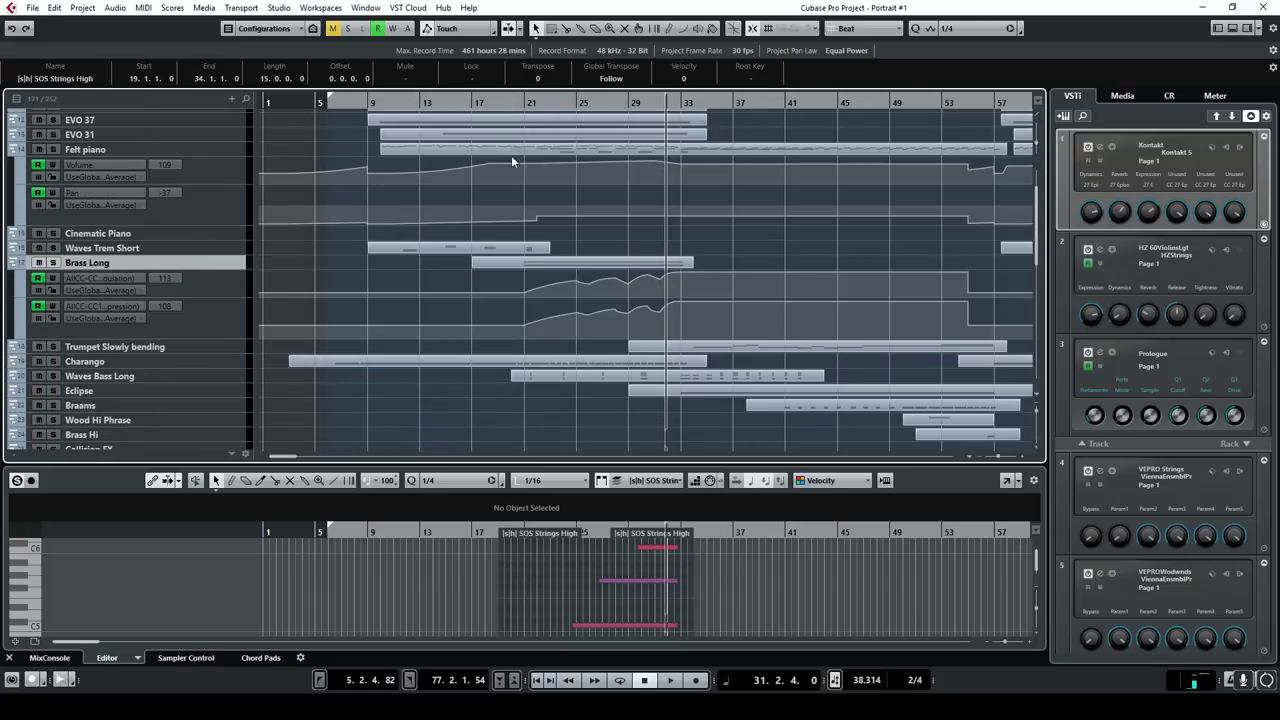
Step: Play the full mix from about bar 19 and stop it around bar 33
double_click(507, 104)
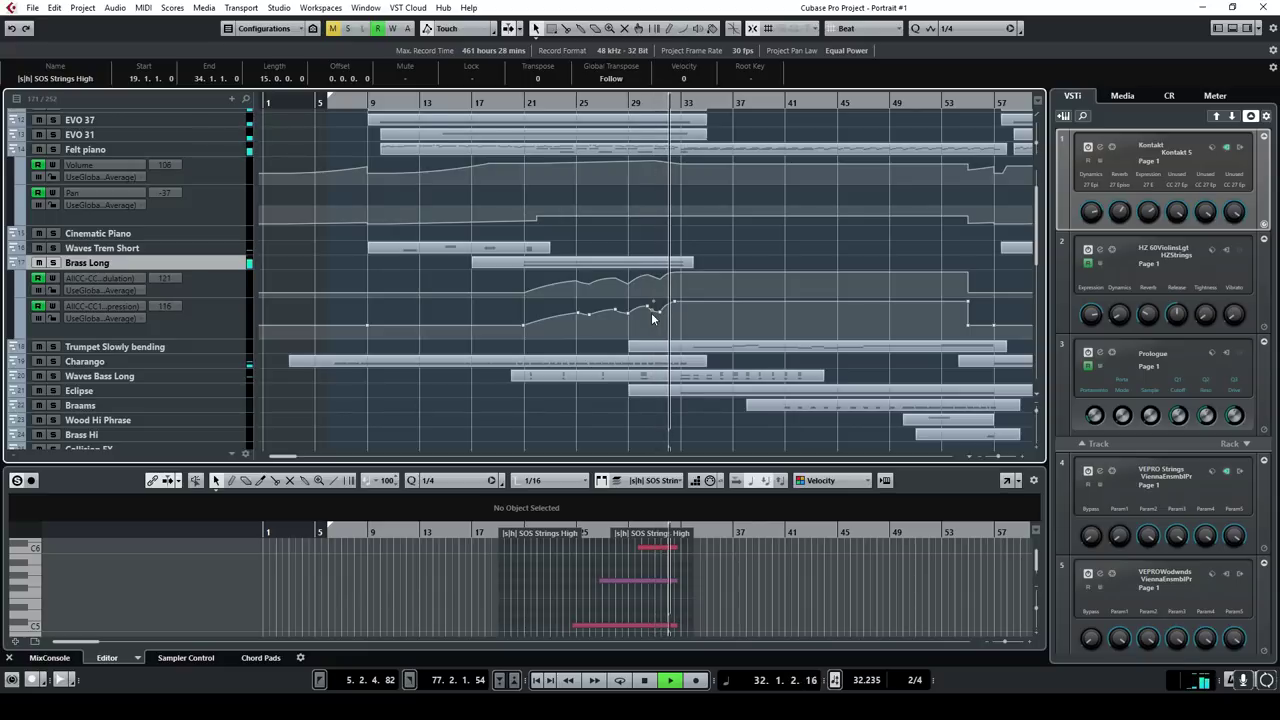
click(646, 681)
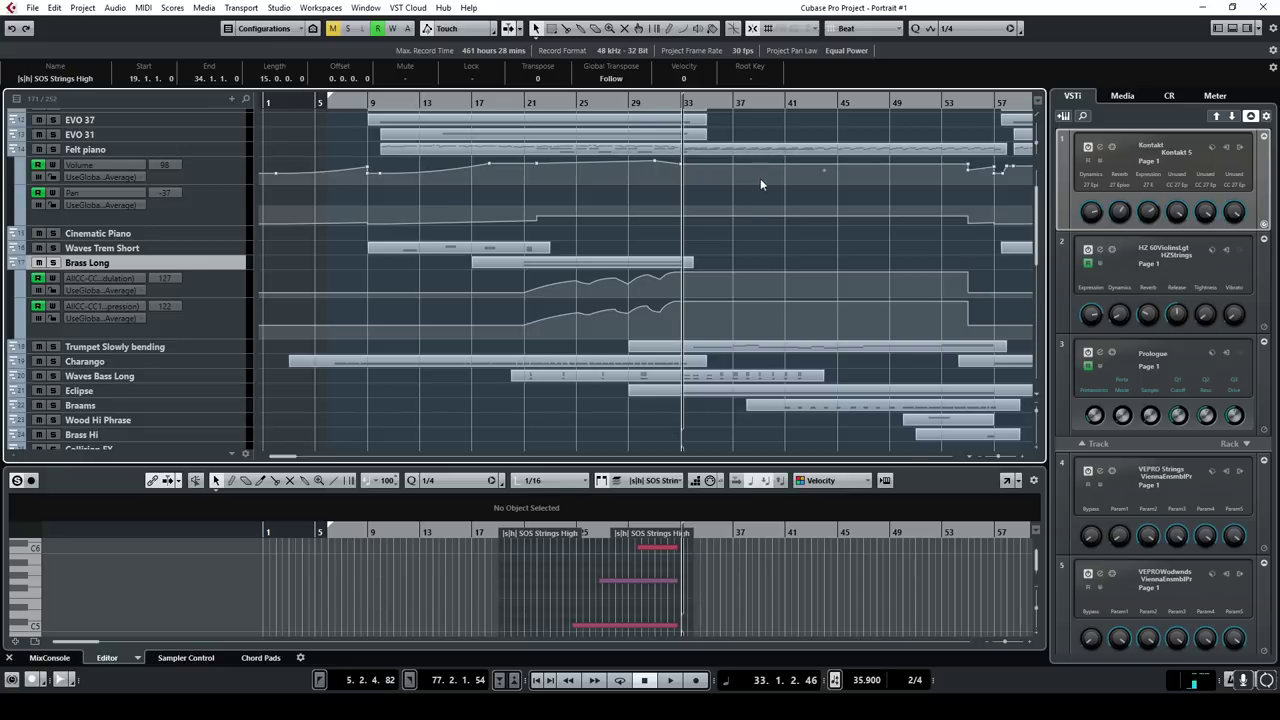
Step: Solo the Felt piano track, play it from about bar 30, and stop playback
scroll(758, 200, up, 3)
drag(282, 459, 294, 456)
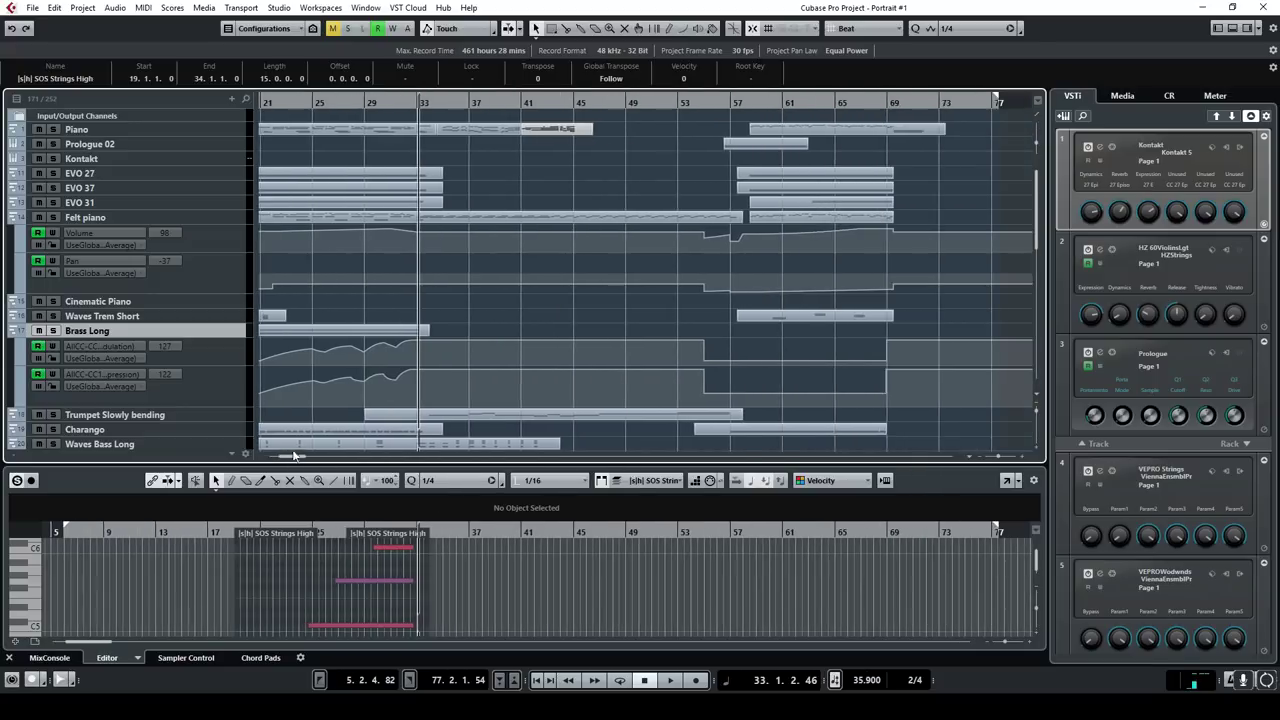
click(55, 217)
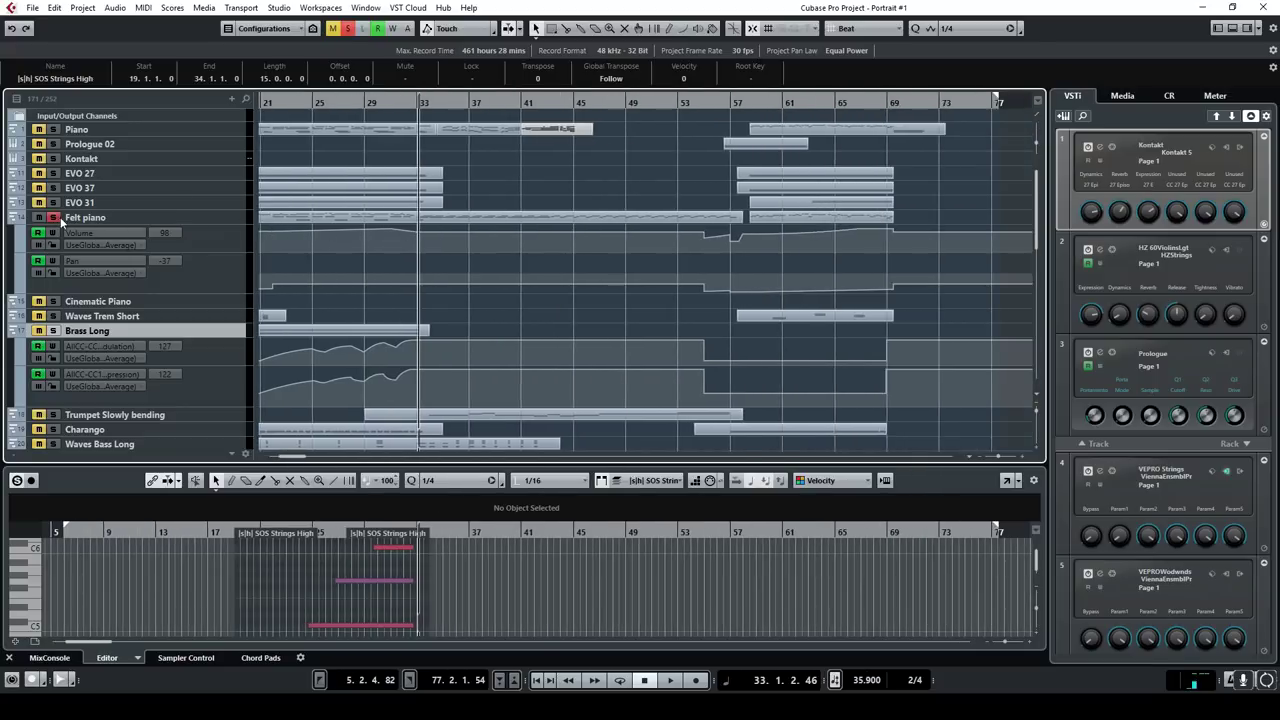
click(388, 103)
key(space)
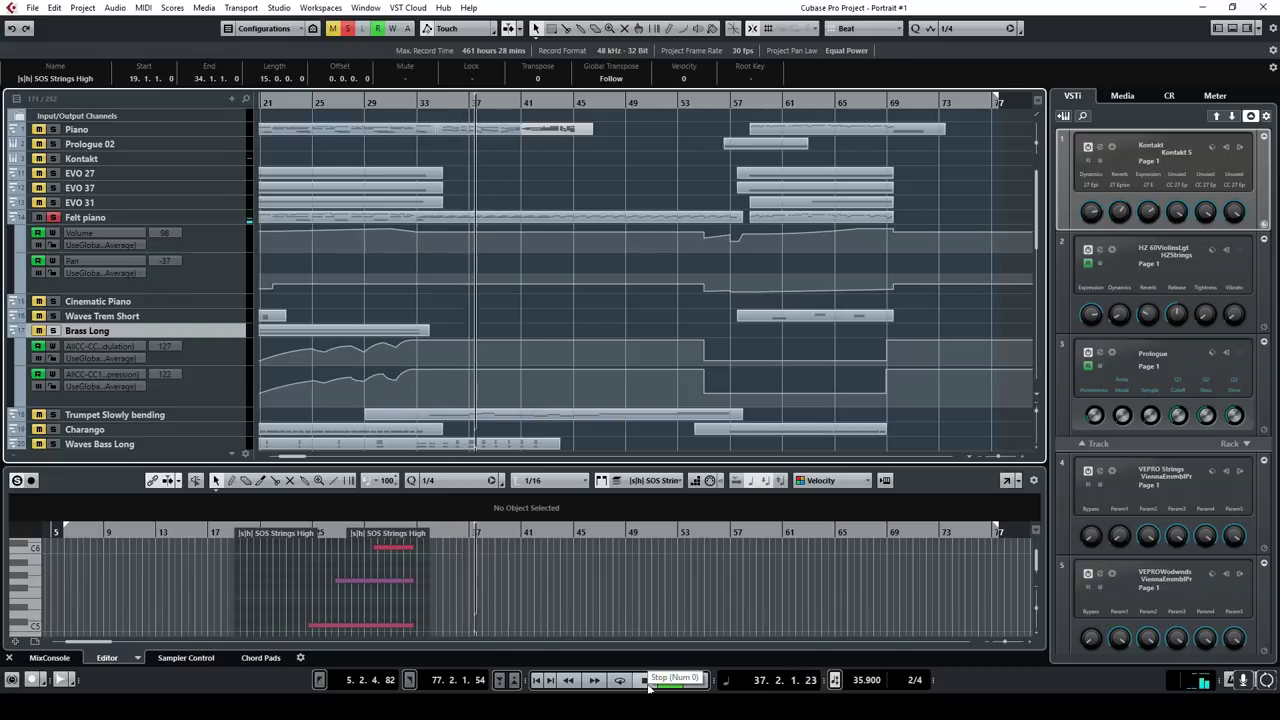
click(646, 682)
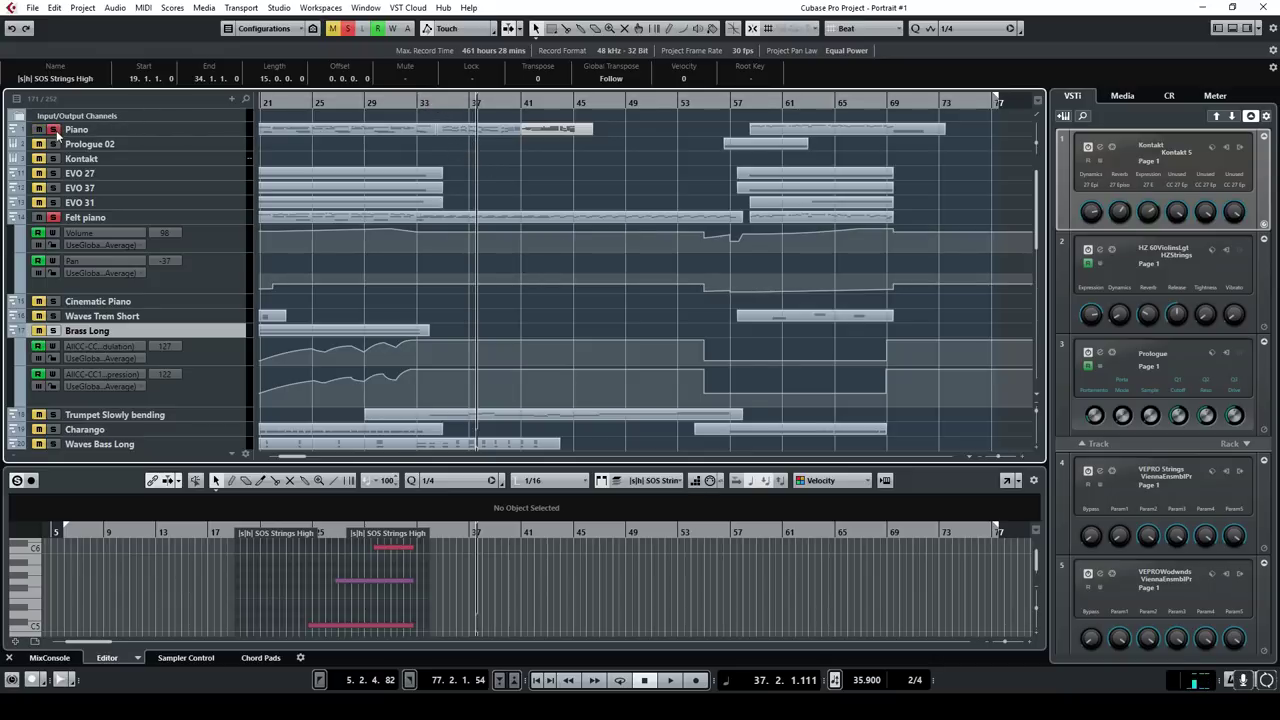
Step: Add the Piano track to the solo and play both pianos from about bar 33 and again from about bar 34, stopping each time
click(419, 103)
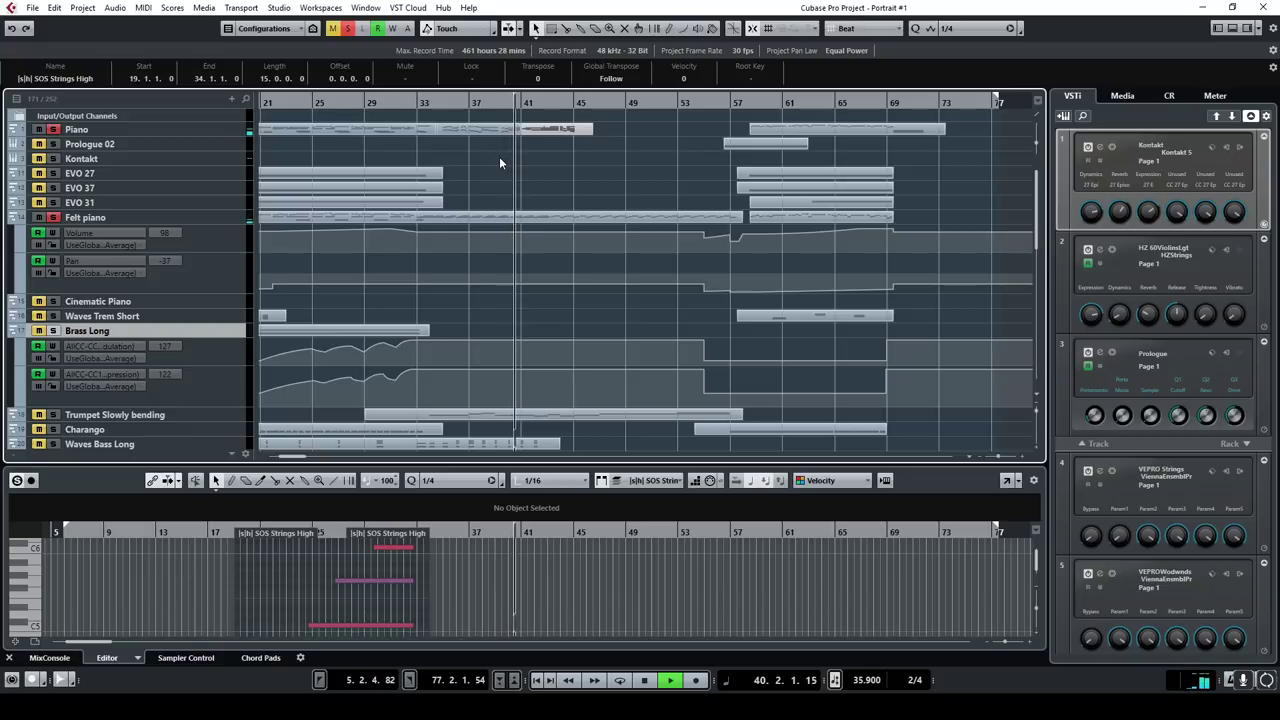
click(650, 678)
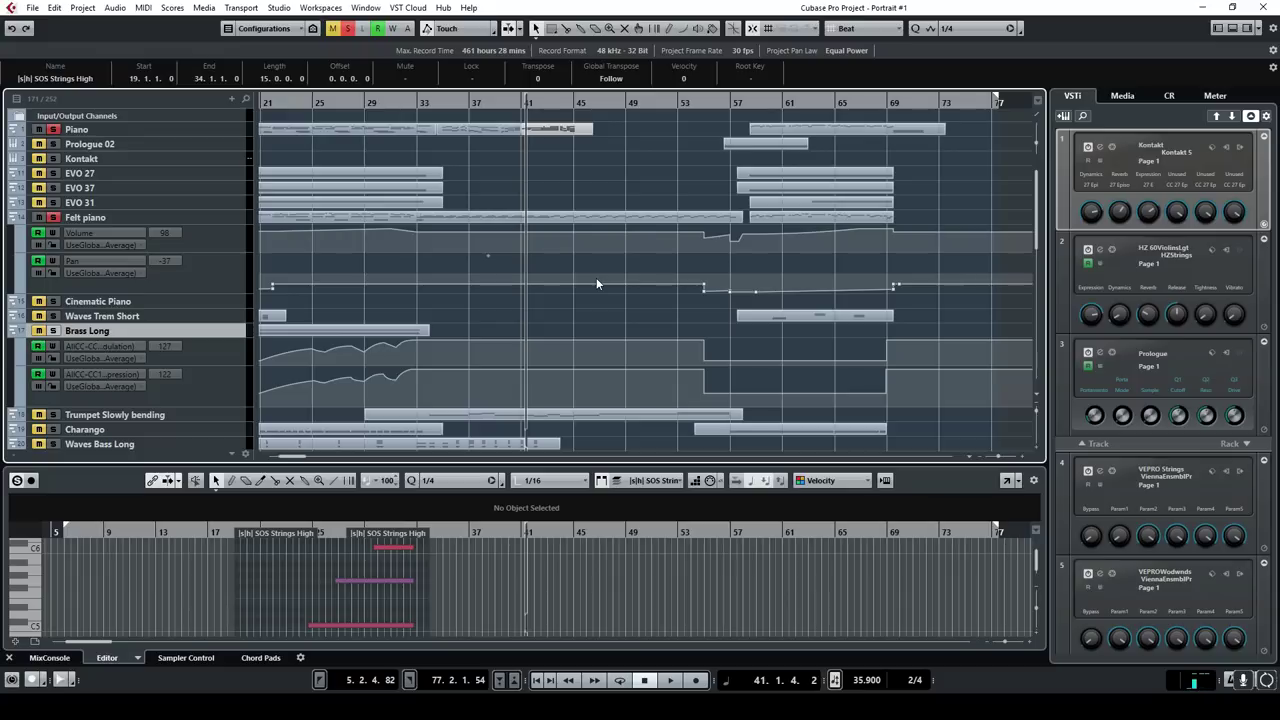
click(439, 101)
key(space)
click(650, 680)
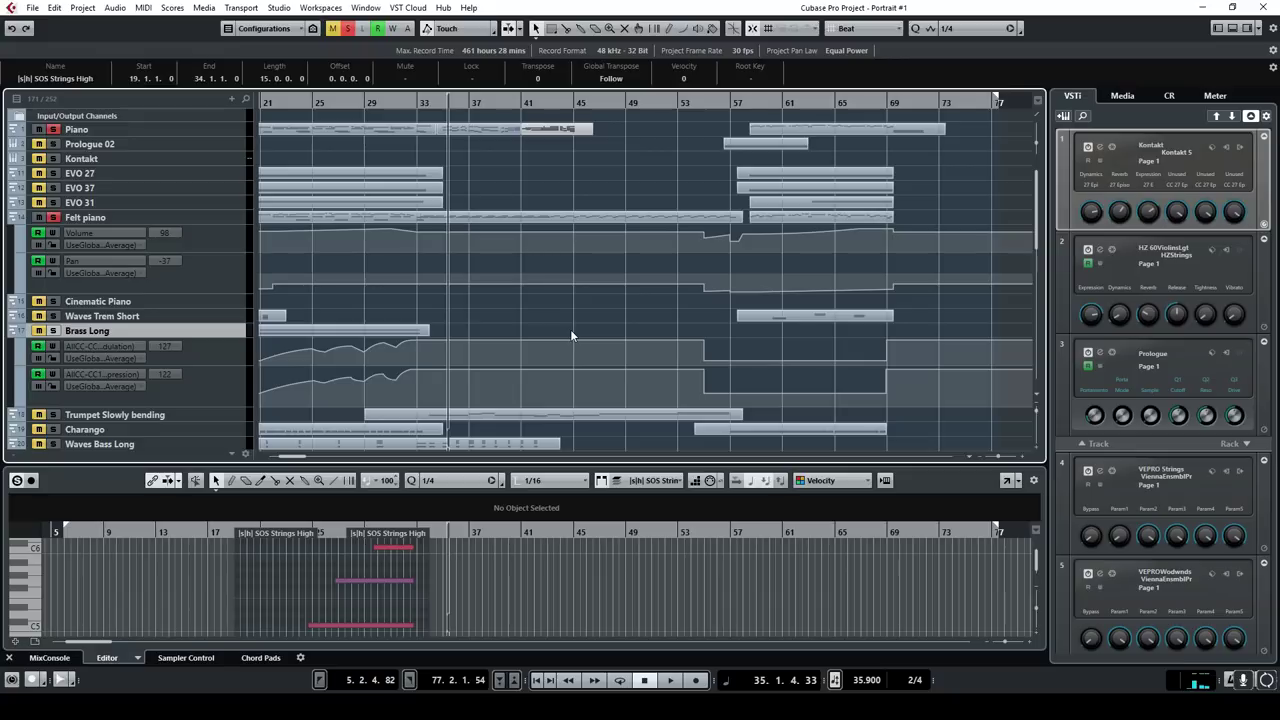
Step: Look over the lower tracks, add Trumpet Slowly bending to the solo, and select its Trumpet part to show its notes
scroll(517, 298, down, 2)
scroll(513, 302, up, 2)
scroll(478, 215, down, 3)
scroll(520, 266, down, 2)
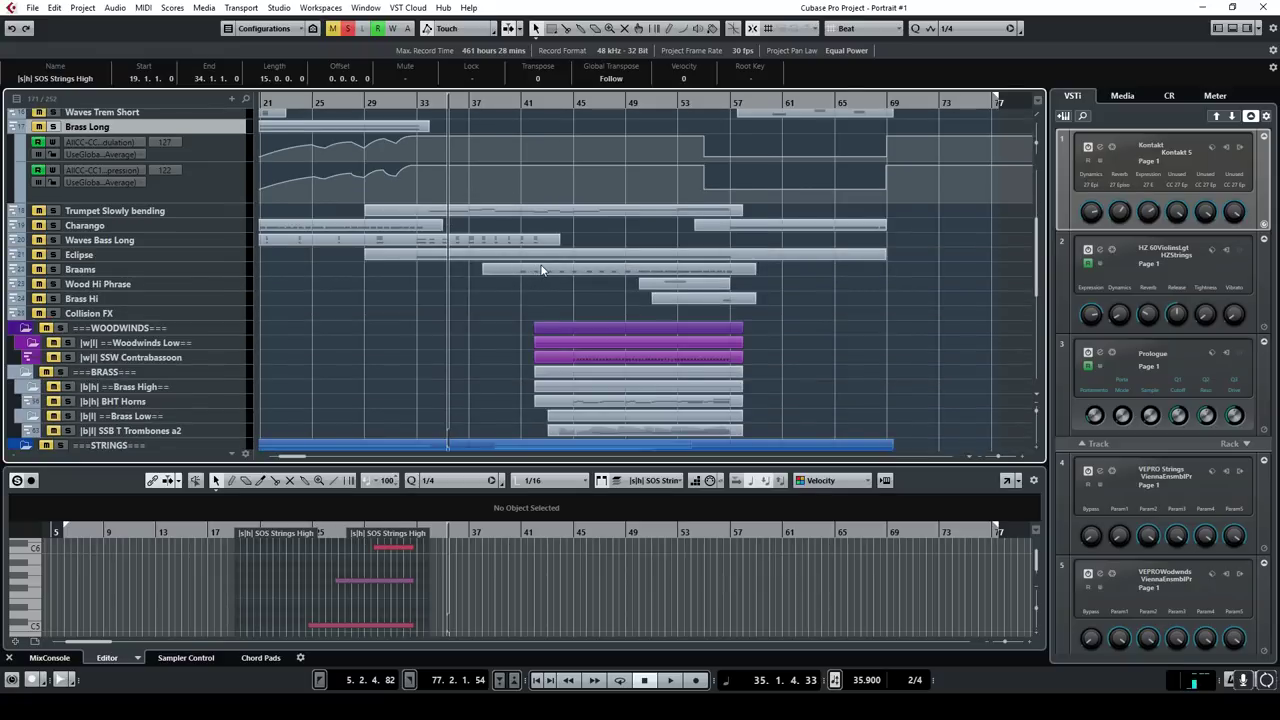
scroll(541, 270, down, 4)
scroll(540, 268, up, 2)
scroll(535, 274, up, 6)
scroll(535, 274, down, 2)
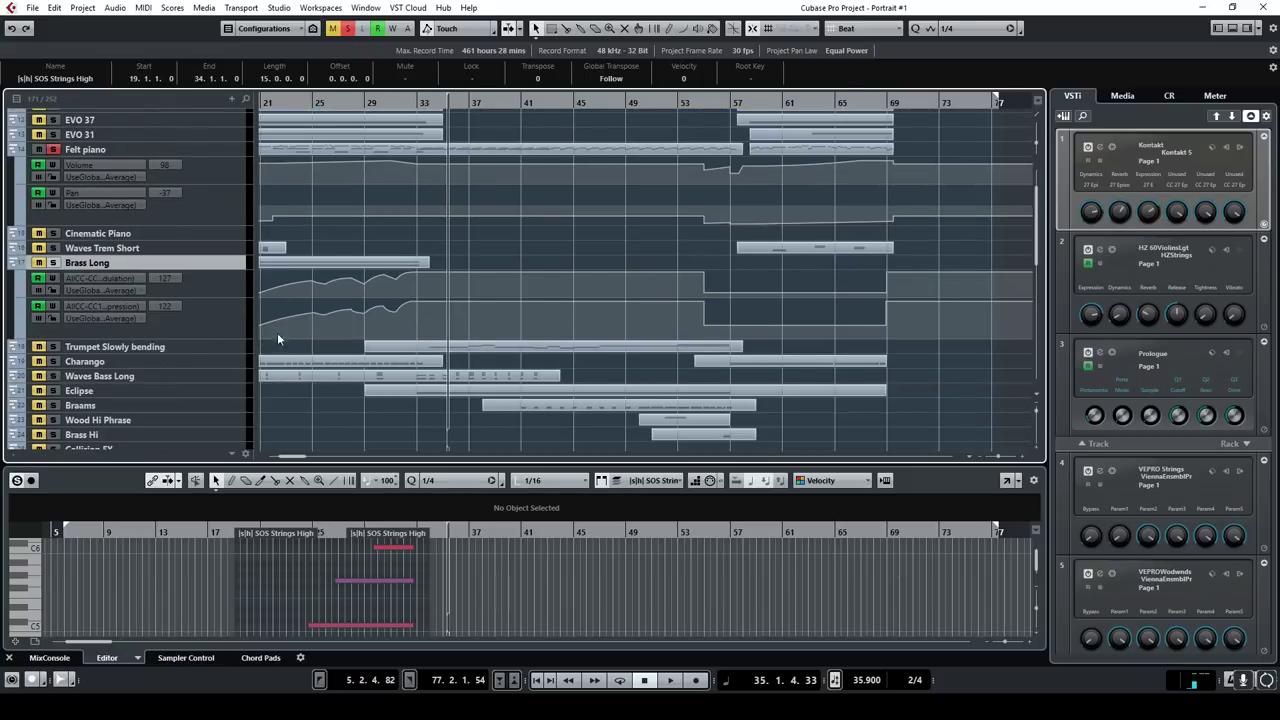
click(486, 348)
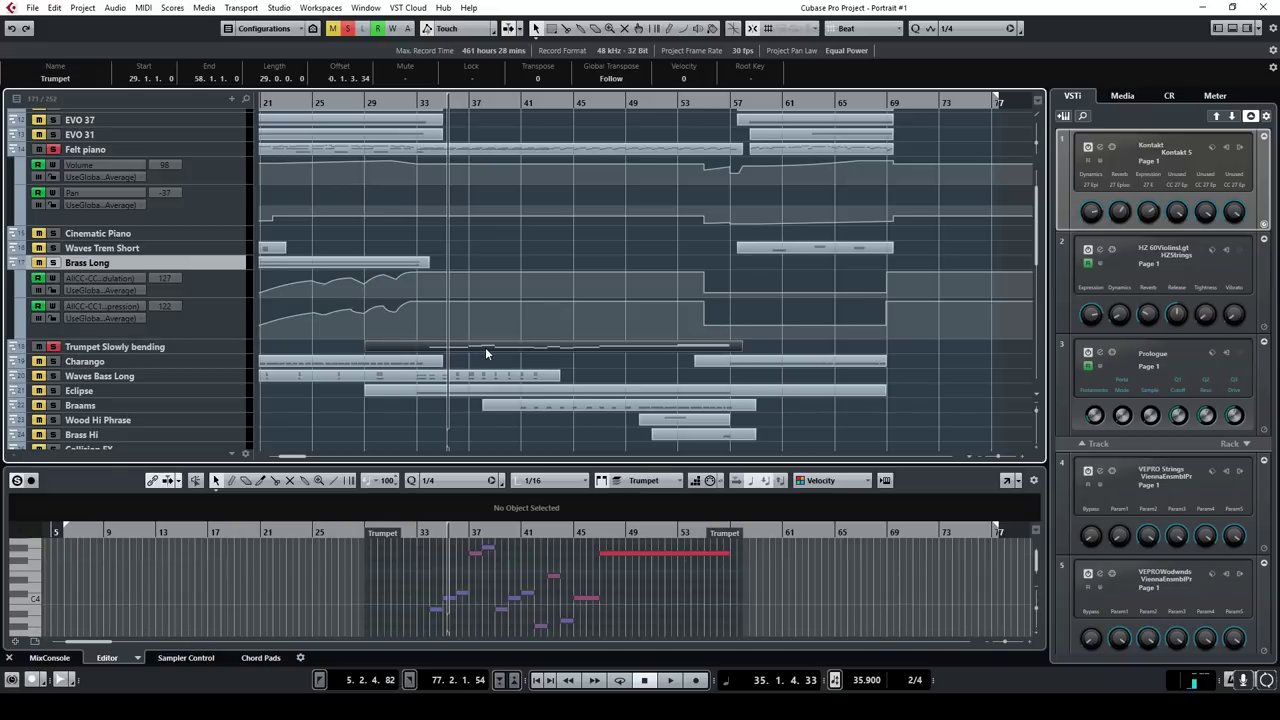
Step: Open the Kontakt instrument window and locate the Slowly bending patch in its multi rack
click(1246, 29)
click(1246, 29)
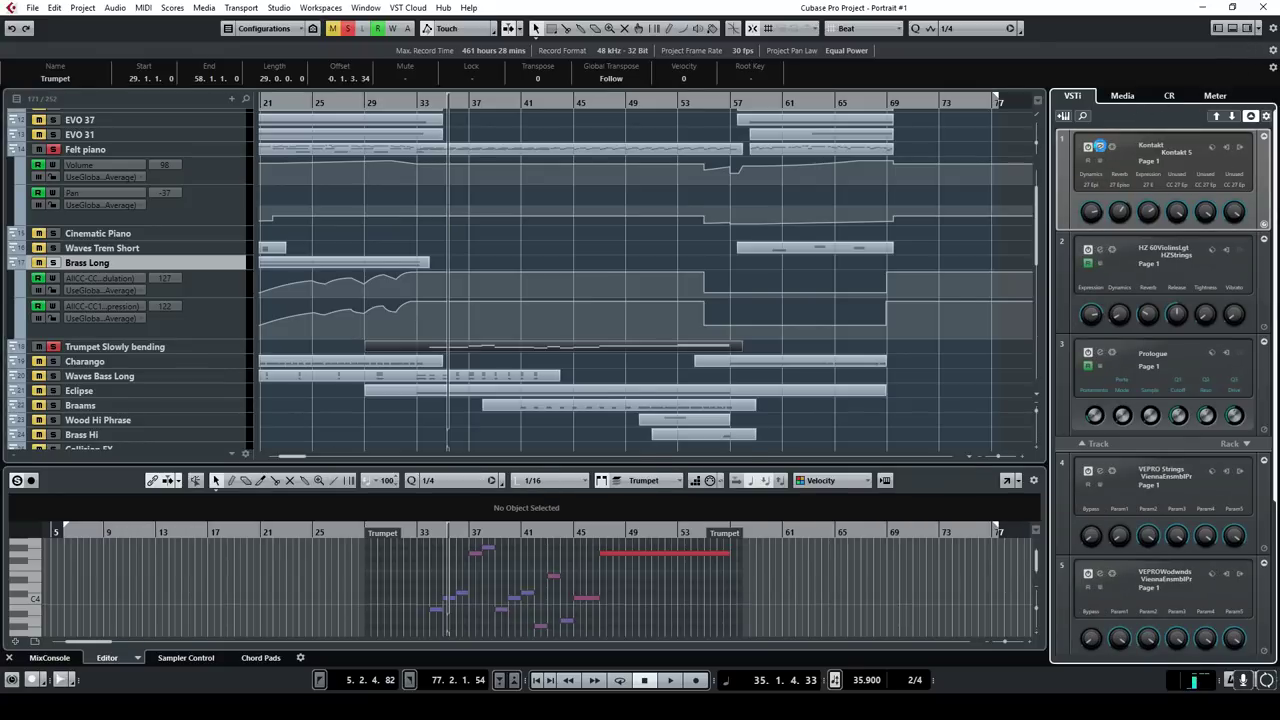
click(1100, 146)
drag(1052, 272, 1030, 375)
scroll(1030, 375, down, 3)
scroll(1006, 389, up, 4)
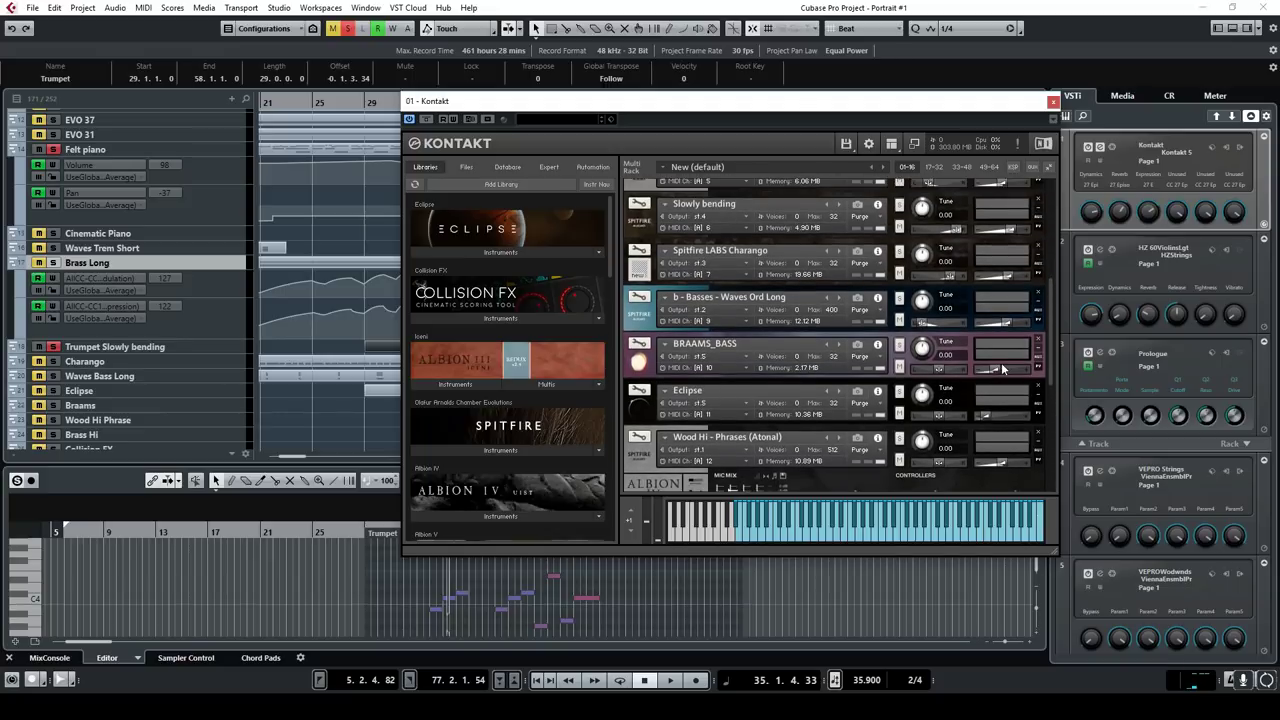
scroll(1003, 370, up, 3)
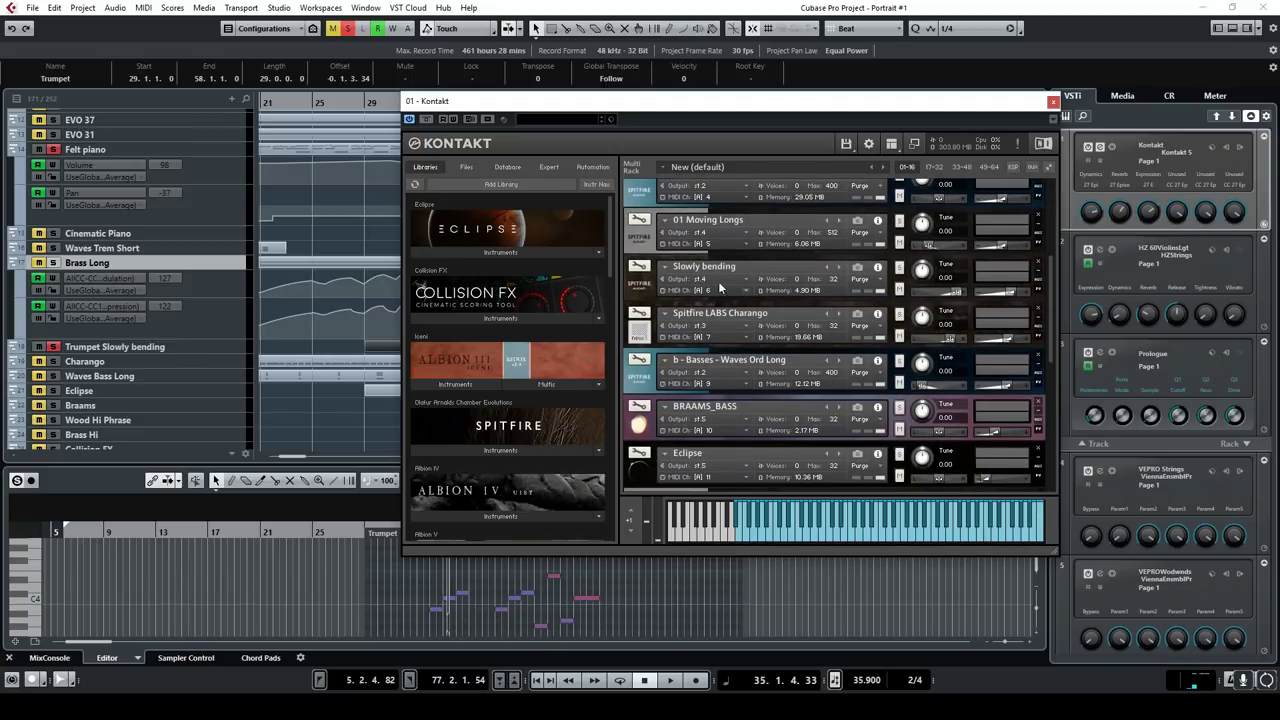
Step: Browse Kontakt's files to the Spitfire Labs - Trumpet Fields folder and close the Kontakt window
click(466, 167)
click(432, 298)
scroll(450, 290, down, 5)
click(519, 310)
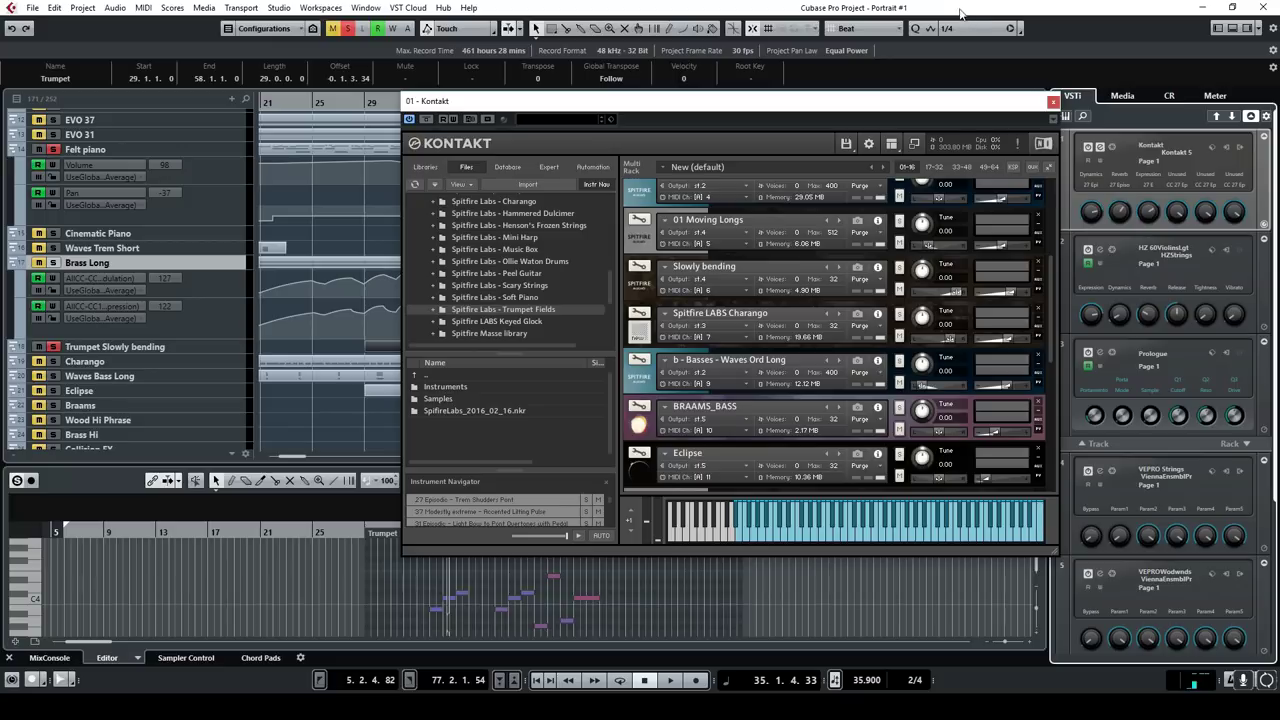
click(1053, 99)
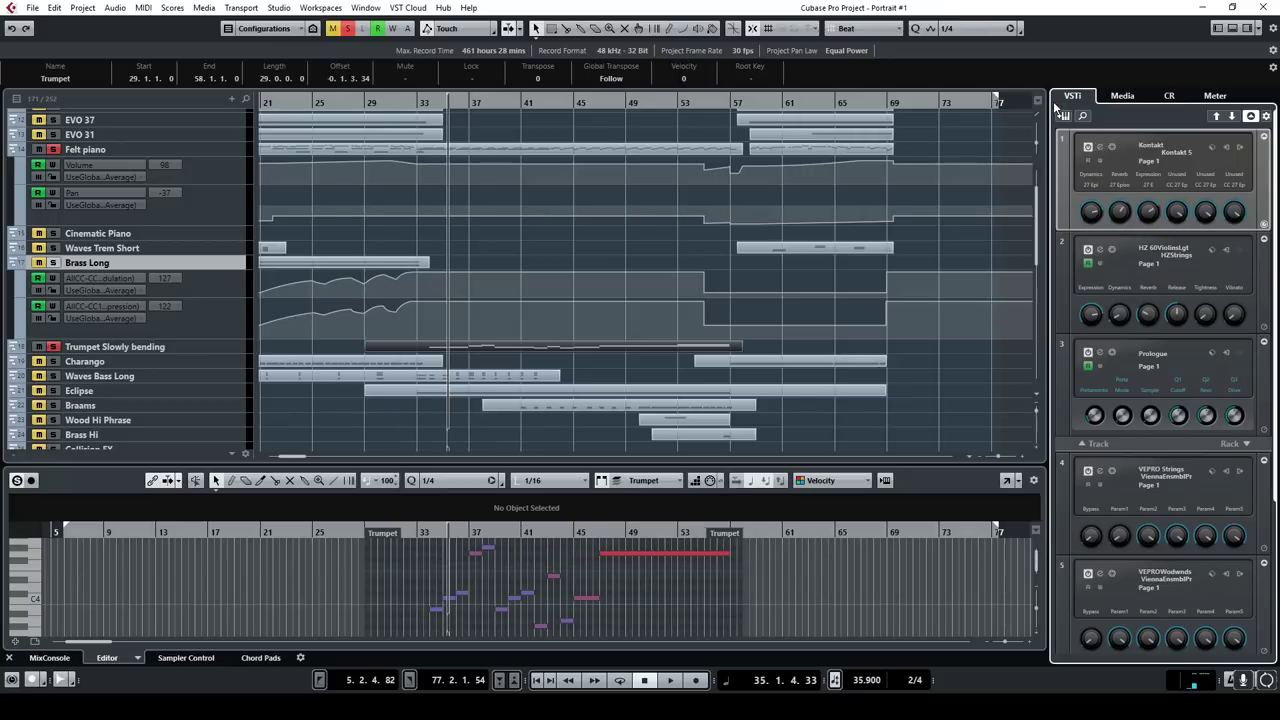
Step: Play the soloed tracks from about bar 33 and view the Trumpet part's notes in a full Key Editor window, closing it again
click(429, 103)
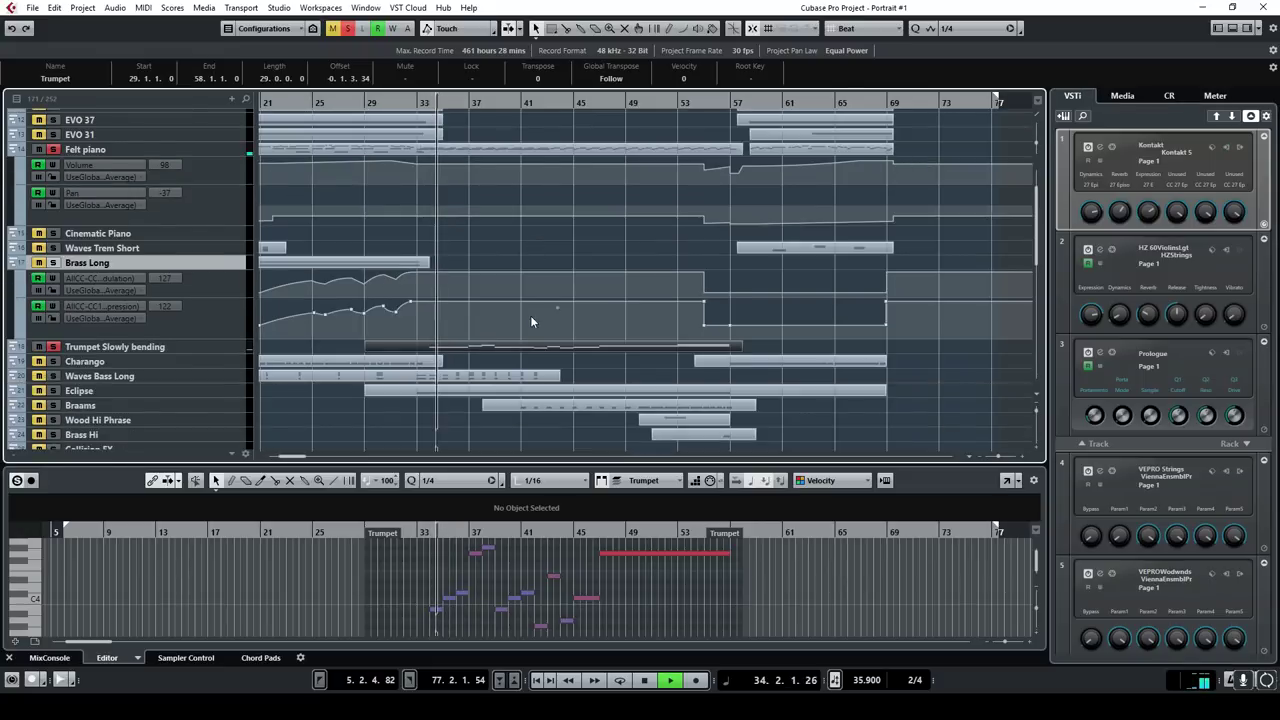
click(1007, 481)
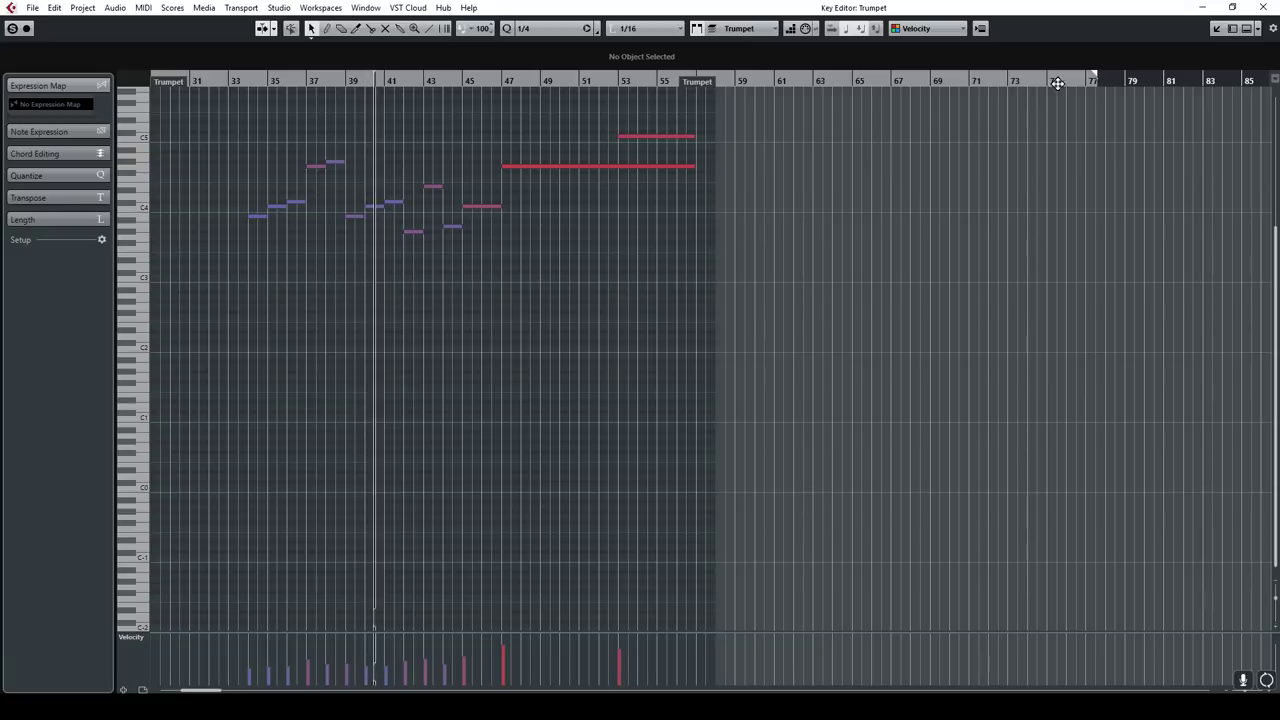
click(1258, 8)
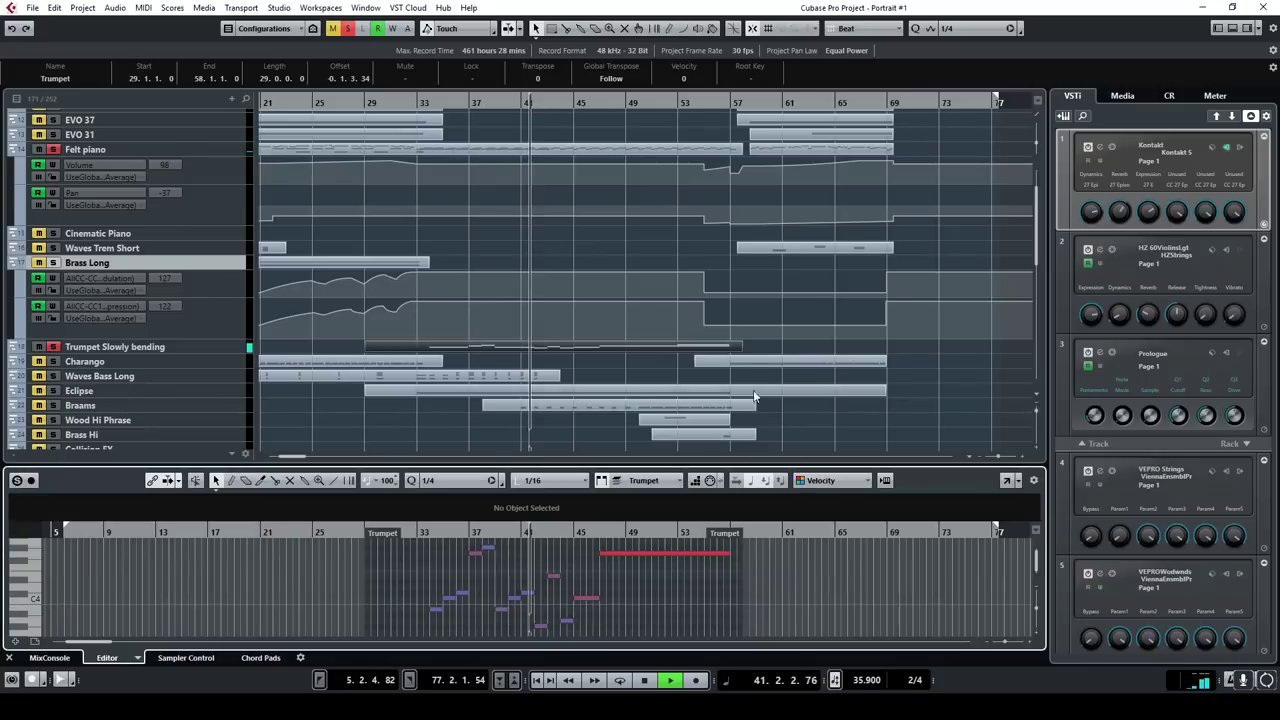
Step: Clear the solo on all tracks and play the full mix from about bar 33
scroll(511, 355, down, 3)
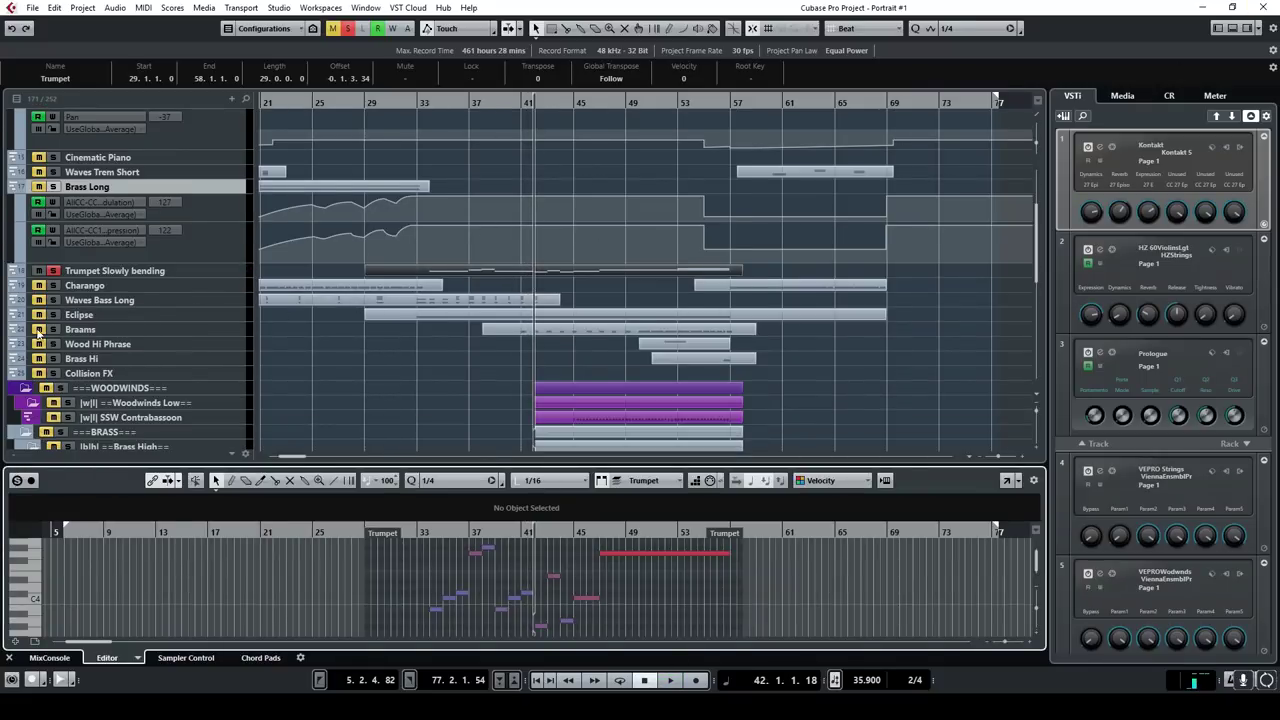
scroll(495, 231, up, 3)
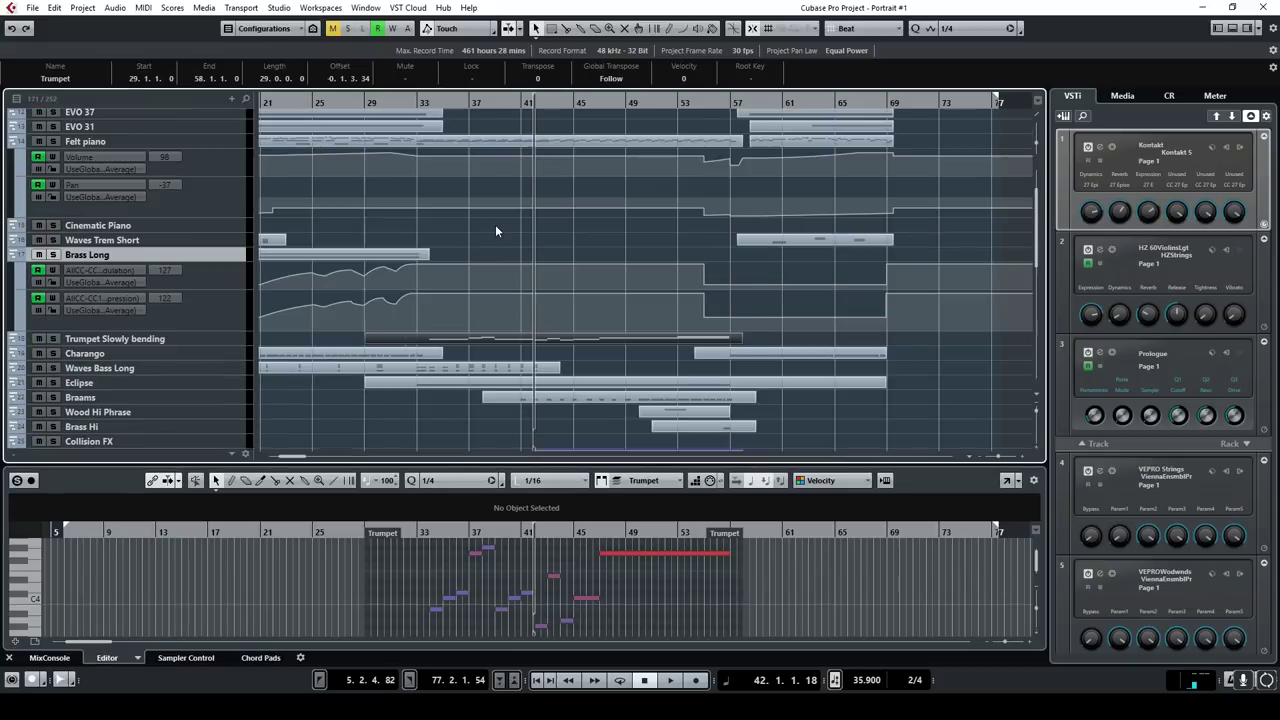
scroll(482, 168, up, 3)
double_click(418, 100)
Step: Examine the woodwind, brass, string and section mix tracks during playback, and stop playback around bar 41
scroll(466, 305, down, 5)
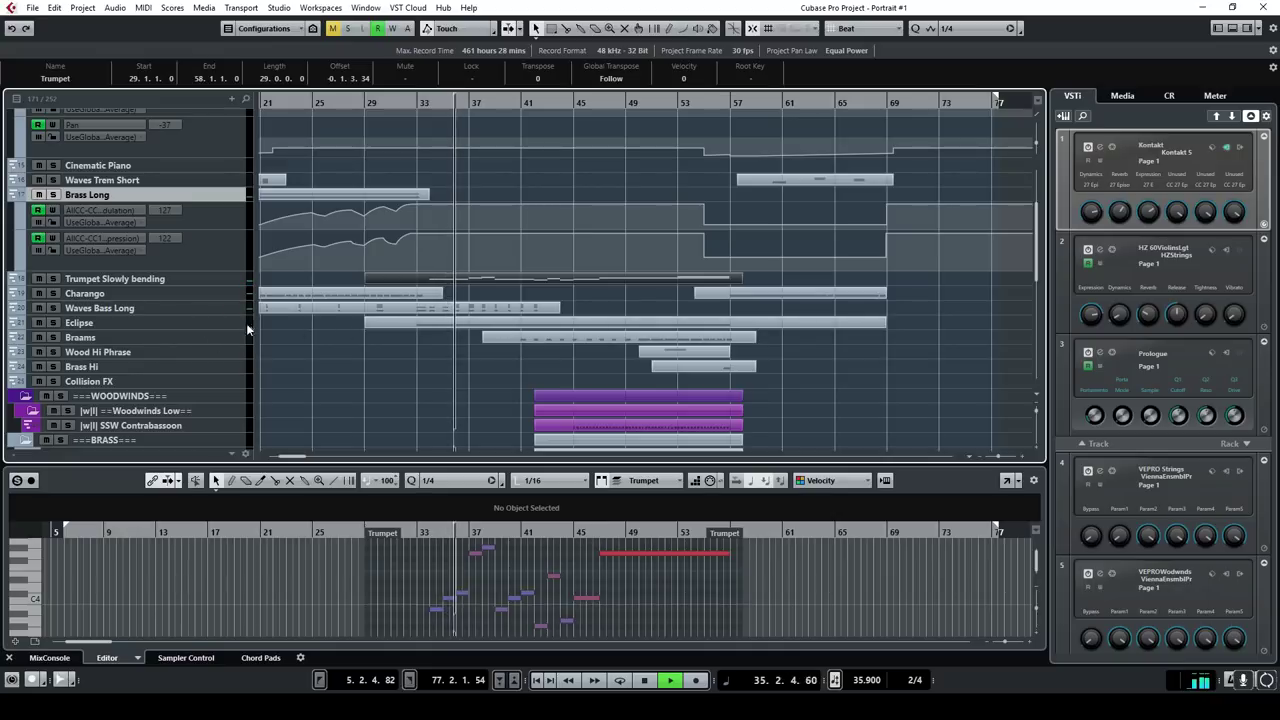
scroll(470, 333, down, 6)
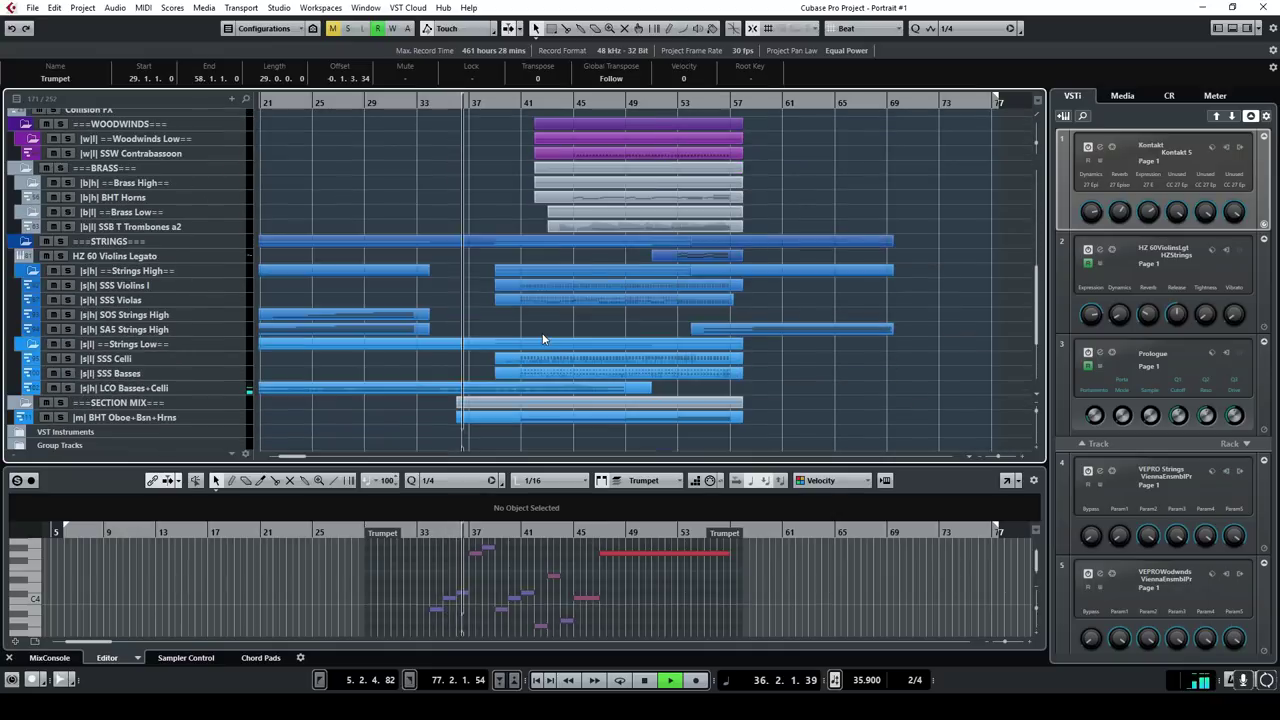
scroll(543, 340, down, 3)
scroll(543, 340, up, 3)
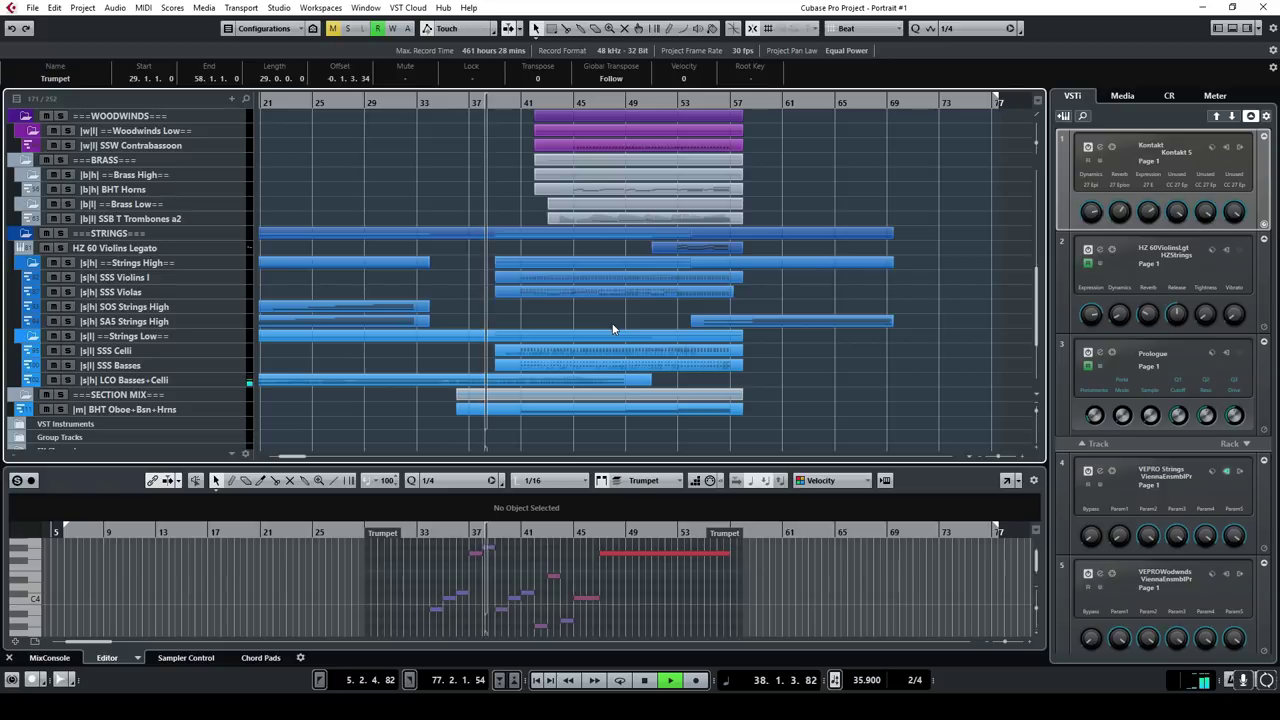
scroll(613, 328, up, 4)
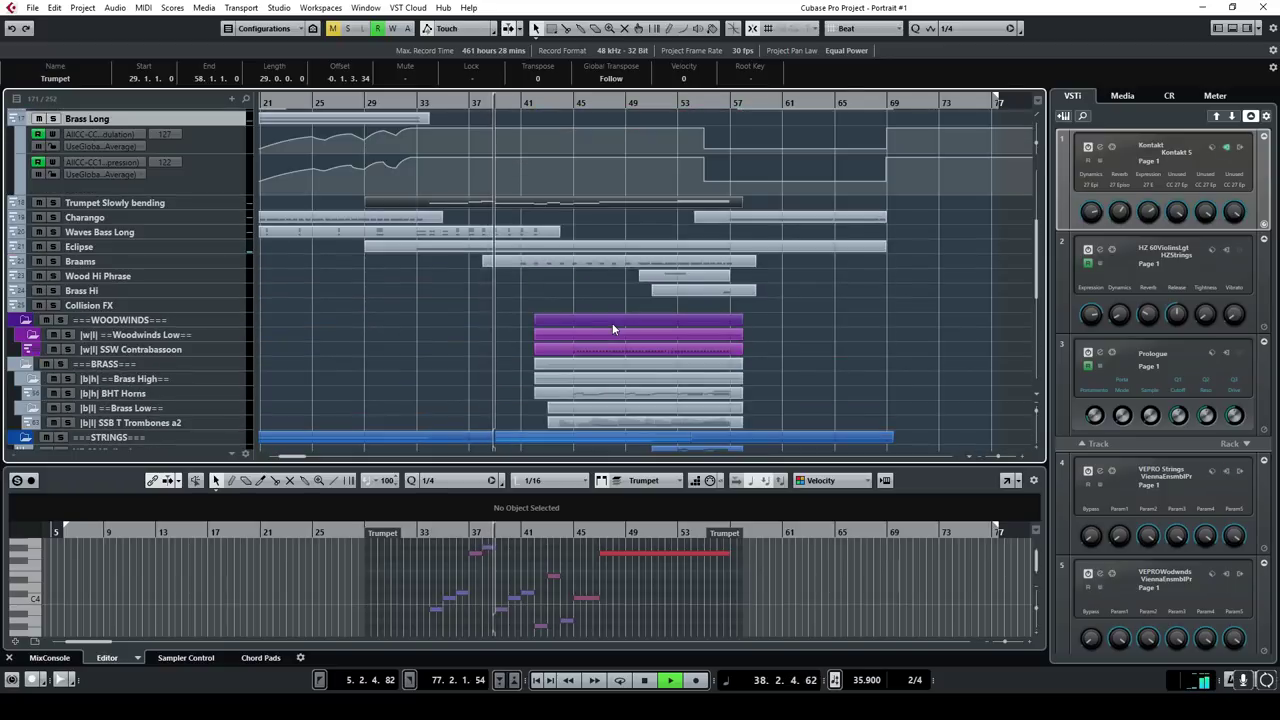
scroll(512, 286, up, 3)
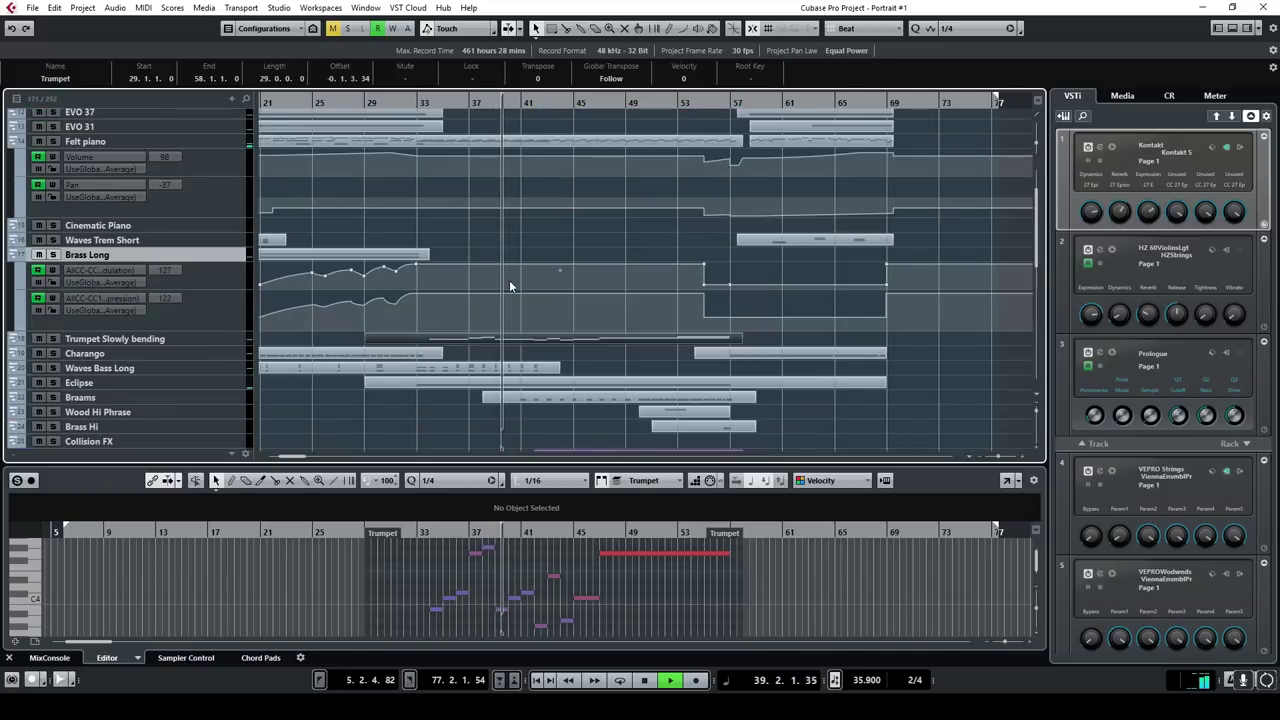
scroll(509, 280, down, 2)
scroll(510, 280, down, 1)
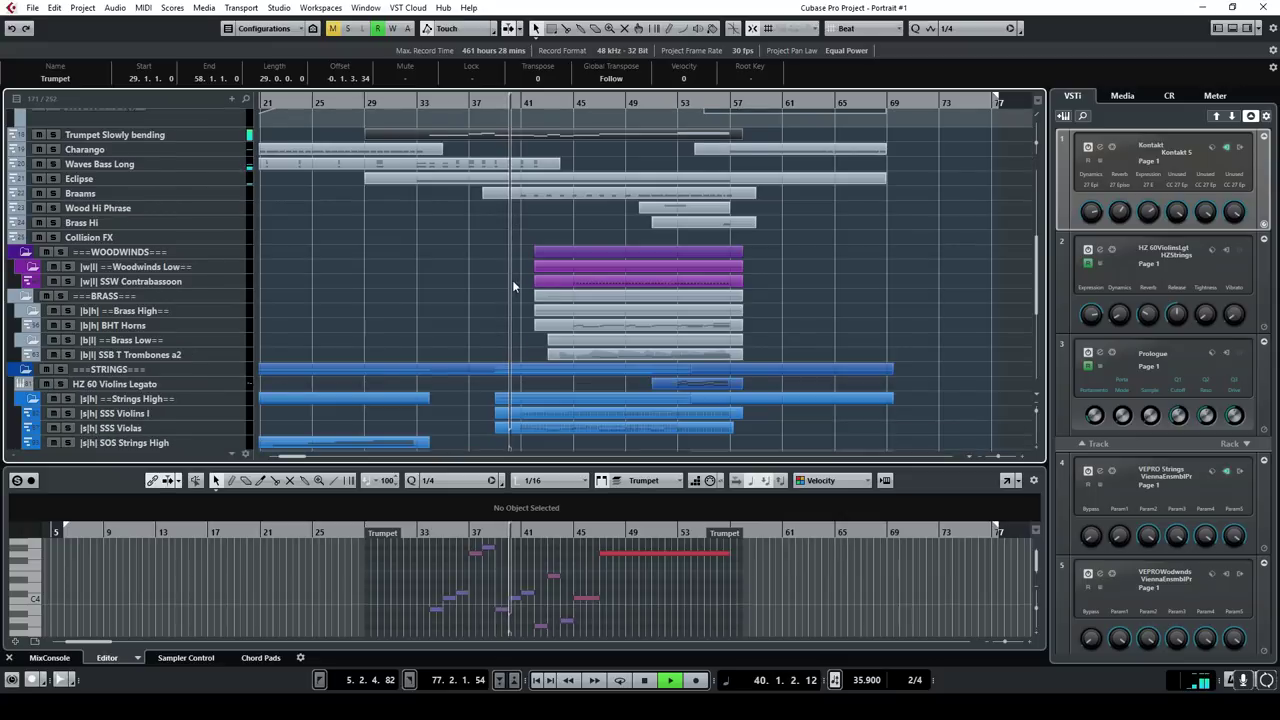
click(645, 681)
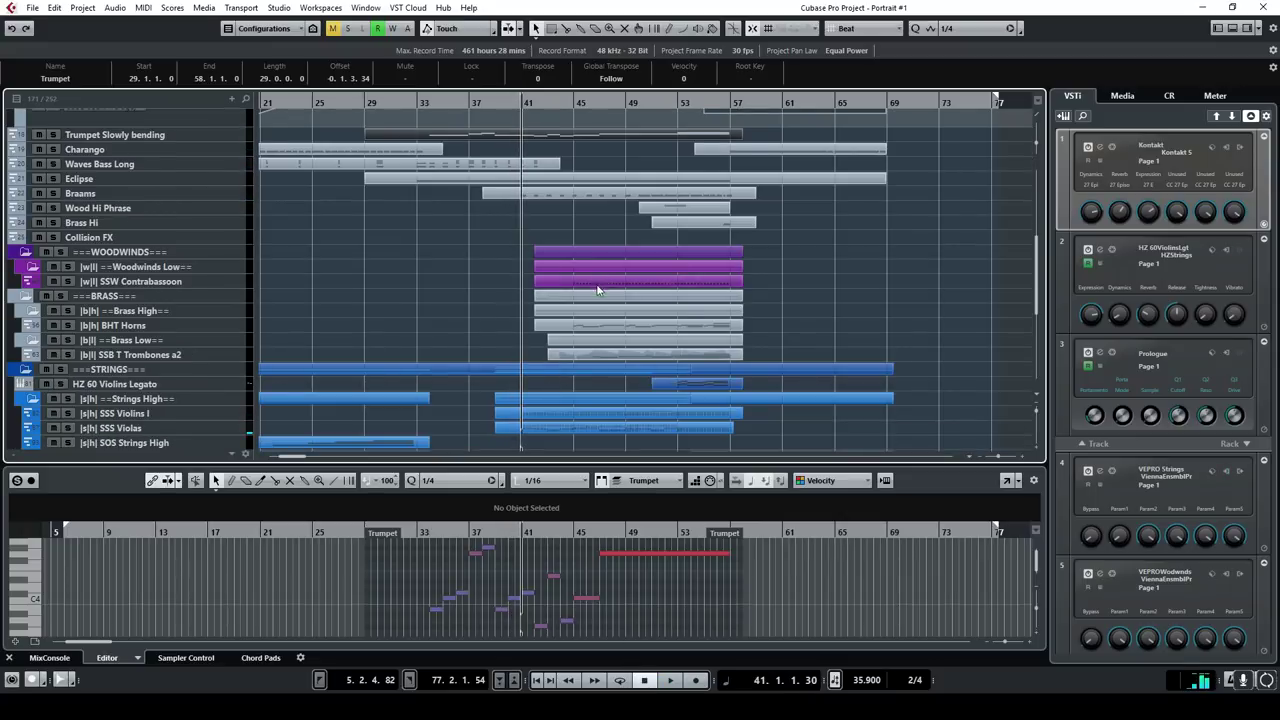
Step: Solo the SSS Violins I, SSS Violas, SSS Celli and SSS Basses tracks and play them from about bar 40
scroll(585, 310, down, 3)
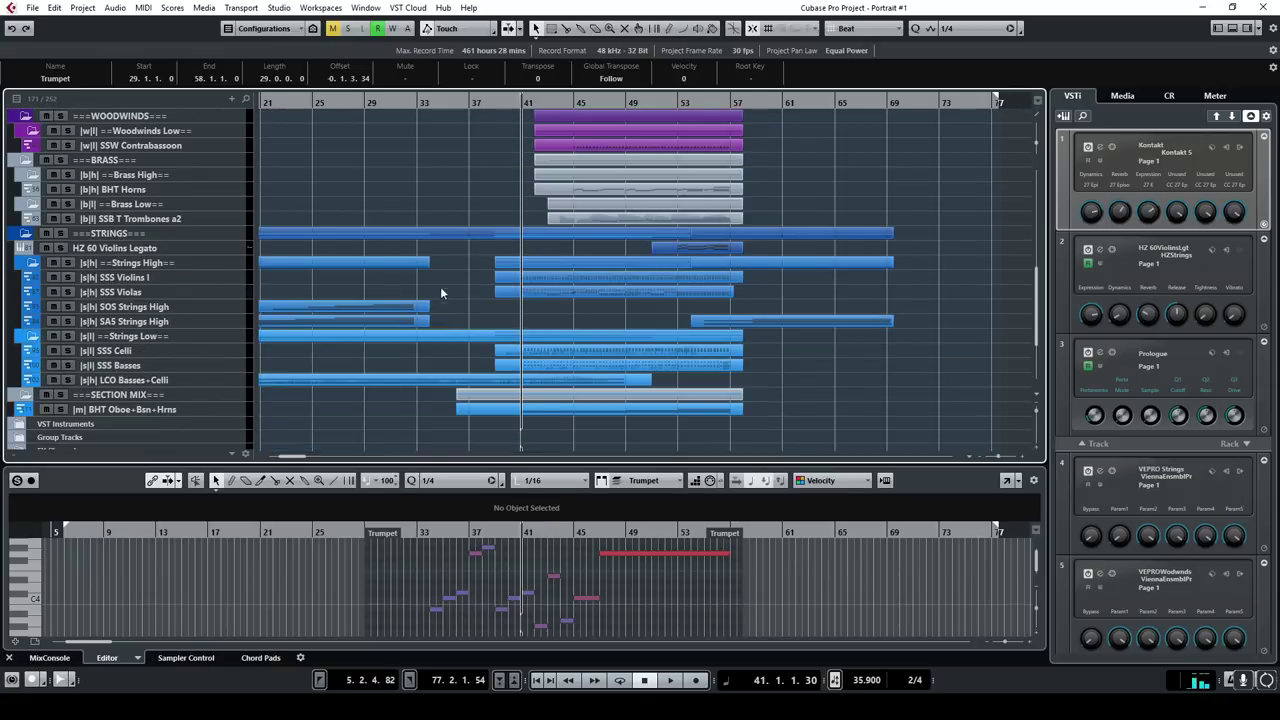
click(68, 279)
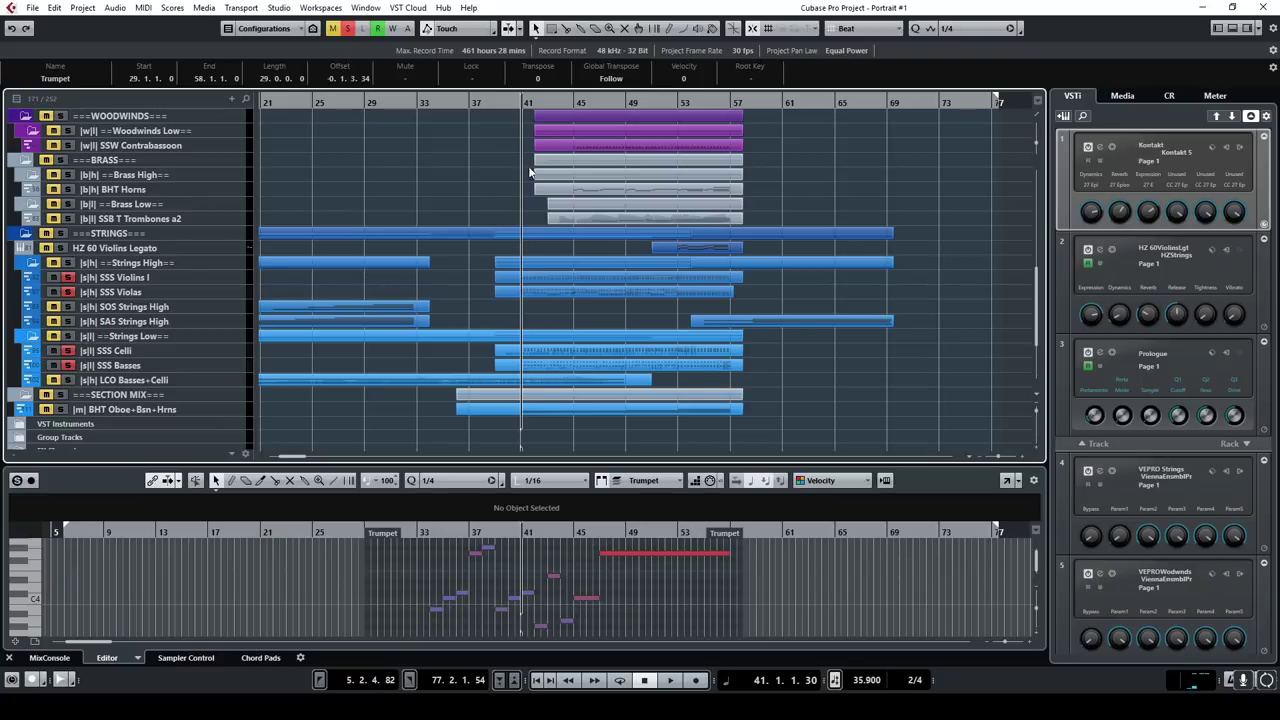
click(517, 106)
key(space)
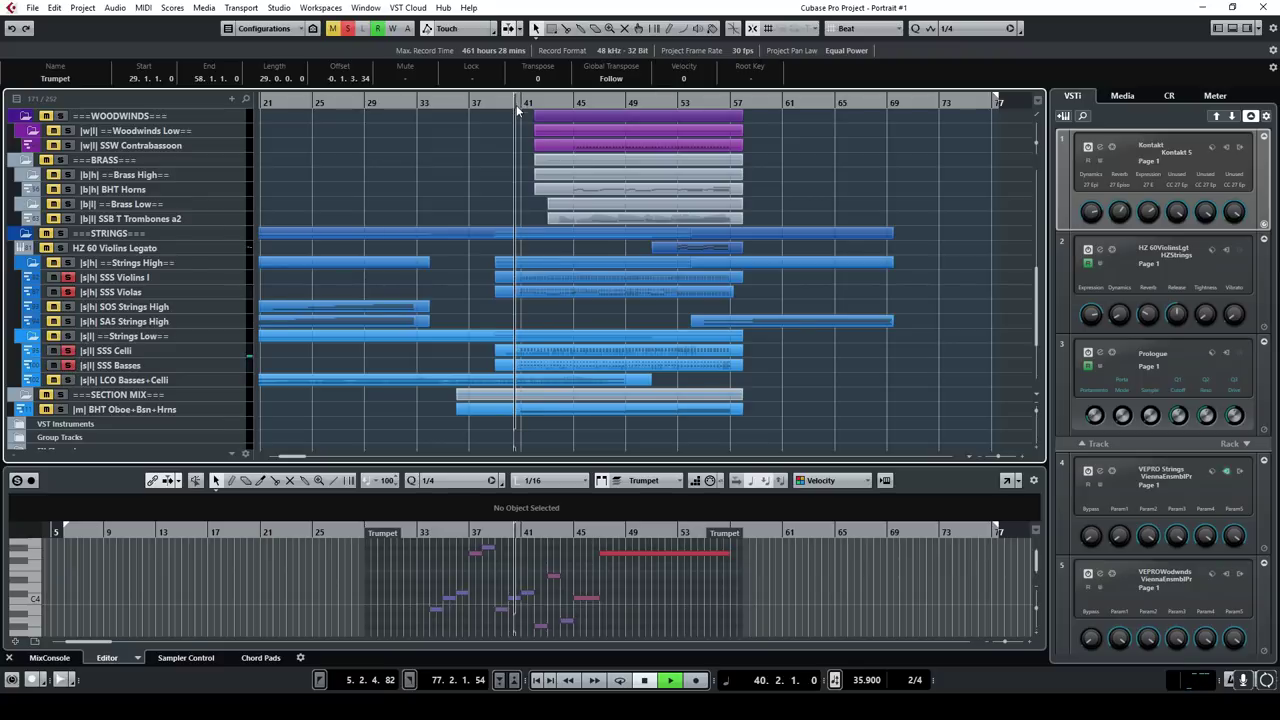
Step: Show the used automation of the SSS Violins I and SSS Violas tracks during playback
right_click(223, 280)
click(336, 468)
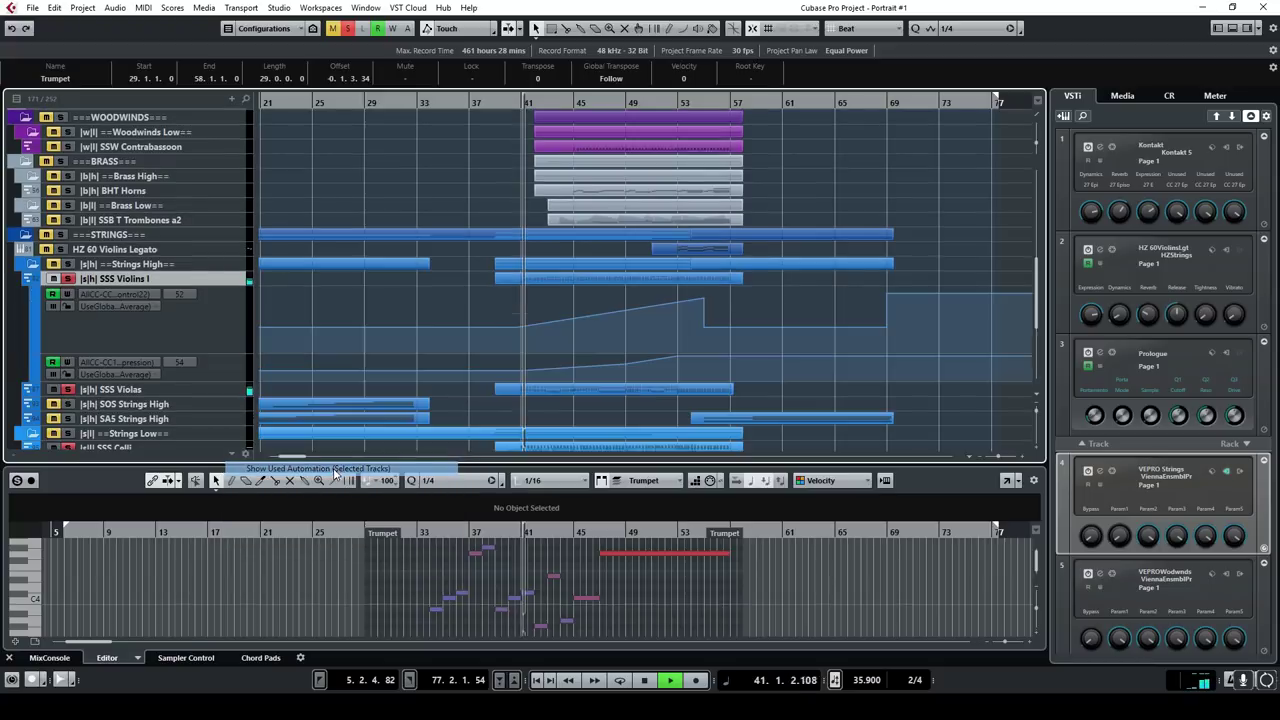
scroll(247, 326, down, 2)
right_click(228, 320)
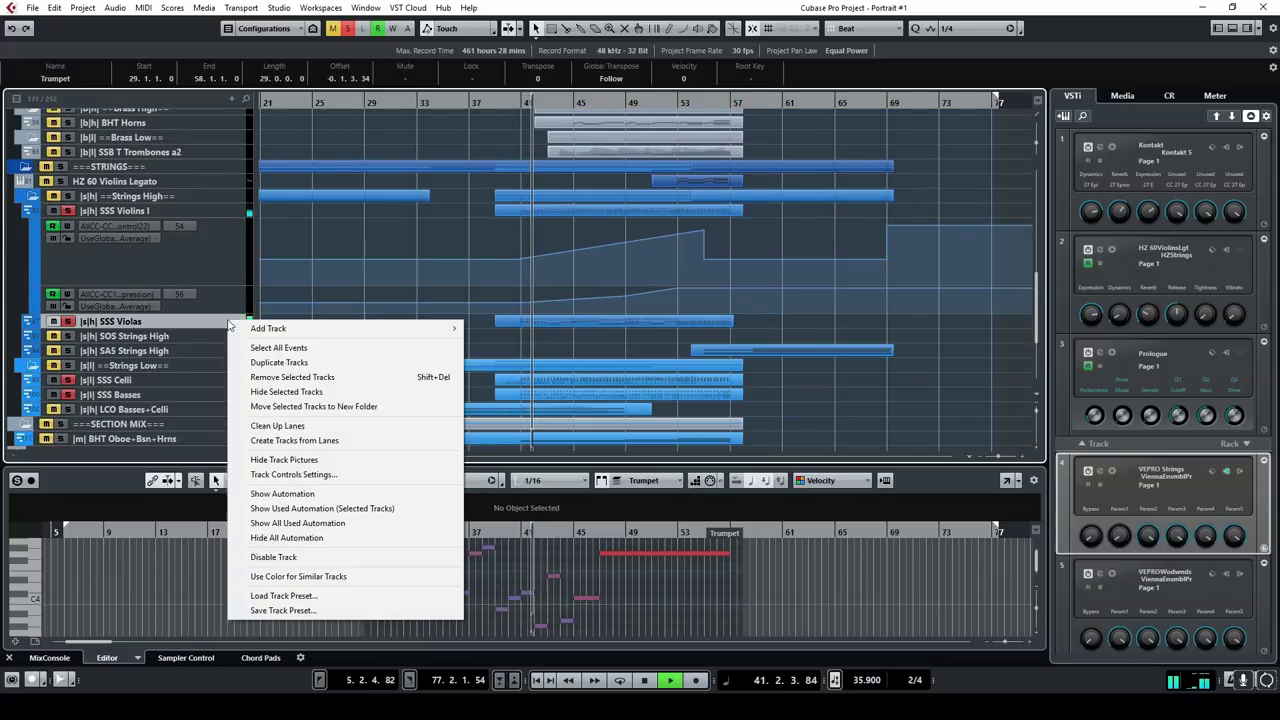
click(325, 508)
scroll(420, 330, down, 1)
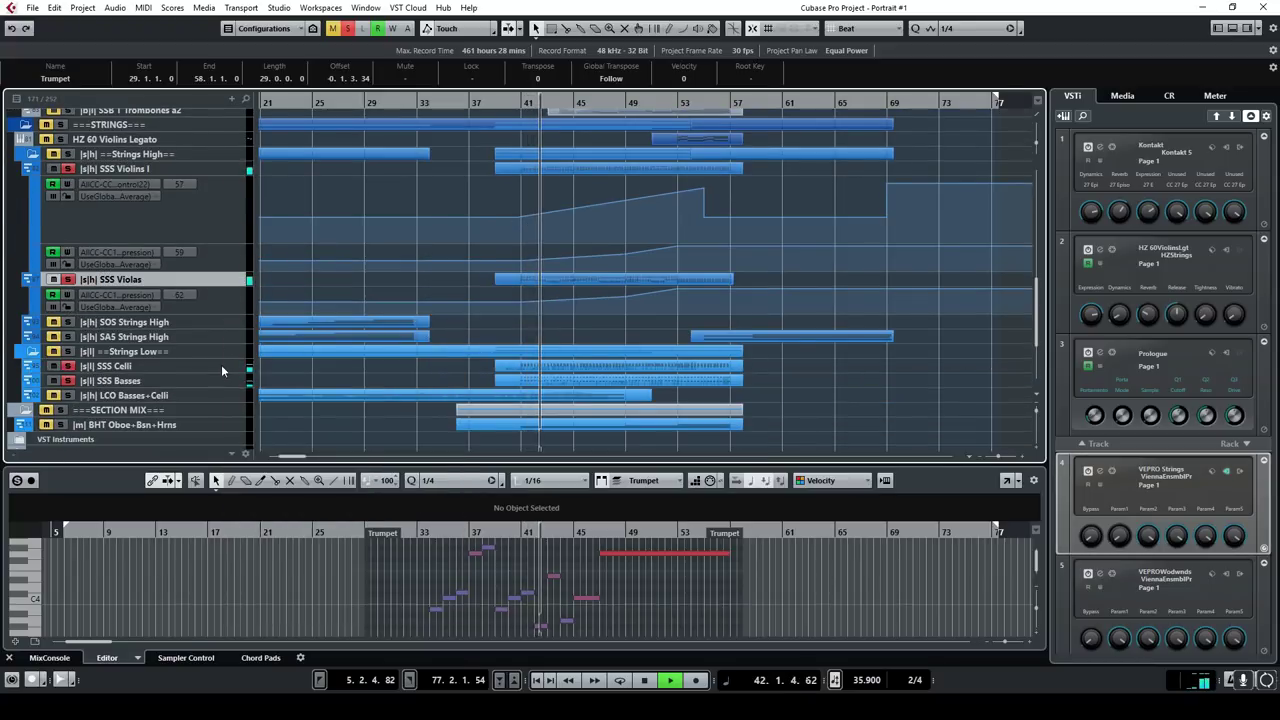
Step: Show the used automation of the SSS Celli and SSS Basses tracks during playback
right_click(221, 366)
click(320, 556)
scroll(421, 356, down, 2)
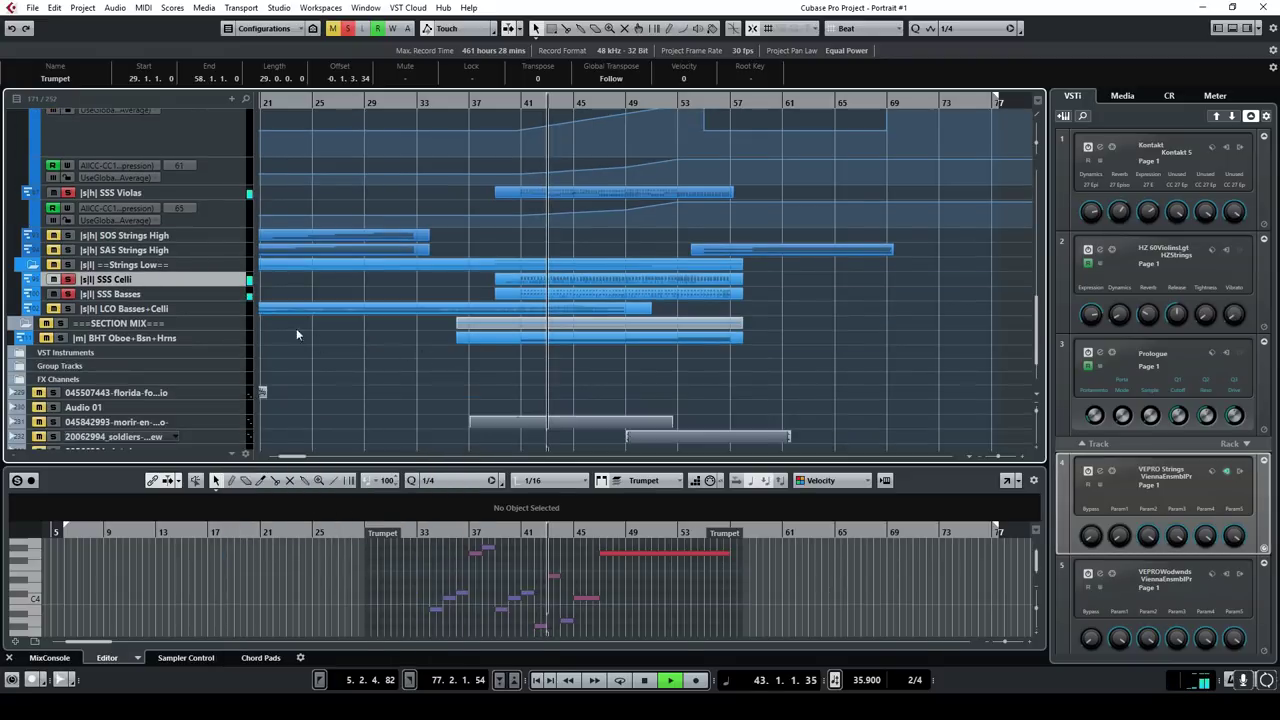
right_click(220, 294)
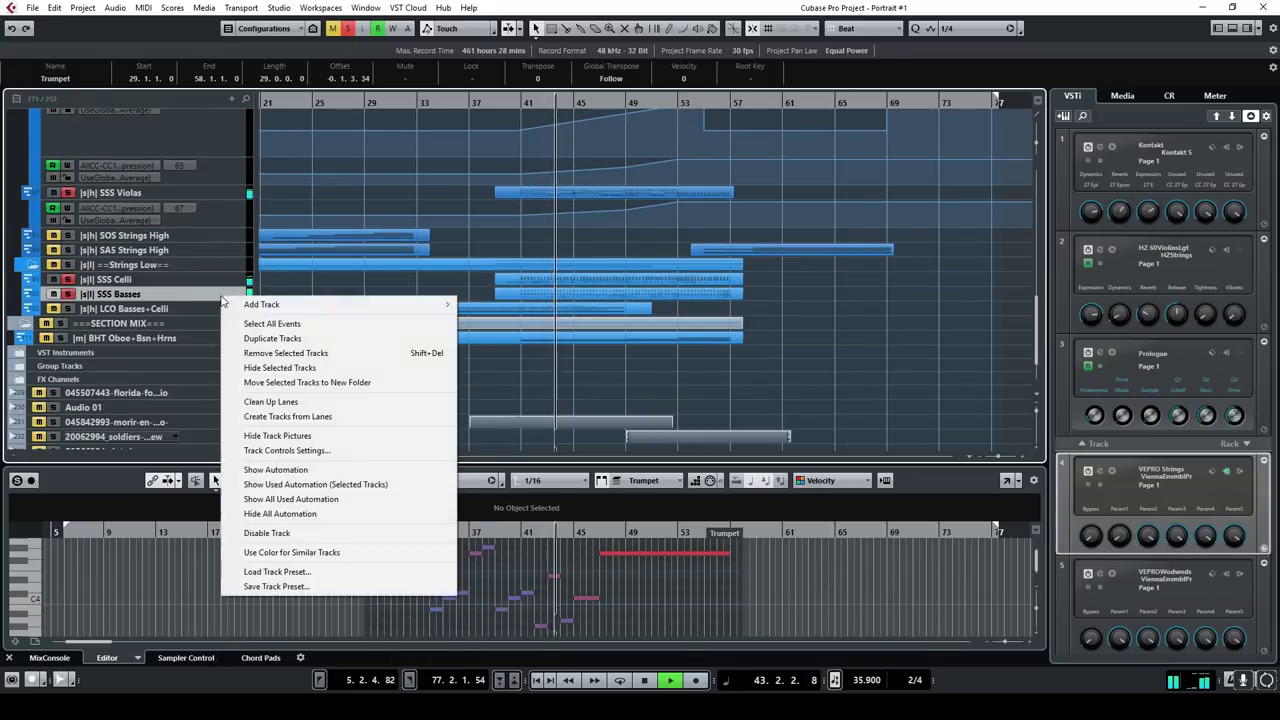
click(320, 483)
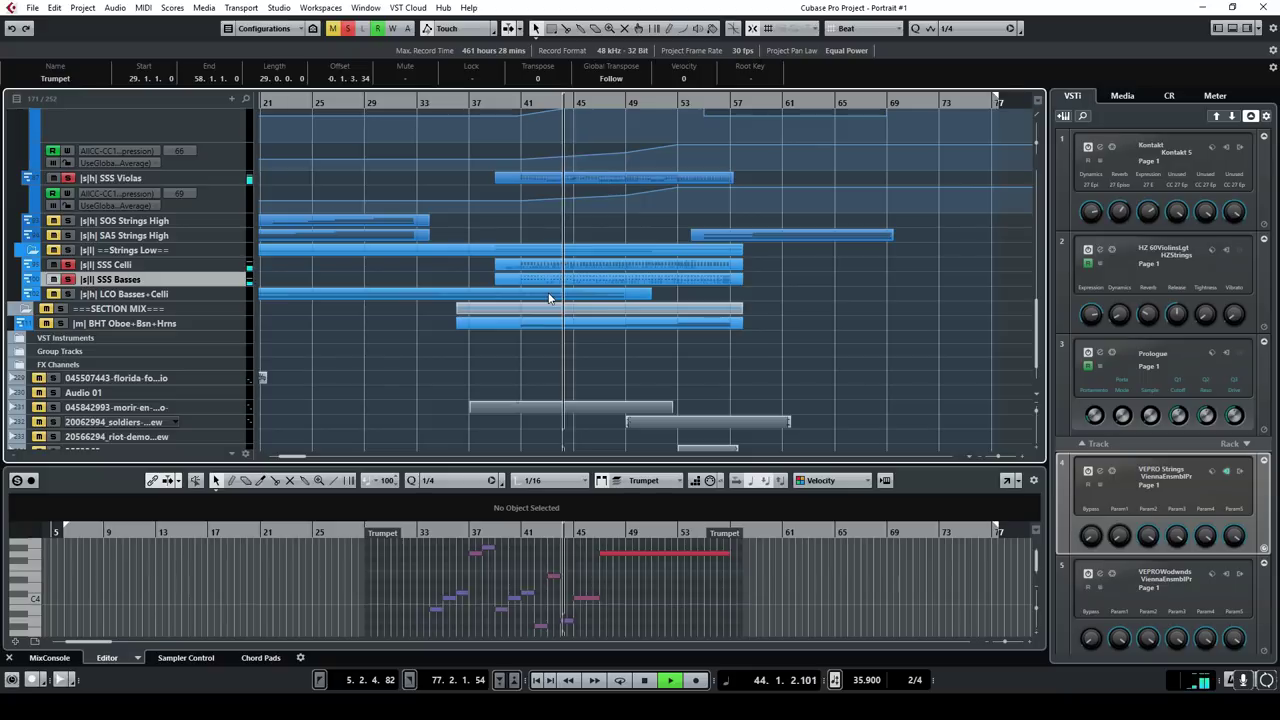
Step: Examine the SSS Violins I part's articulations in the separate Key Editor with an enlarged Articulations/Dynamics lane, and close the editor
scroll(548, 292, up, 4)
click(561, 270)
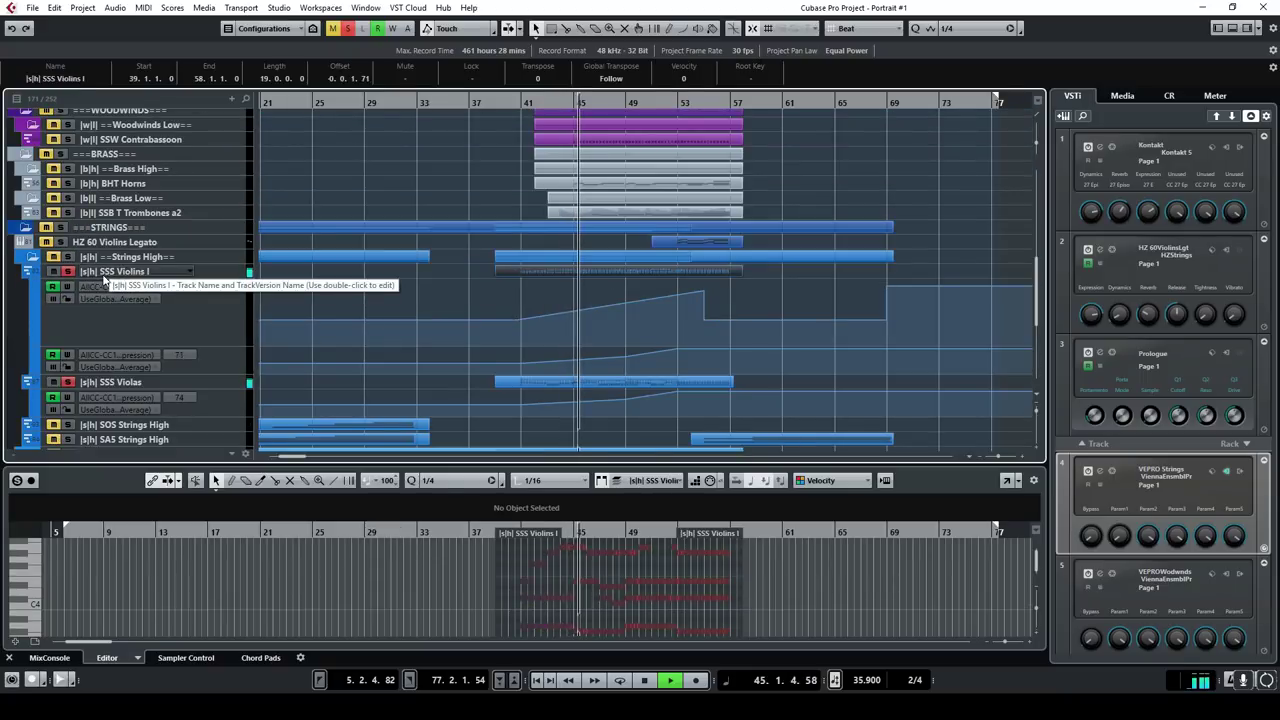
click(1005, 481)
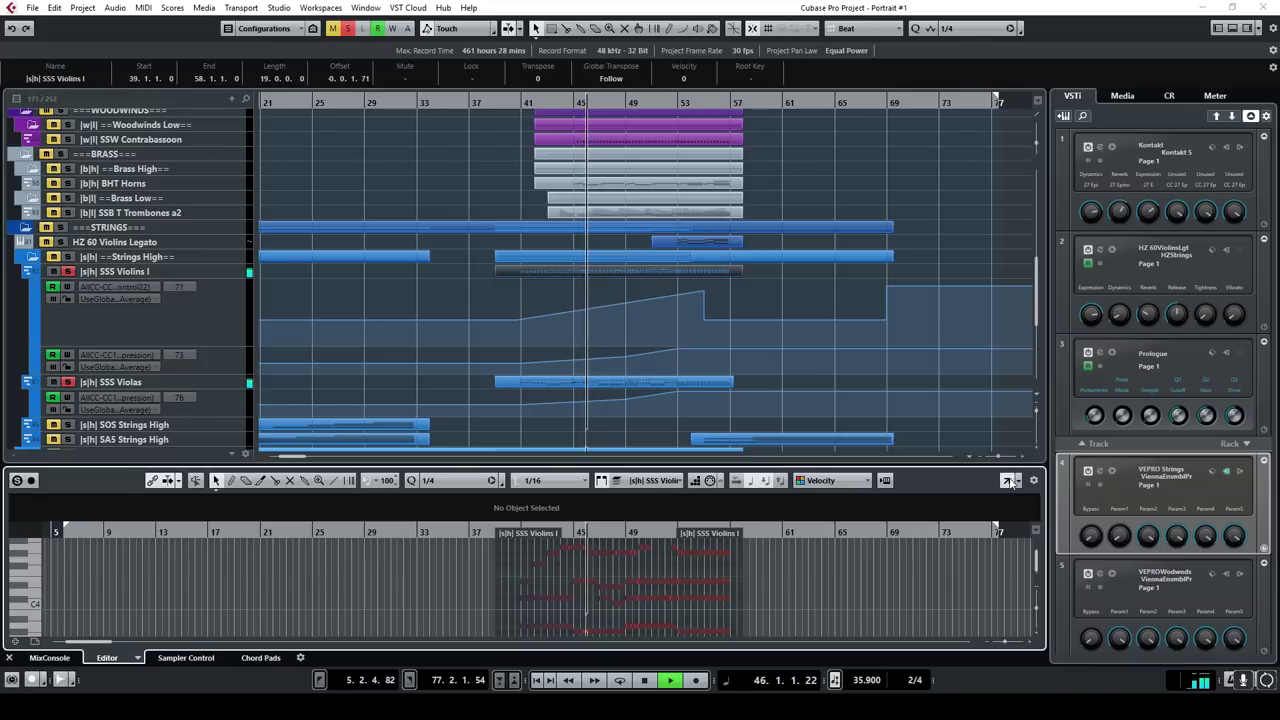
scroll(310, 392, up, 2)
click(134, 482)
click(200, 163)
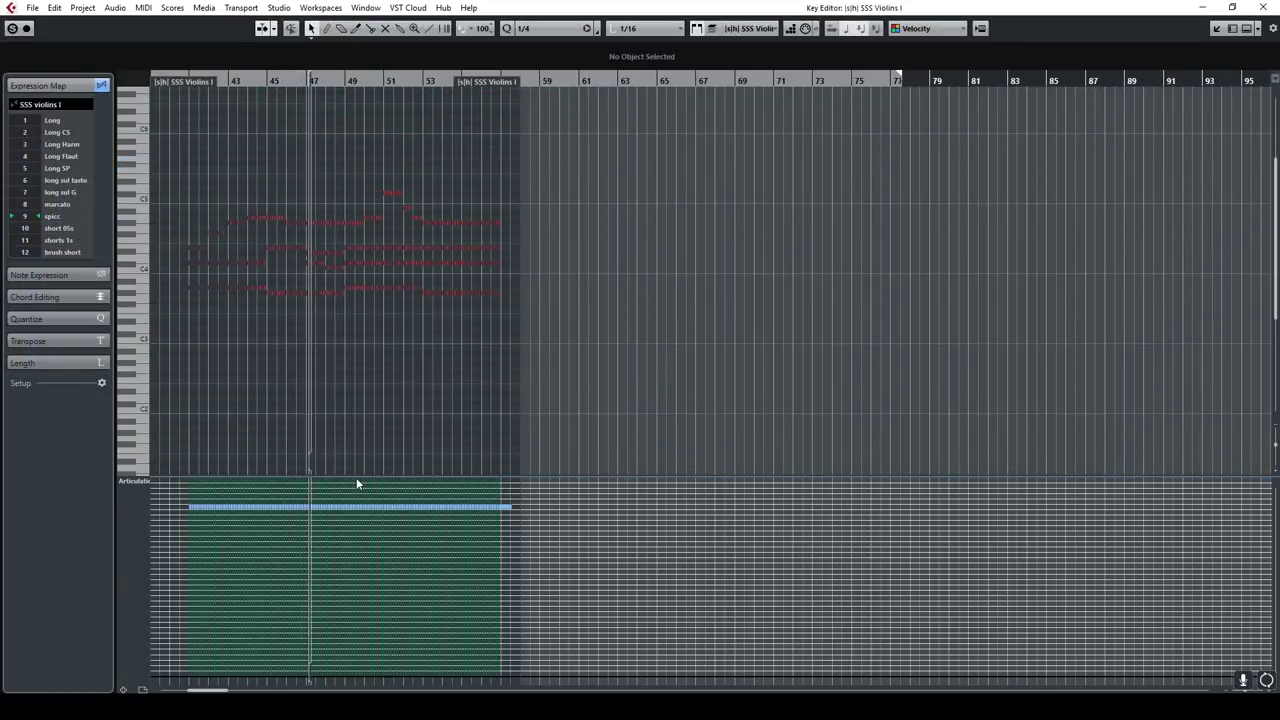
drag(356, 476, 376, 196)
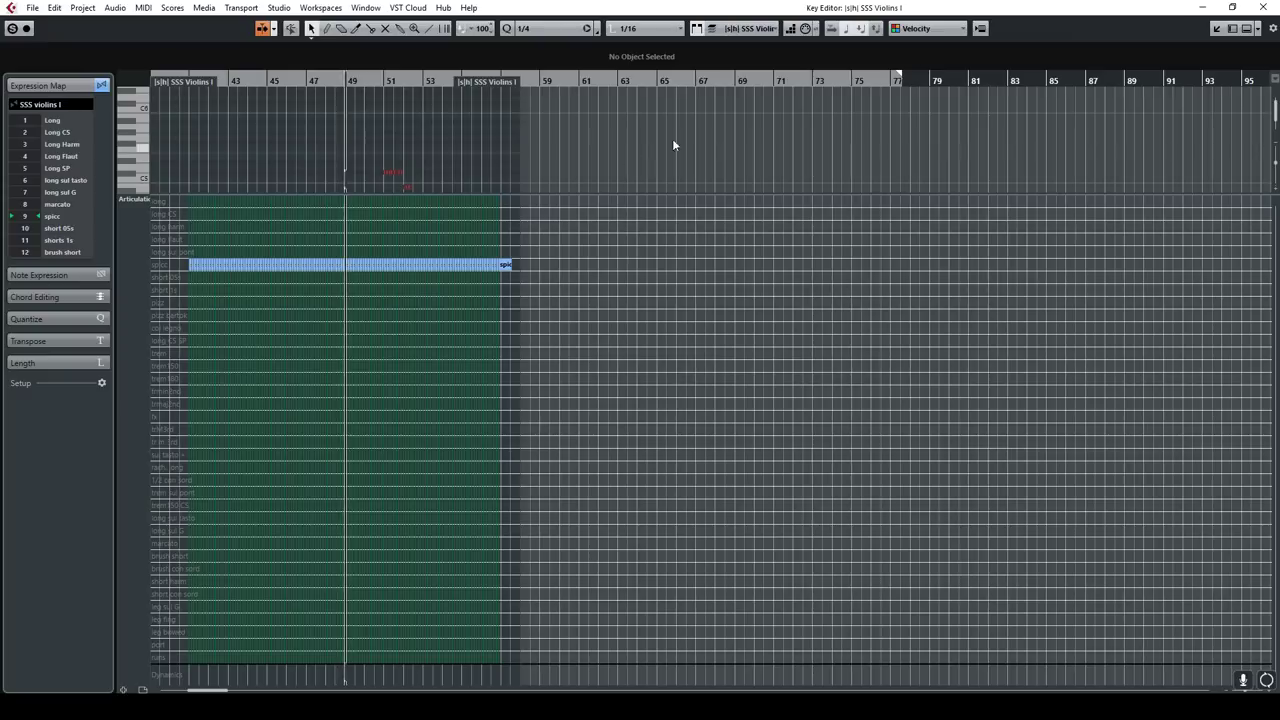
click(1207, 12)
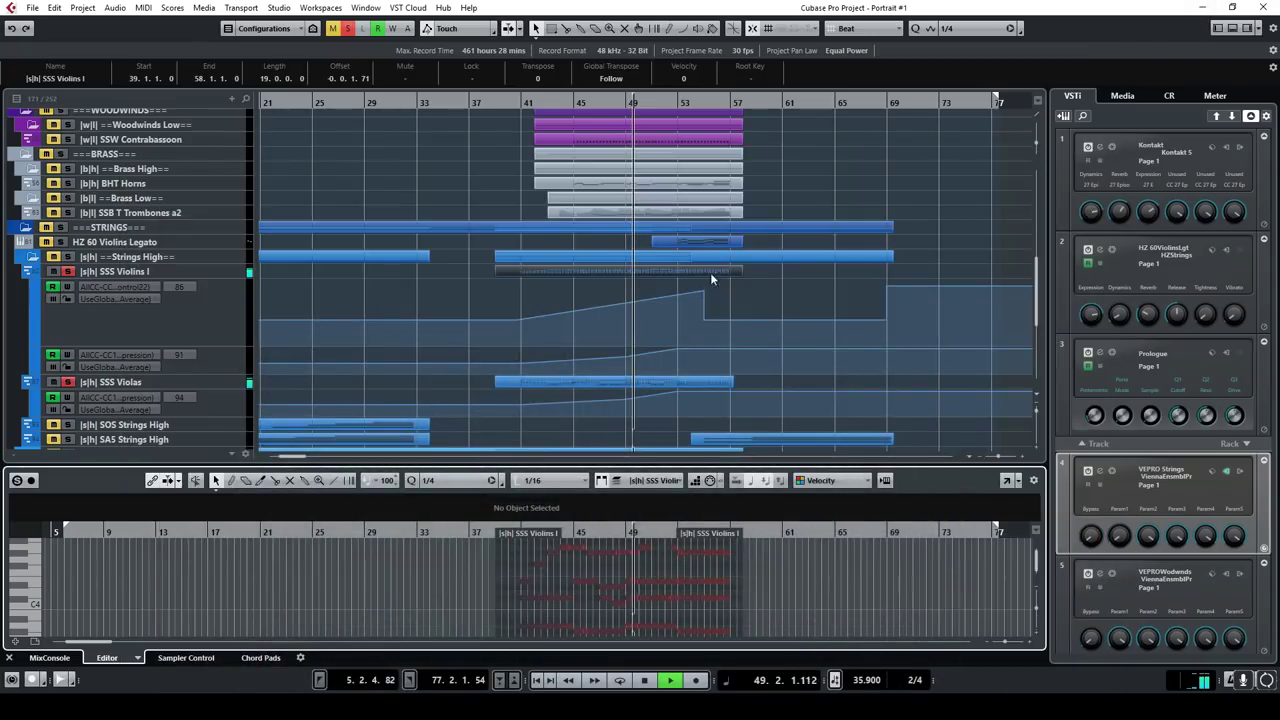
Step: View the SSS Violas part in the Key Editor with its Articulations/Dynamics lane, and return to the project
scroll(670, 385, down, 2)
scroll(696, 336, down, 3)
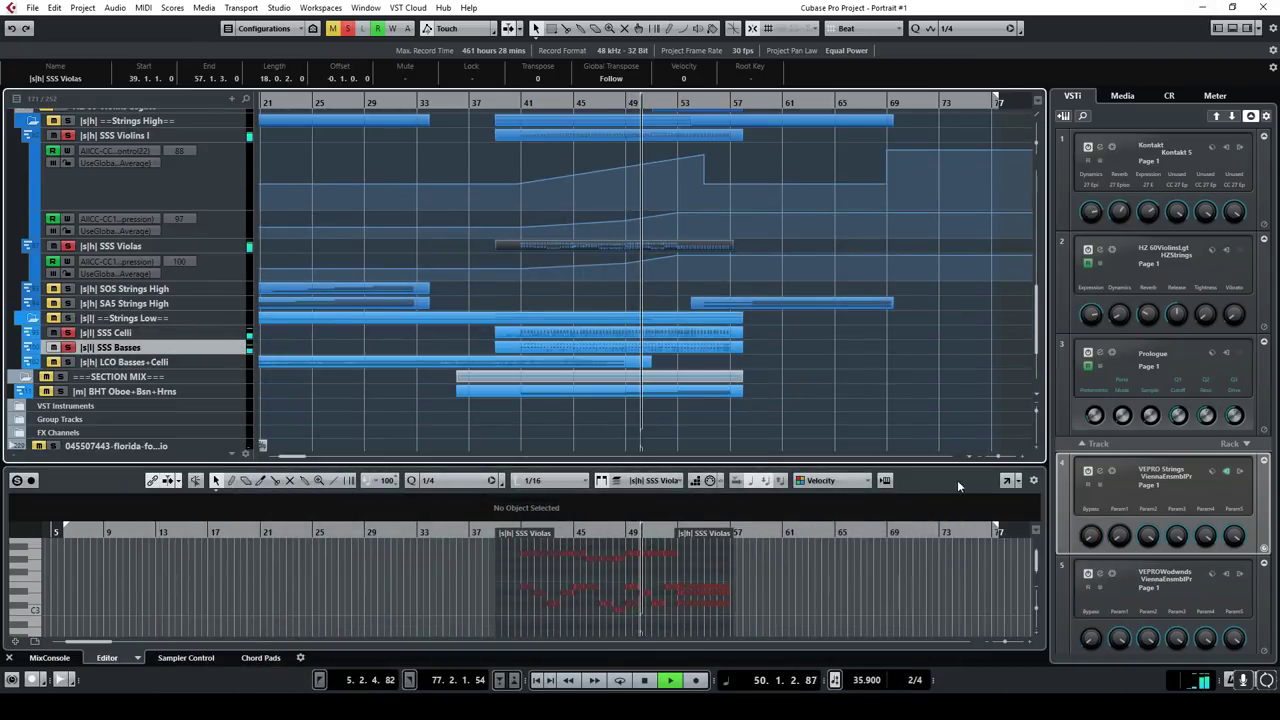
key(ctrl+e)
click(135, 400)
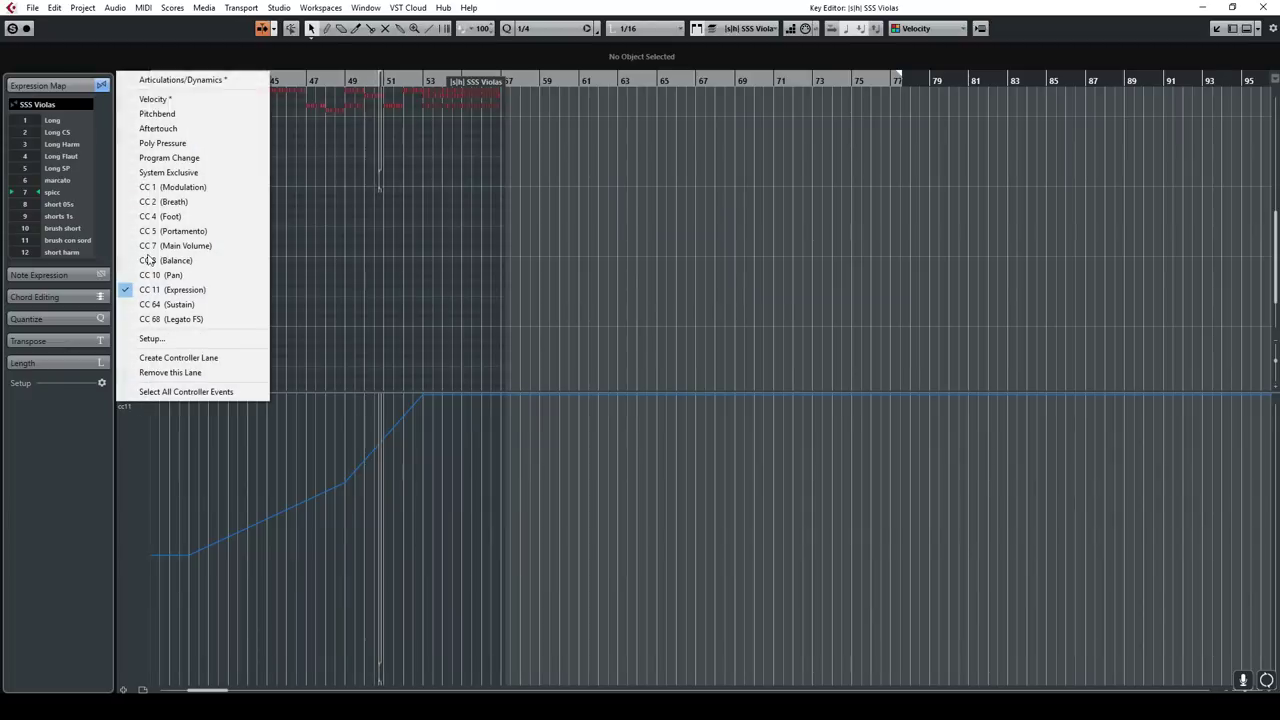
click(175, 79)
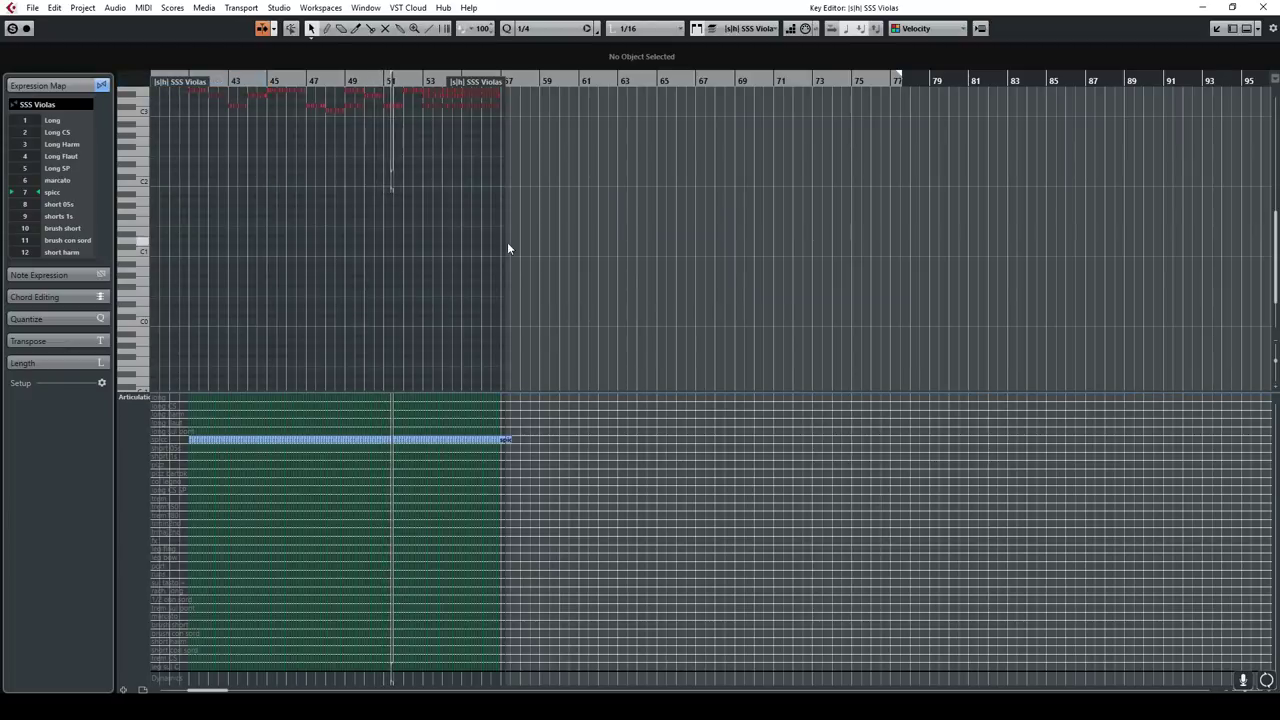
key(ctrl+e)
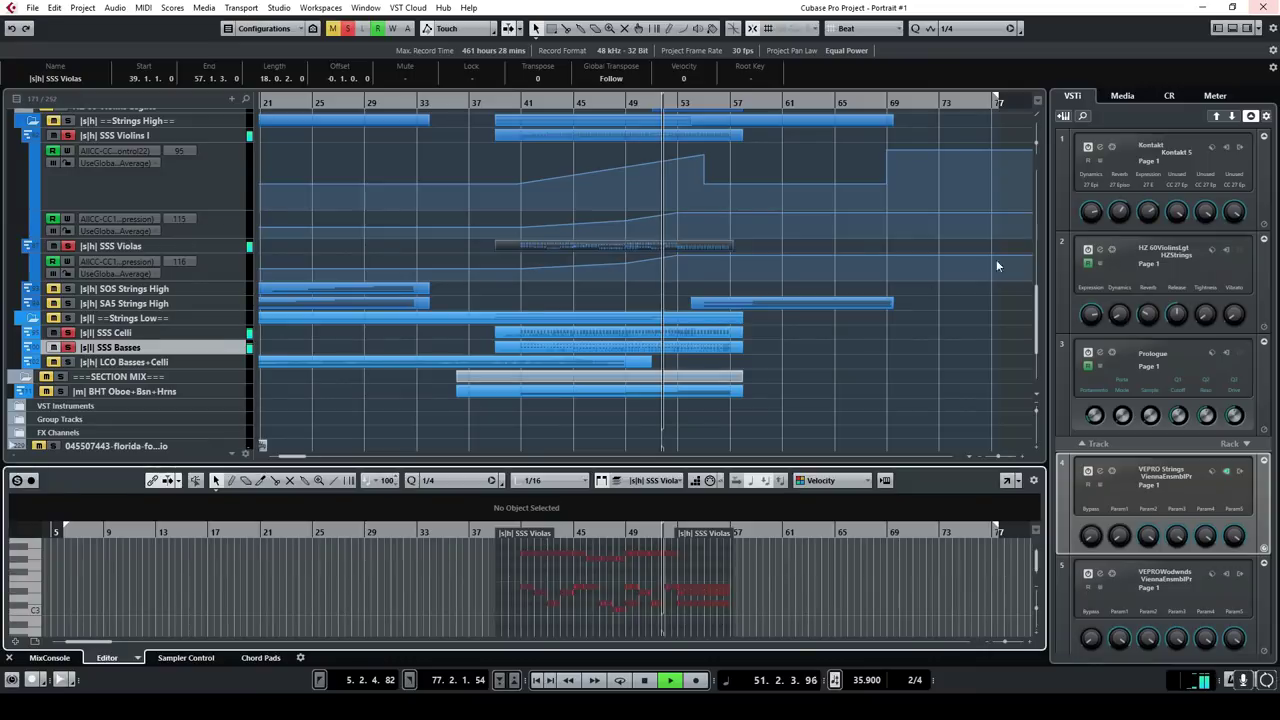
Step: Inspect the SSS Celli part's Articulations/Dynamics lane in the Key Editor and close the editor
click(646, 334)
click(1008, 482)
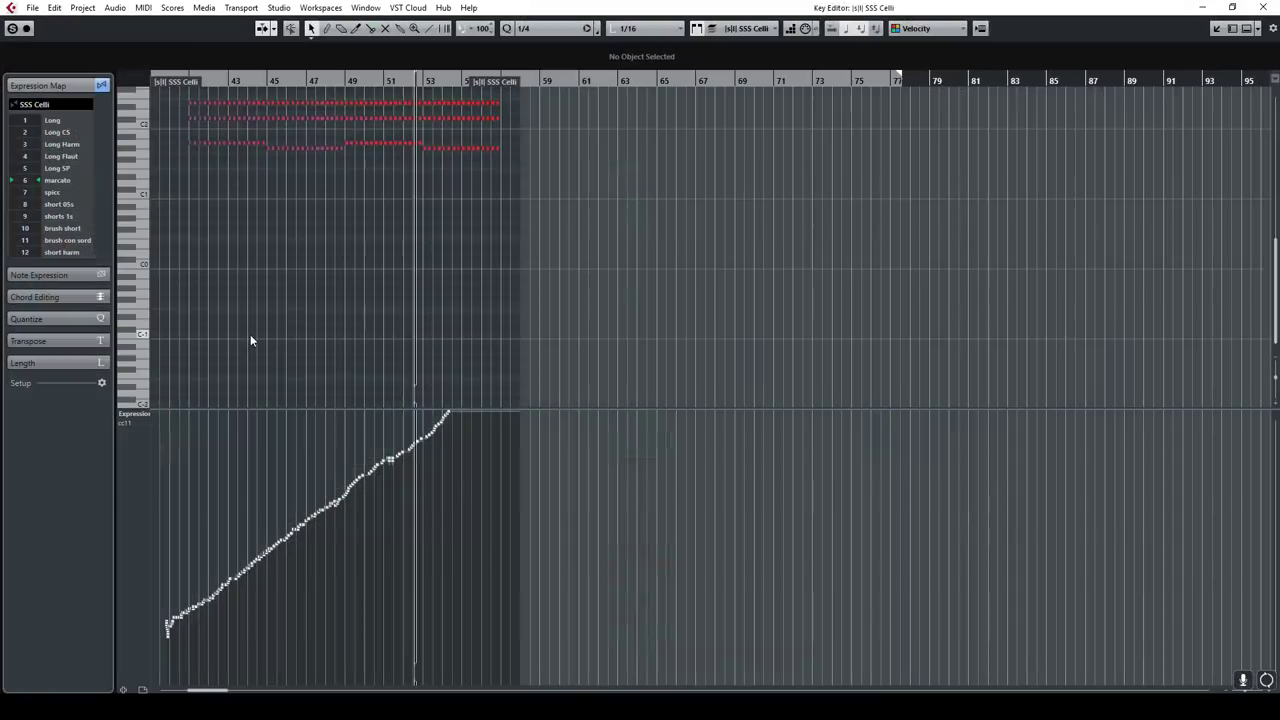
click(148, 417)
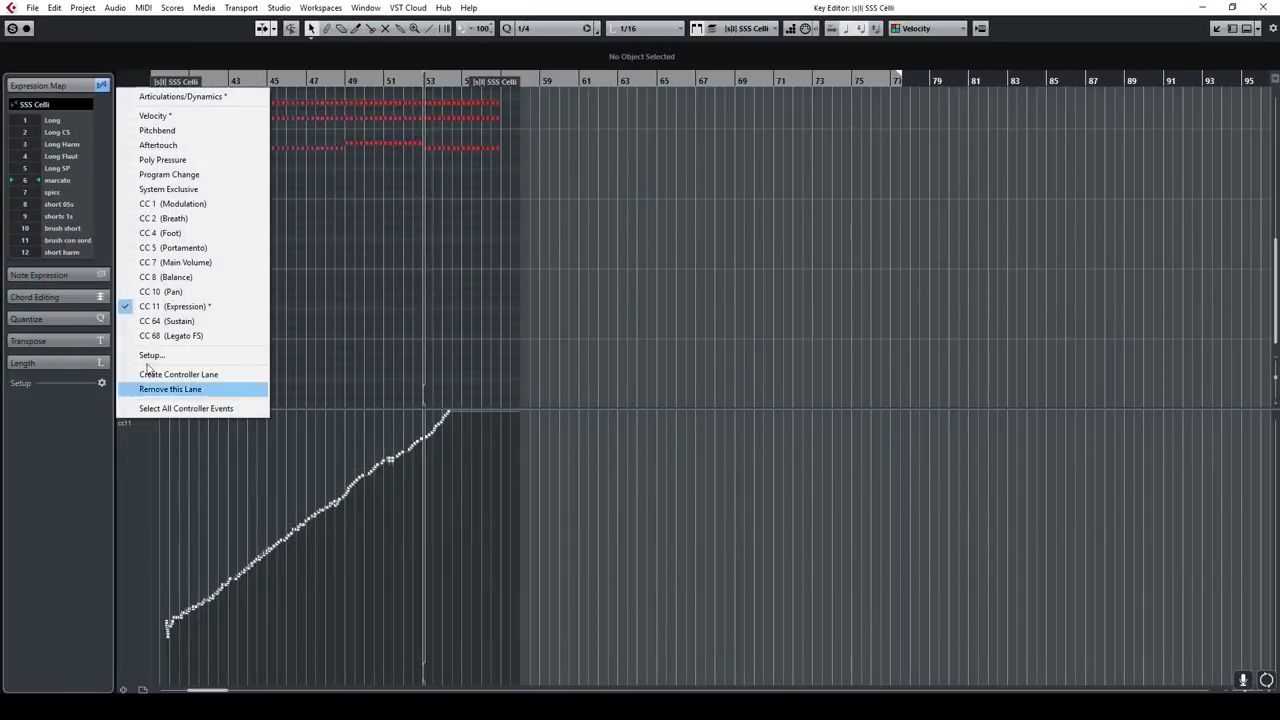
click(176, 97)
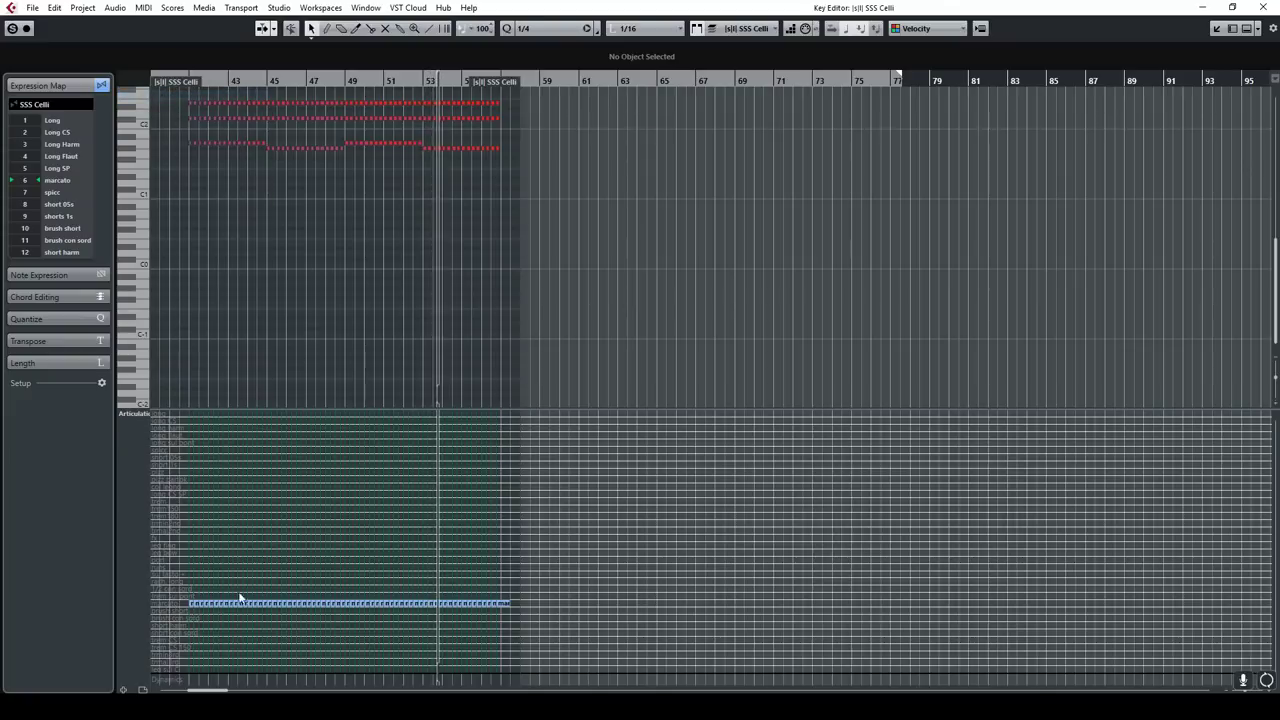
click(1264, 10)
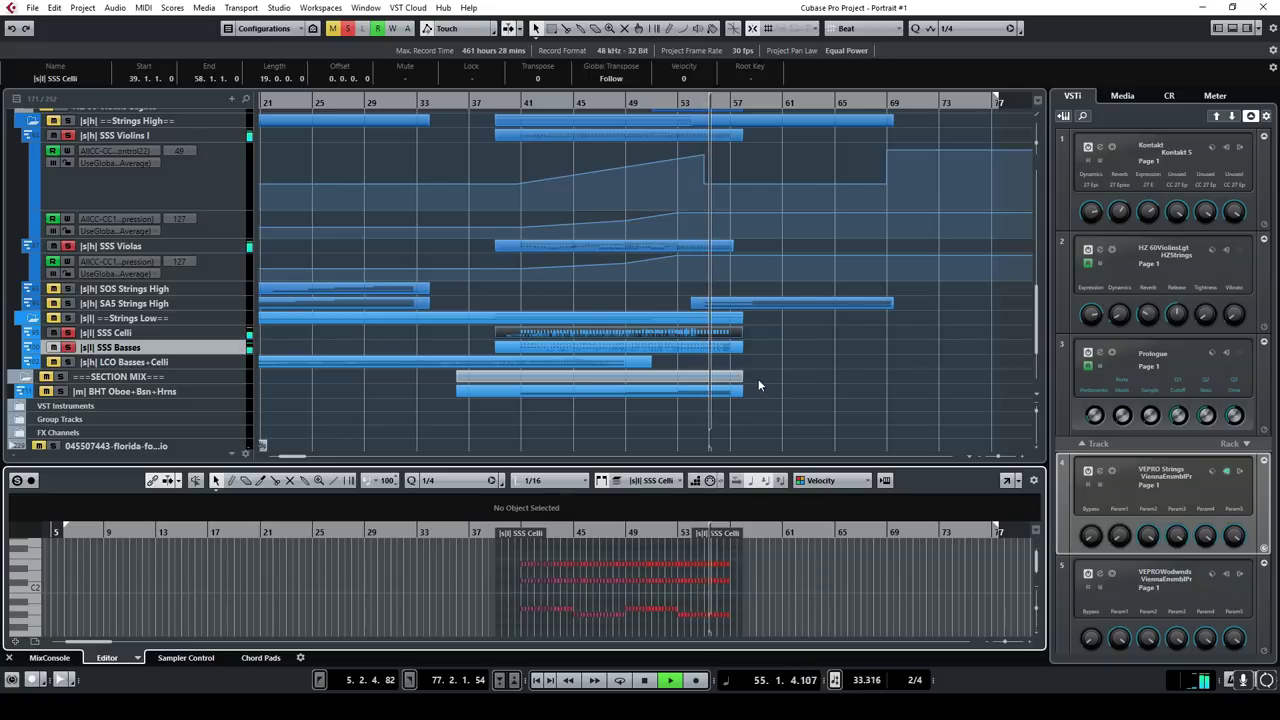
Step: Open the Tempo Track Editor, examine the tempo curve around bars 53 to 69, and close it with playback stopped
click(82, 7)
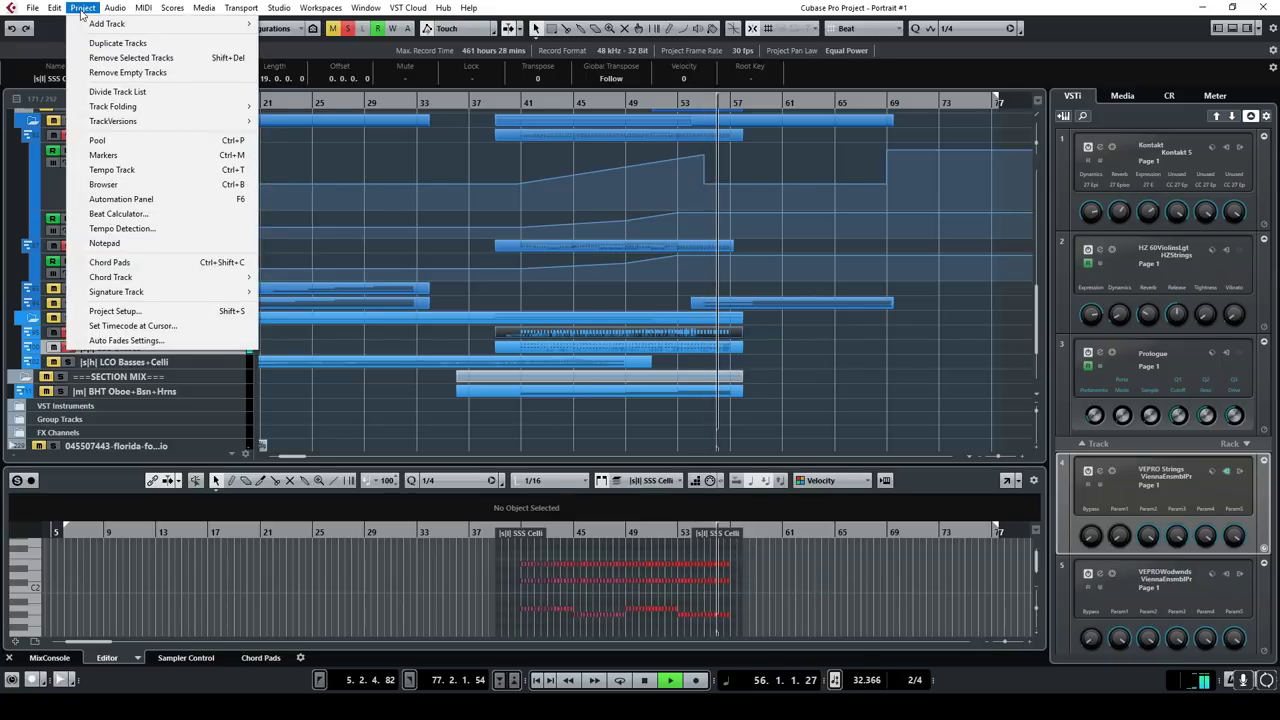
click(144, 171)
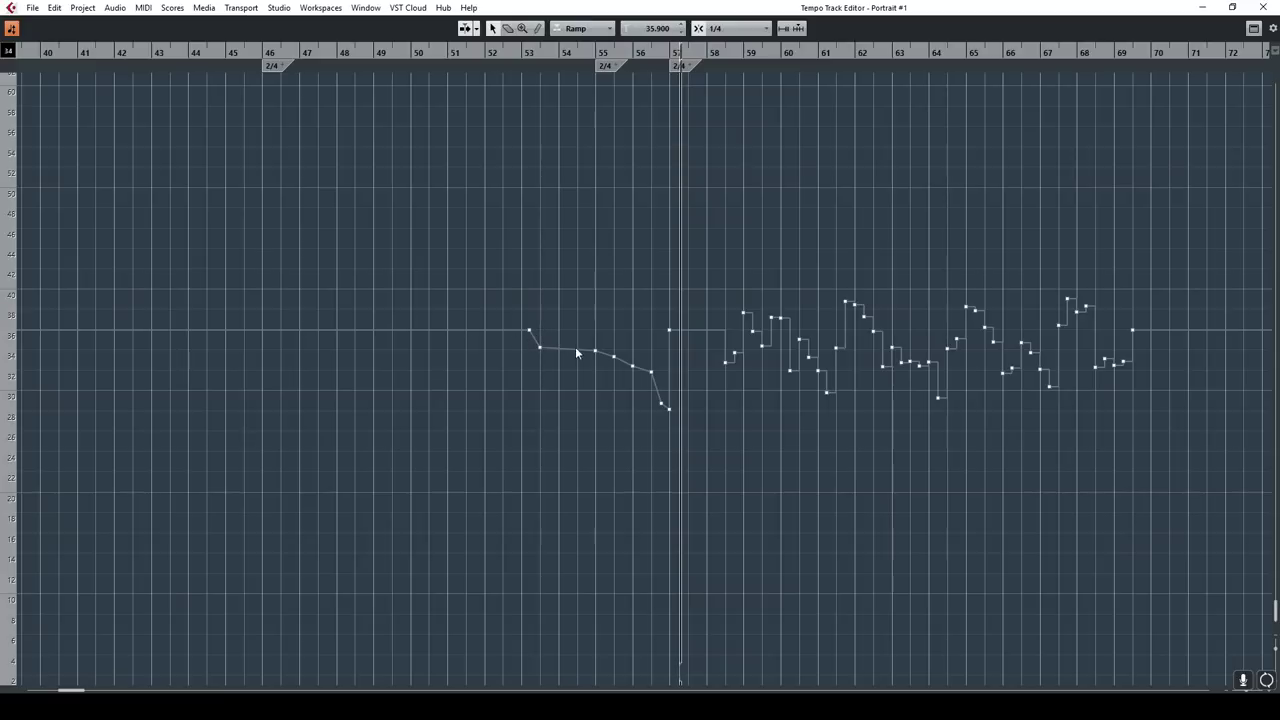
click(1244, 7)
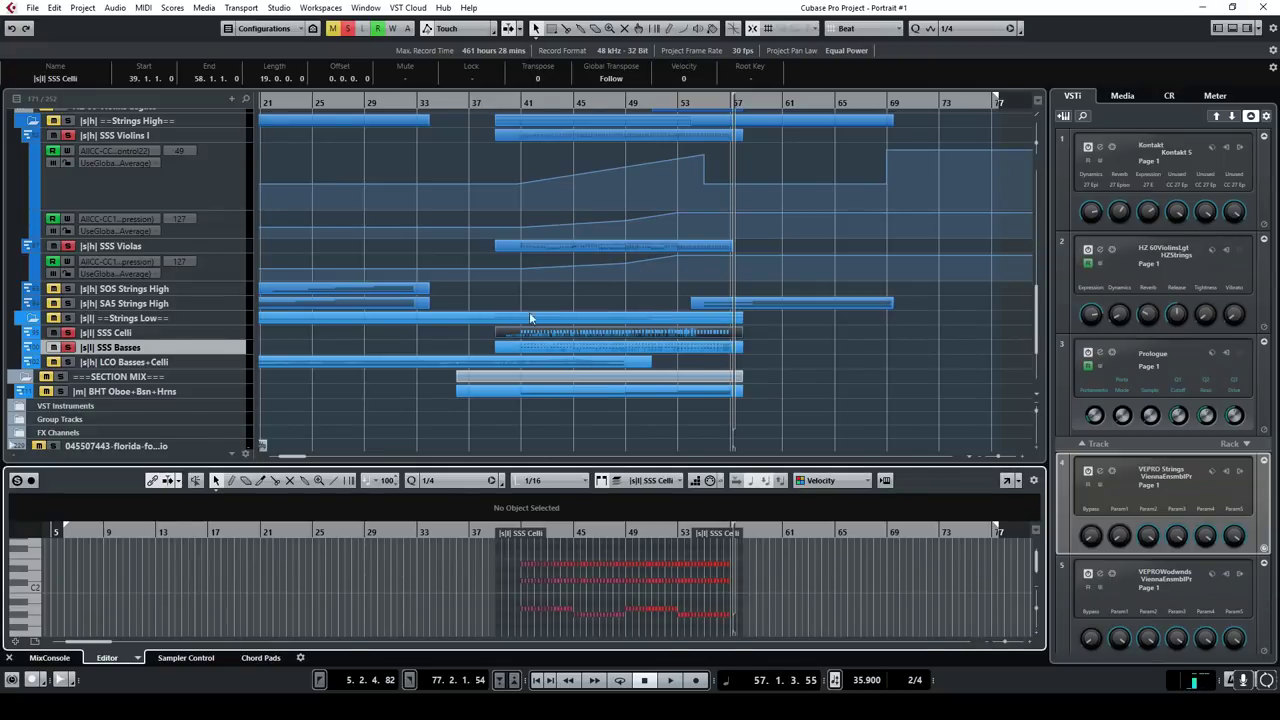
Step: Clear the string solos, play the soloed Piano track briefly from about bar 35, and stop and clear its solo
scroll(580, 288, up, 2)
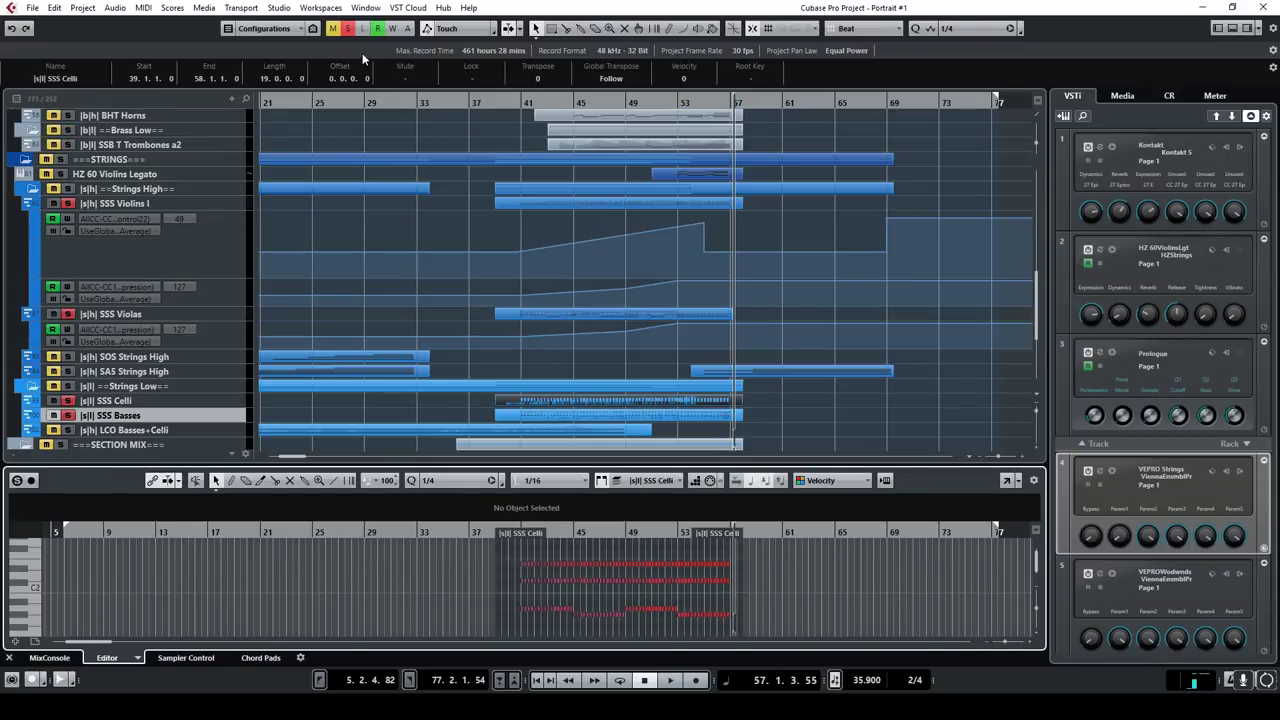
scroll(455, 190, up, 10)
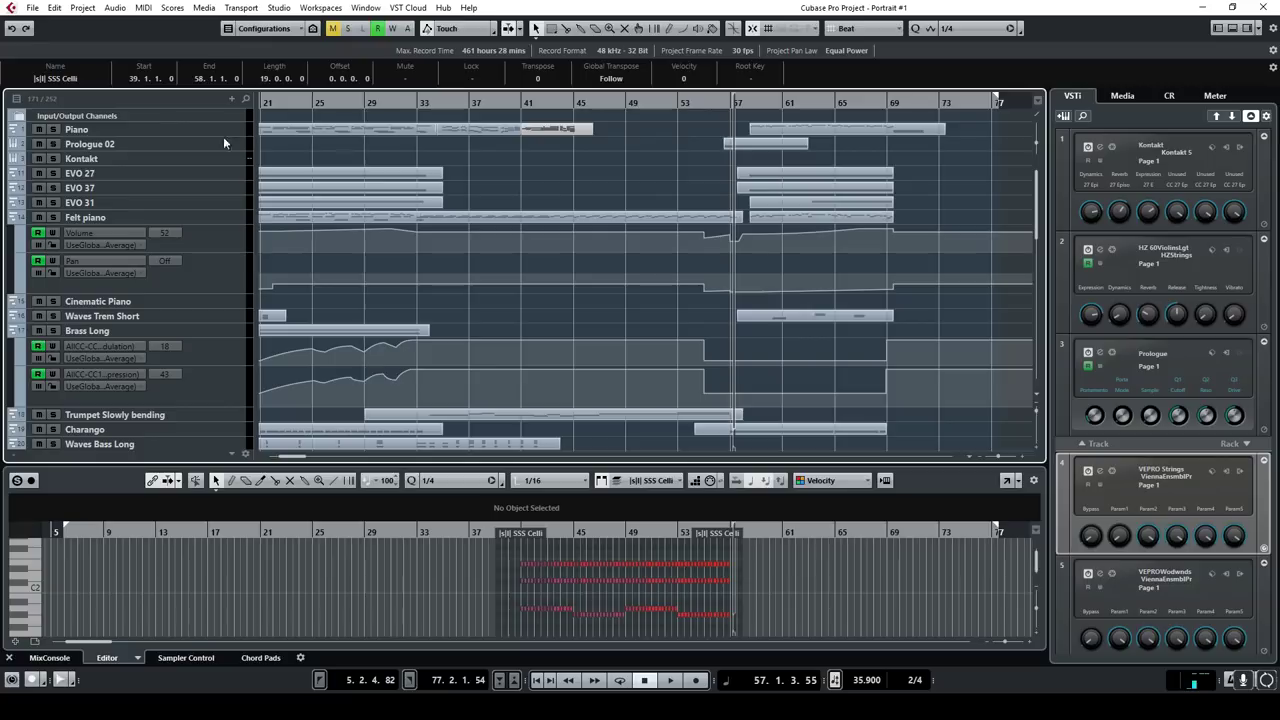
click(53, 130)
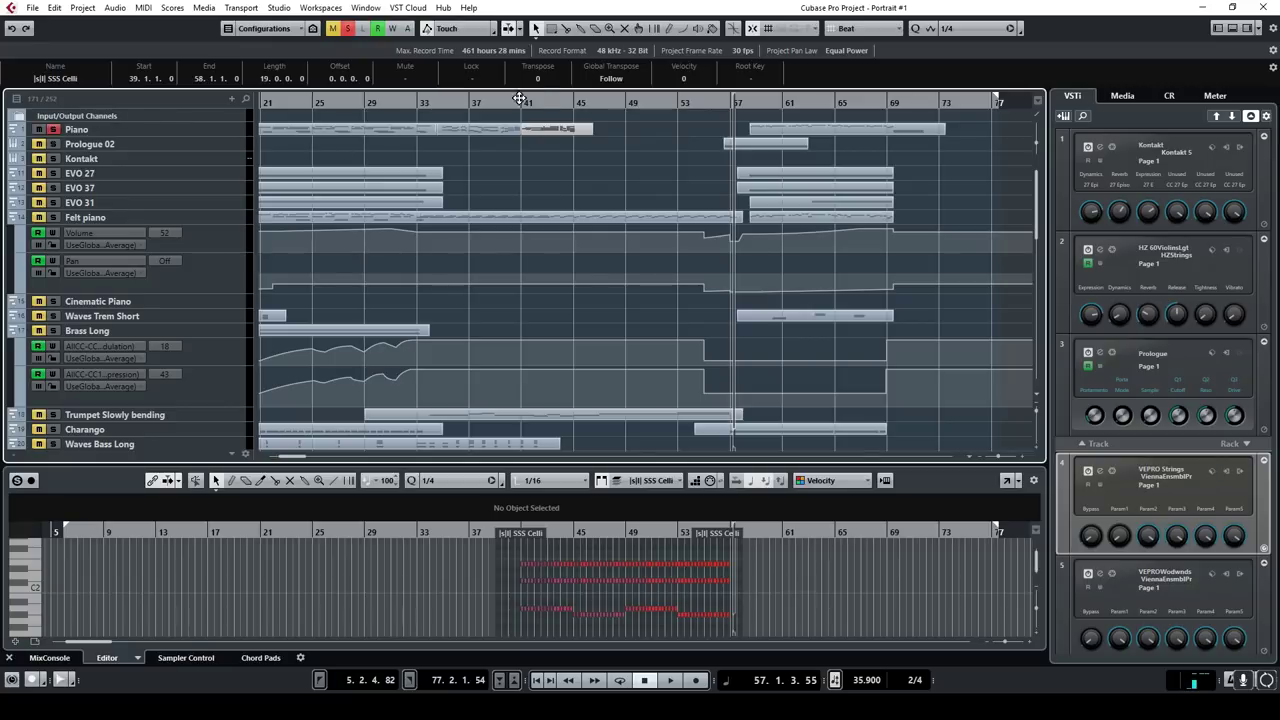
click(441, 101)
key(space)
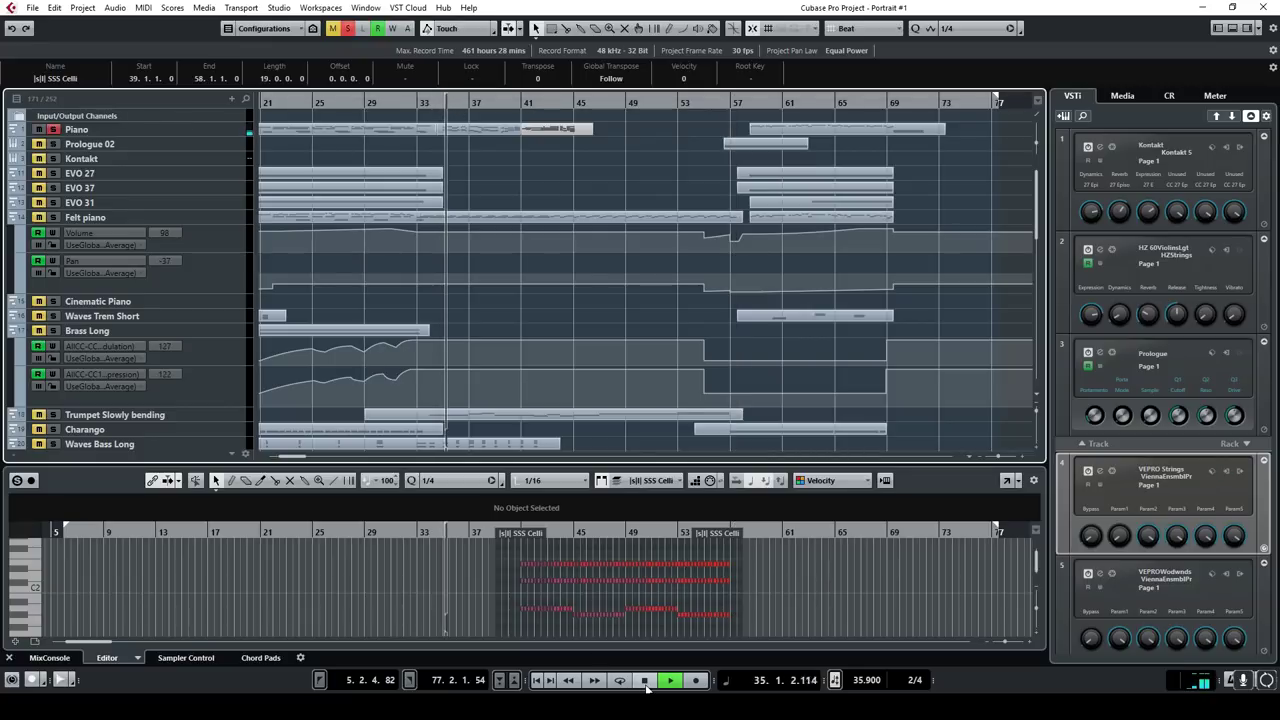
scroll(533, 285, down, 5)
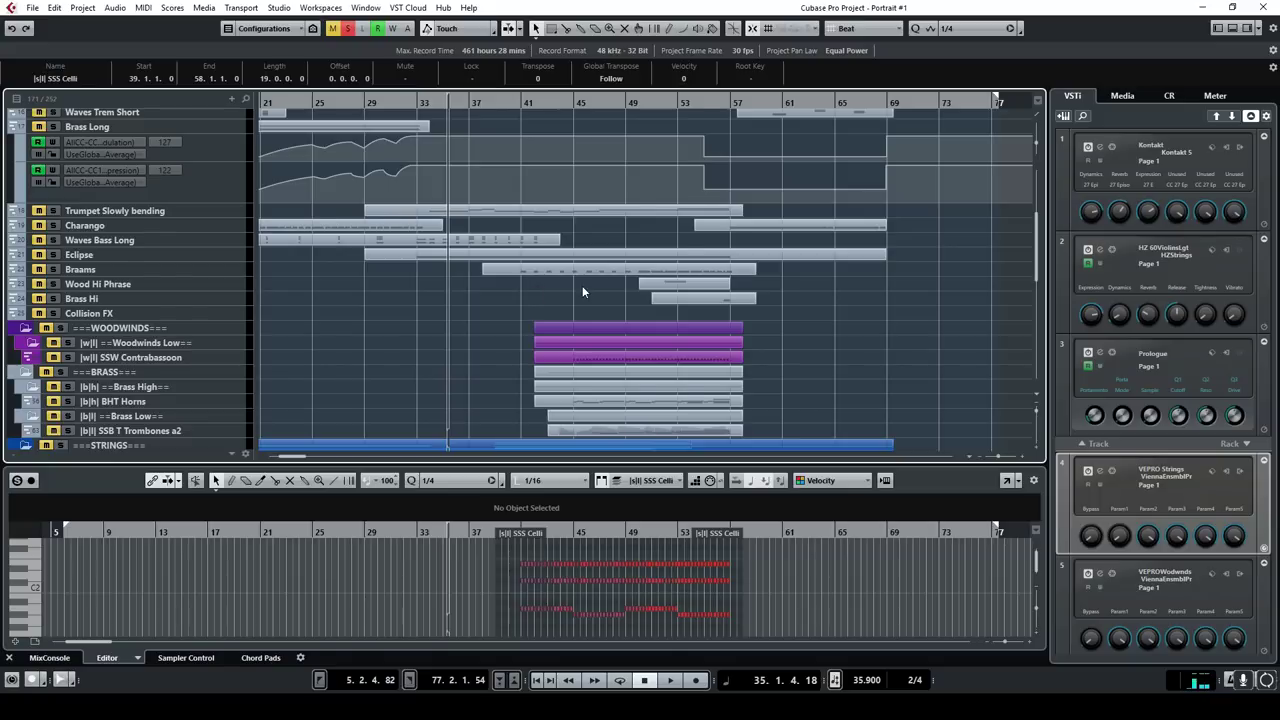
scroll(582, 285, down, 2)
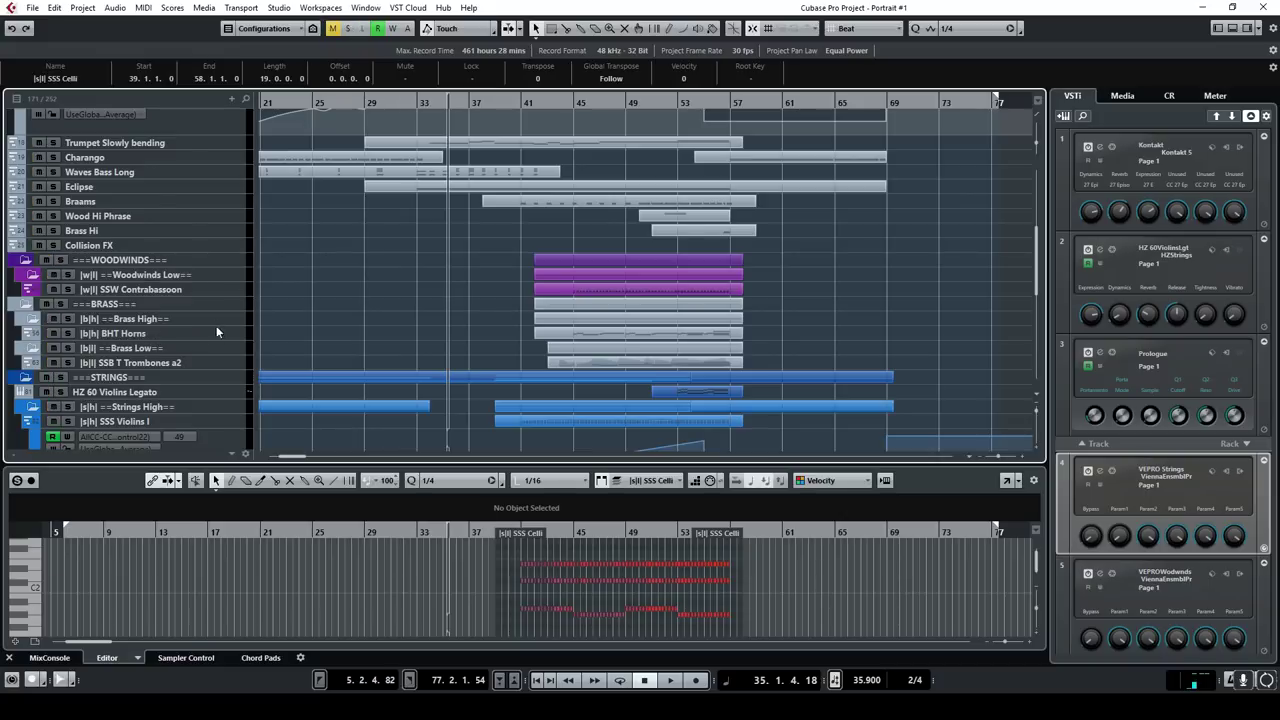
Step: Solo the BHT Horns and SSB T Trombones a2 tracks and play them from bar 45
click(112, 336)
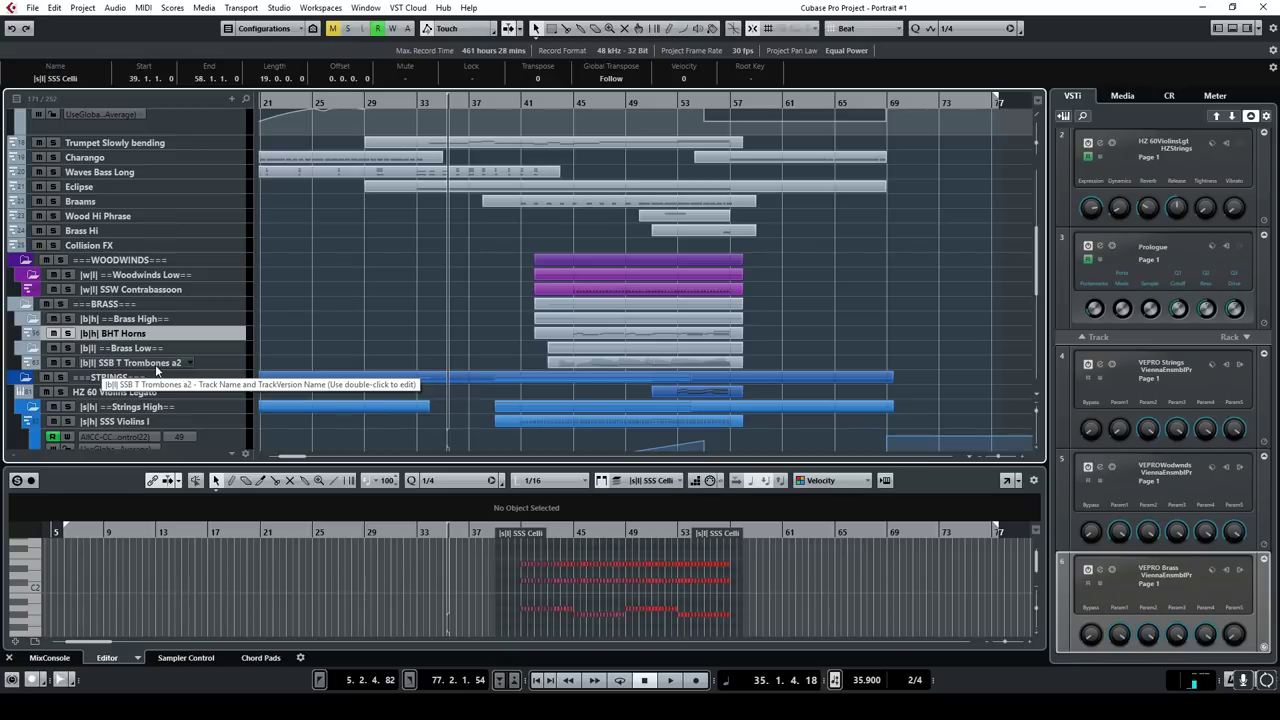
click(68, 334)
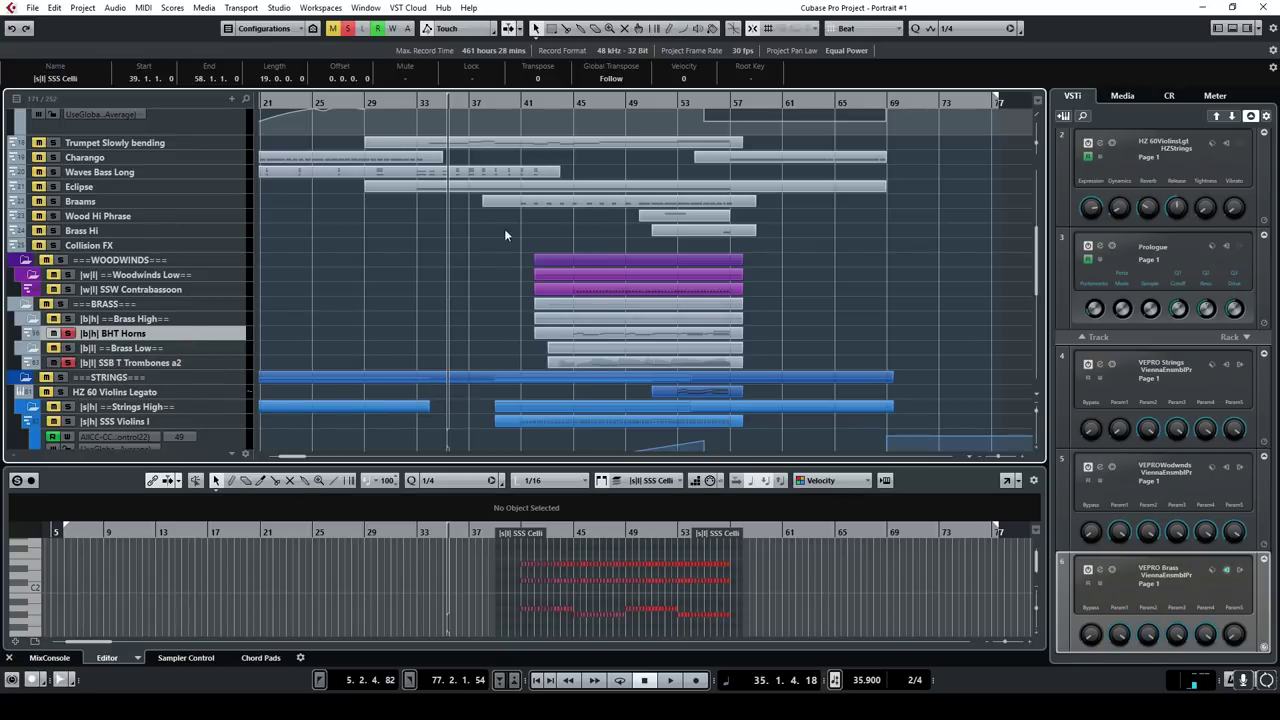
click(575, 101)
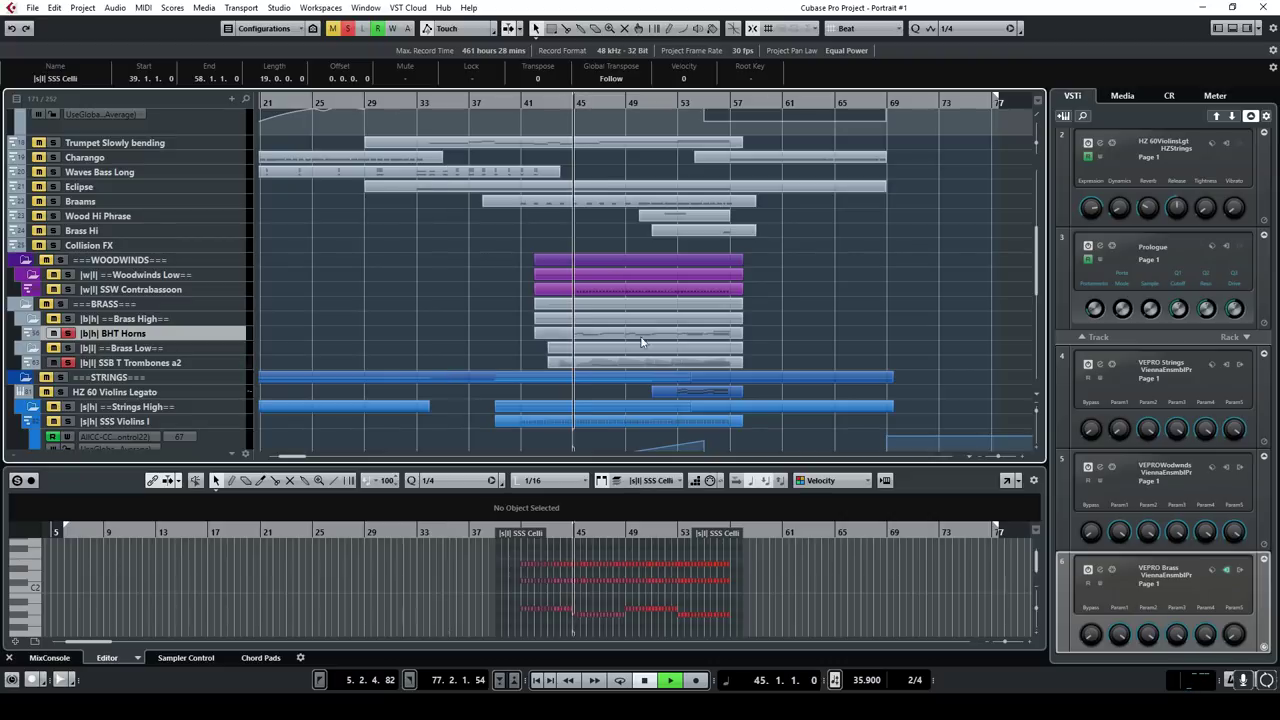
Step: Show the used automation of the BHT Horns and SSB T Trombones a2 tracks during playback
right_click(236, 336)
click(333, 525)
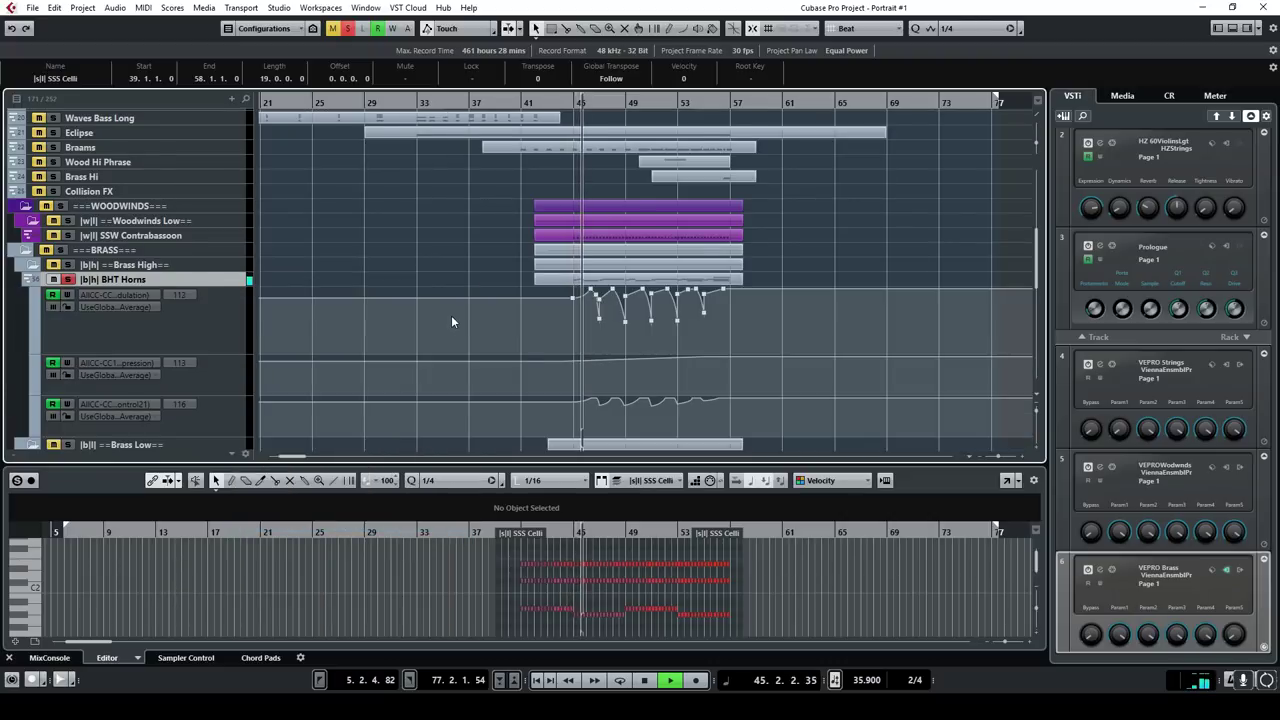
scroll(451, 315, down, 3)
right_click(222, 398)
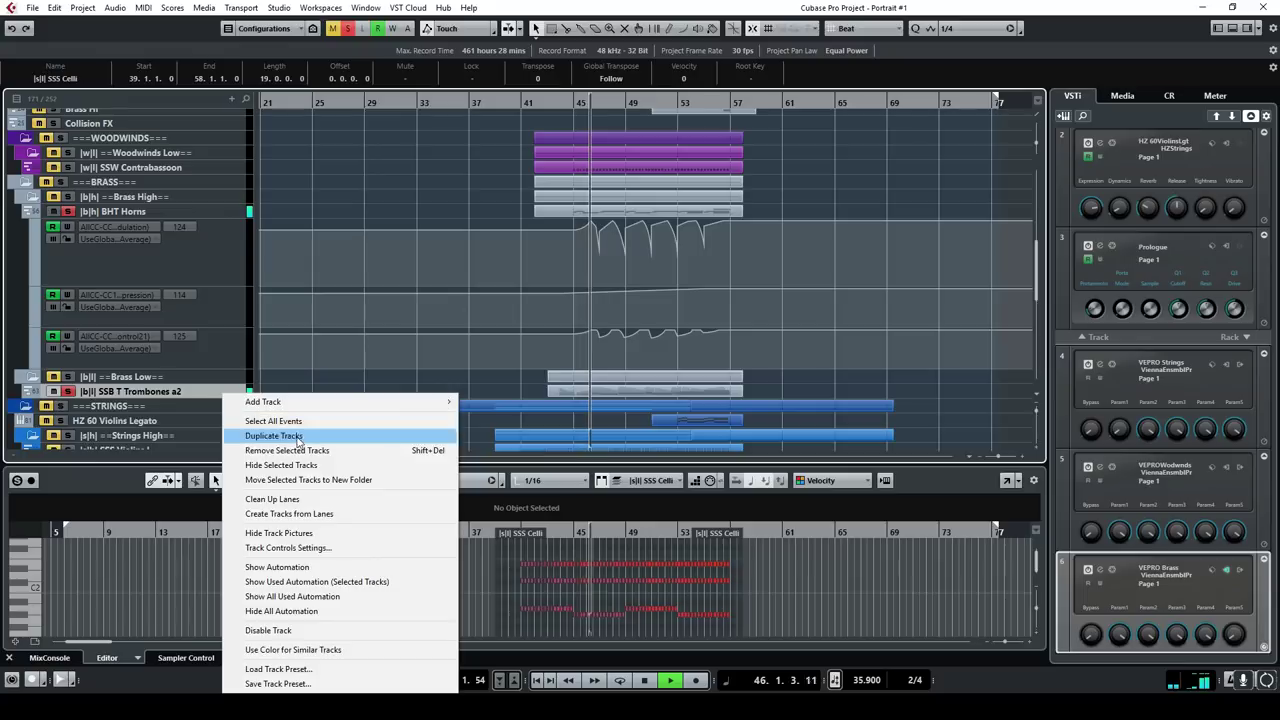
click(316, 581)
Step: Open the BHT Horns and SSB T Trombones a2 parts together in the Key Editor and select the horns' D#3 note at bar 45
scroll(523, 290, up, 3)
scroll(523, 296, up, 2)
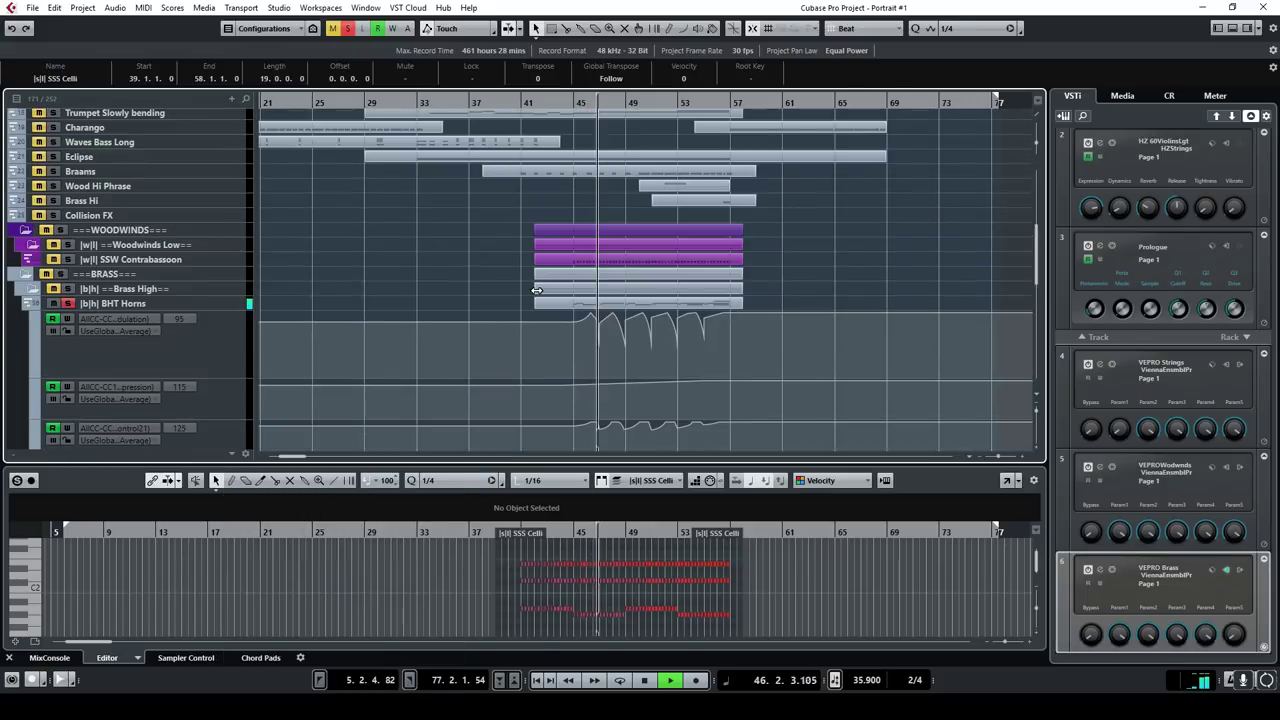
click(630, 303)
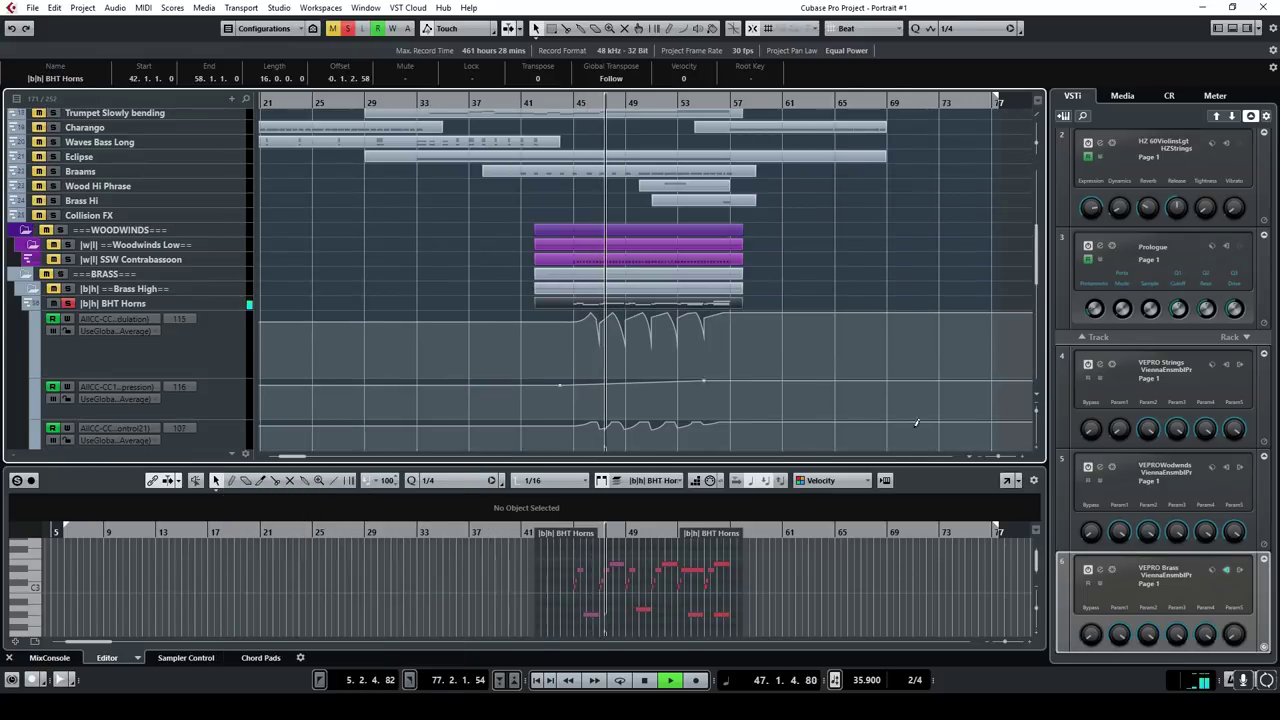
scroll(693, 283, down, 4)
click(658, 345)
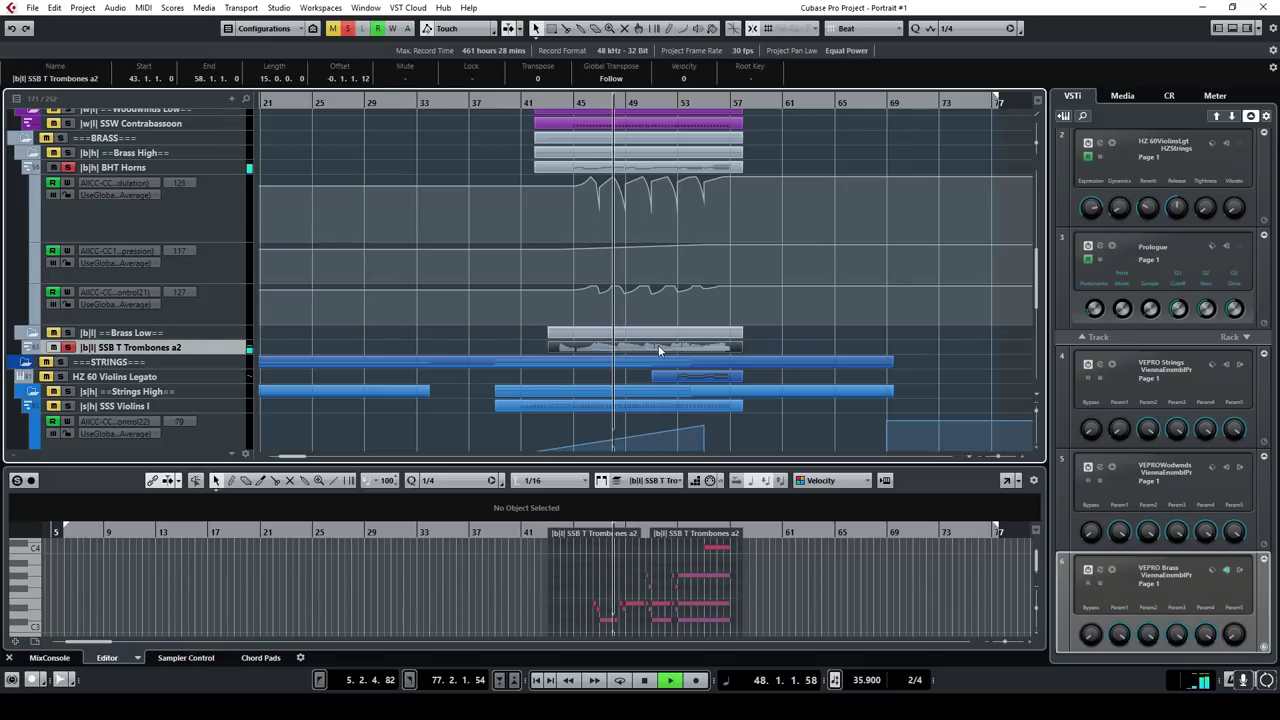
click(1006, 480)
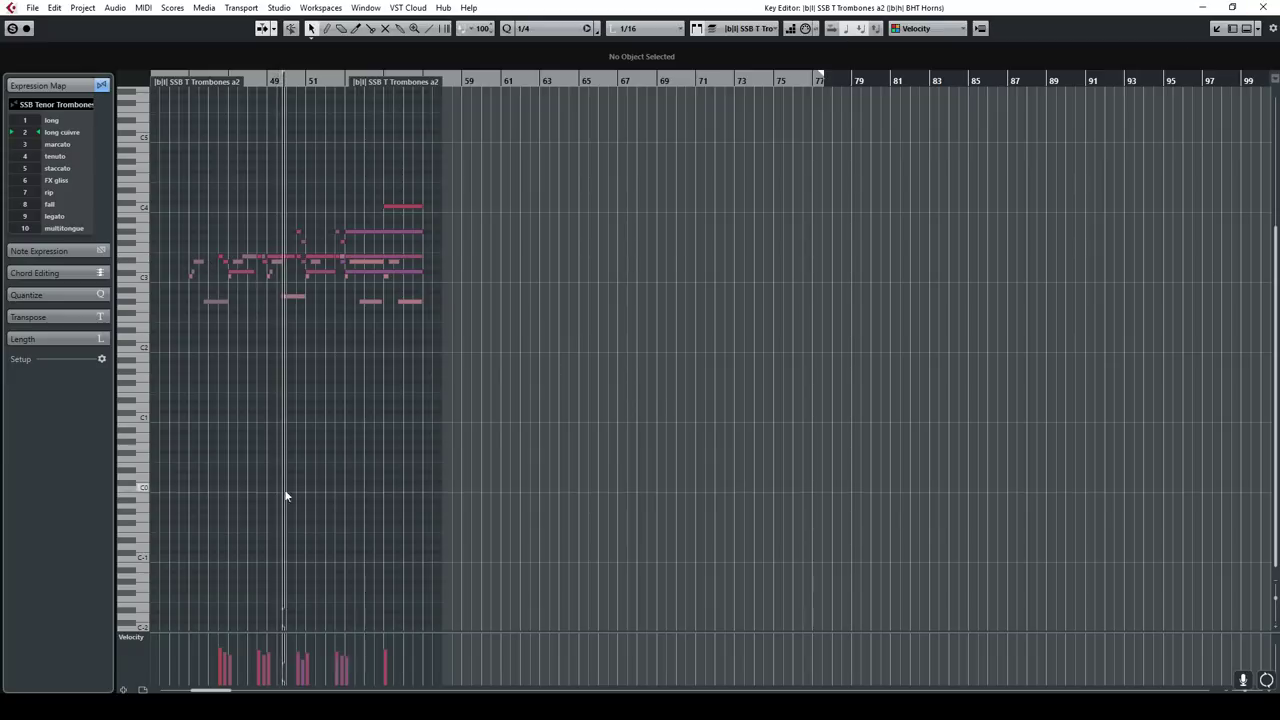
click(199, 263)
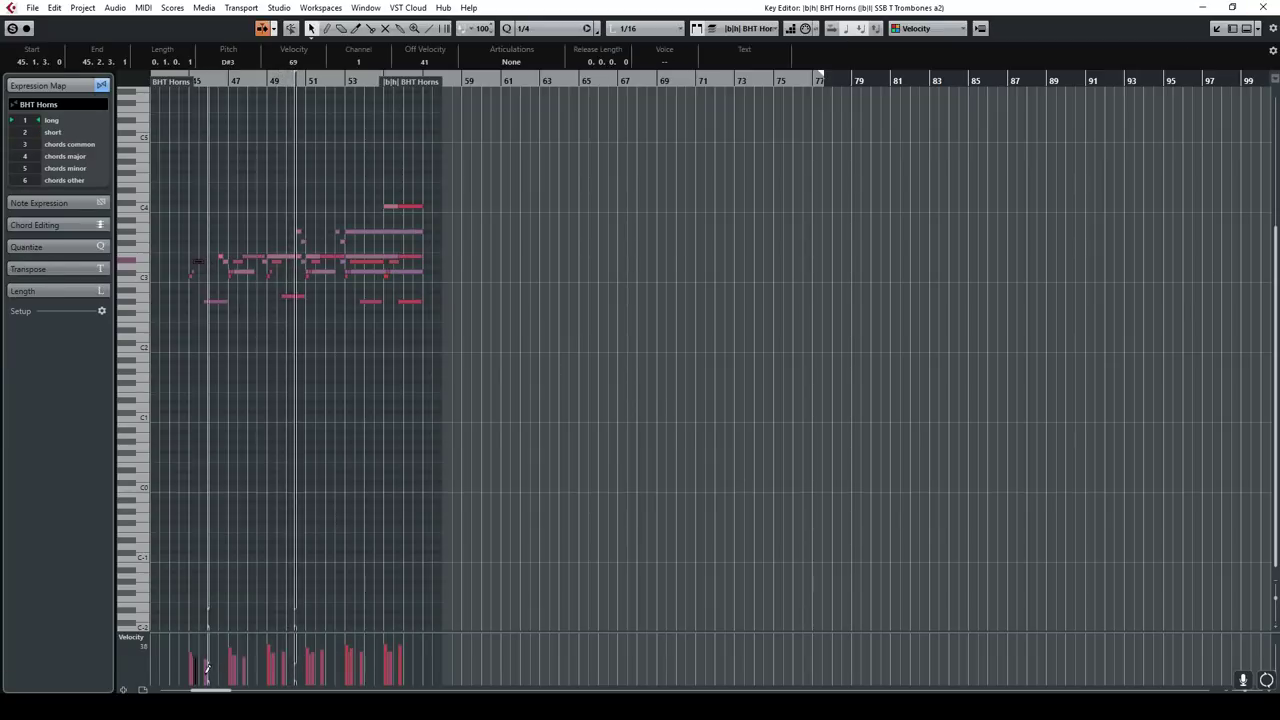
Step: Show the Articulations/Dynamics lane for the horns and trombones parts in the Key Editor, and close the editor
click(131, 637)
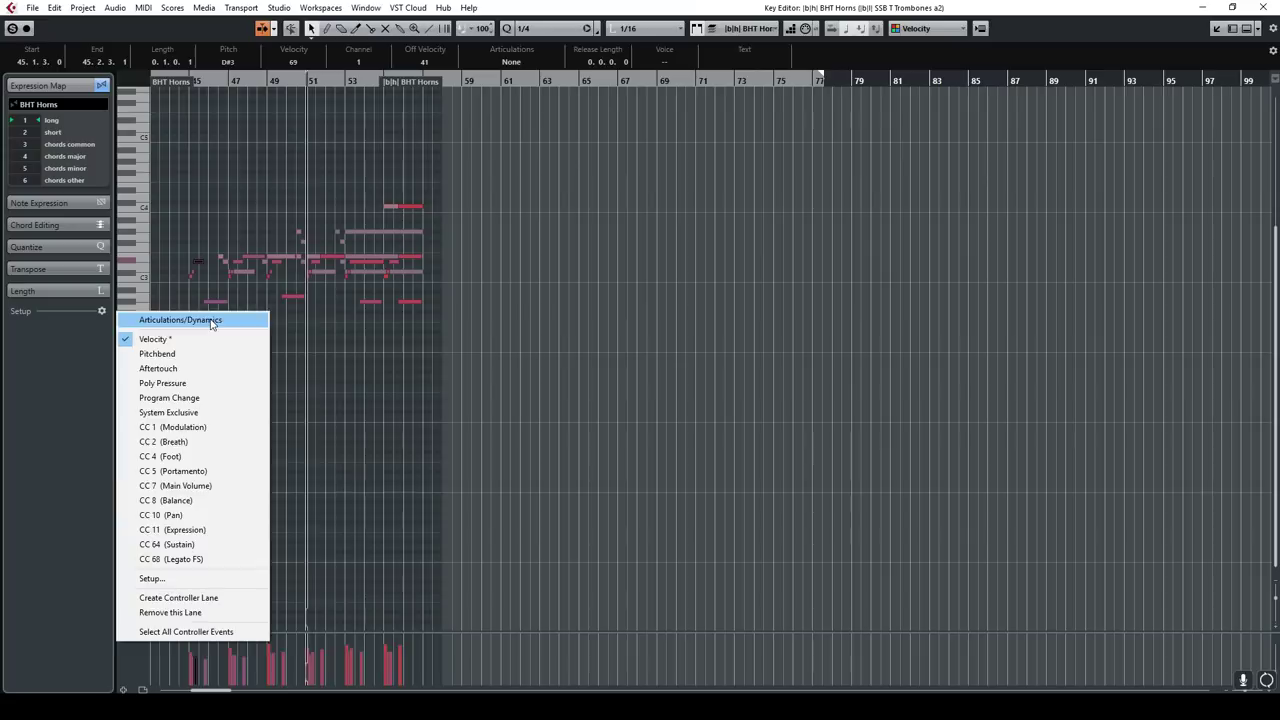
click(187, 319)
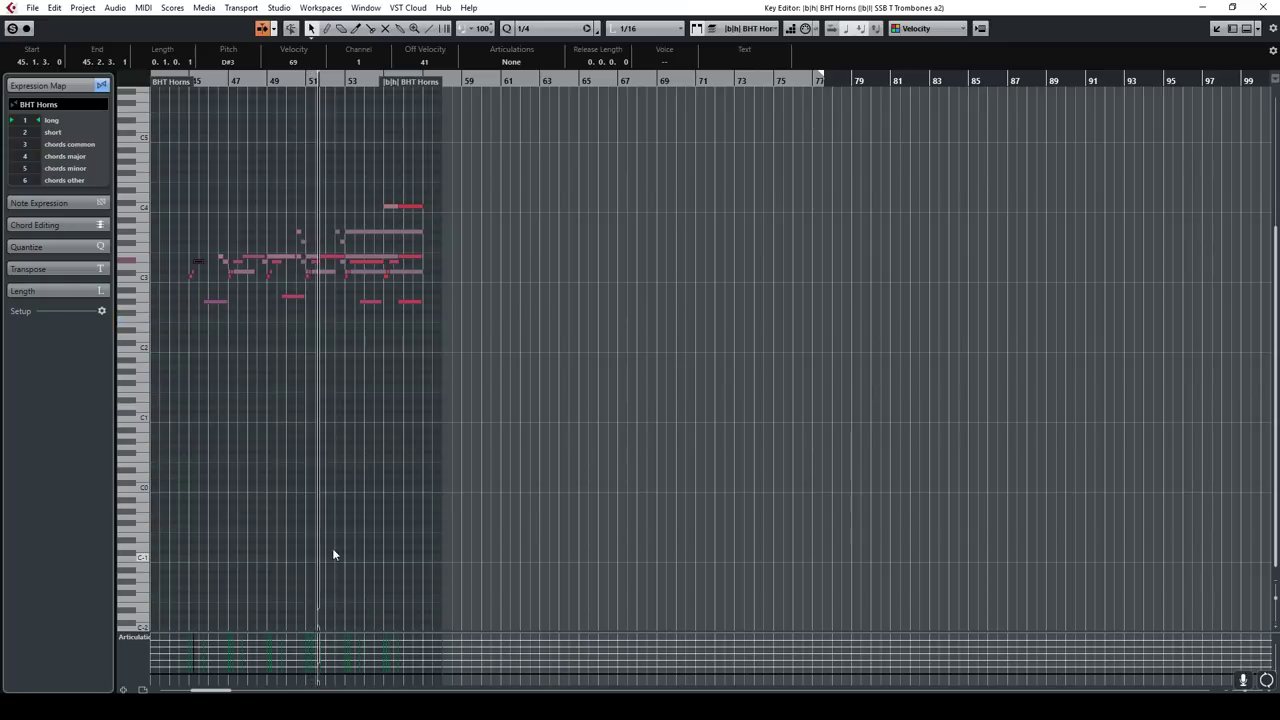
click(1262, 7)
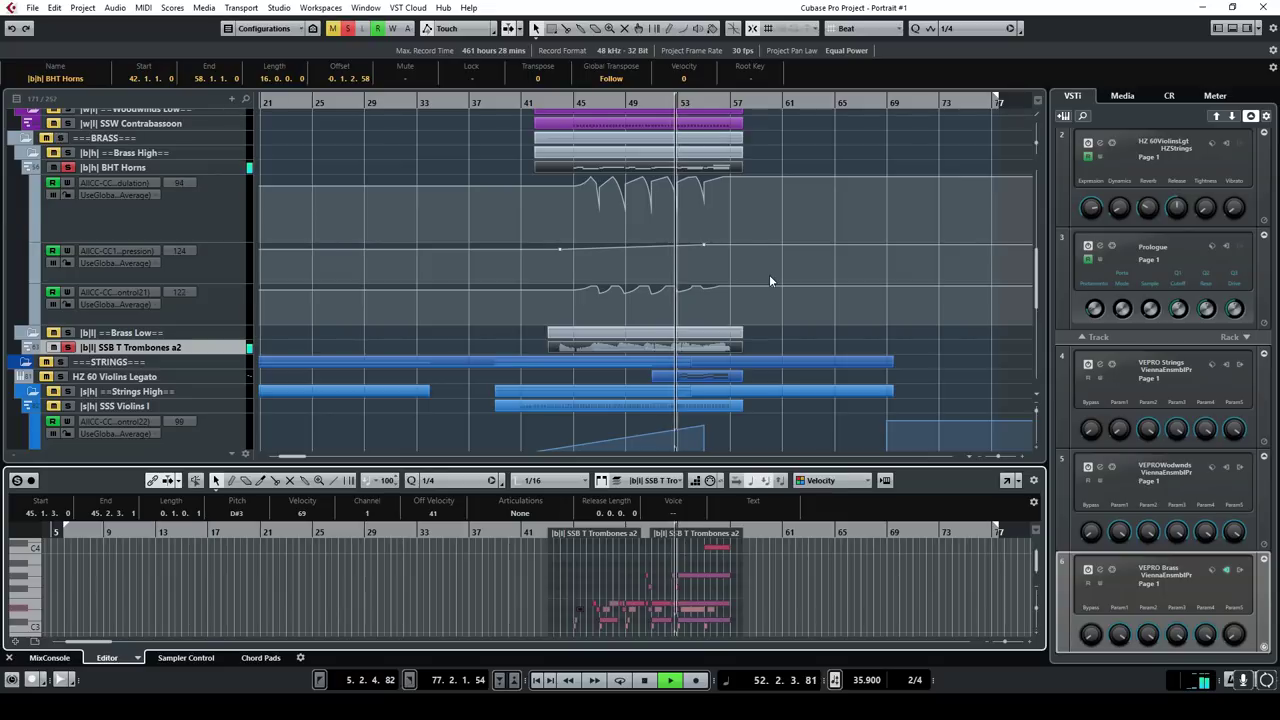
Step: Examine the BHT Horns automation curves in the project during playback, and stop playback
scroll(769, 274, up, 3)
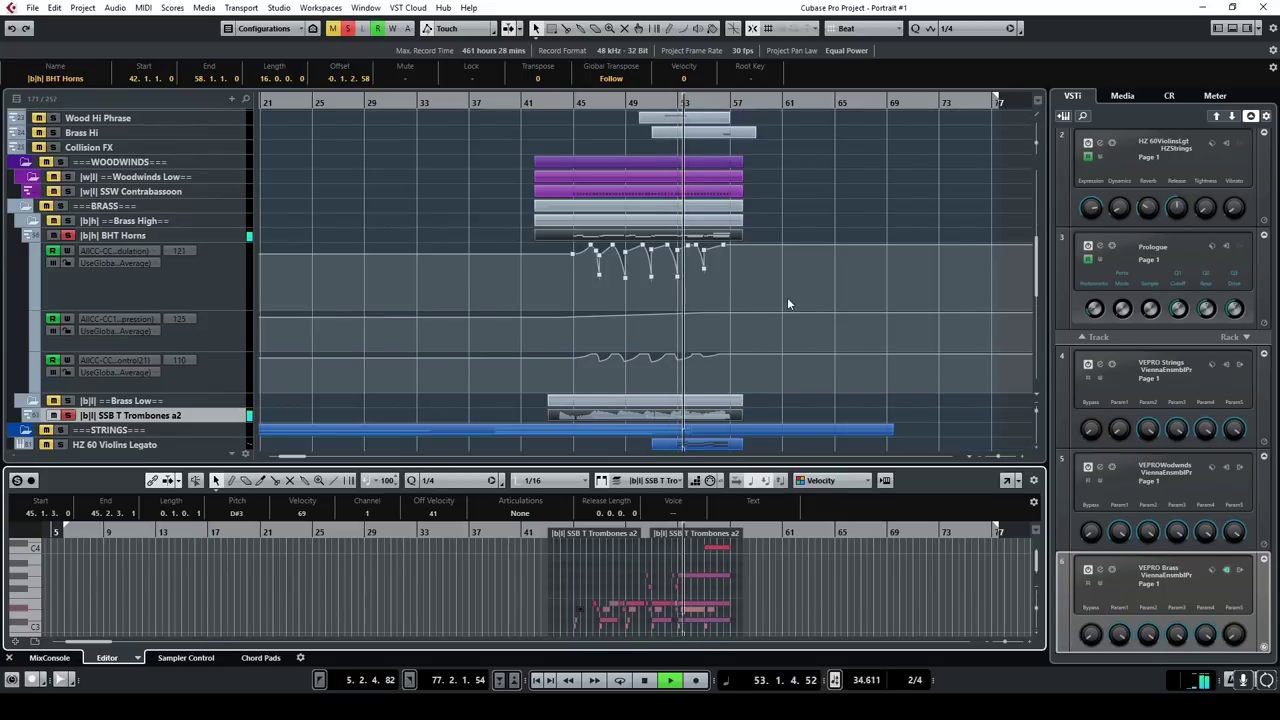
scroll(786, 318, down, 3)
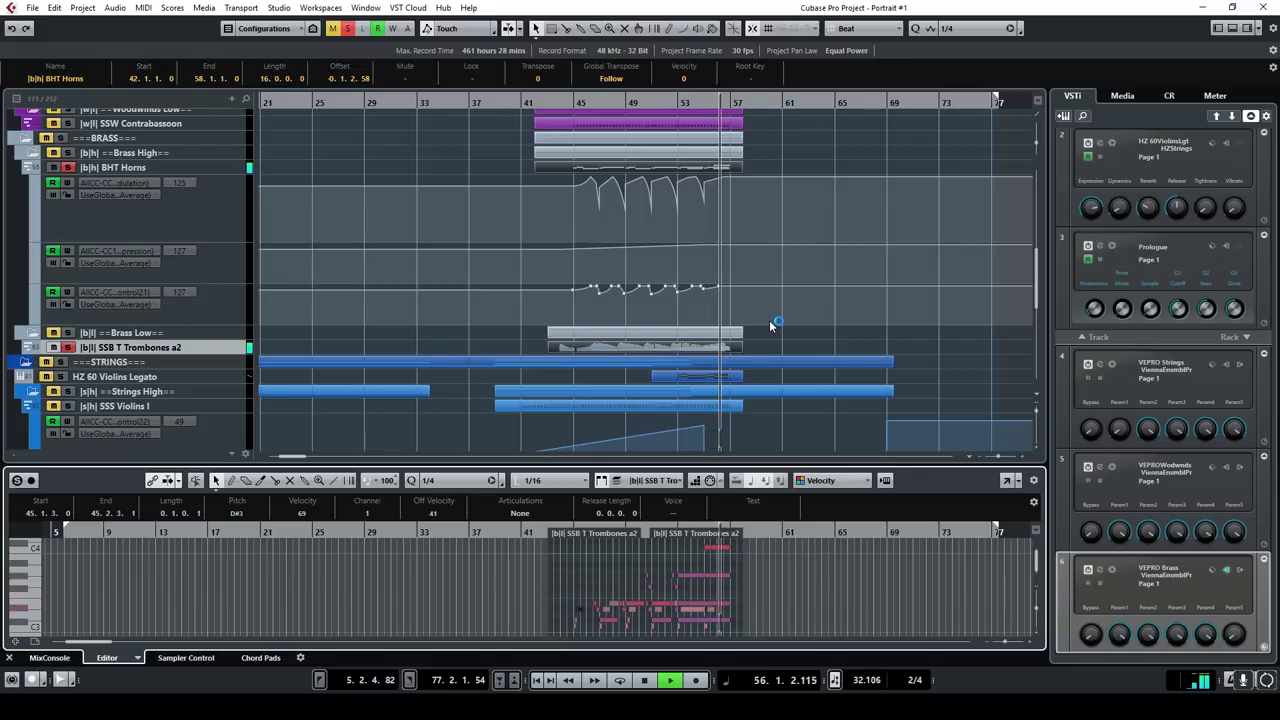
click(644, 681)
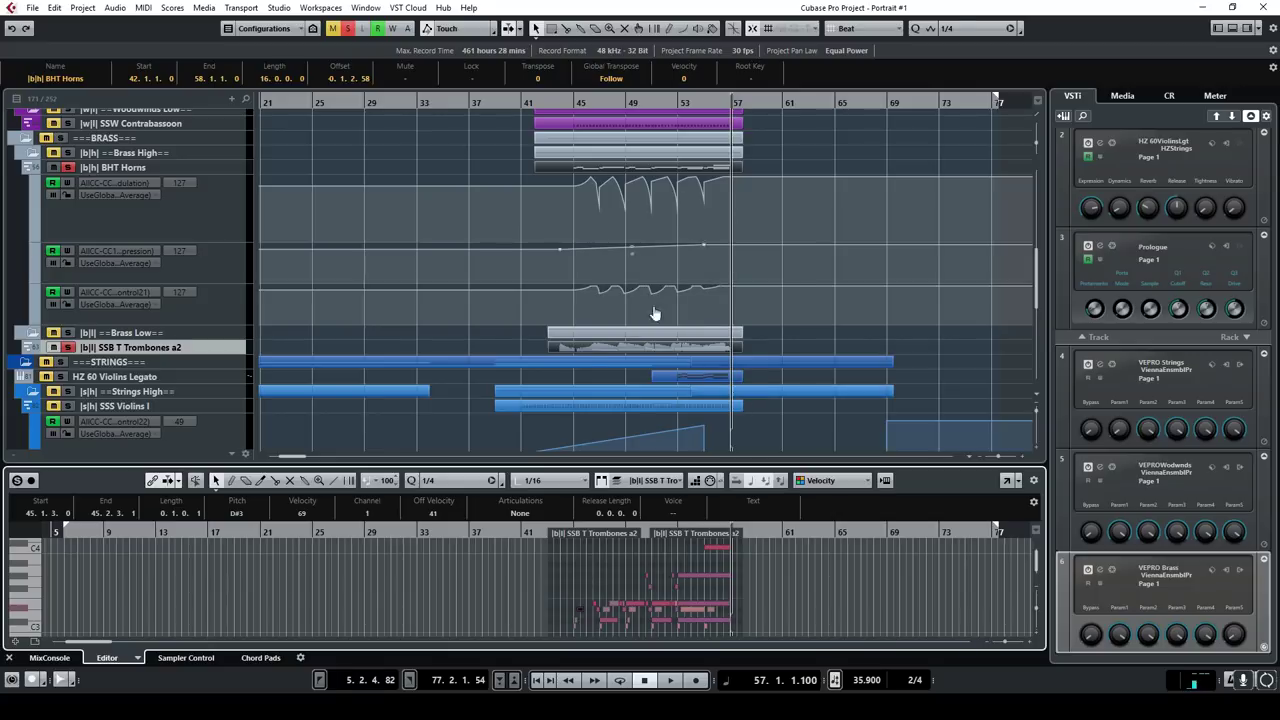
Step: Add HZ 60 Violins Legato to the soloed brass tracks, play from bar 53 while viewing the string tracks, and stop
click(61, 377)
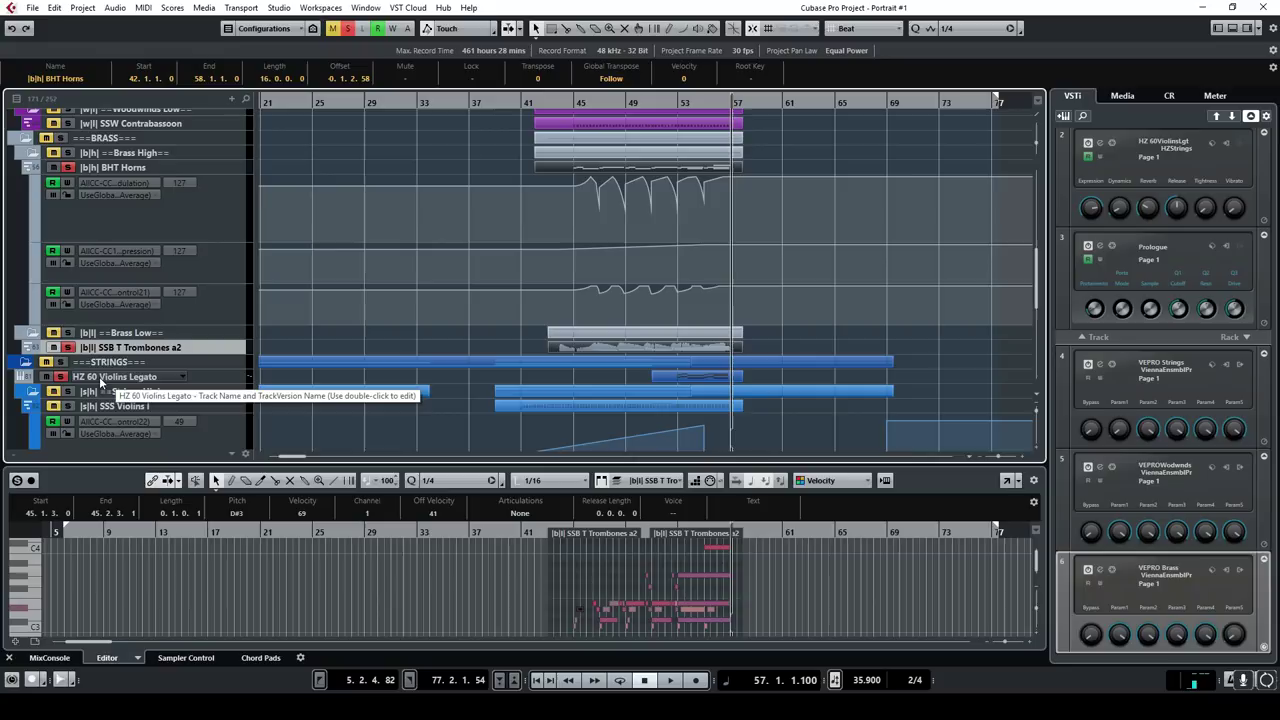
click(677, 103)
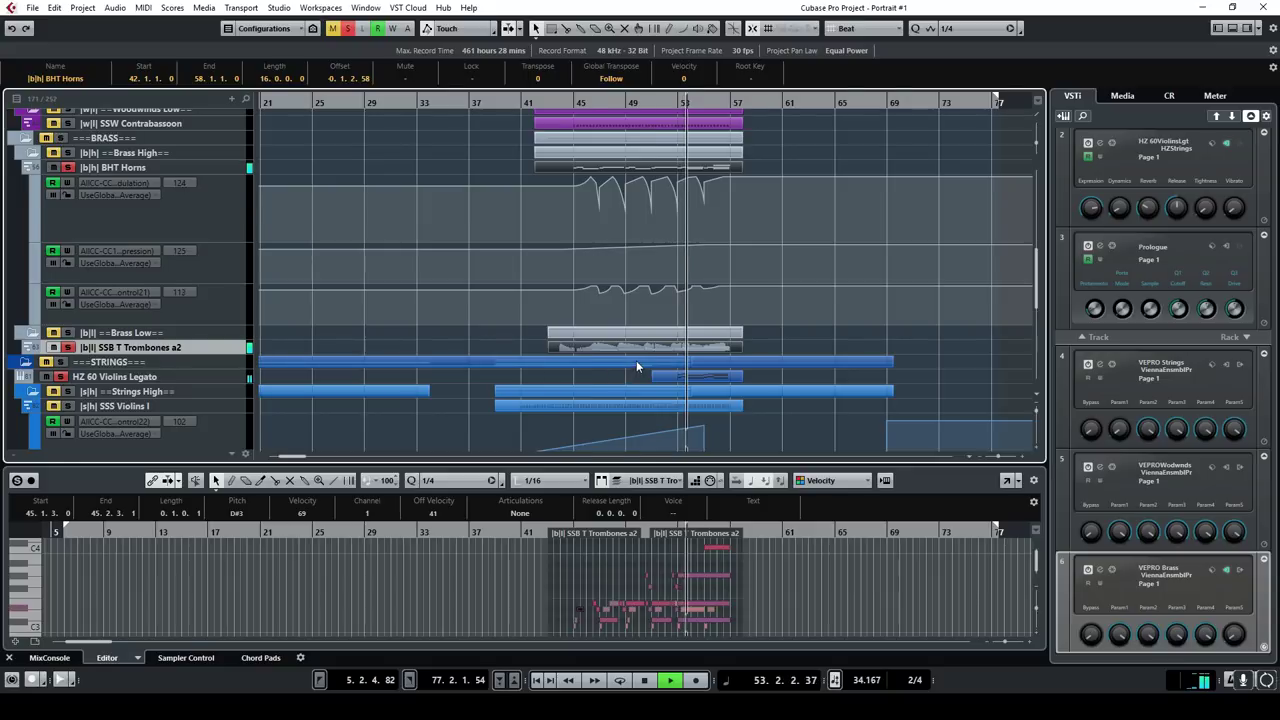
scroll(636, 360, down, 2)
scroll(639, 375, down, 2)
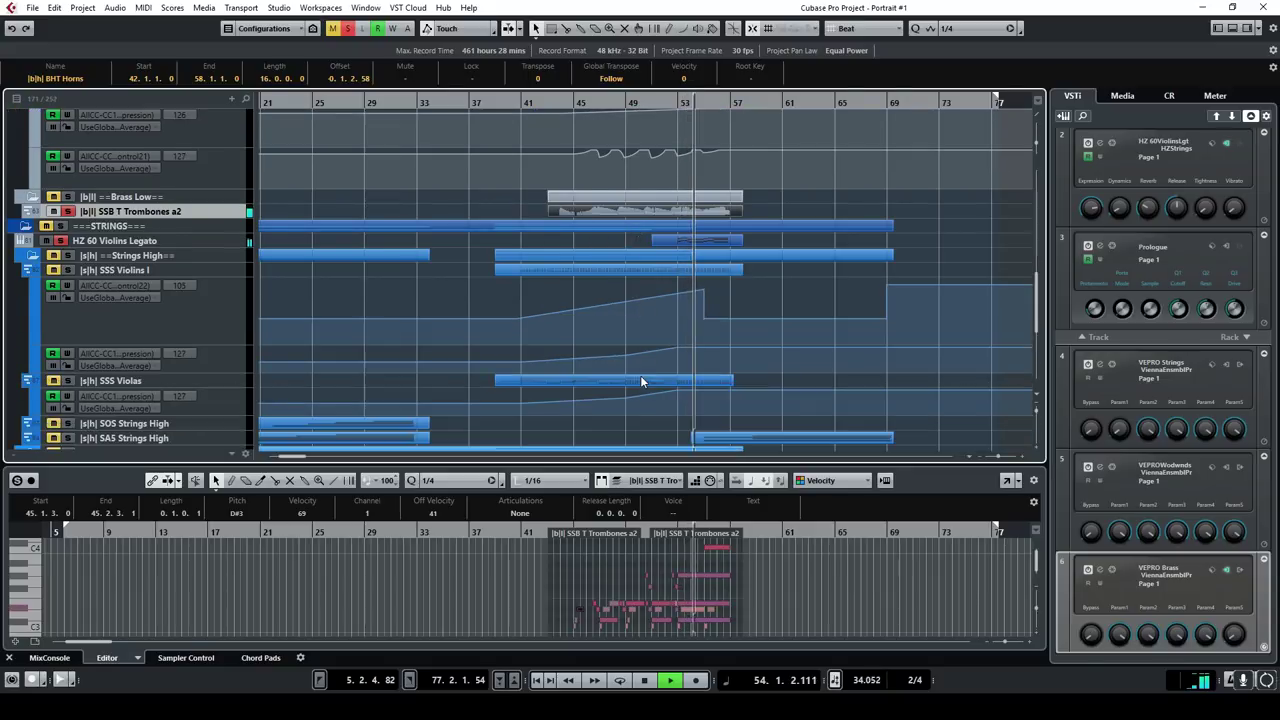
scroll(788, 377, down, 2)
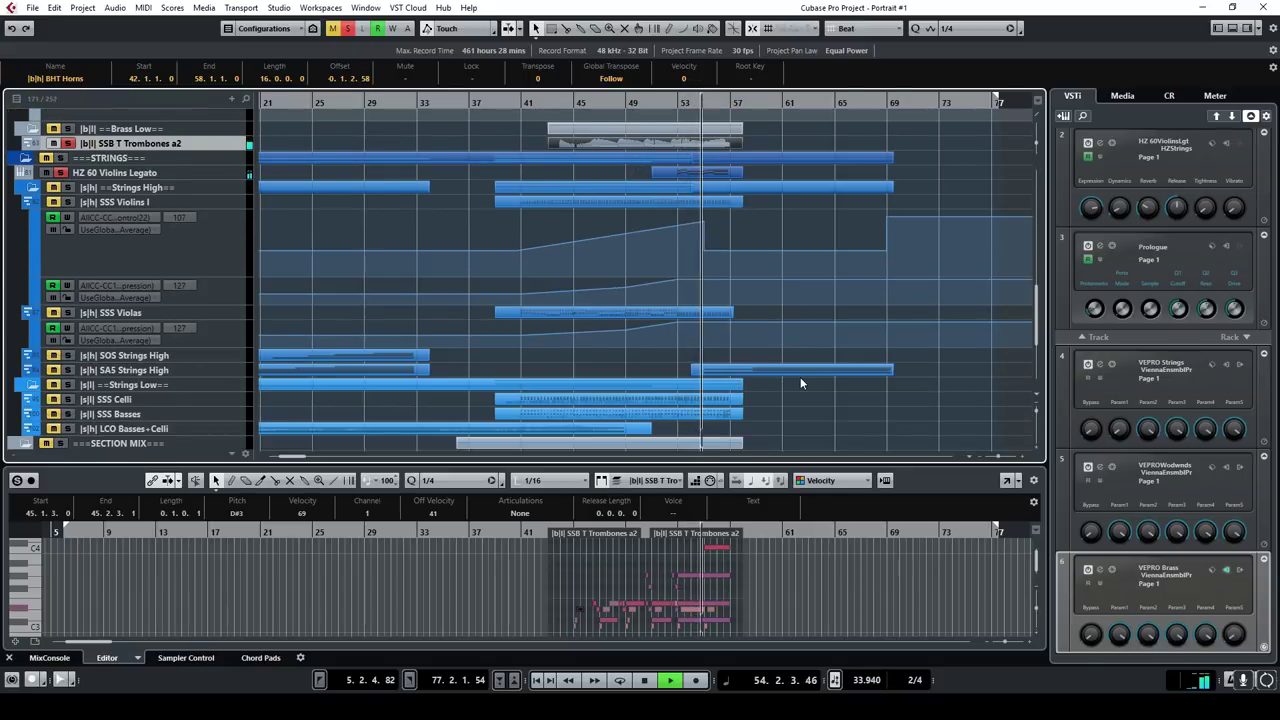
scroll(800, 377, down, 2)
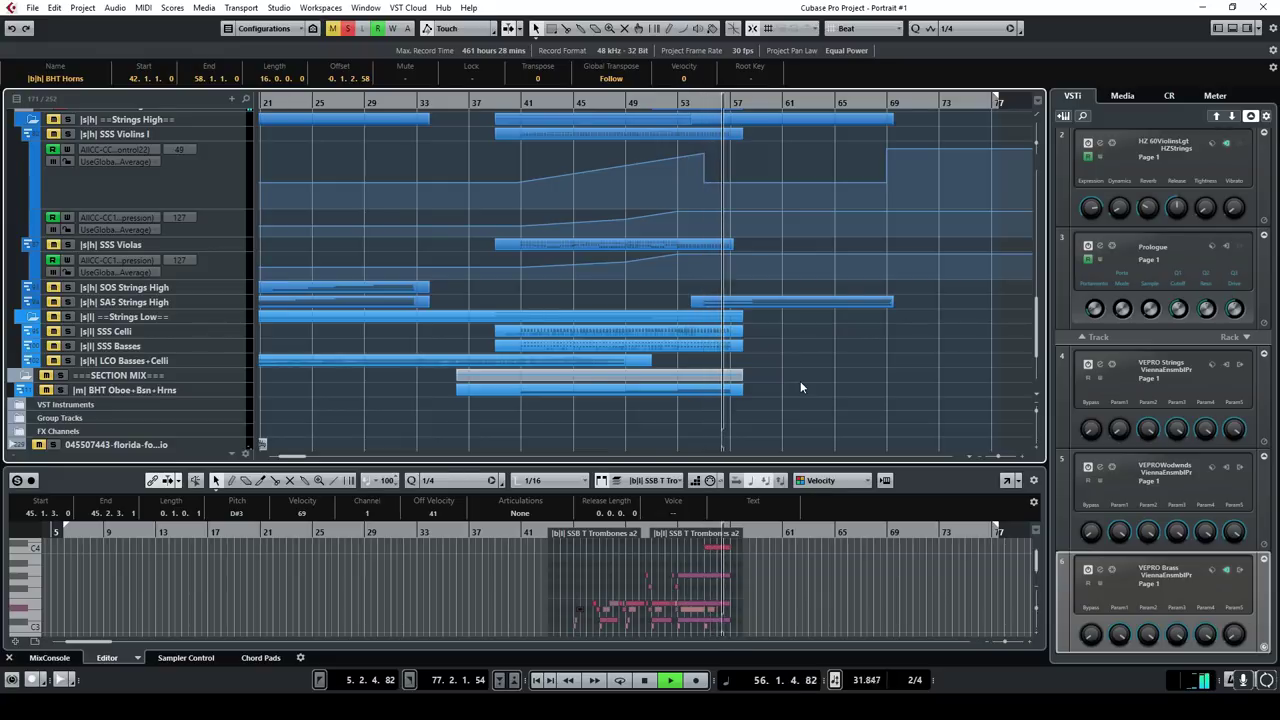
click(652, 686)
Step: Clear the solos, solo SSW Contrabassoon, play it from about bar 44 with its part selected, and stop
click(46, 283)
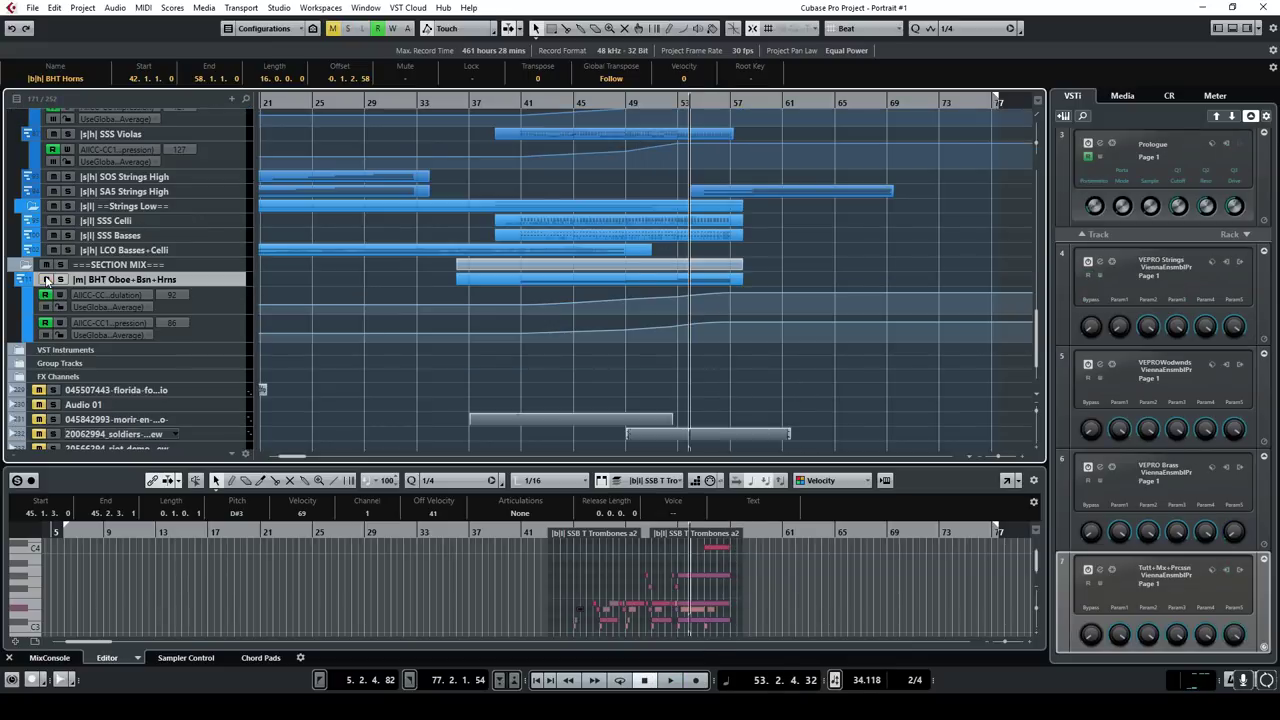
scroll(430, 264, up, 10)
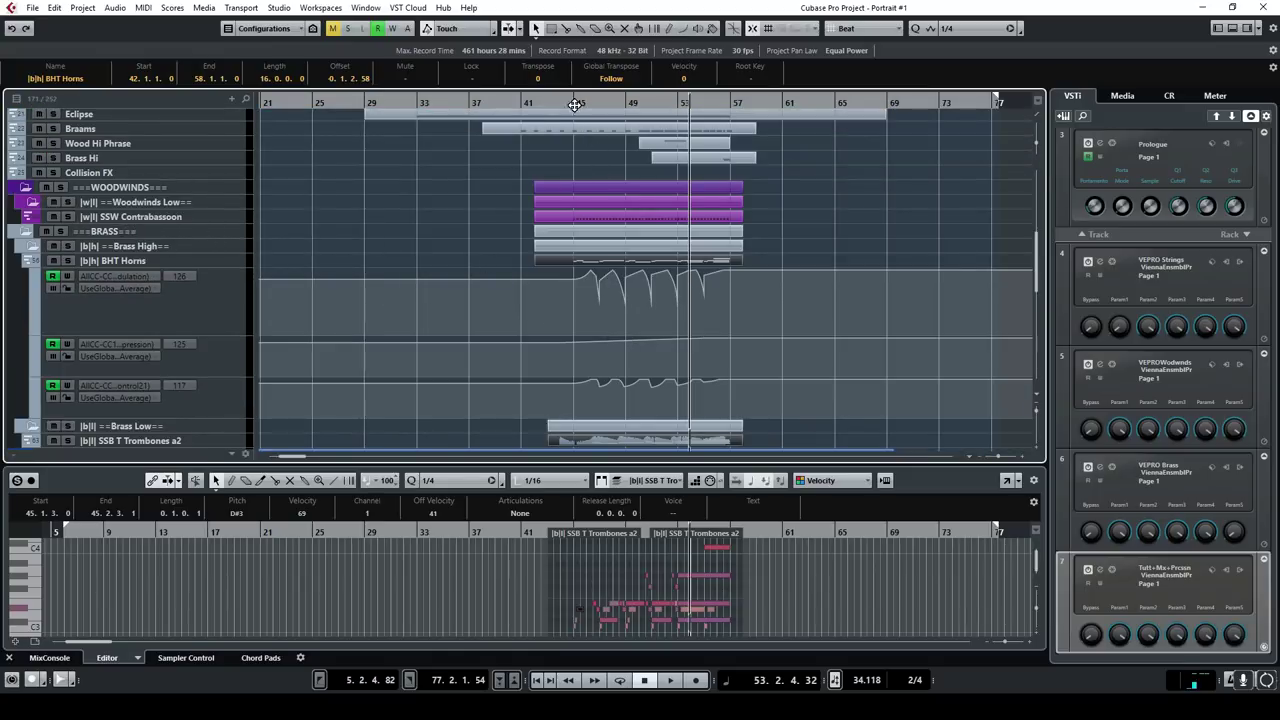
click(67, 216)
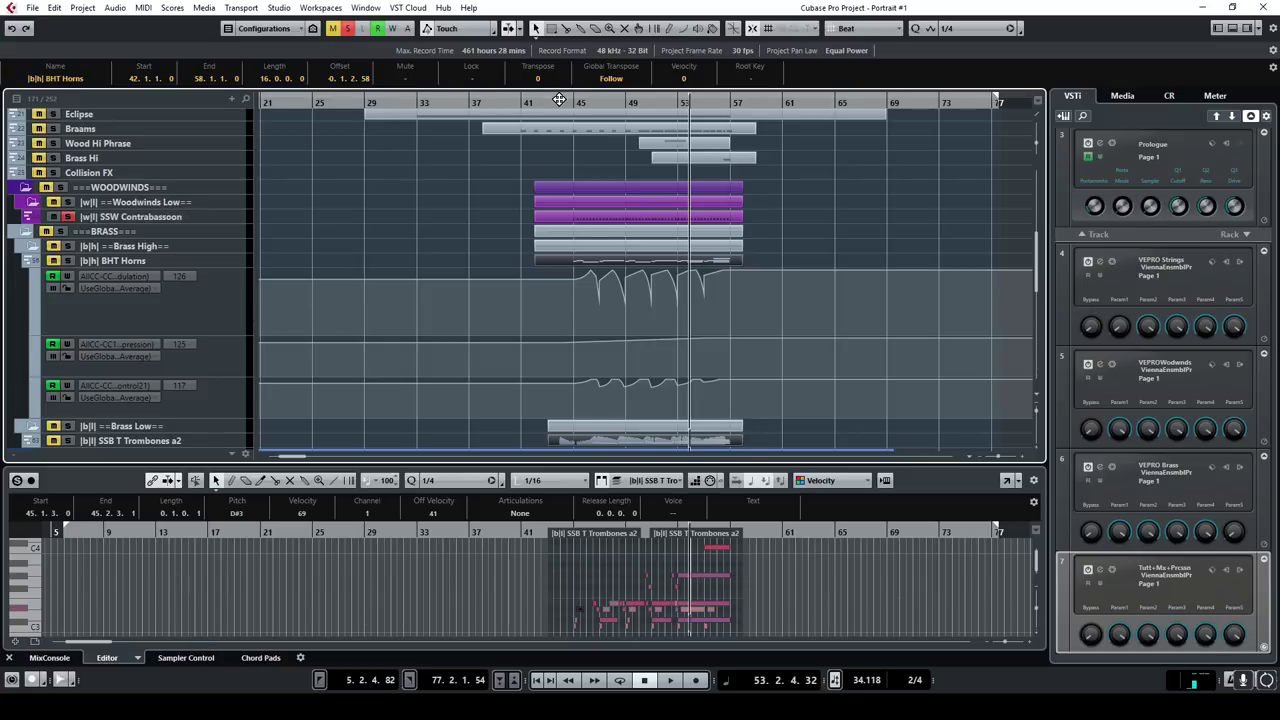
click(565, 101)
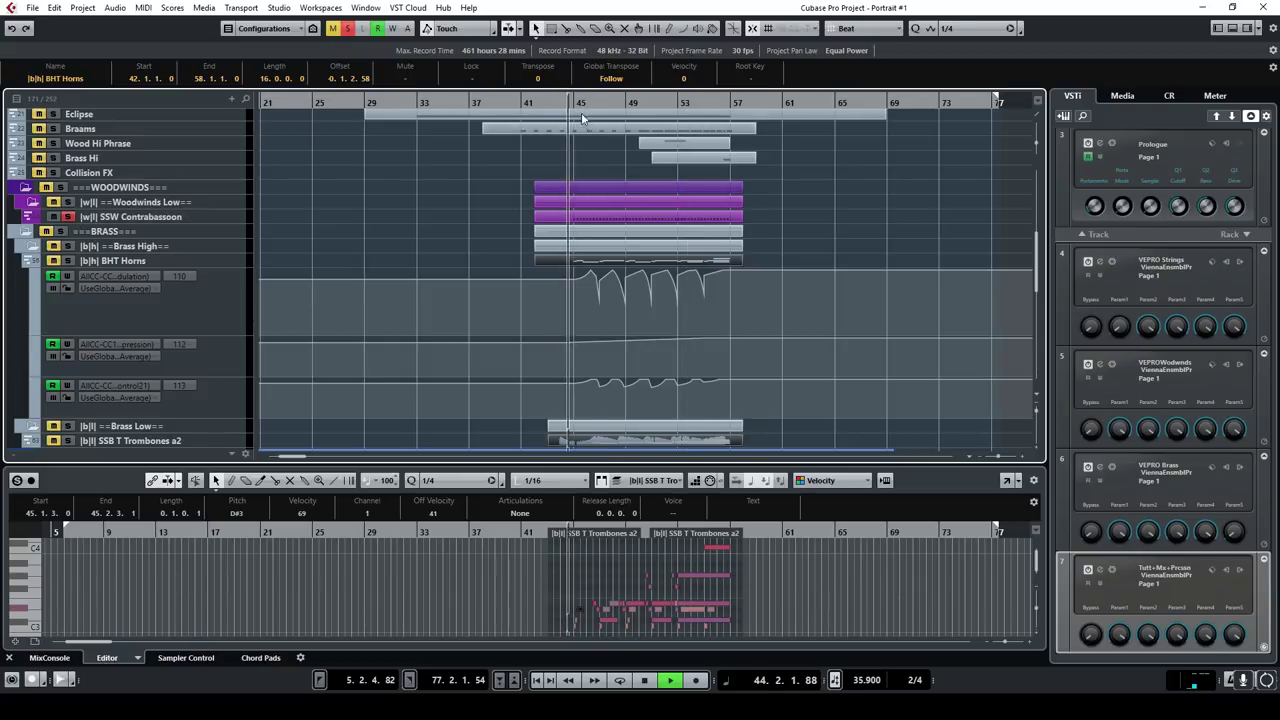
click(594, 220)
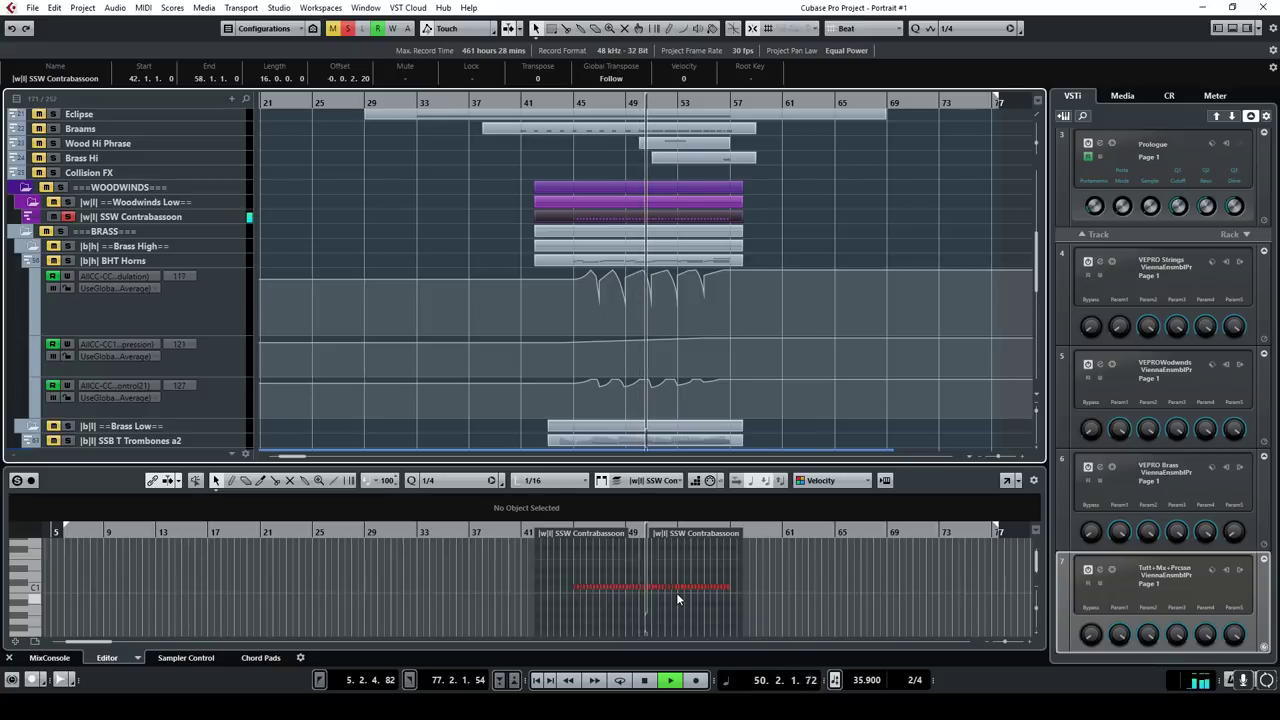
key(space)
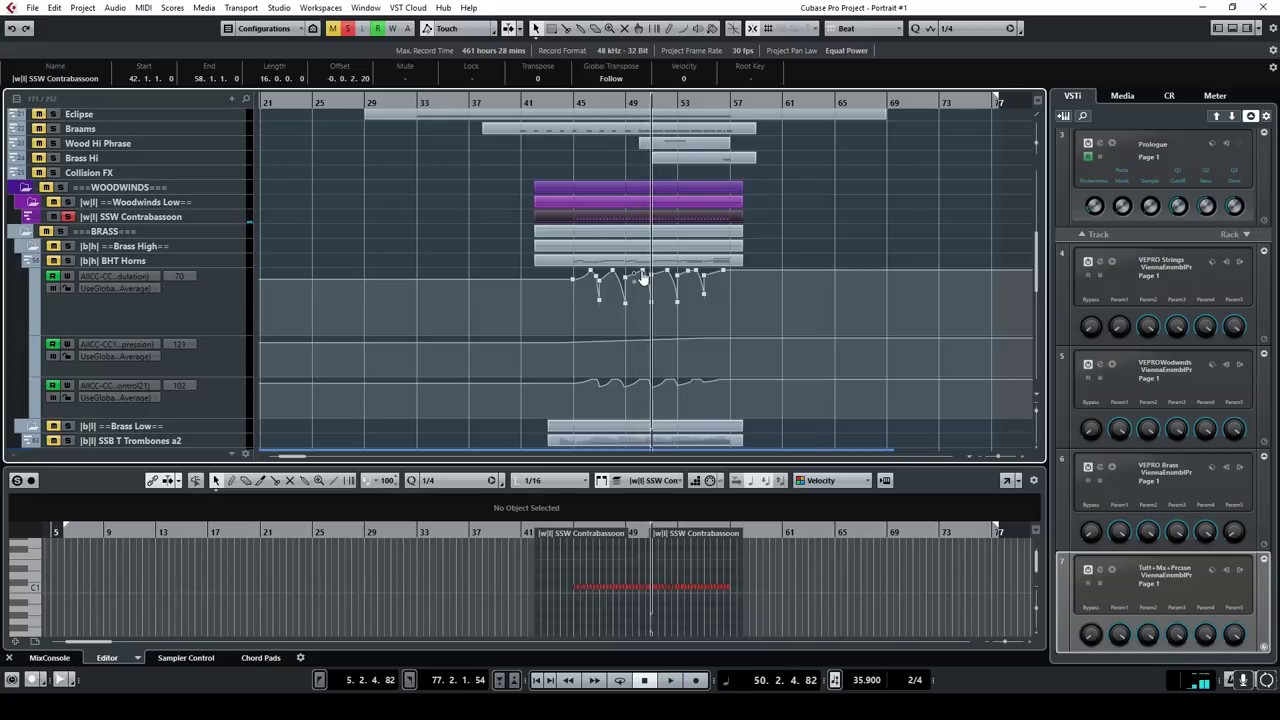
Step: Solo the Eclipse and Braams tracks, play from bars 41 and 45, and remove the solo from SSW Contrabassoon
scroll(612, 271, up, 3)
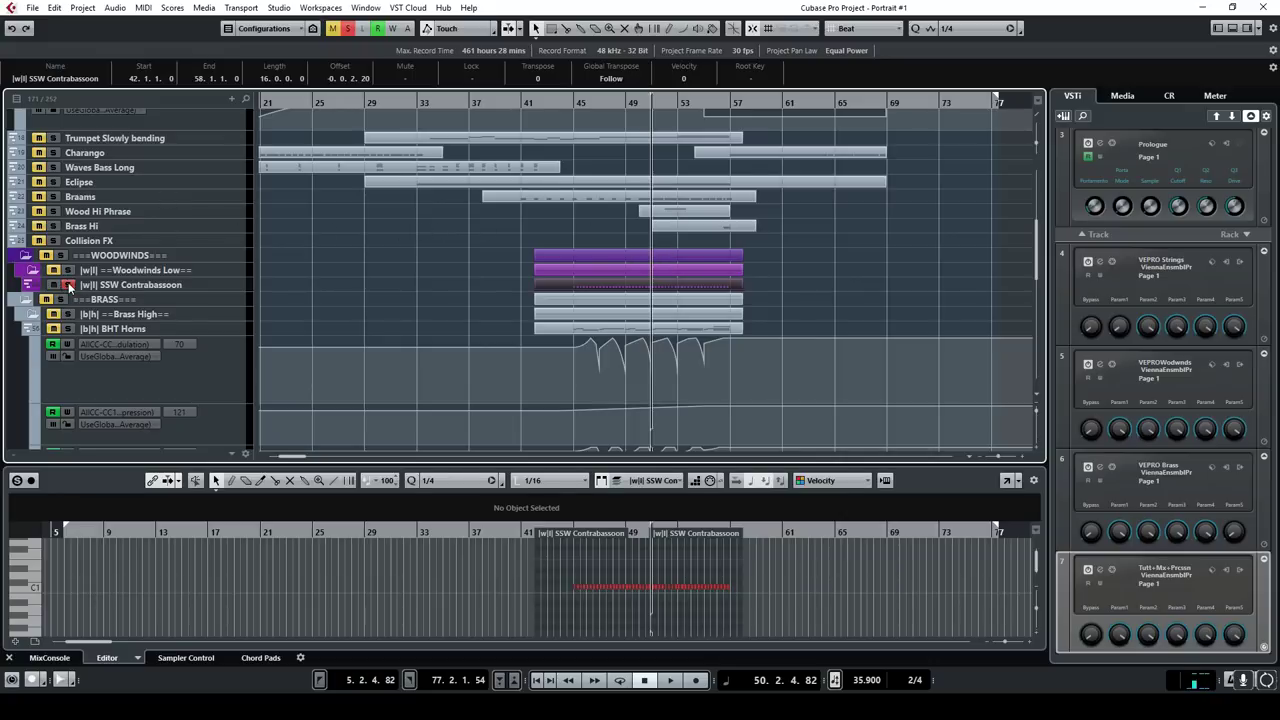
click(566, 216)
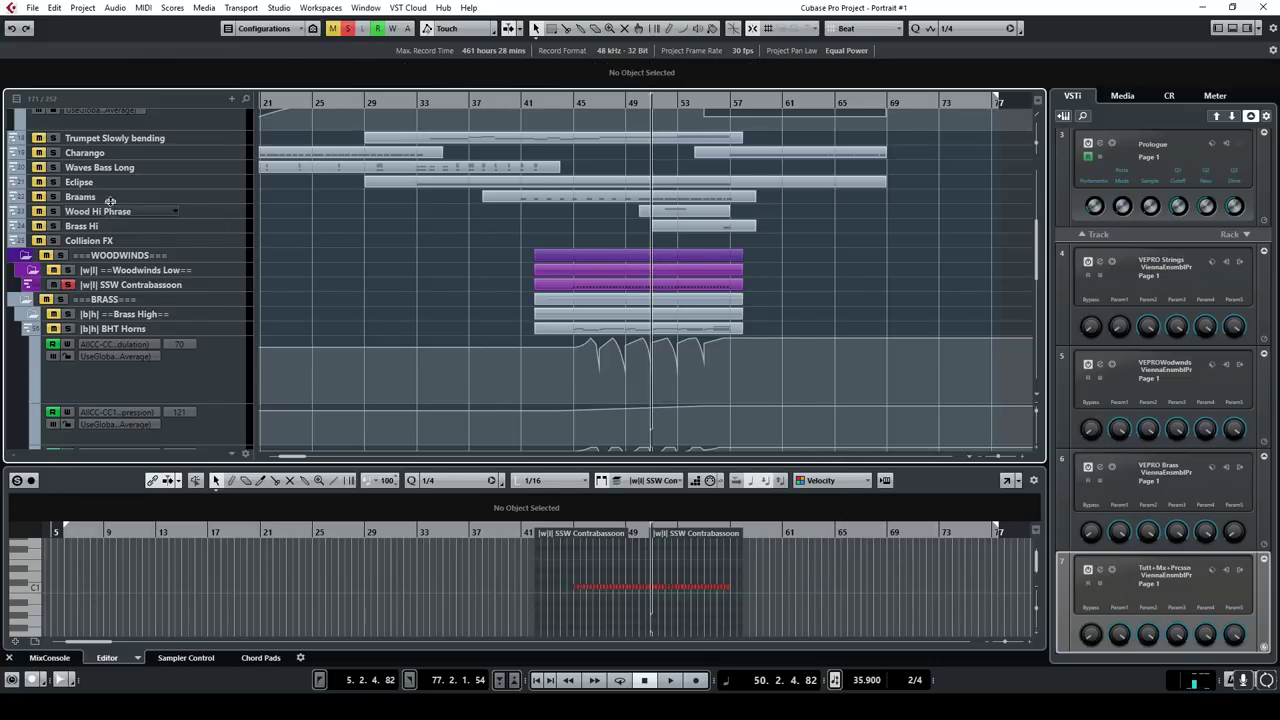
click(218, 184)
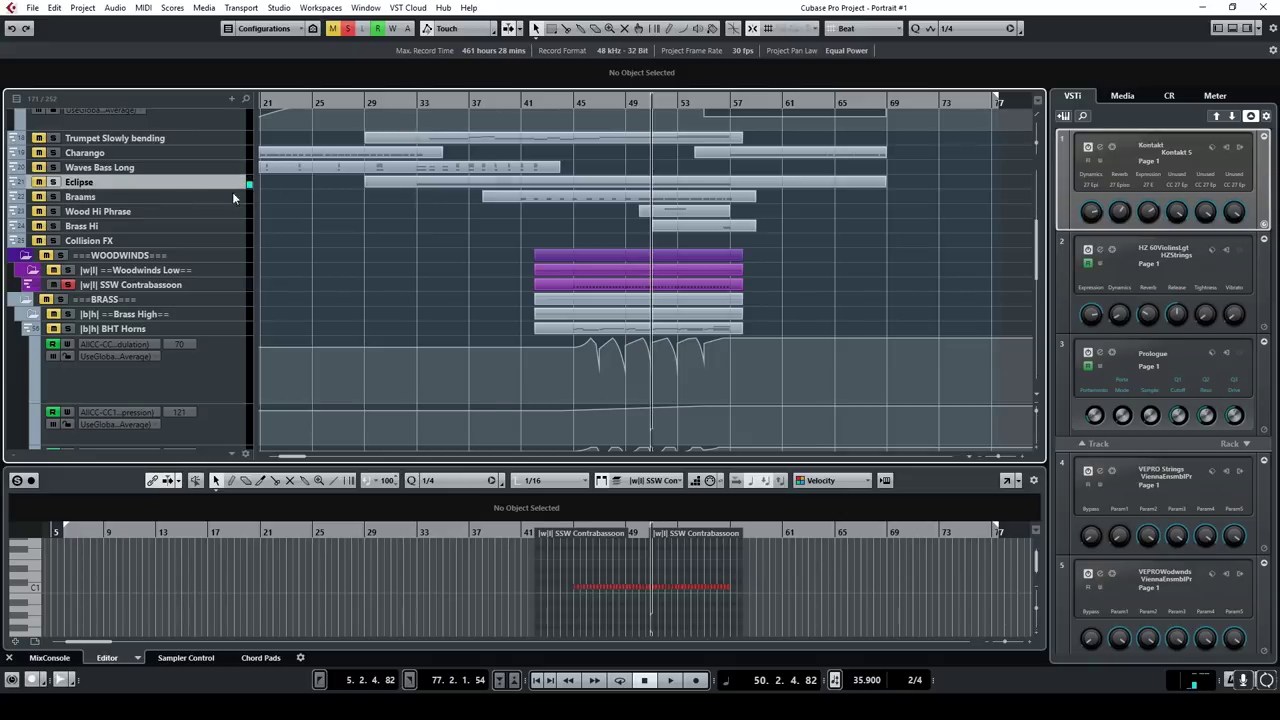
double_click(522, 104)
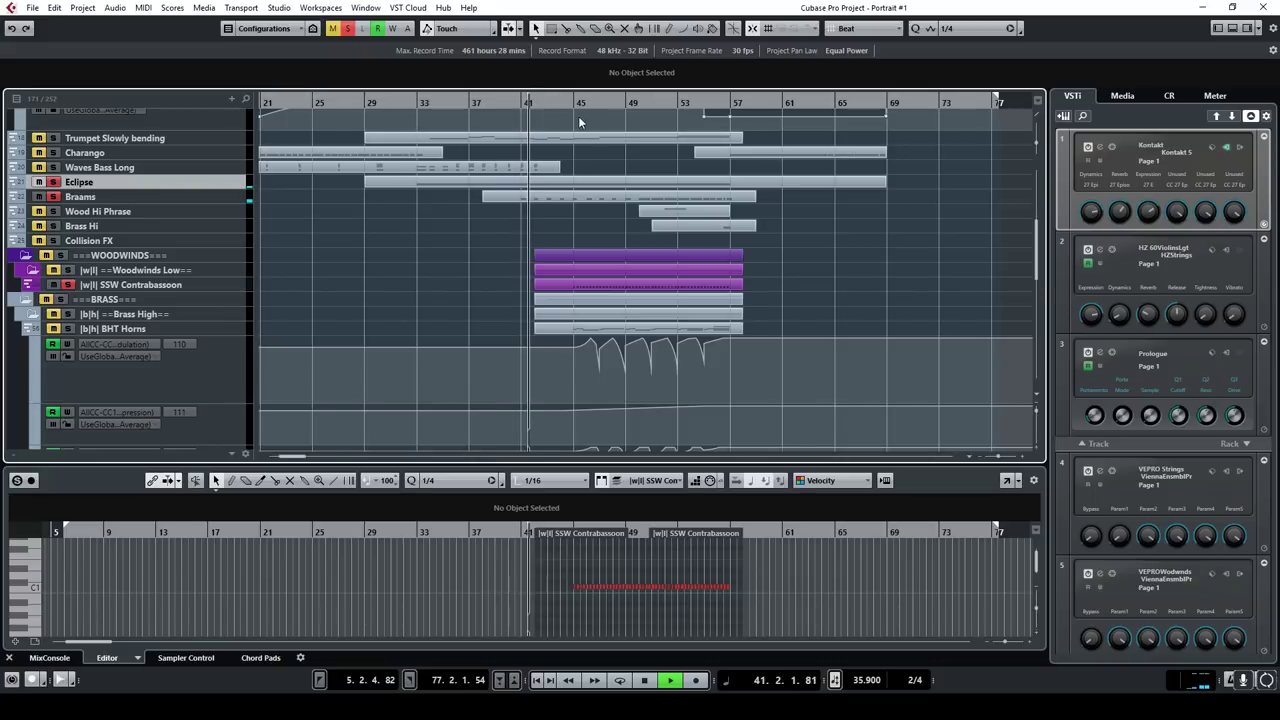
click(574, 103)
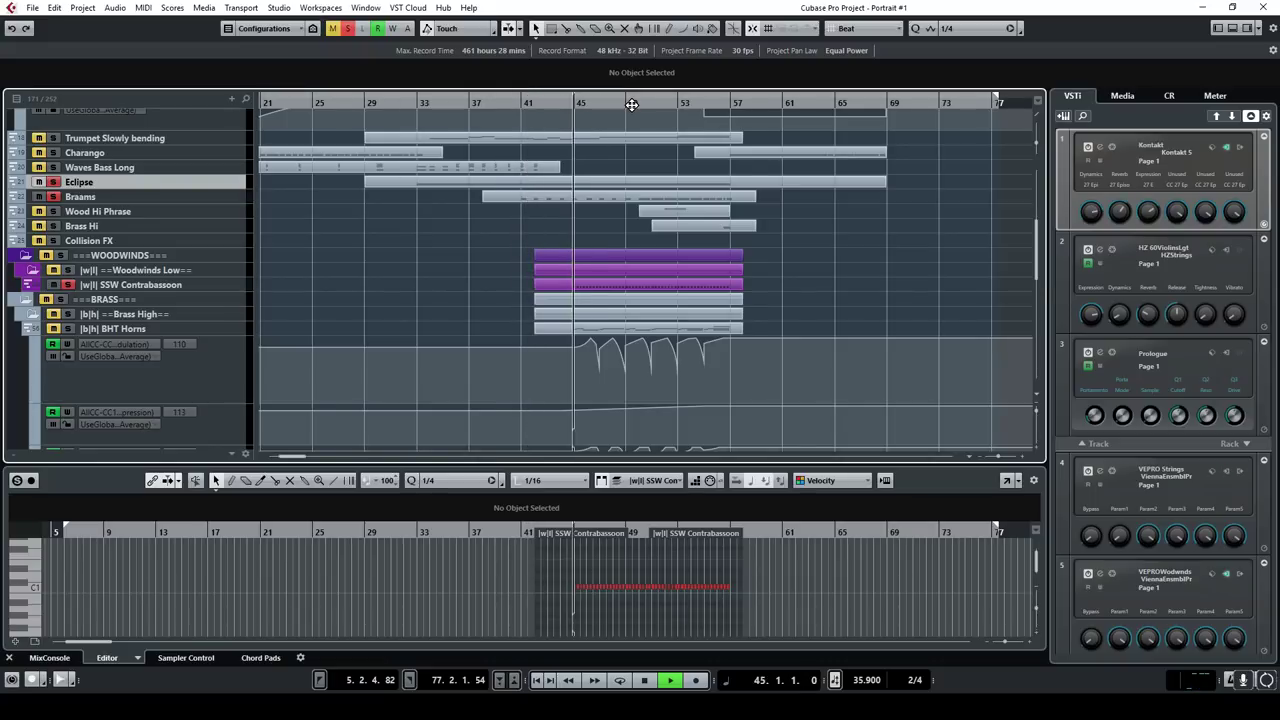
click(66, 285)
click(66, 285)
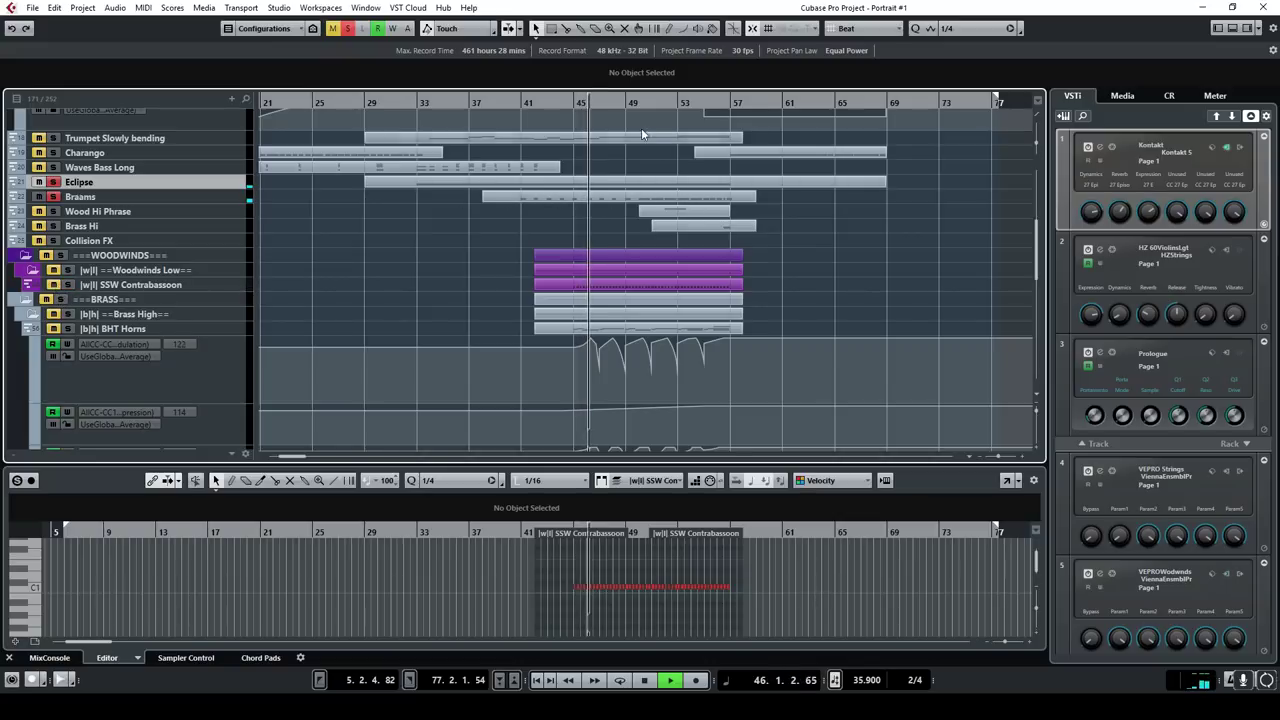
Step: Hide the lower editor area, open the Kontakt instrument with its library list, and find the BRAAMS_BASS and Eclipse patches in the rack
click(1237, 29)
click(1241, 31)
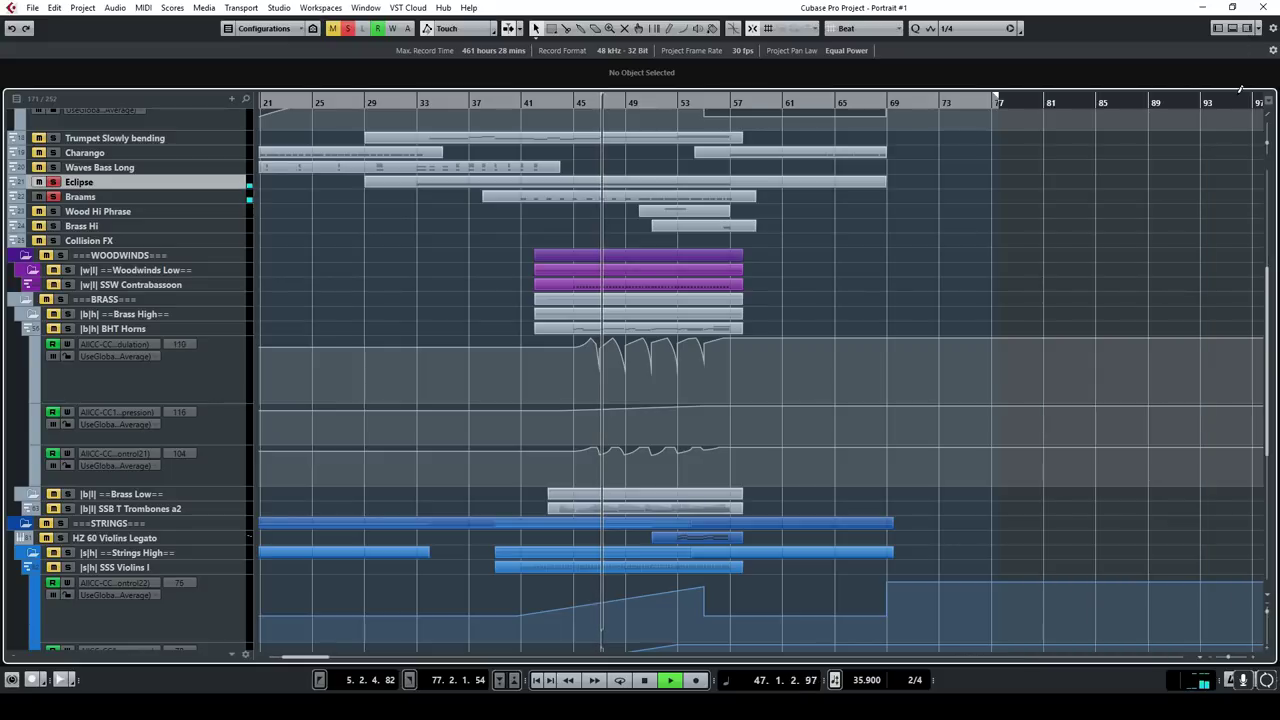
click(1243, 30)
click(1101, 150)
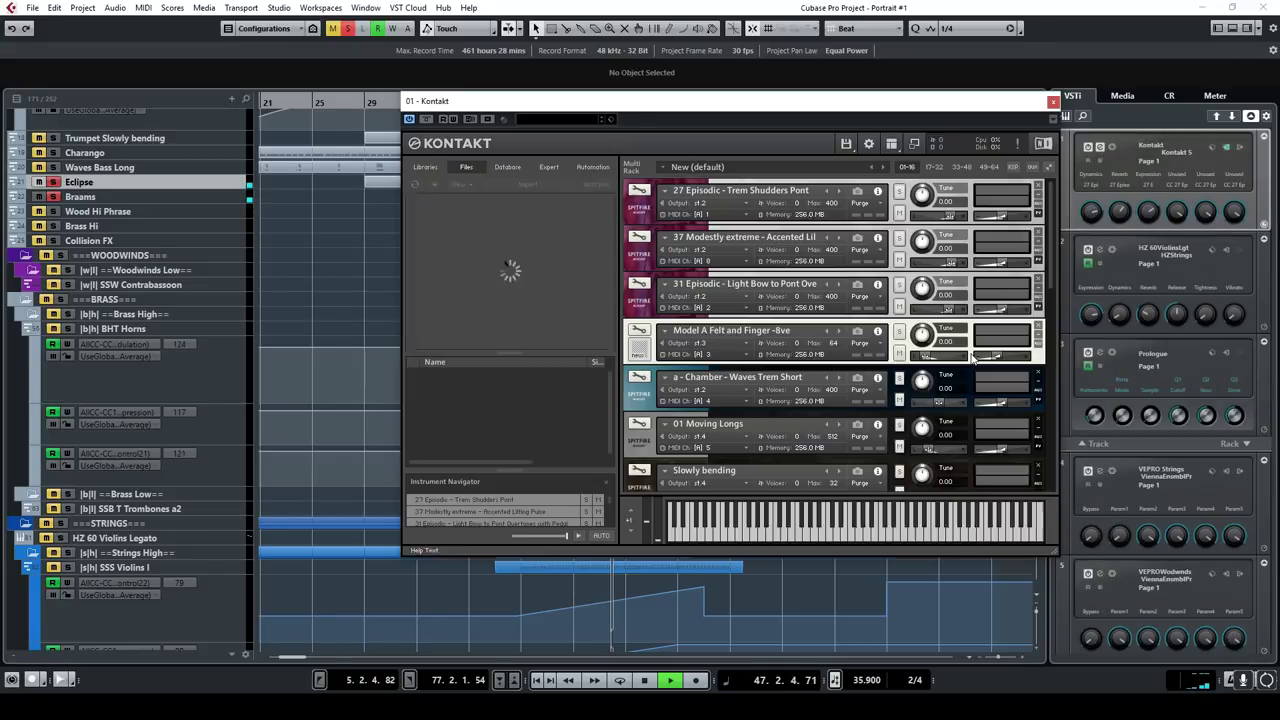
click(425, 168)
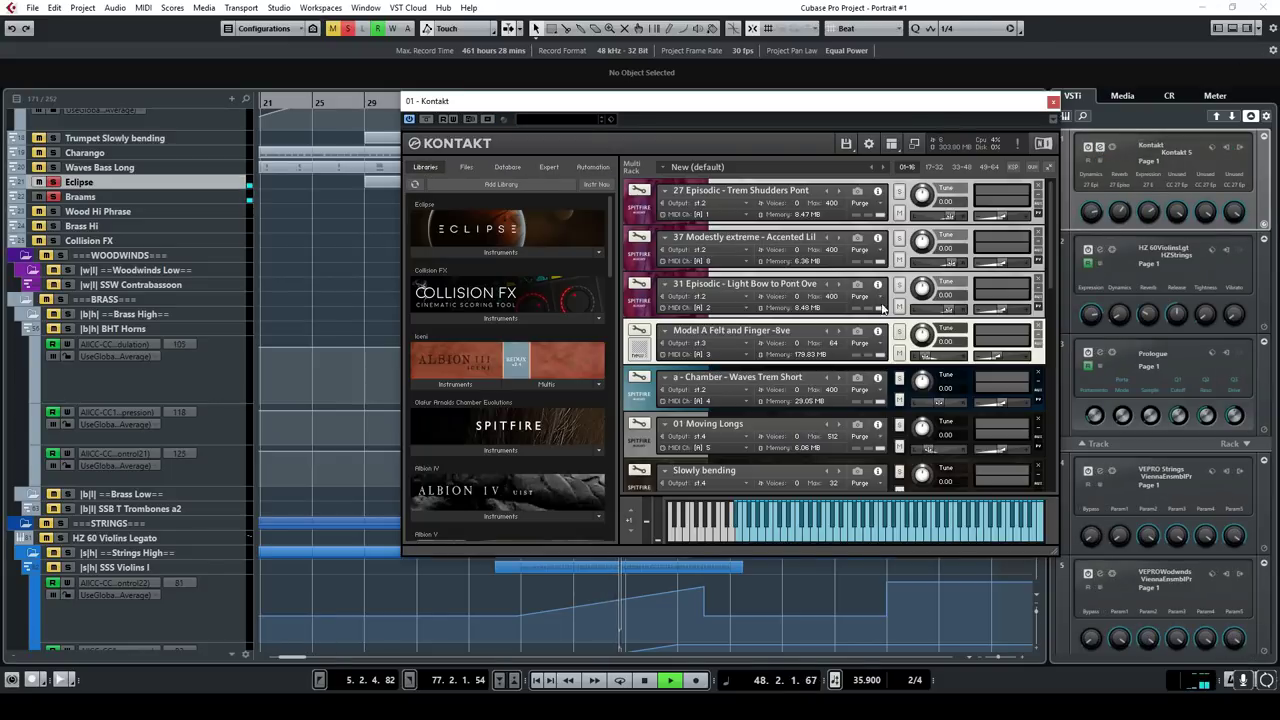
scroll(883, 308, down, 2)
scroll(1040, 330, down, 5)
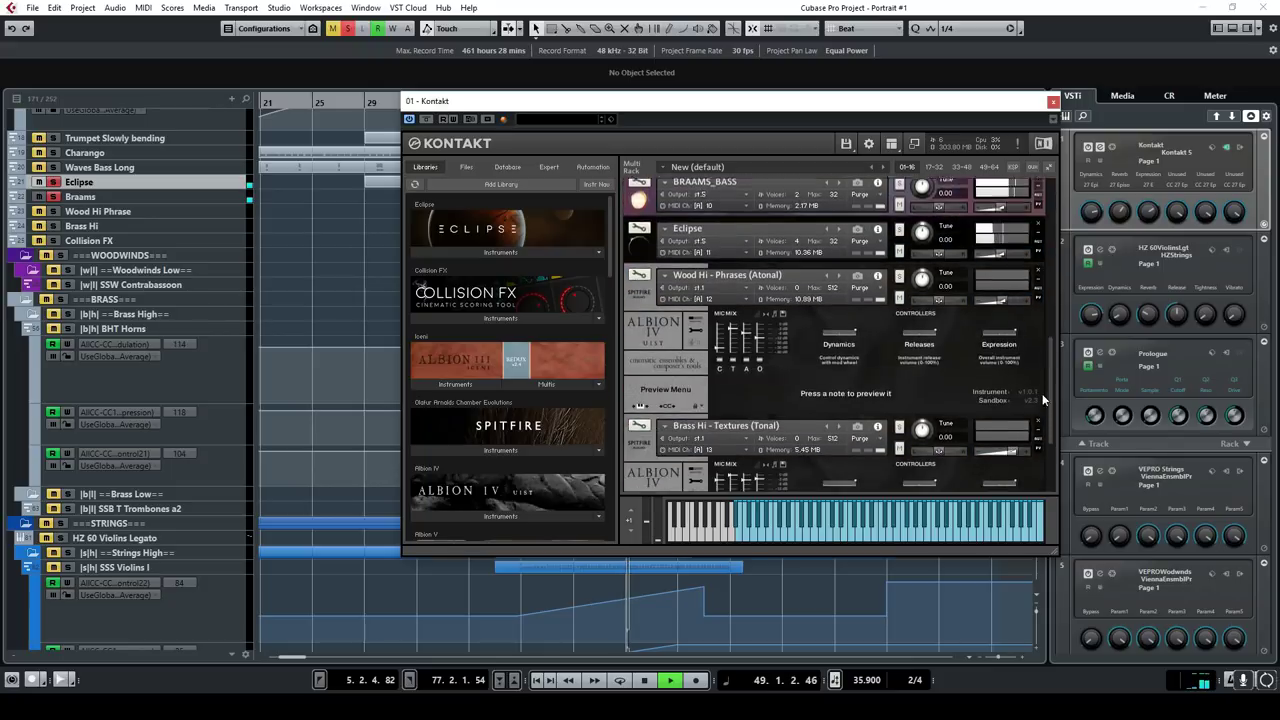
scroll(1000, 350, up, 1)
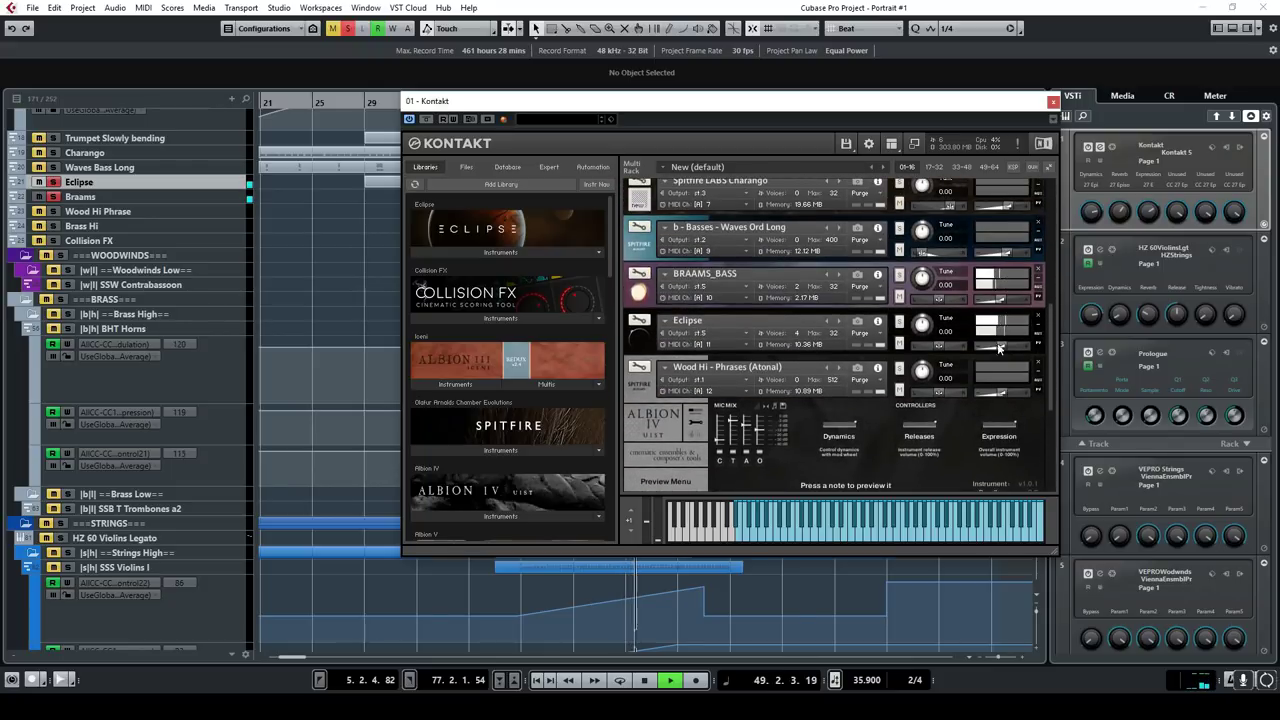
Step: Expand the Eclipse patch in Kontakt, view its effects, and switch it to the Engine page
click(645, 344)
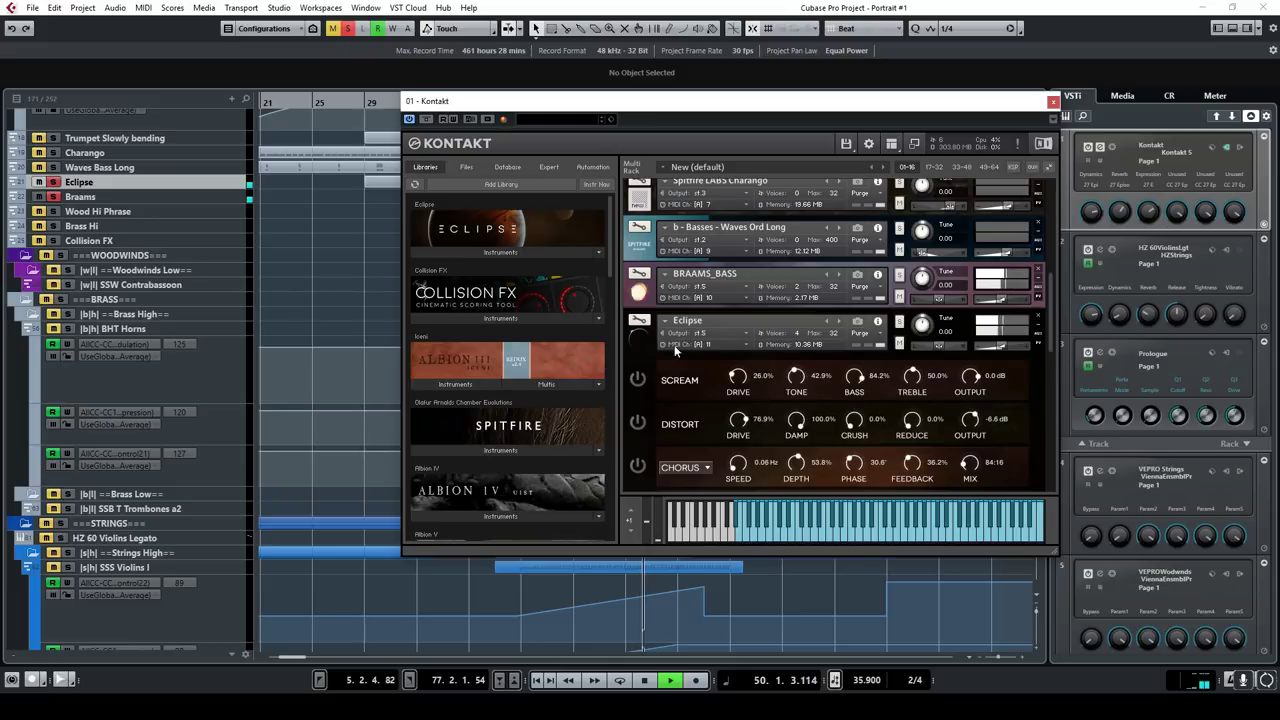
scroll(810, 432, down, 5)
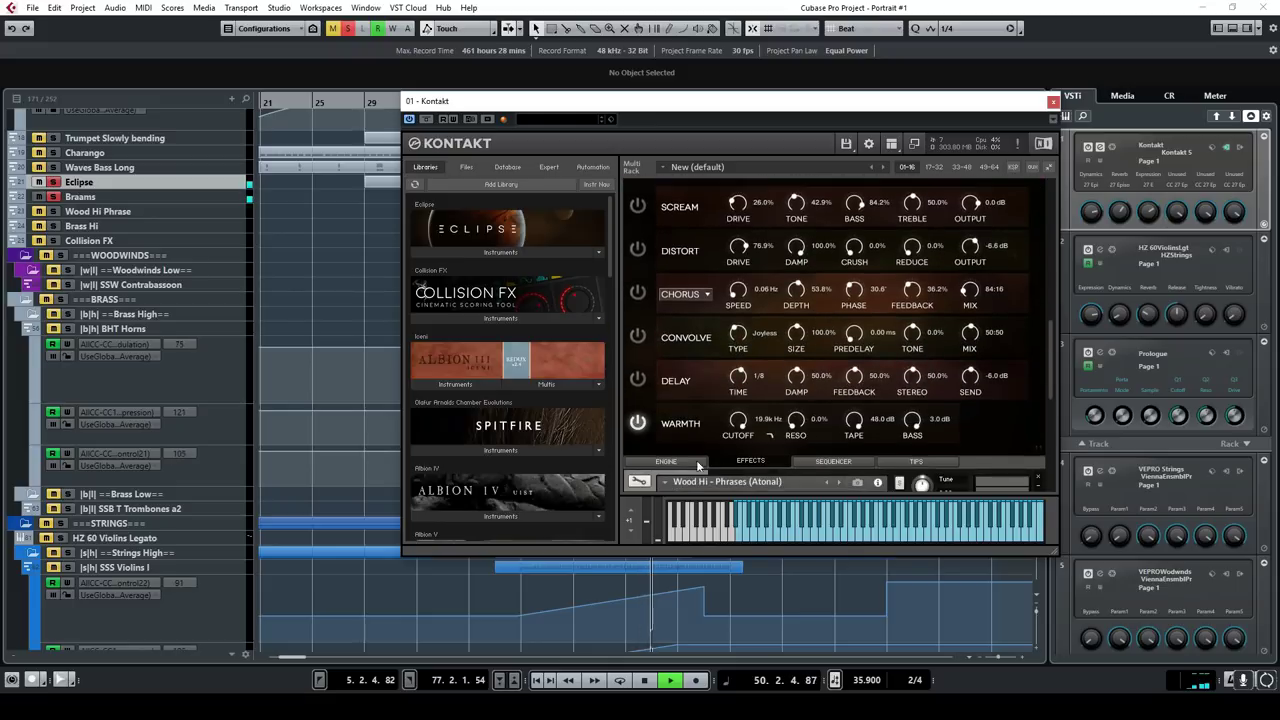
click(666, 461)
scroll(1045, 332, up, 5)
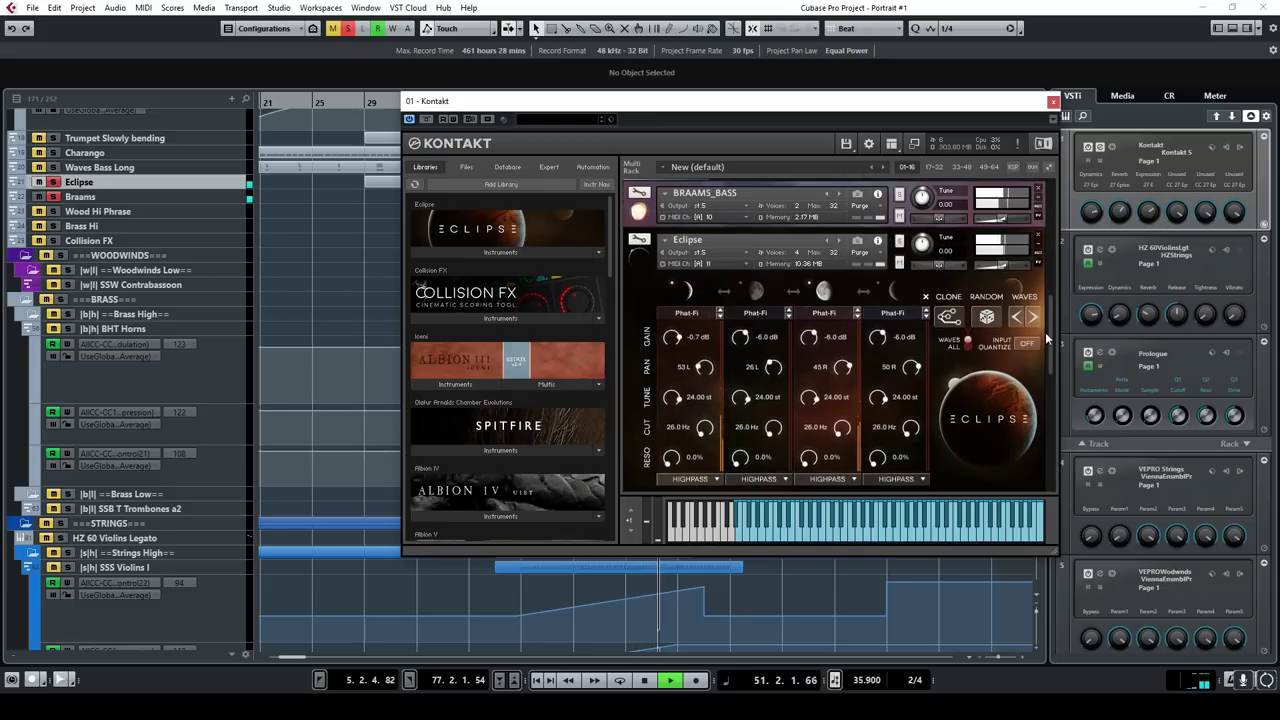
Step: Expand the BRAAMS_BASS patch, view its Photosynthesis main engine, close Kontakt, and stop playback
click(638, 262)
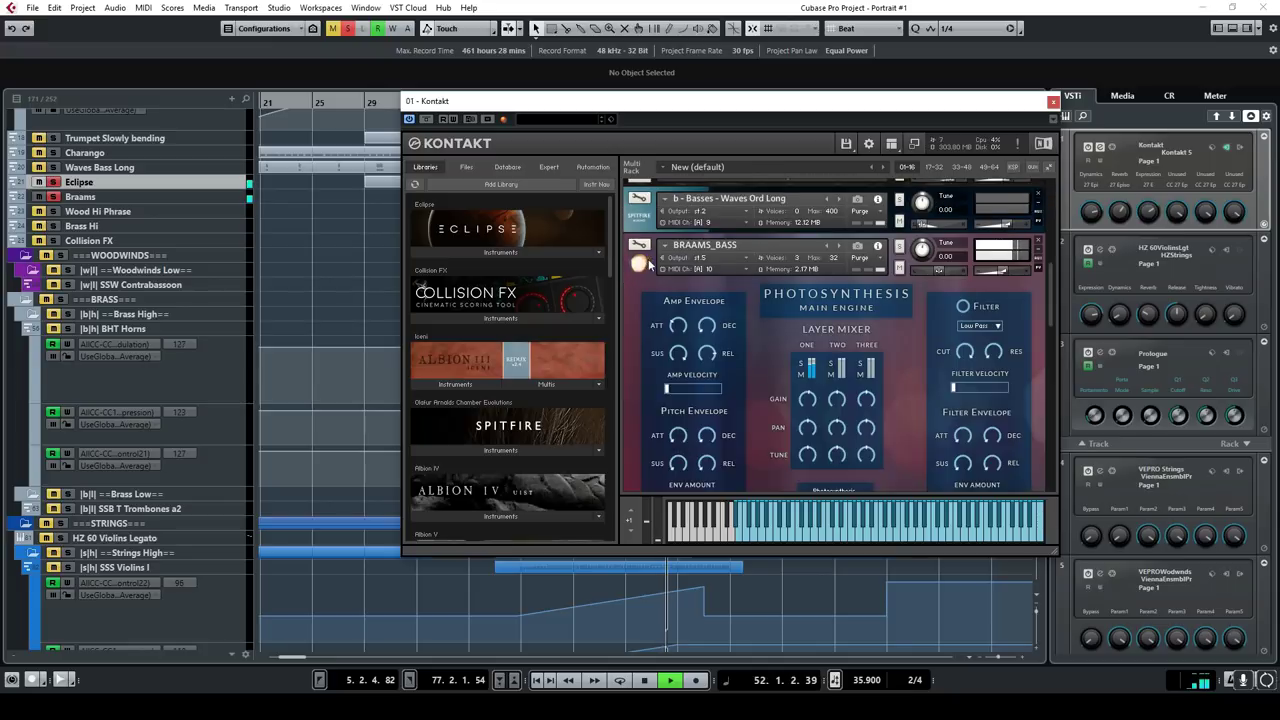
scroll(1050, 285, down, 3)
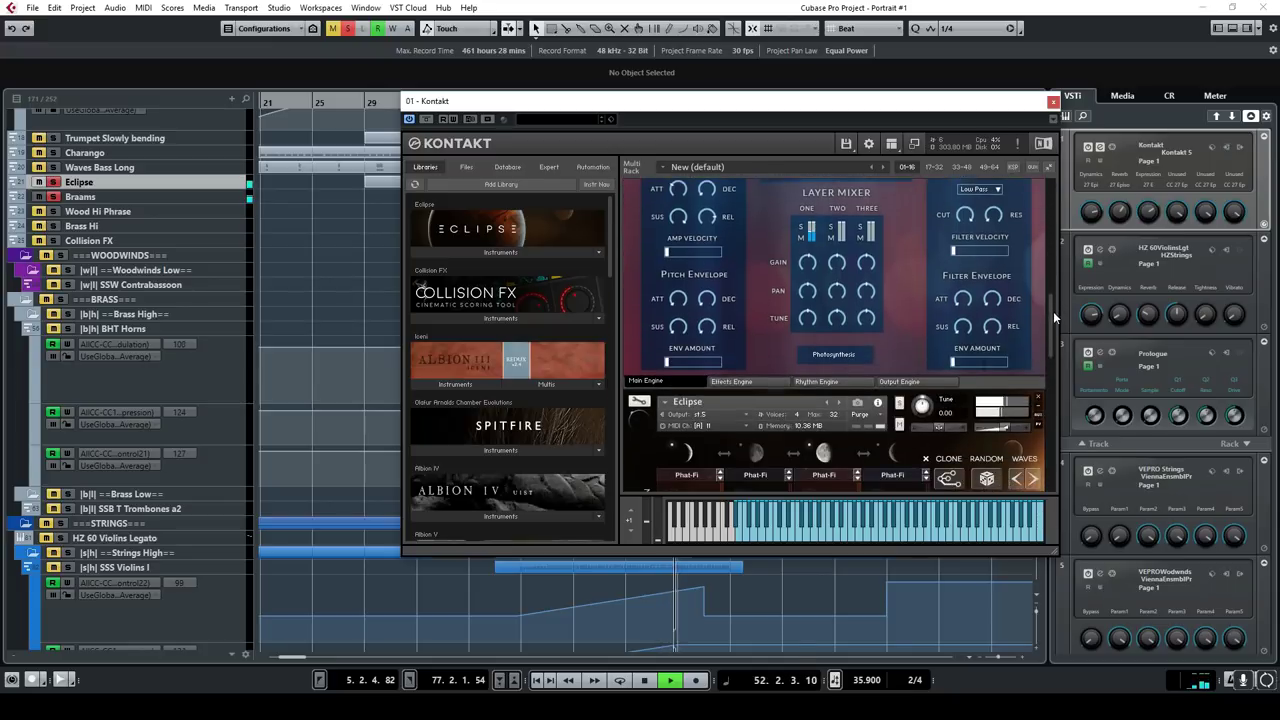
click(1053, 102)
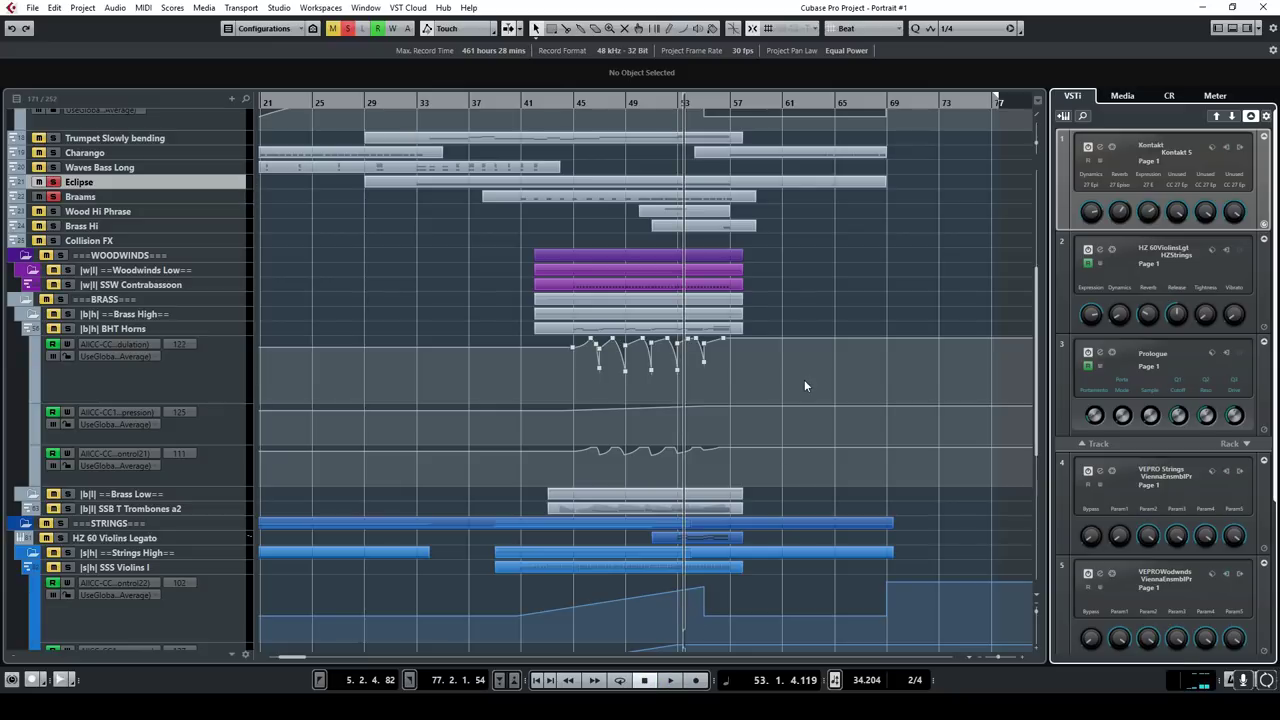
scroll(755, 340, up, 5)
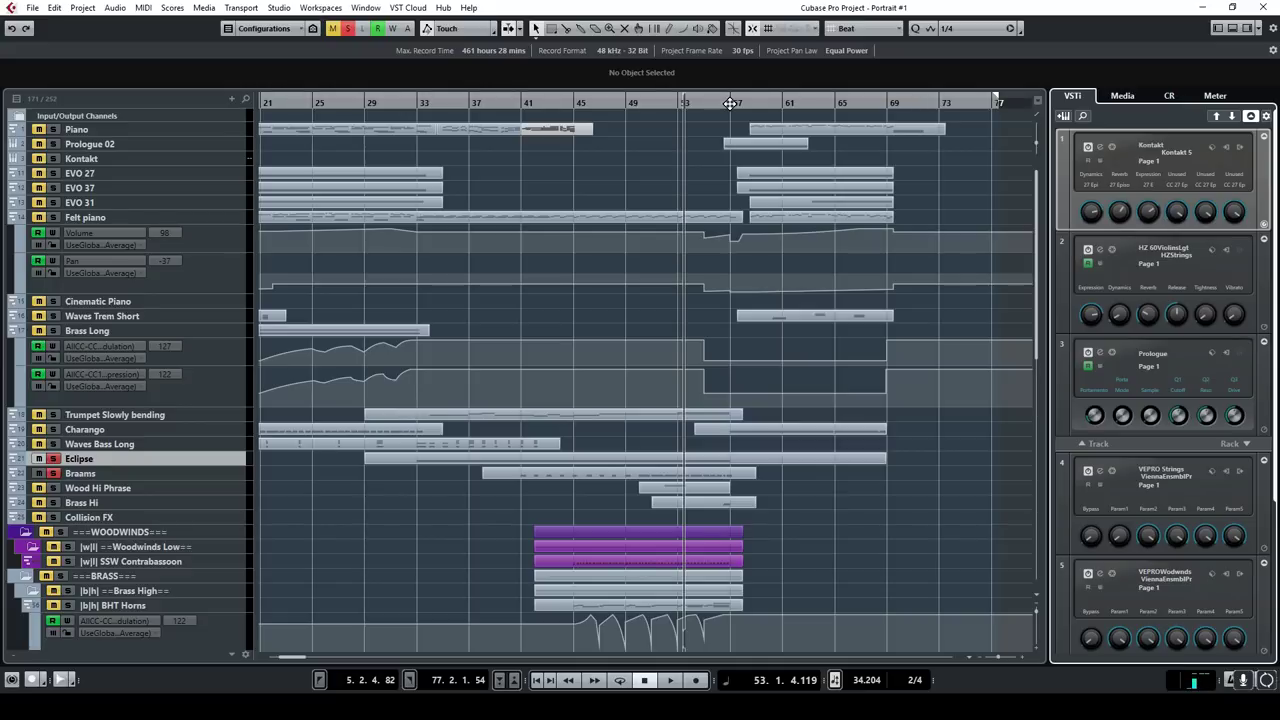
Step: Clear all solos and play the full arrangement from bar 33
click(349, 29)
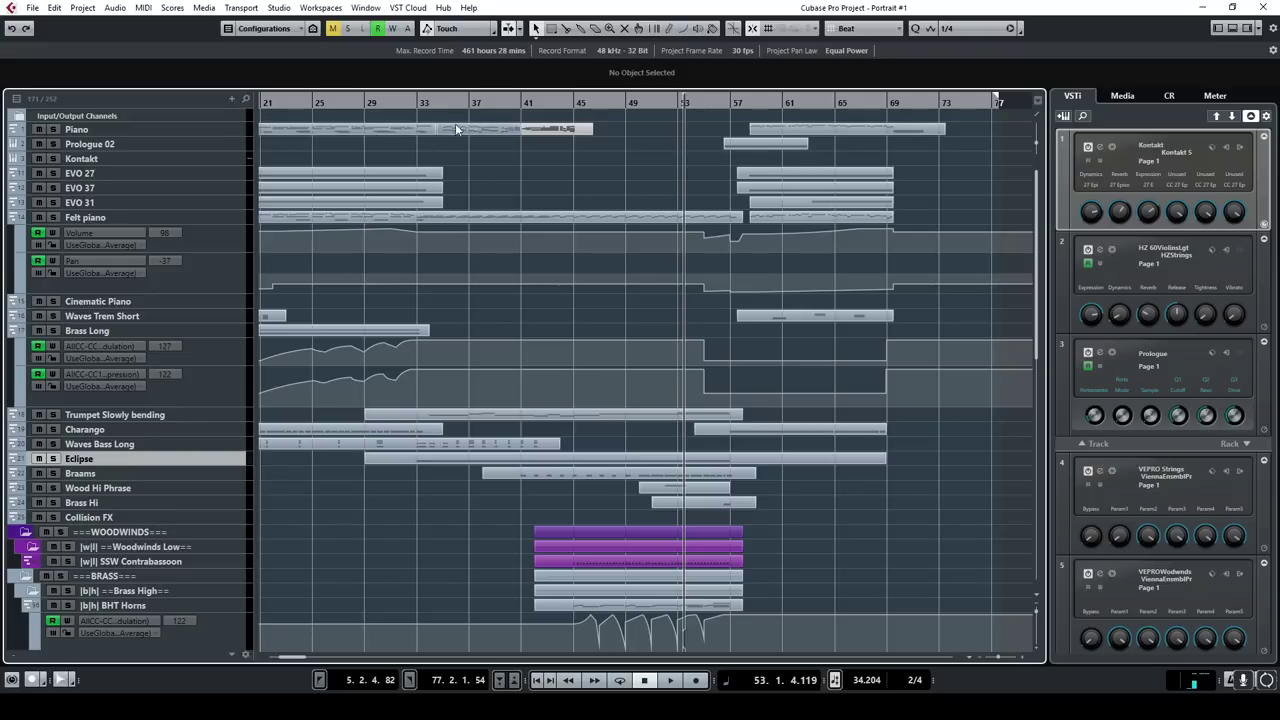
double_click(417, 101)
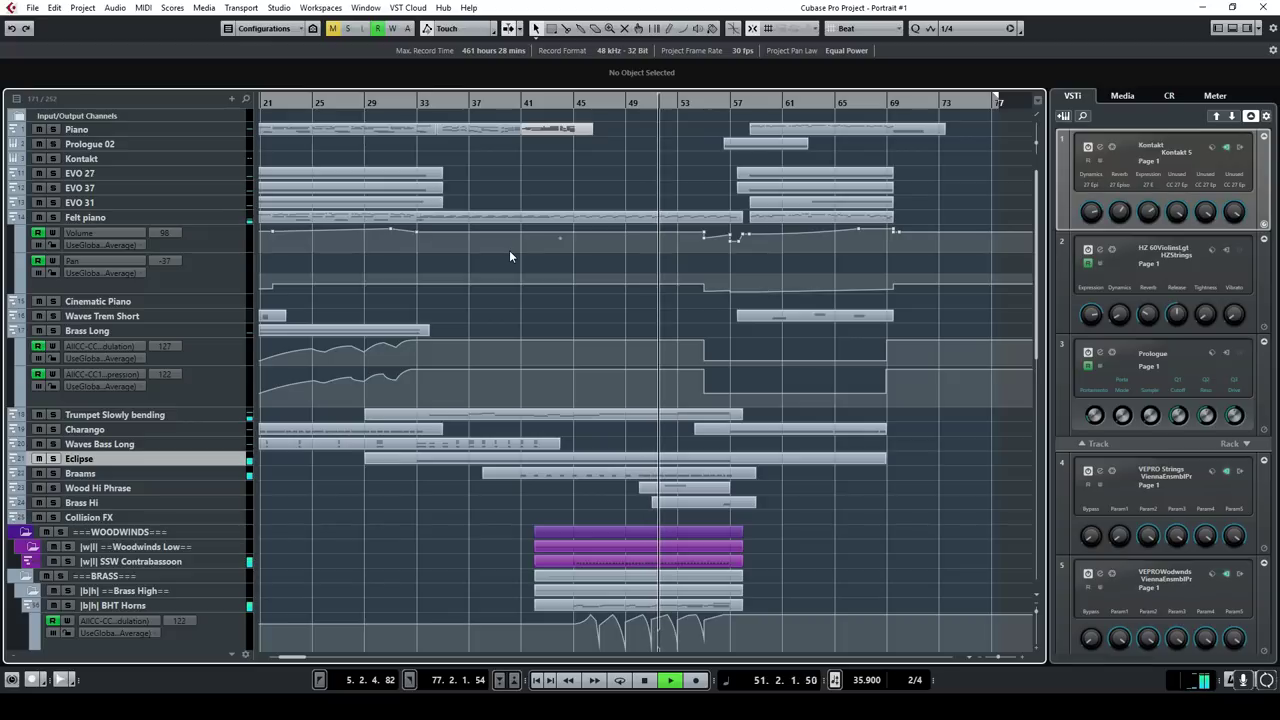
Step: Hide all automation lanes, look over the track list during playback, and stop the transport
right_click(228, 438)
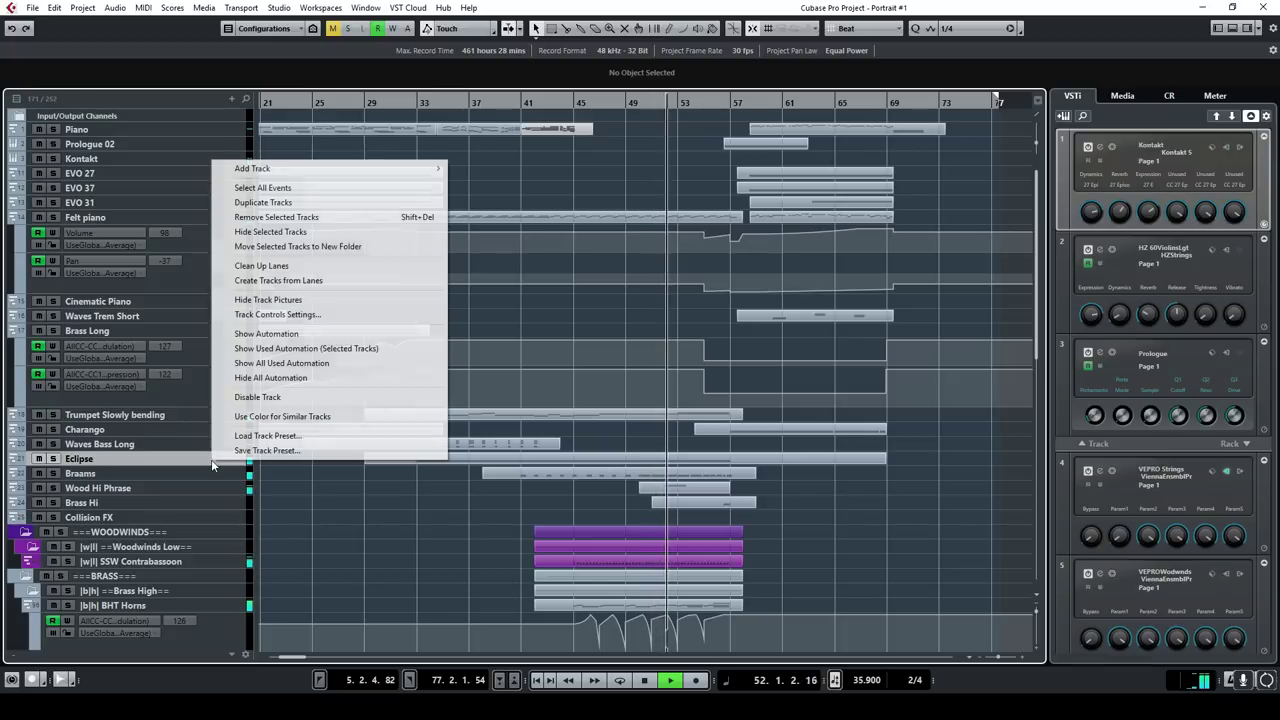
click(291, 378)
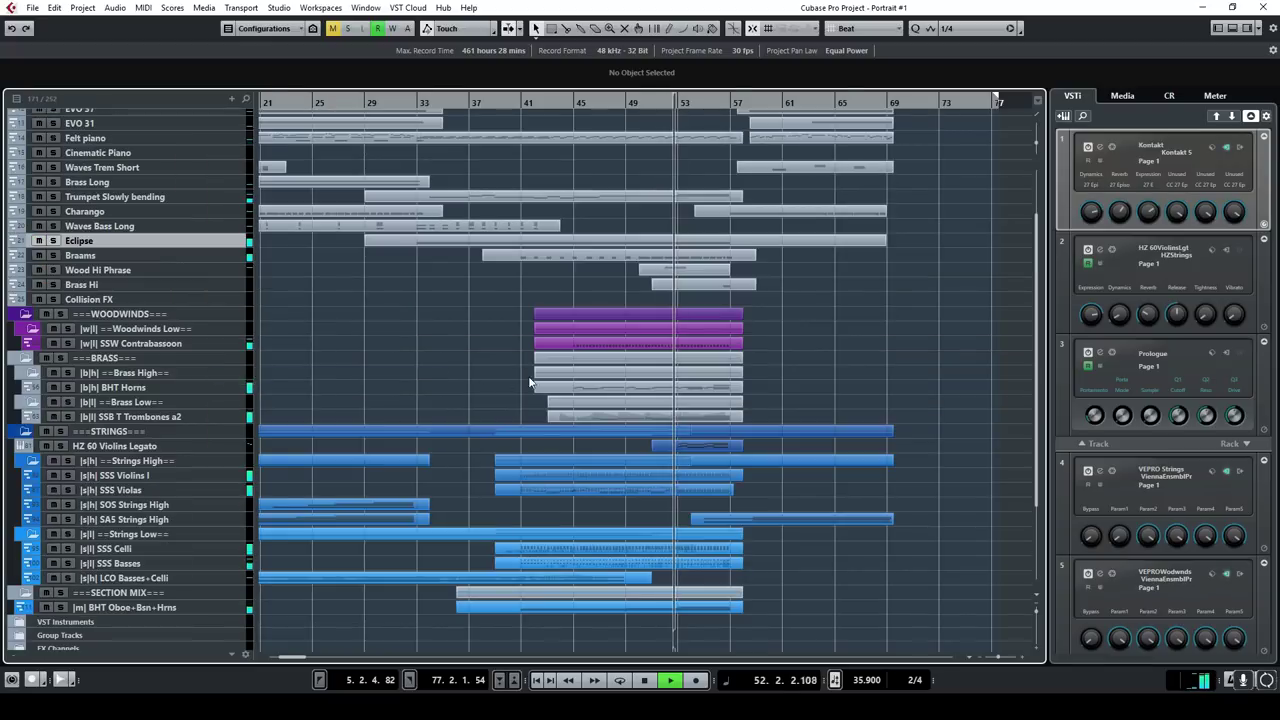
scroll(843, 427, up, 3)
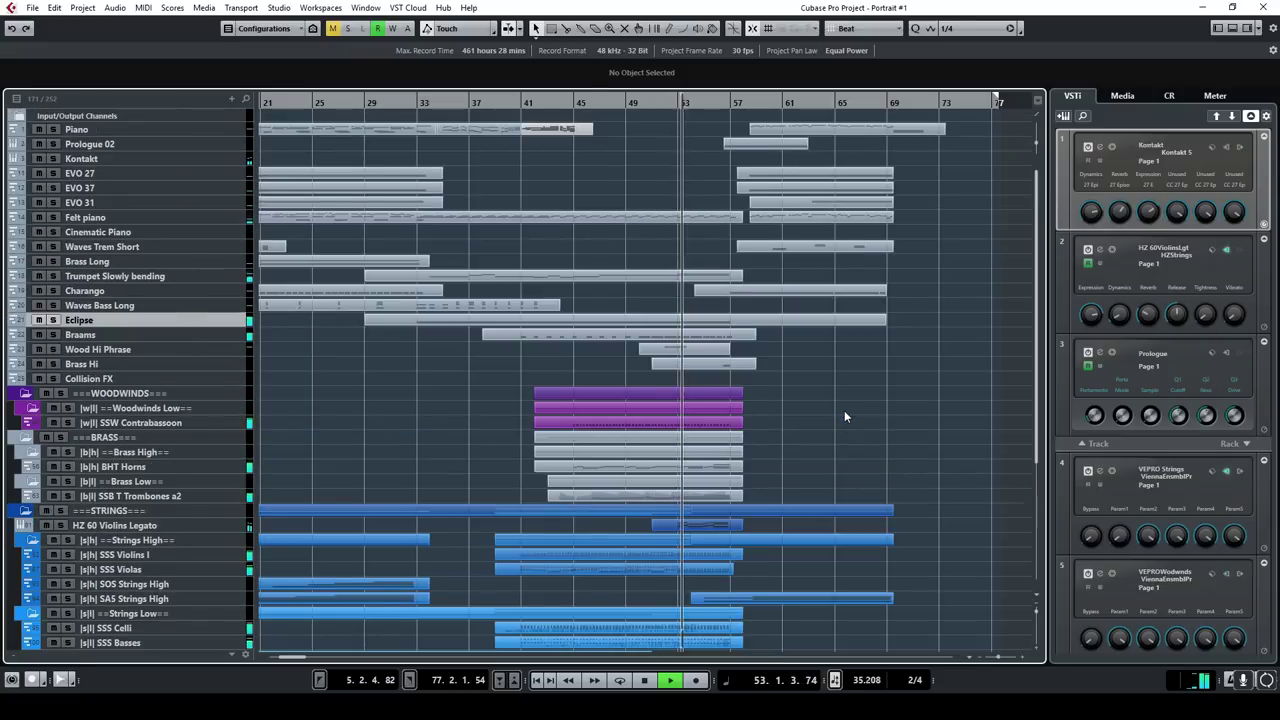
scroll(844, 410, down, 4)
drag(1037, 490, 1037, 453)
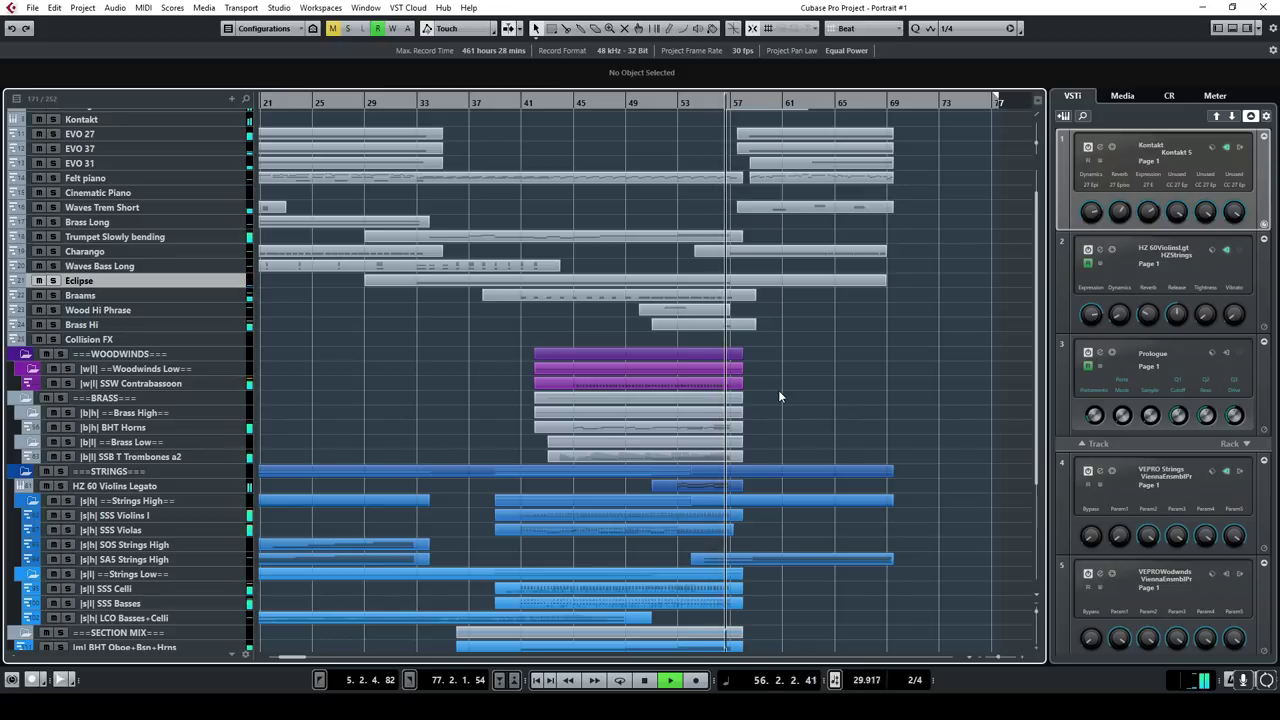
click(643, 681)
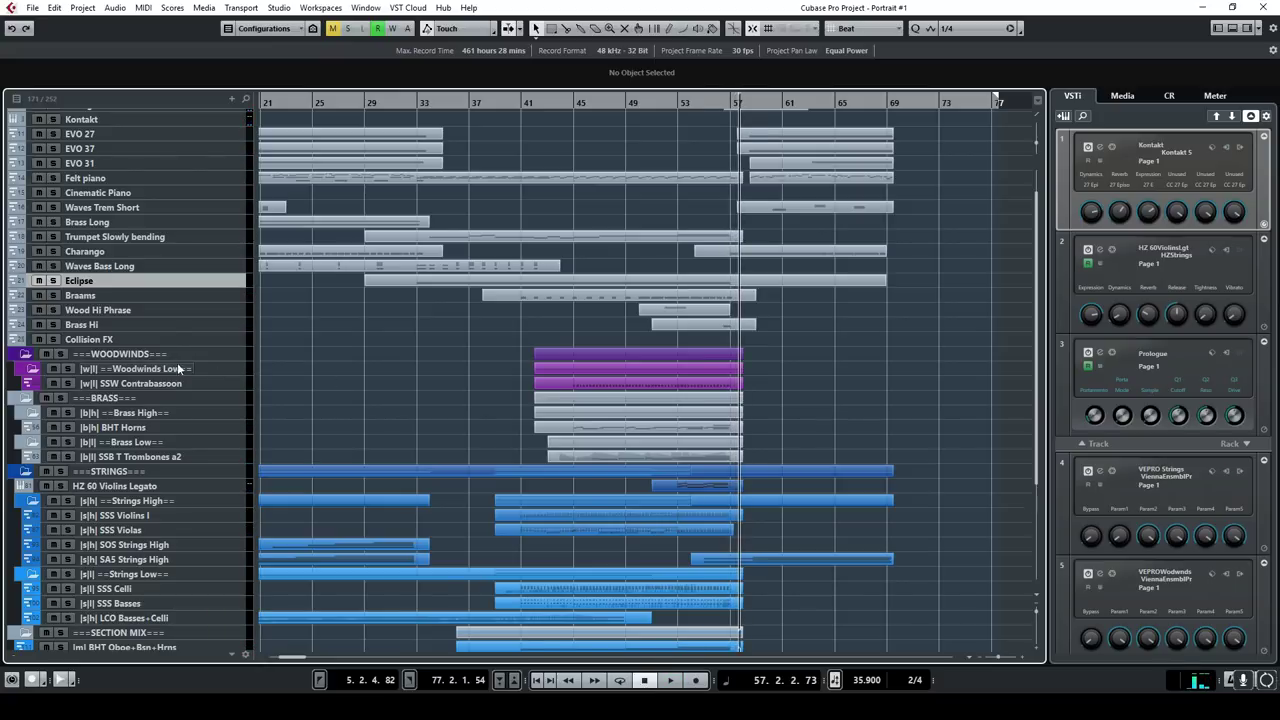
Step: Solo Wood Hi Phrase and play it from about bar 52, then solo Brass Hi instead and play it from about bar 56
click(53, 310)
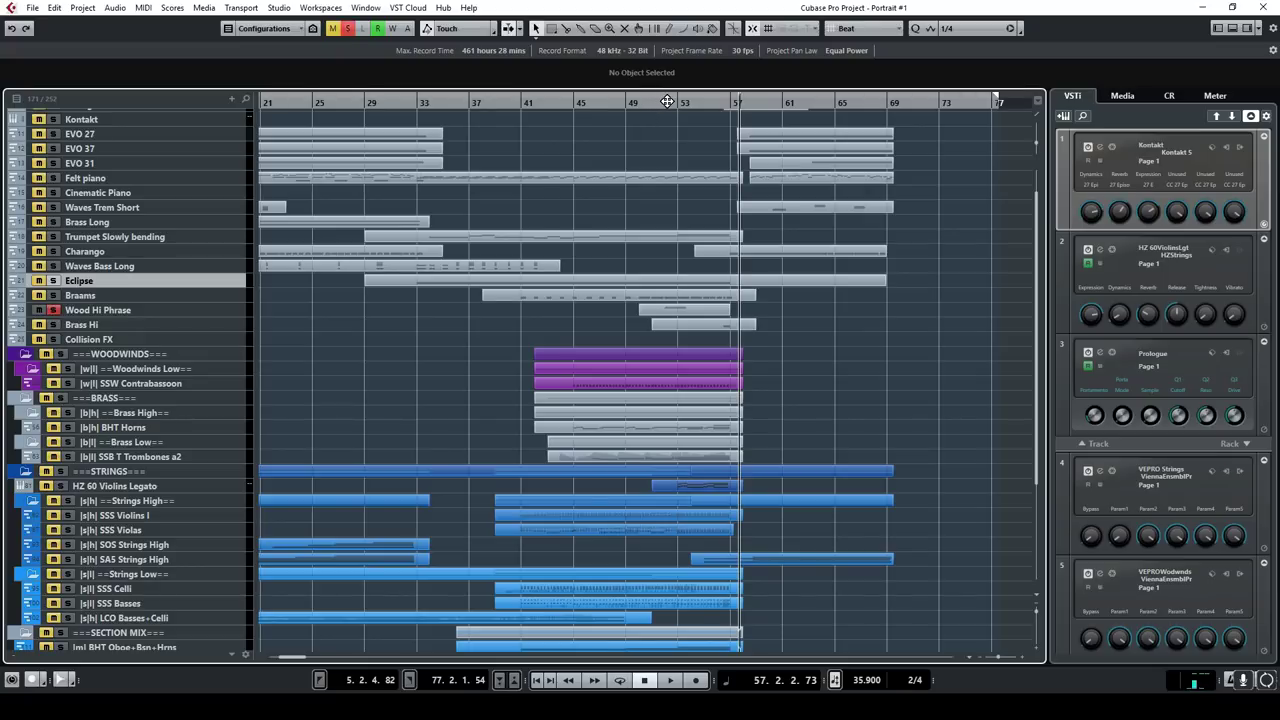
double_click(667, 102)
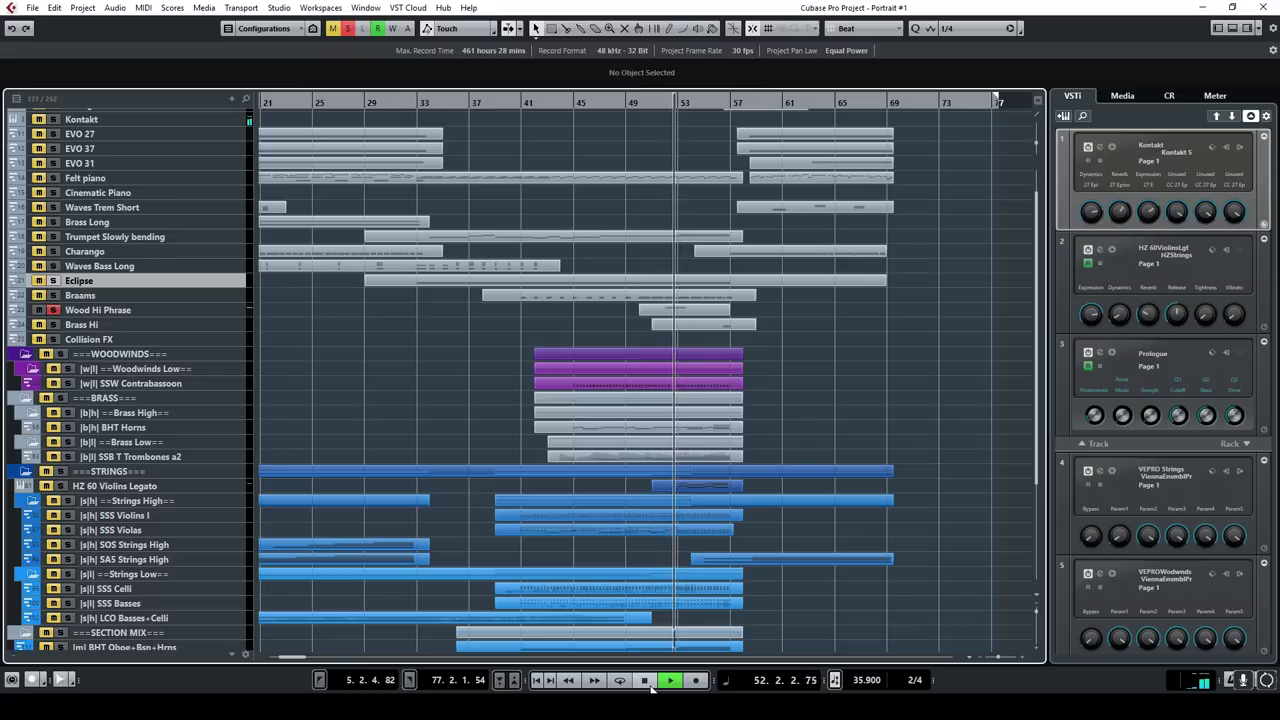
click(53, 324)
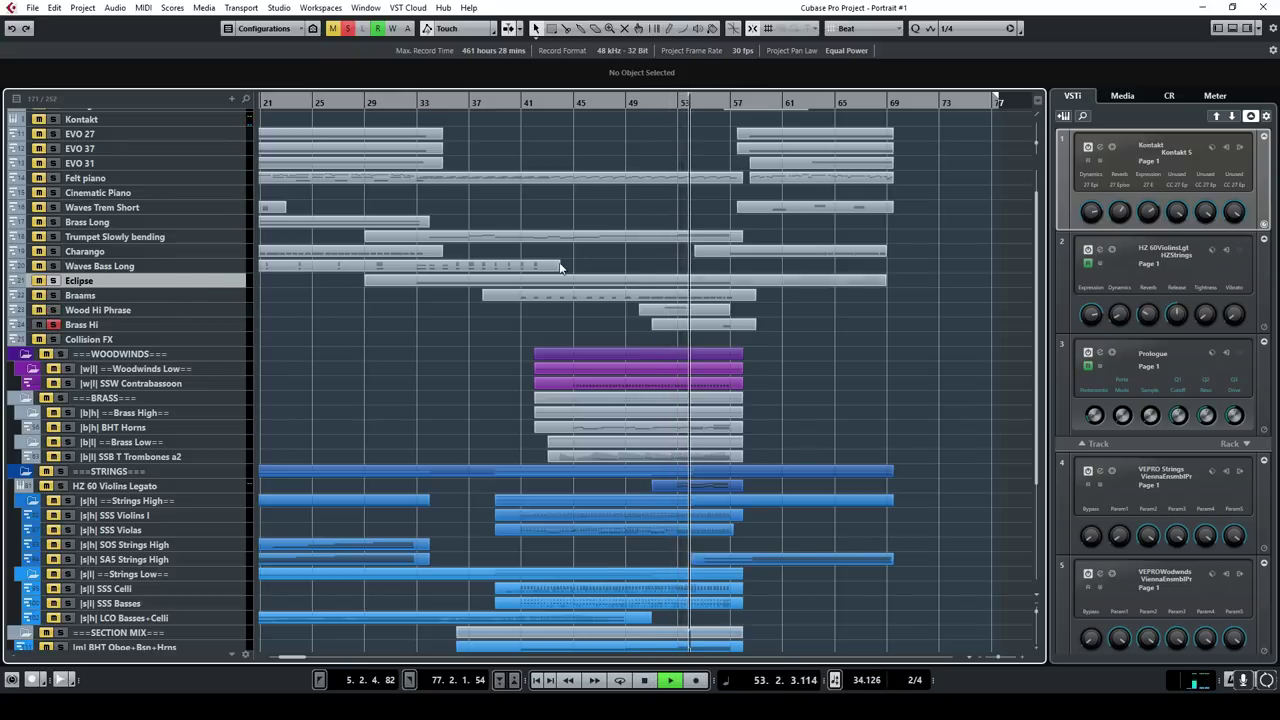
click(722, 102)
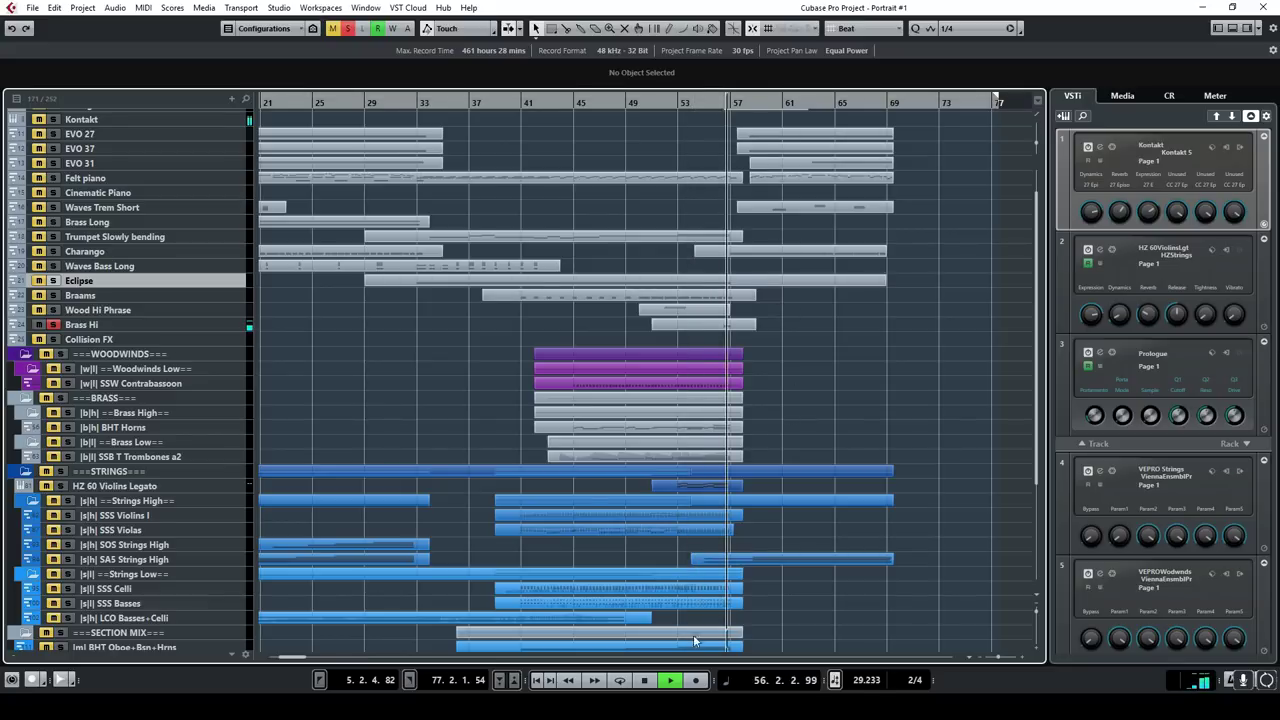
click(644, 680)
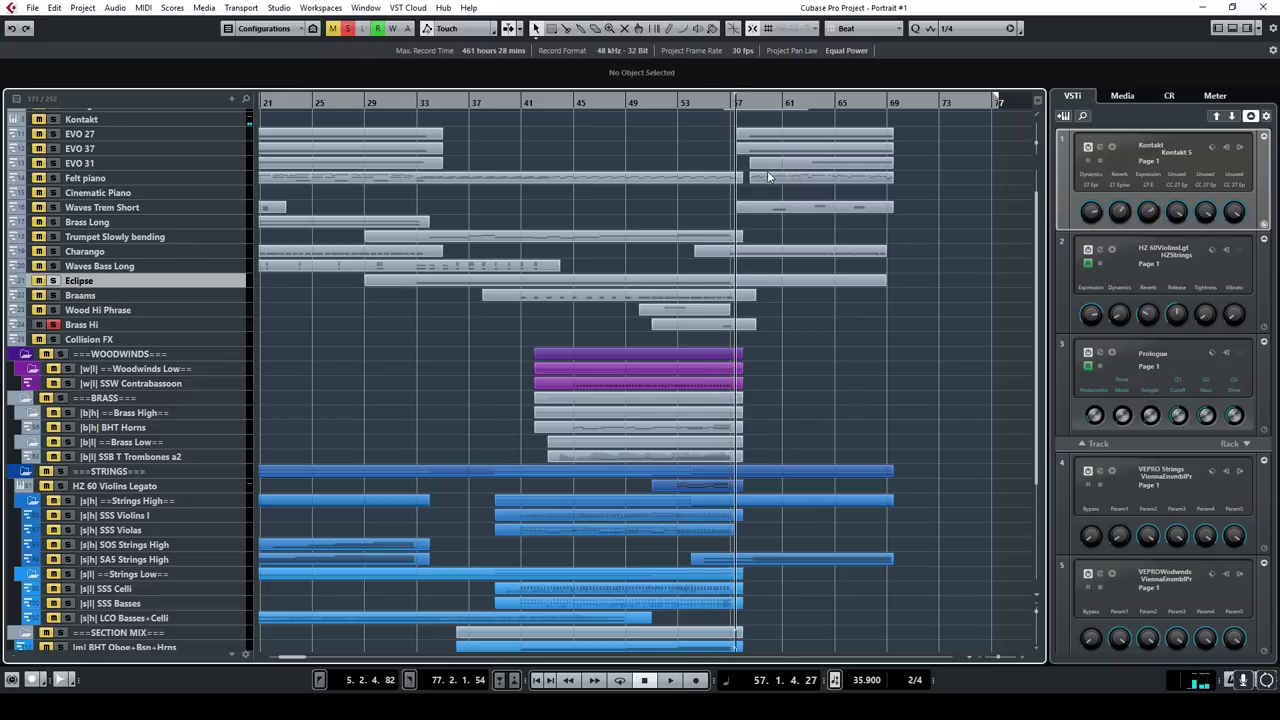
Step: Replay Brass Hi from about bar 54, then clear all solos and play the full arrangement from about bar 53 while reviewing the tracks
click(705, 102)
scroll(760, 231, up, 1)
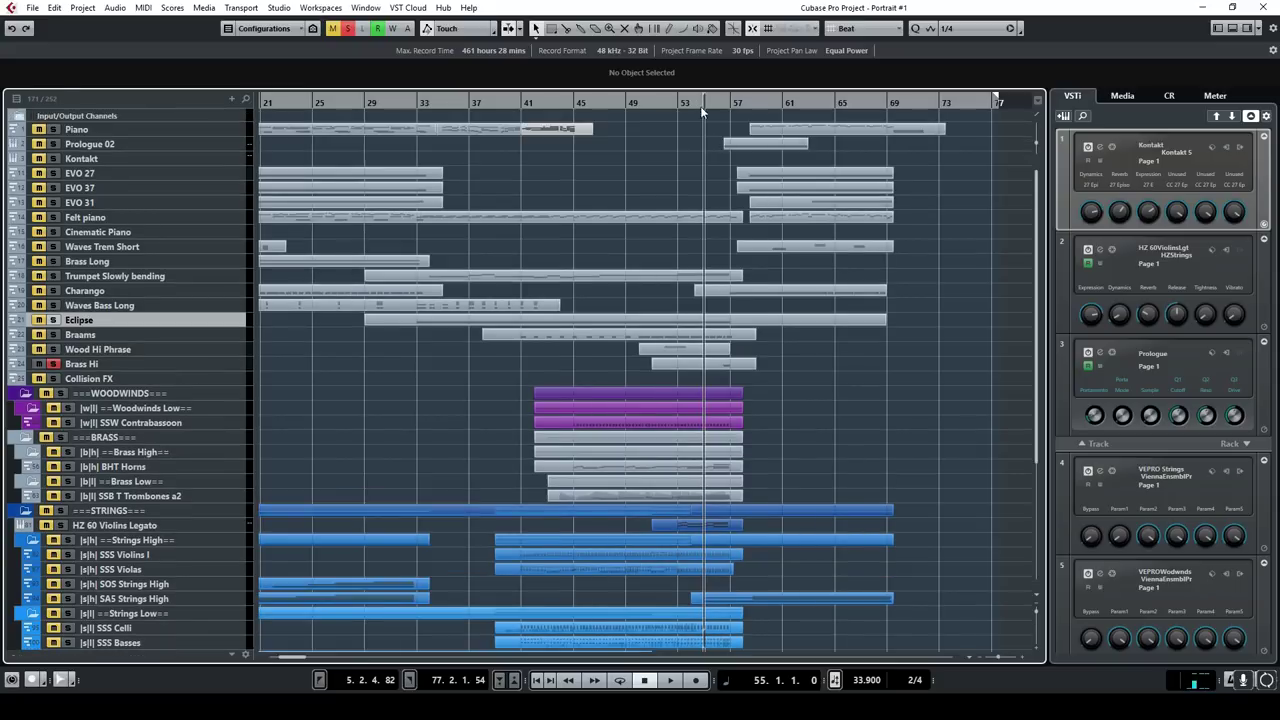
double_click(697, 102)
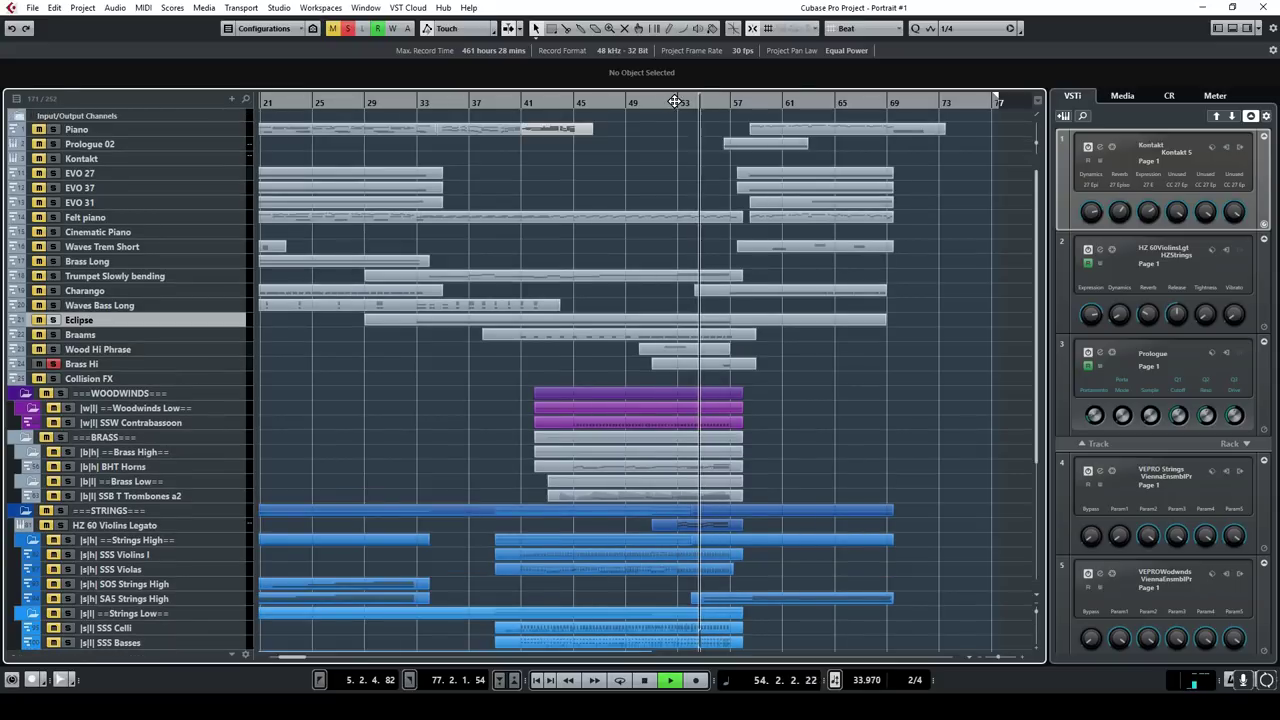
double_click(676, 102)
click(349, 35)
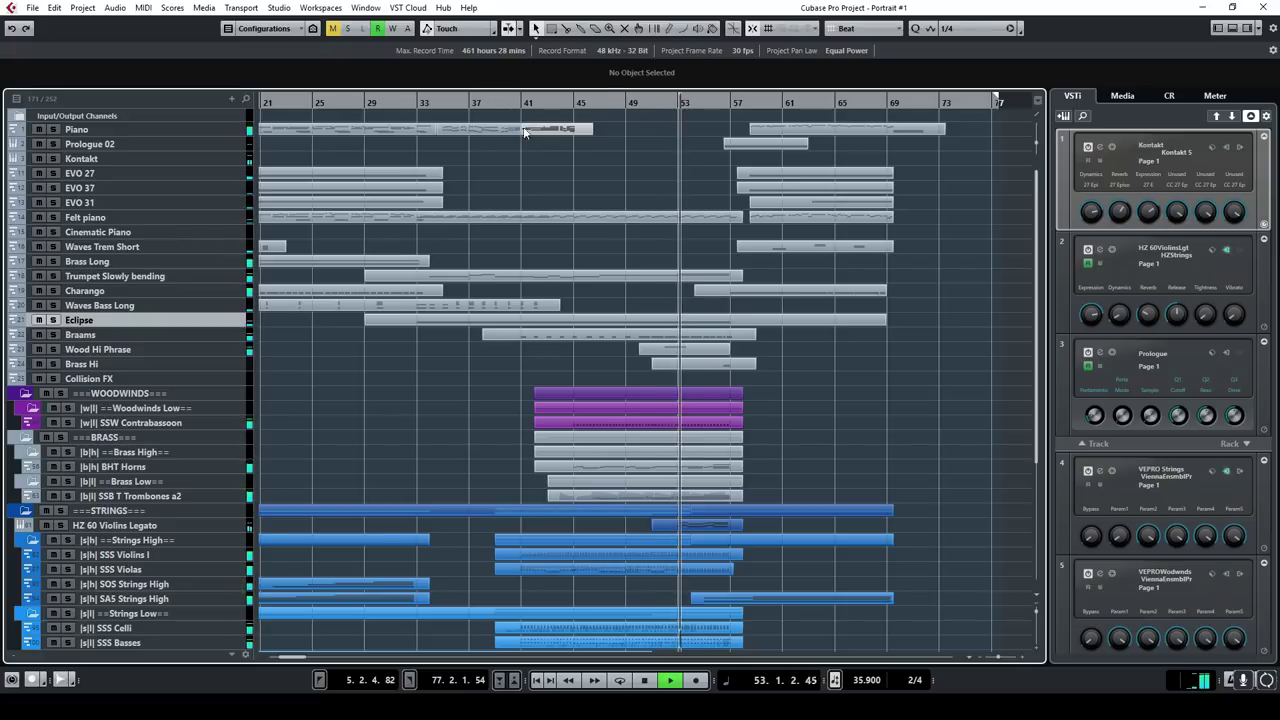
scroll(740, 340, down, 5)
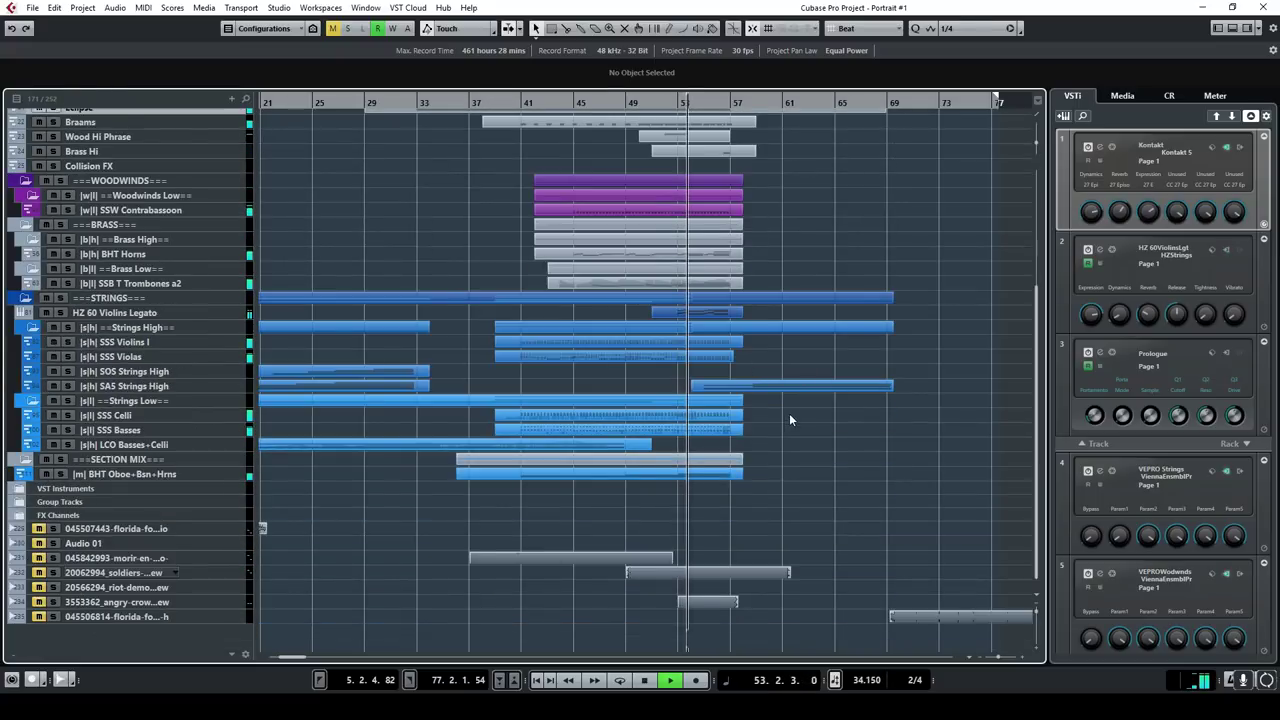
scroll(789, 420, up, 5)
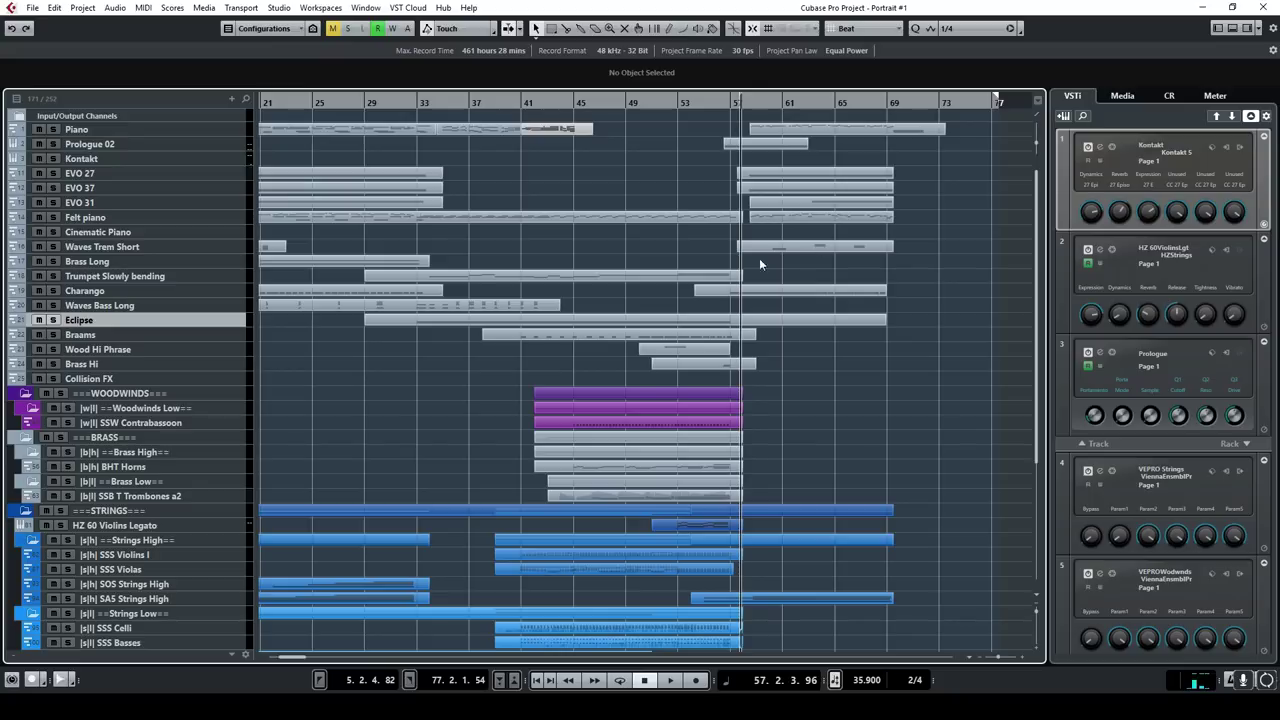
Step: Solo the Prologue 02 track, play it from about bar 56, and stop playback
click(225, 143)
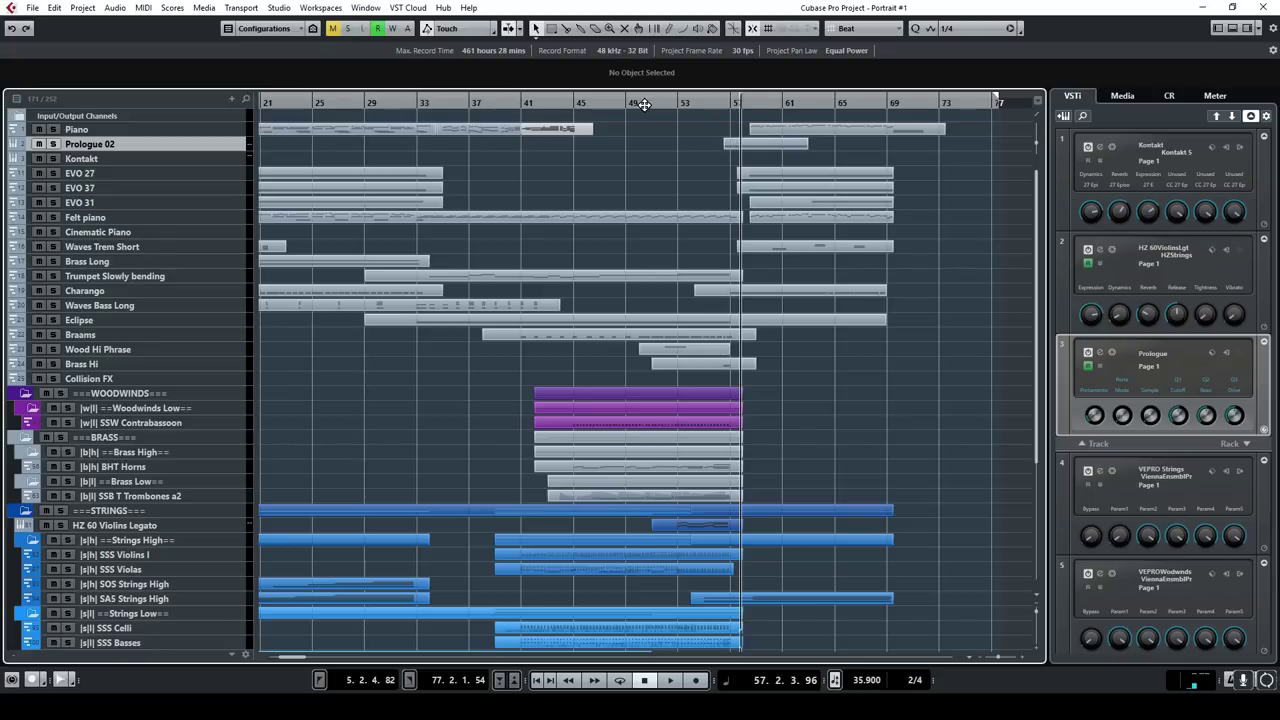
click(54, 144)
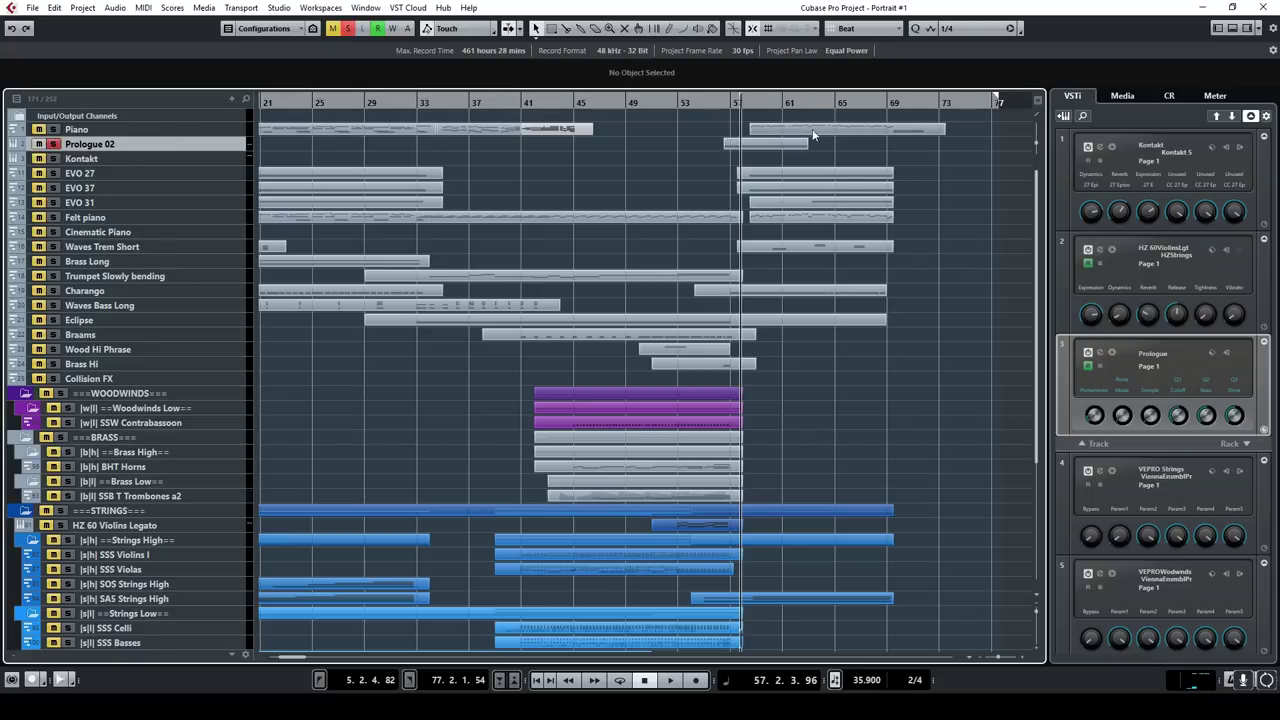
double_click(723, 105)
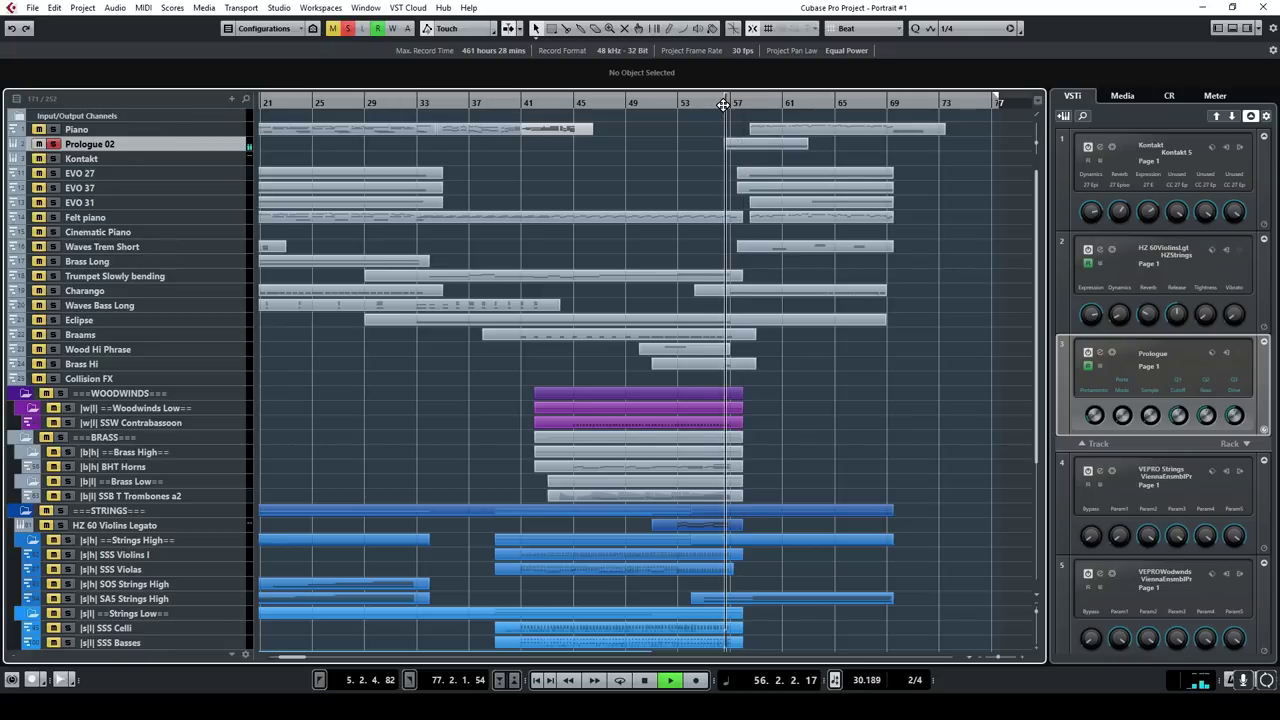
click(645, 681)
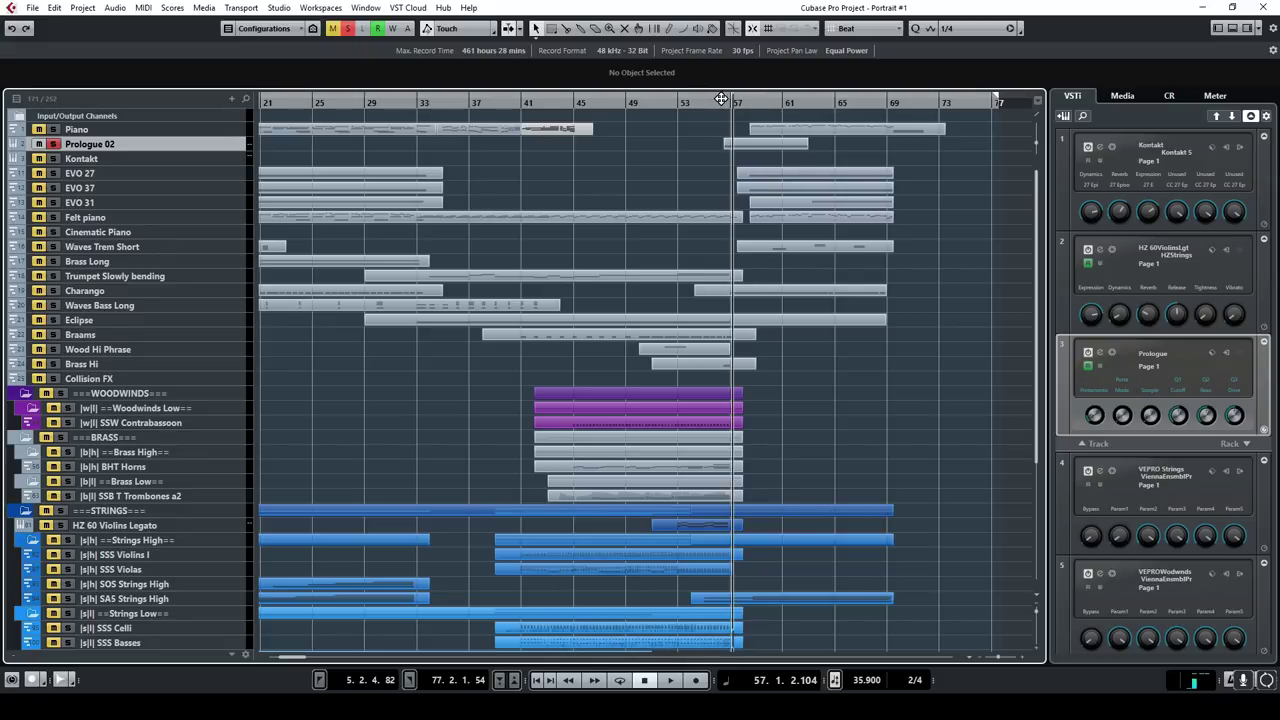
Step: Clear all solos and play the closing section from bar 57 with every part, reviewing the tracks before stopping
click(348, 30)
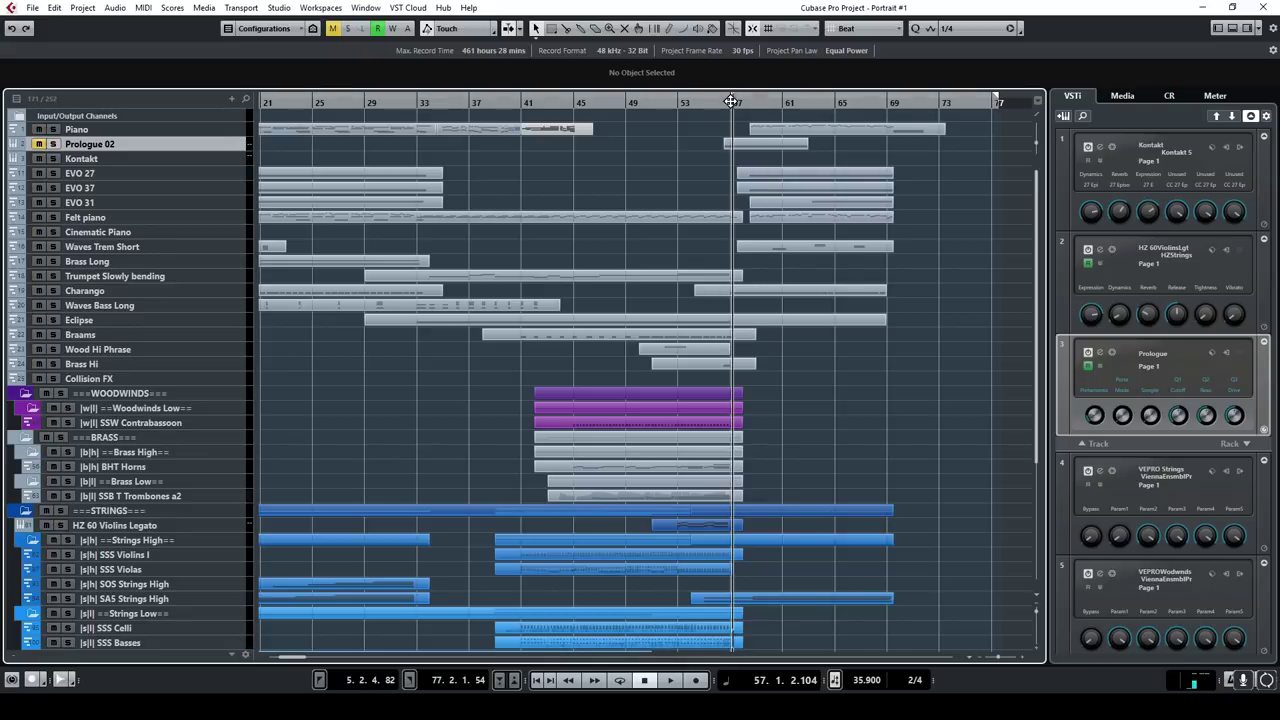
click(731, 101)
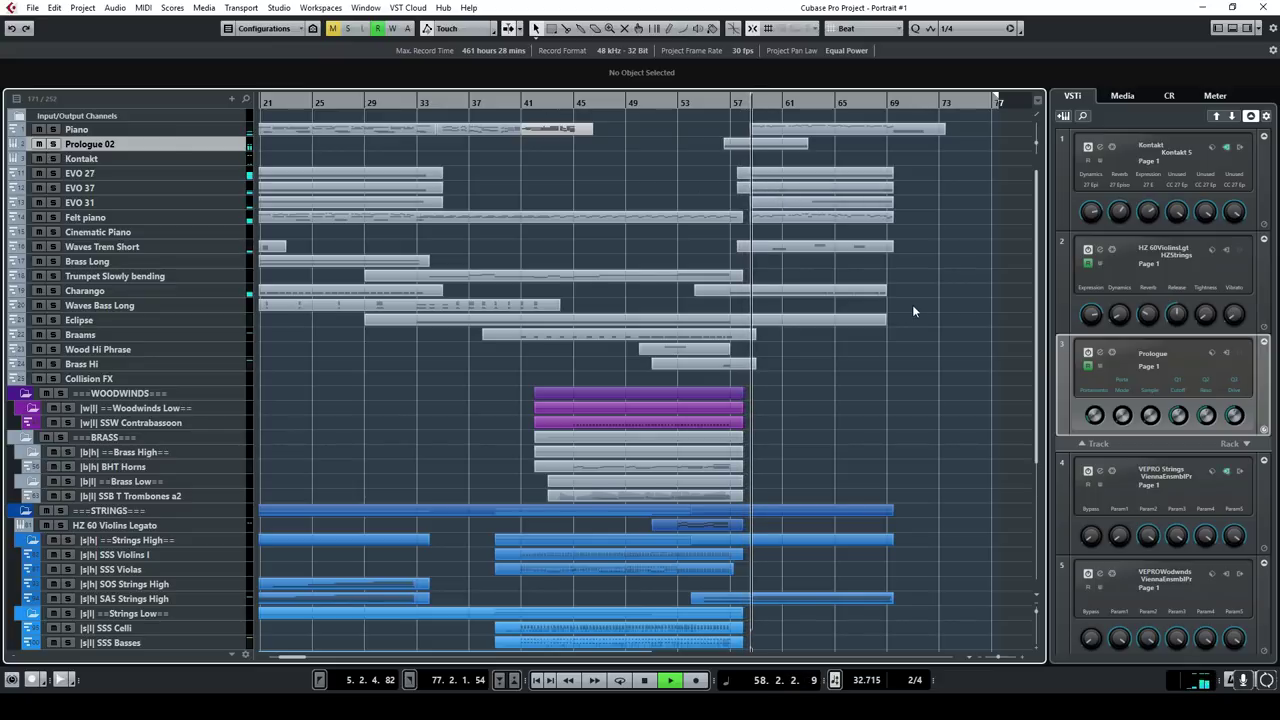
scroll(900, 310, down, 5)
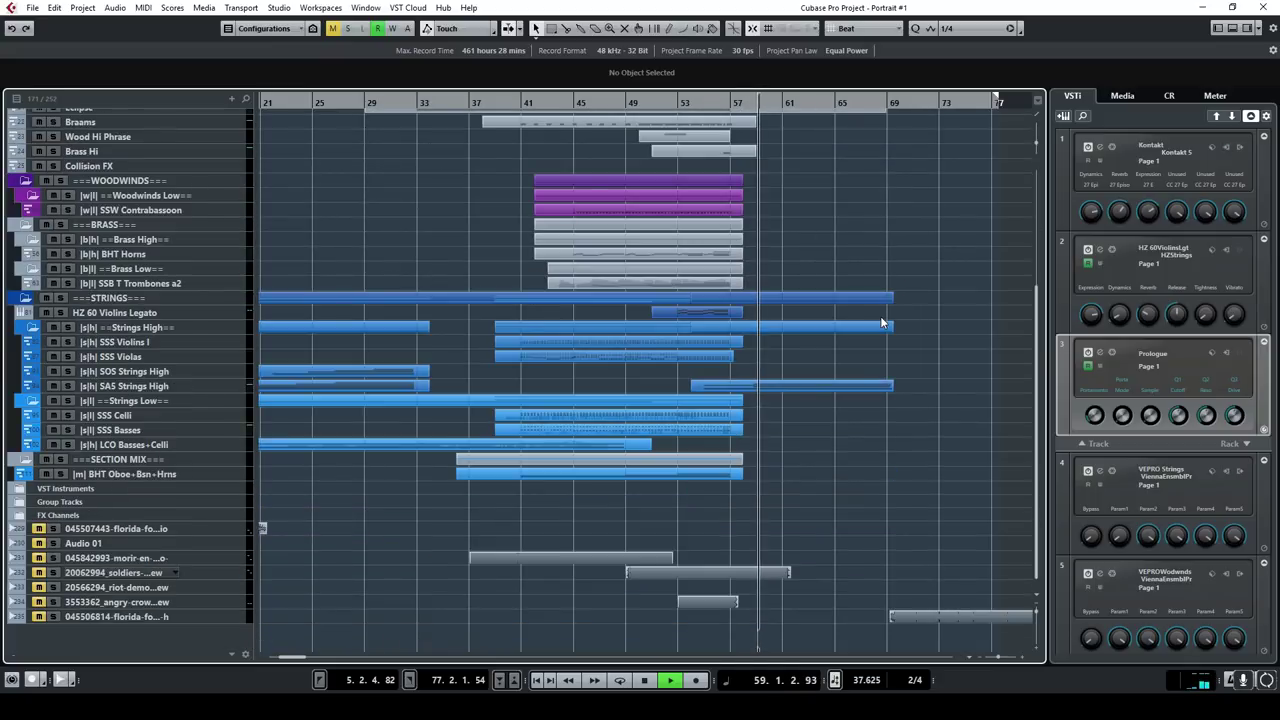
scroll(885, 318, up, 5)
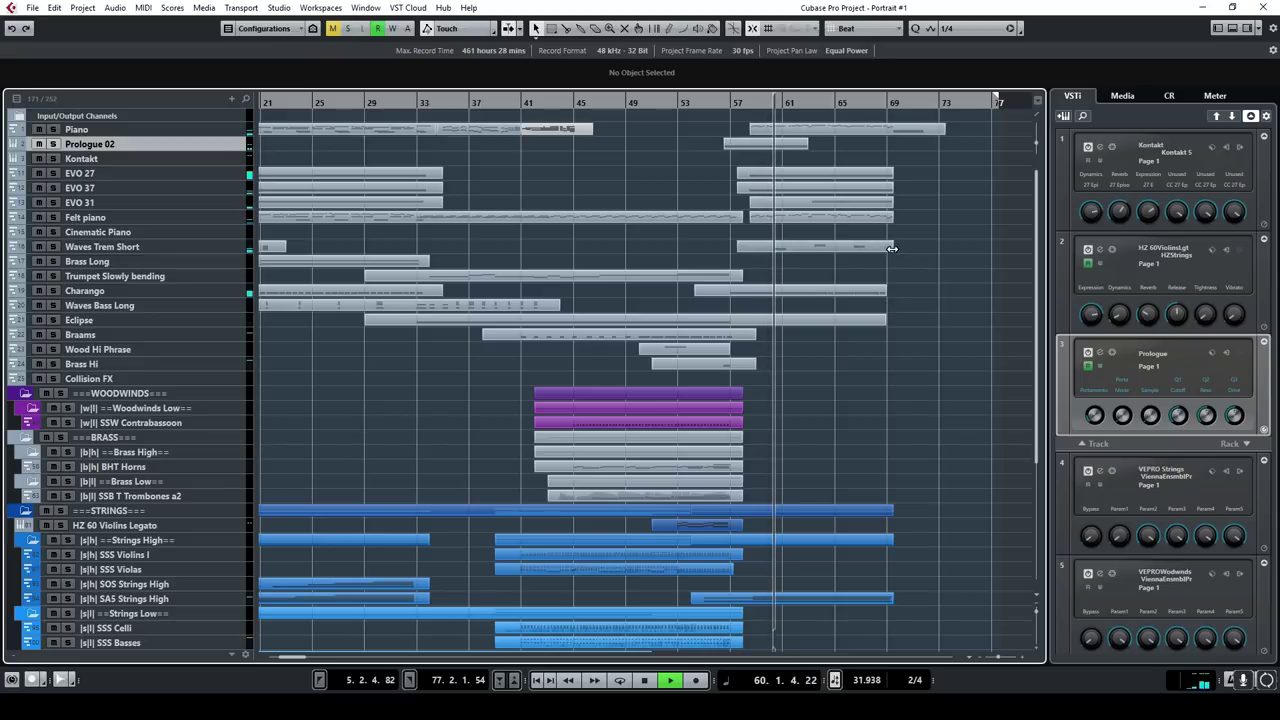
click(862, 305)
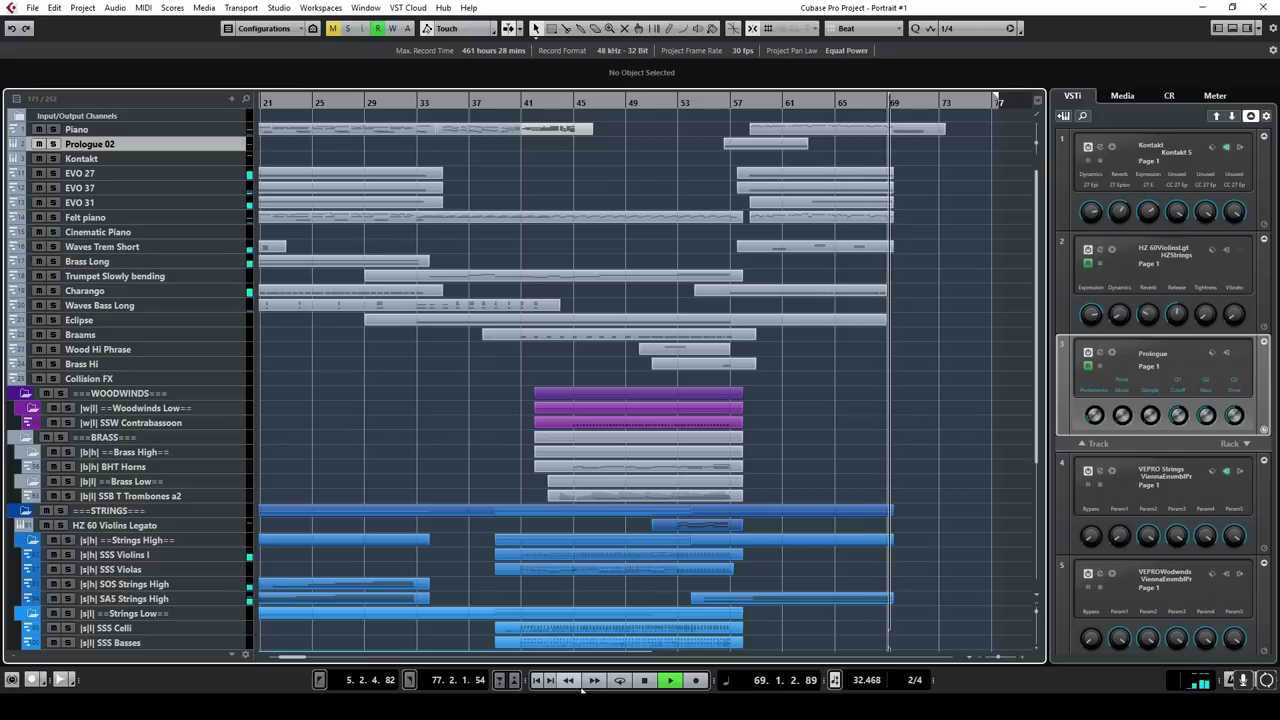
click(643, 681)
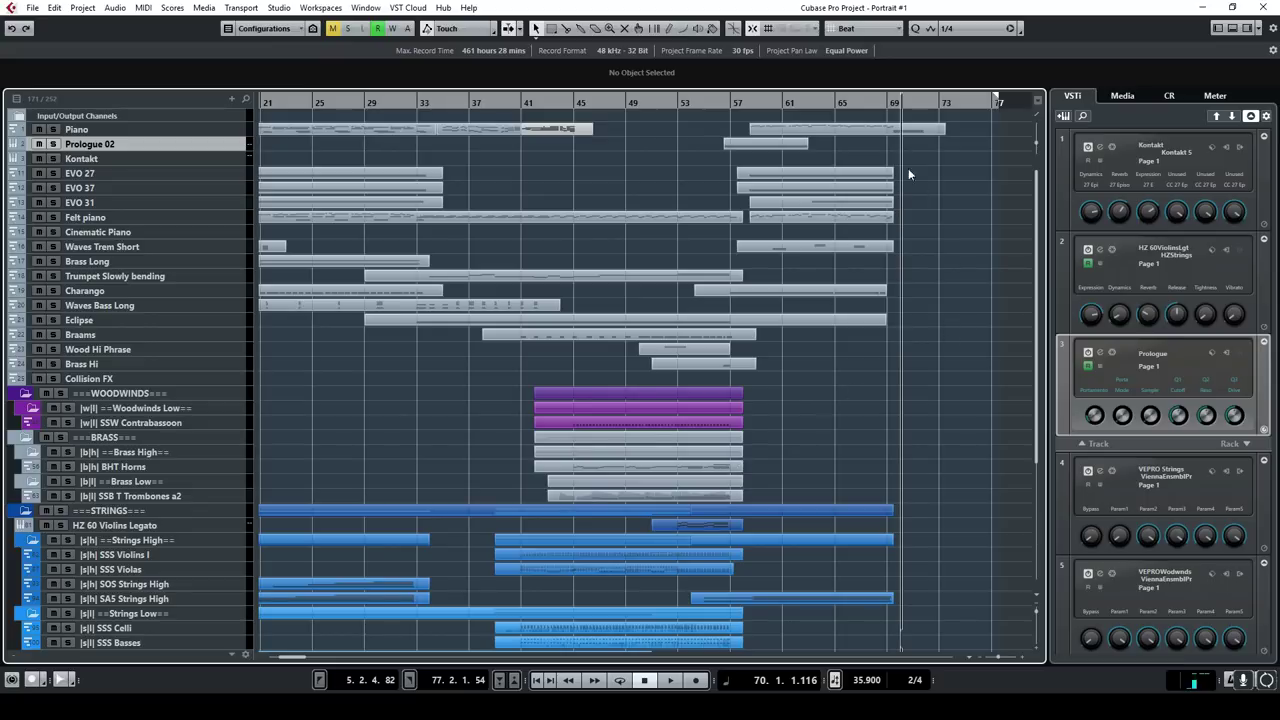
Step: Clear all solos and mutes, and solo the 045507443-florida-fo...io audio track near the start of the project
scroll(950, 420, down, 5)
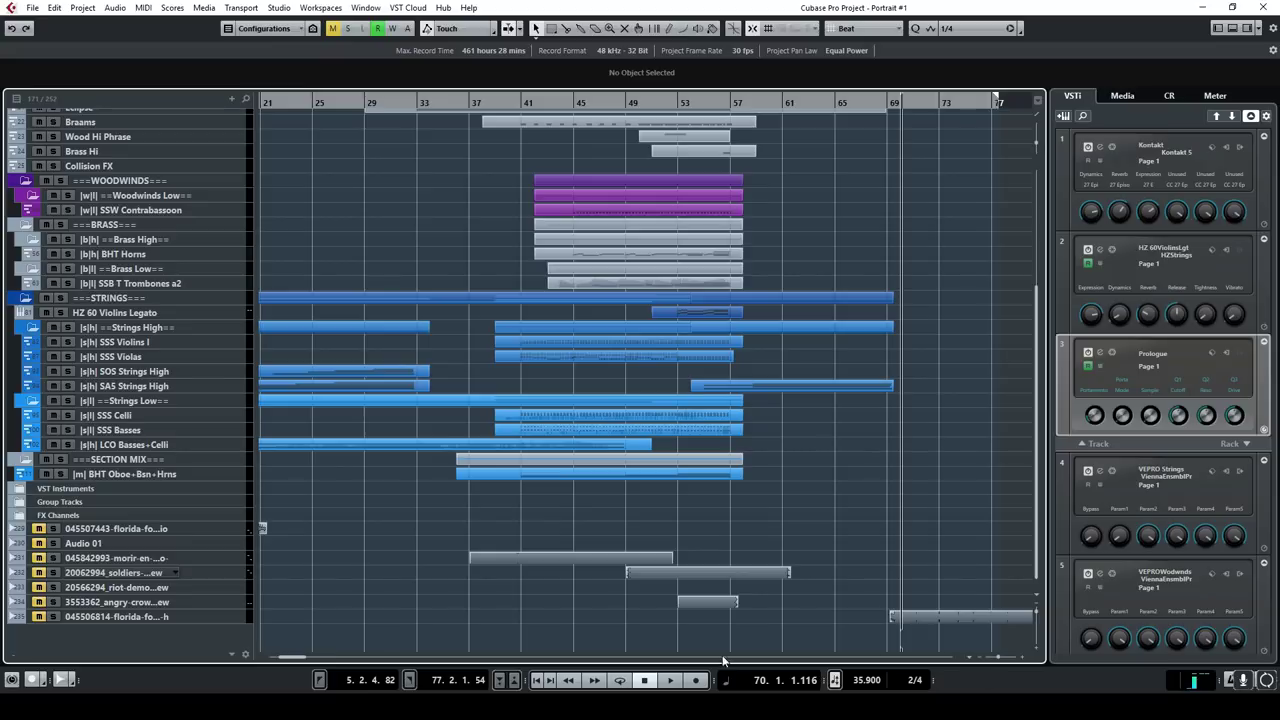
mouse_move(289, 660)
mouse_down()
mouse_move(278, 663)
mouse_move(320, 662)
mouse_move(265, 663)
mouse_up()
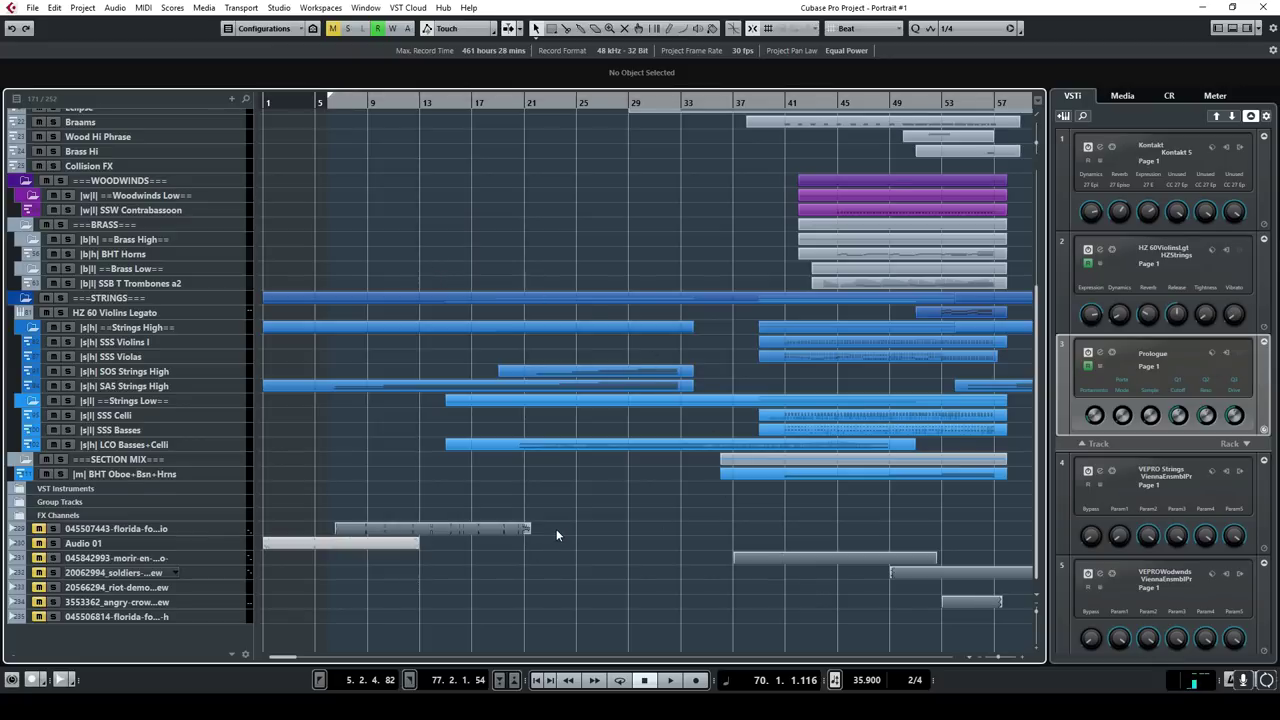
scroll(608, 392, up, 5)
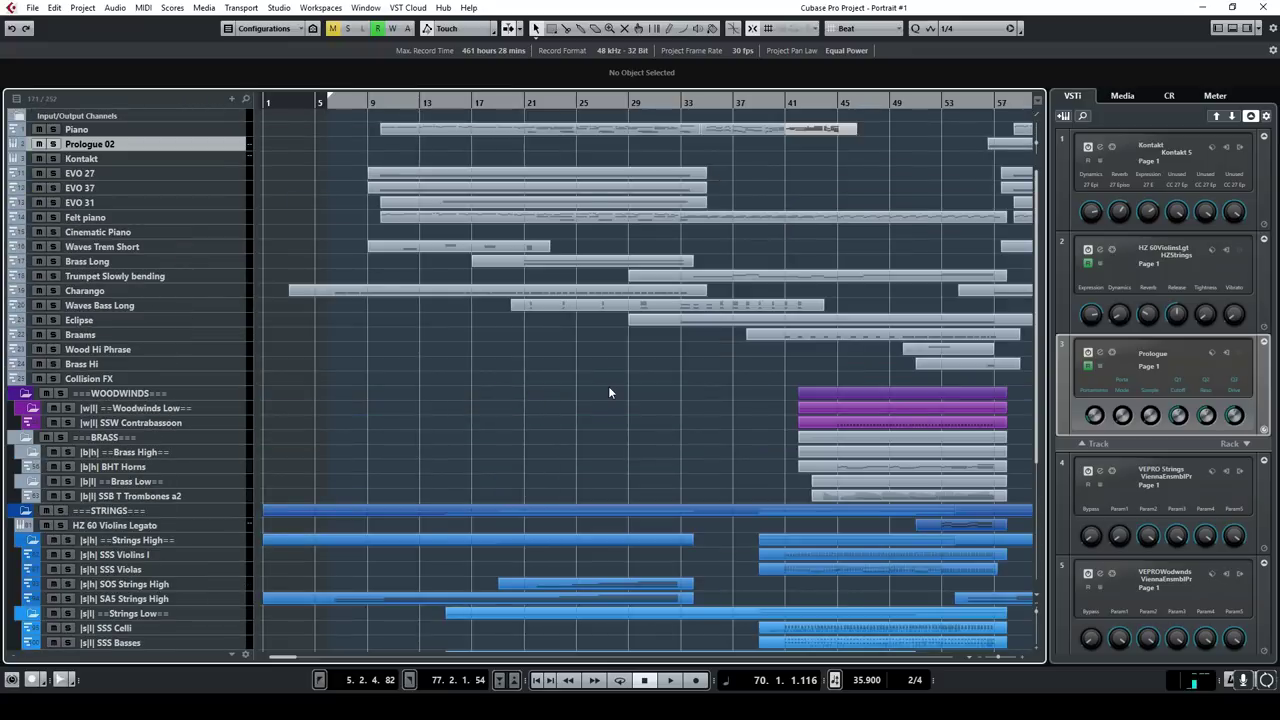
scroll(500, 395, down, 3)
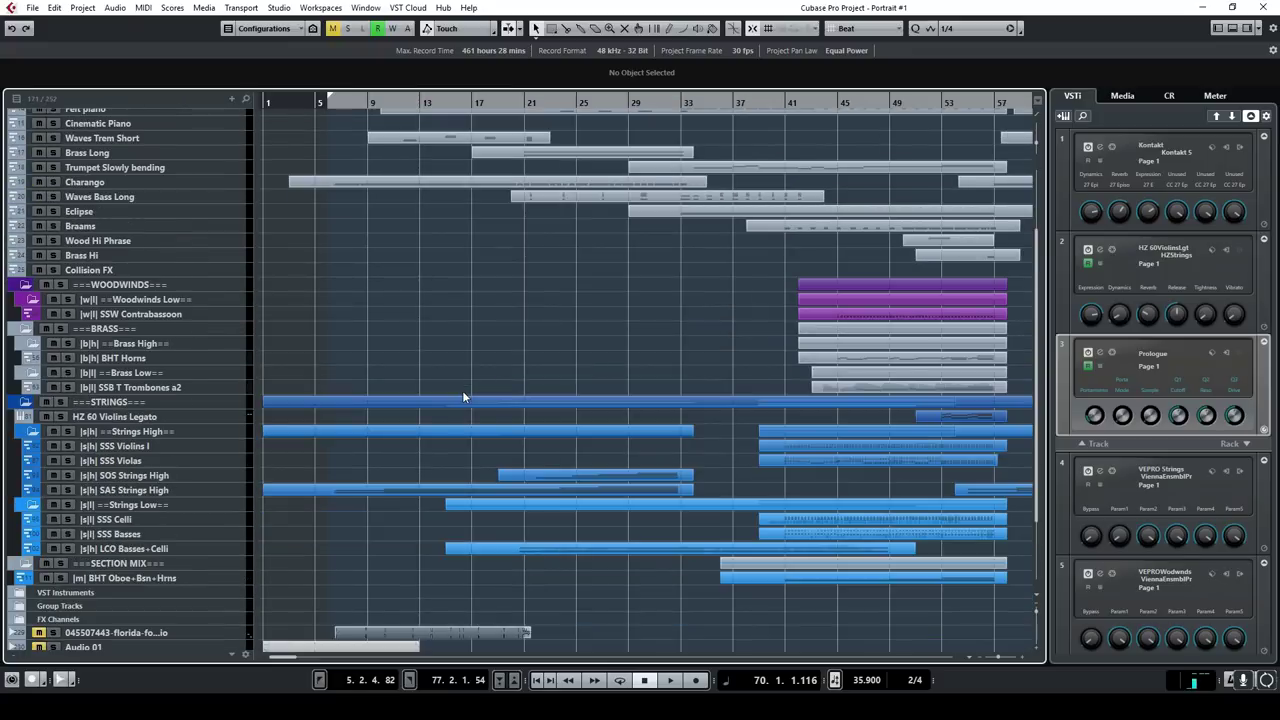
scroll(372, 561, down, 3)
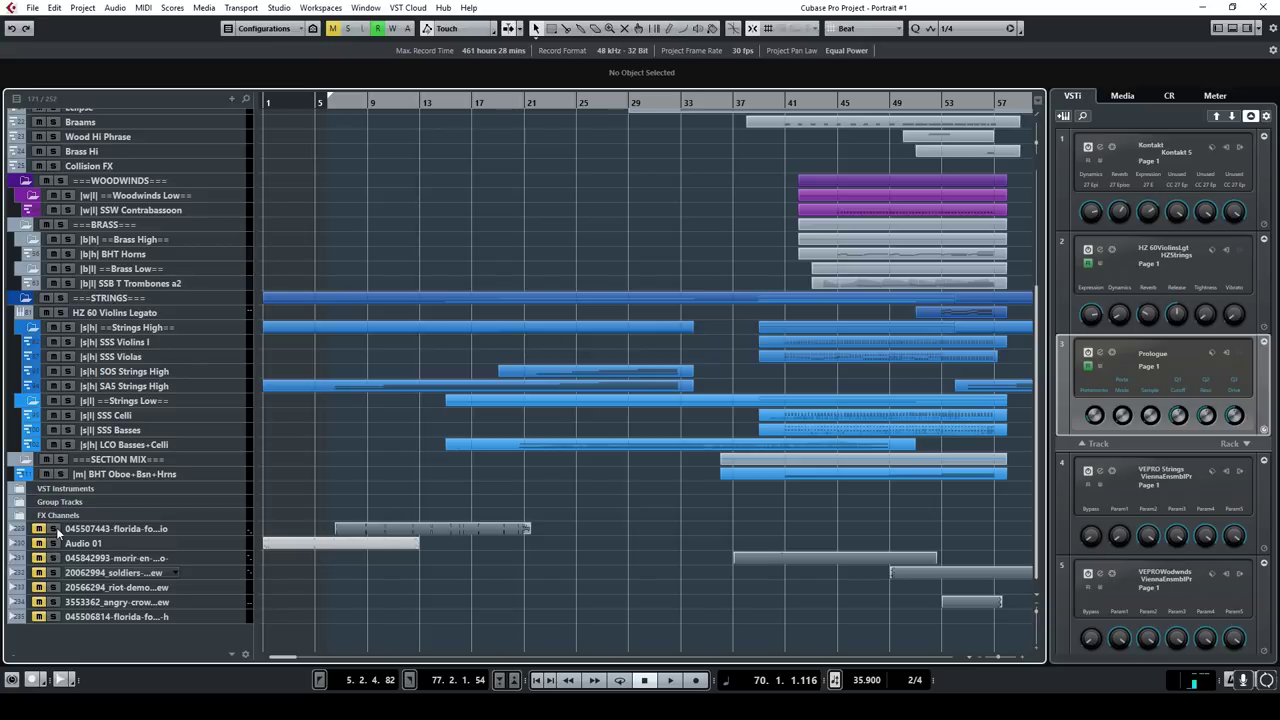
click(53, 530)
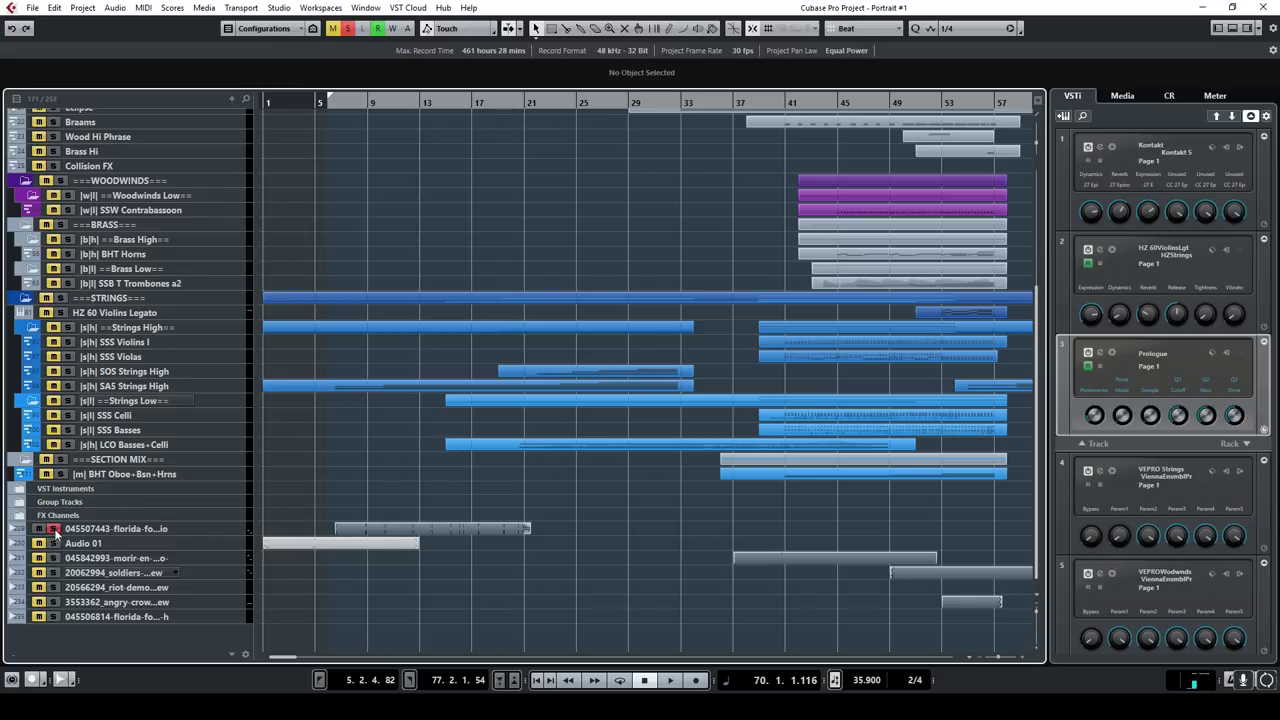
click(348, 29)
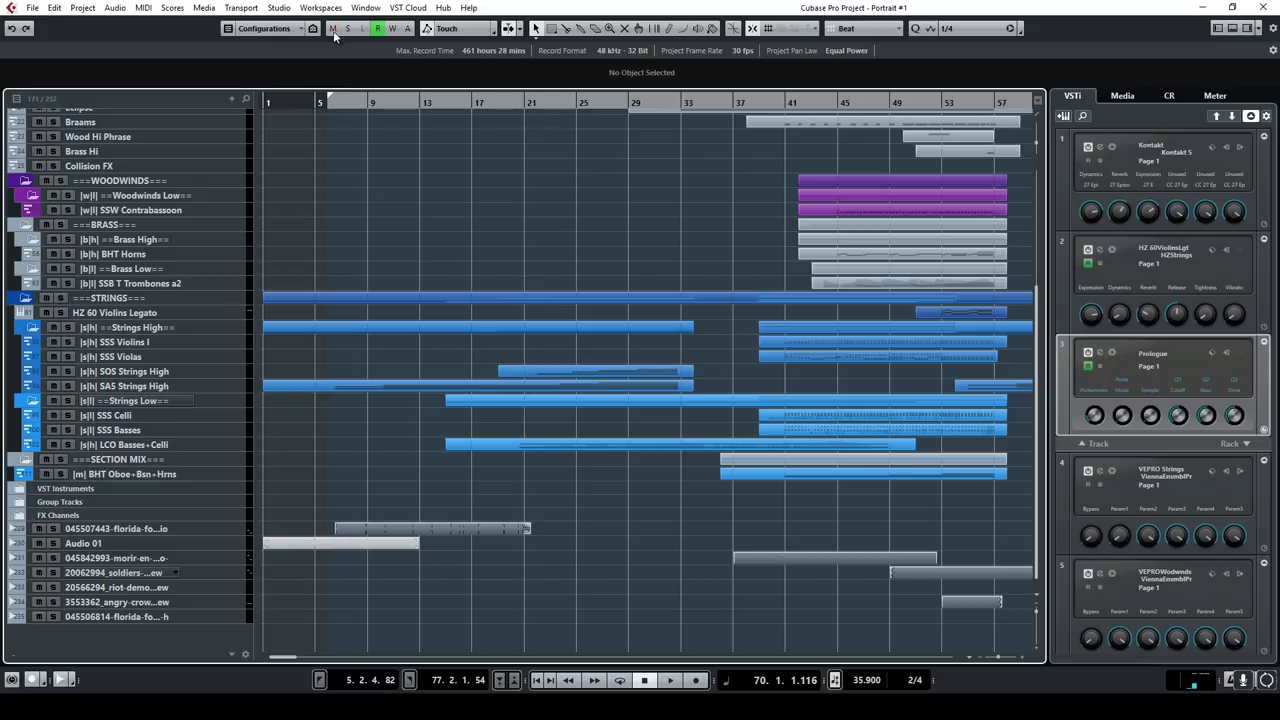
click(53, 530)
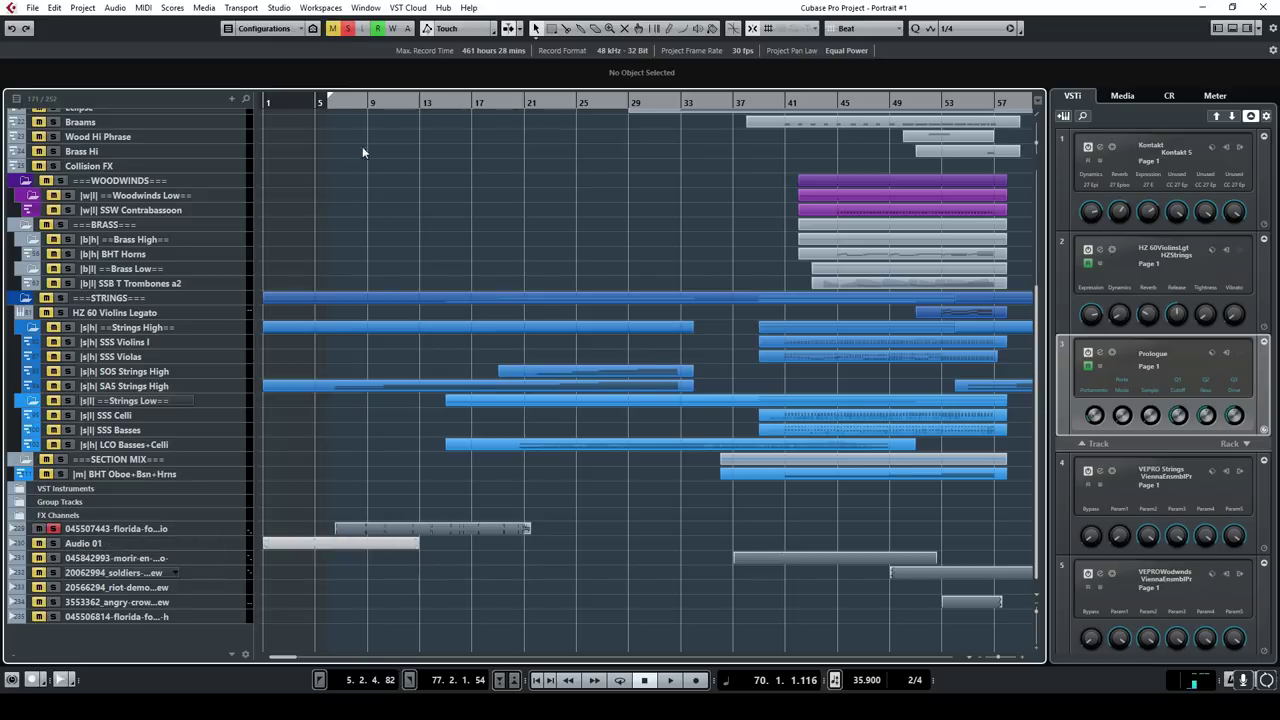
Step: Play the soloed 045507443-florida-fo...io track from about bar 6, then clear all solos
double_click(334, 104)
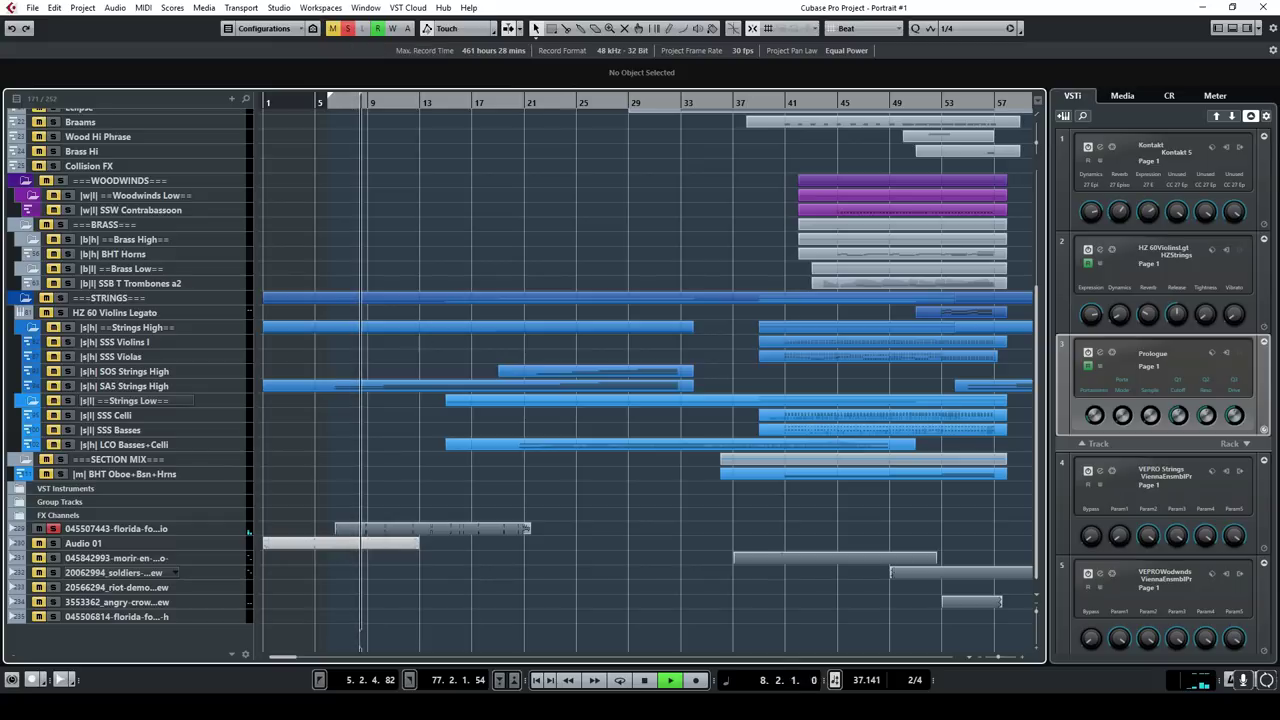
click(346, 30)
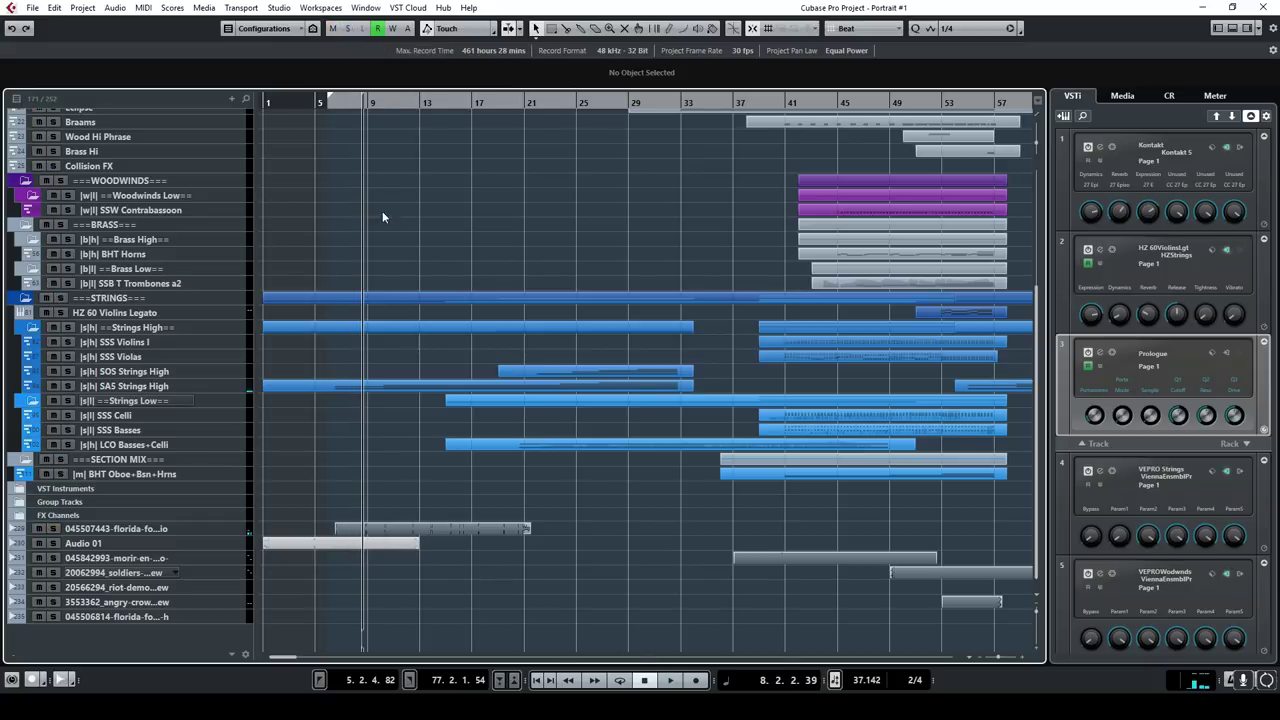
Step: Show the used automation of the 045507443-florida-fo...io track and play the full arrangement from about bar 6, then stop
right_click(238, 525)
click(380, 388)
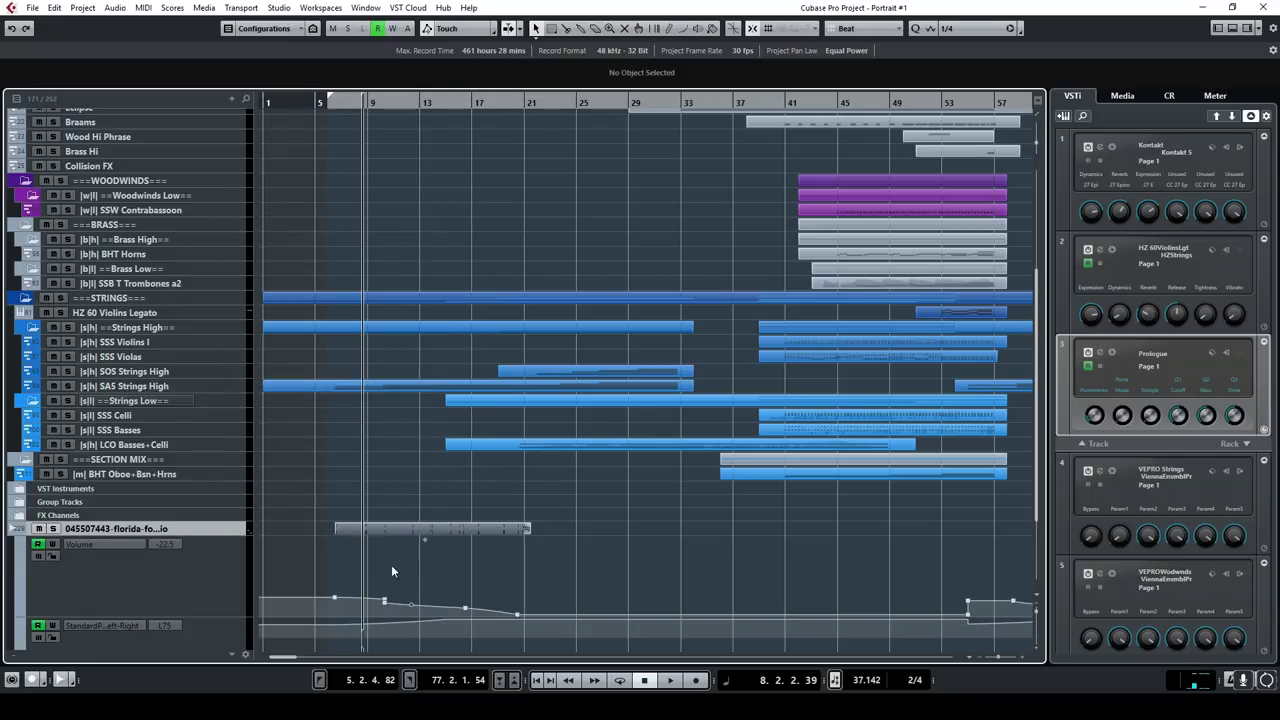
click(330, 102)
key(space)
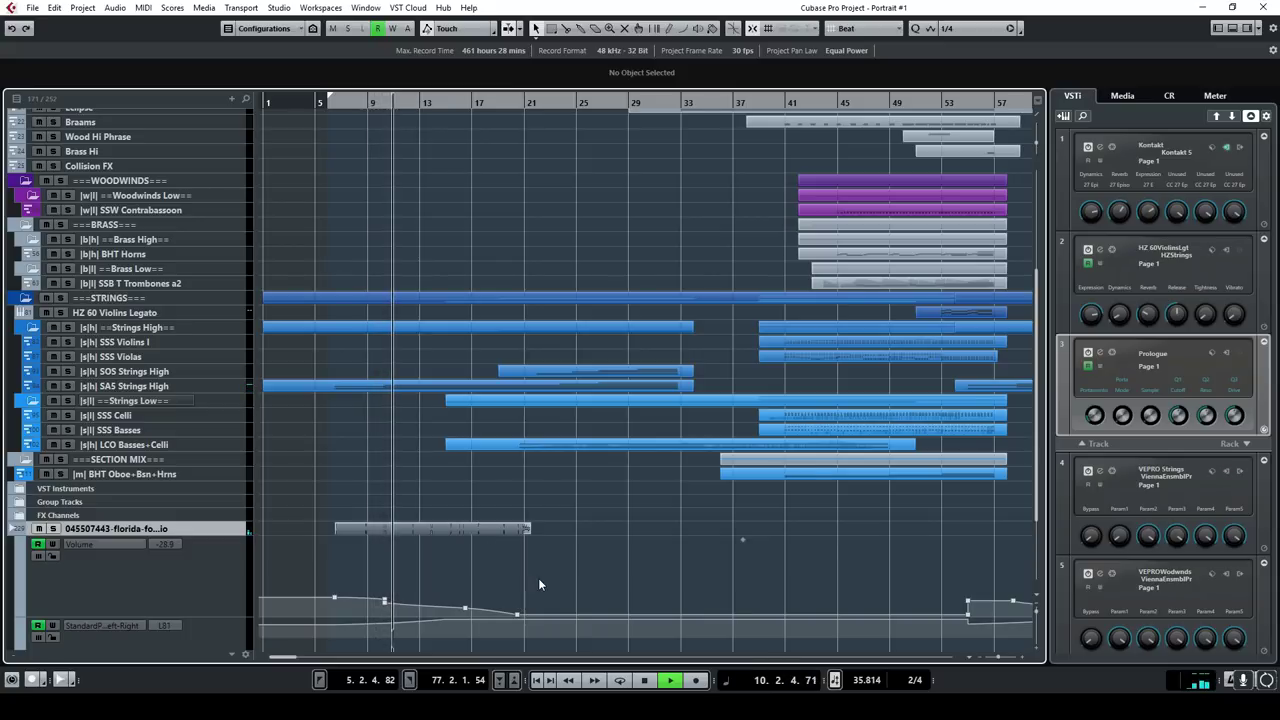
click(643, 680)
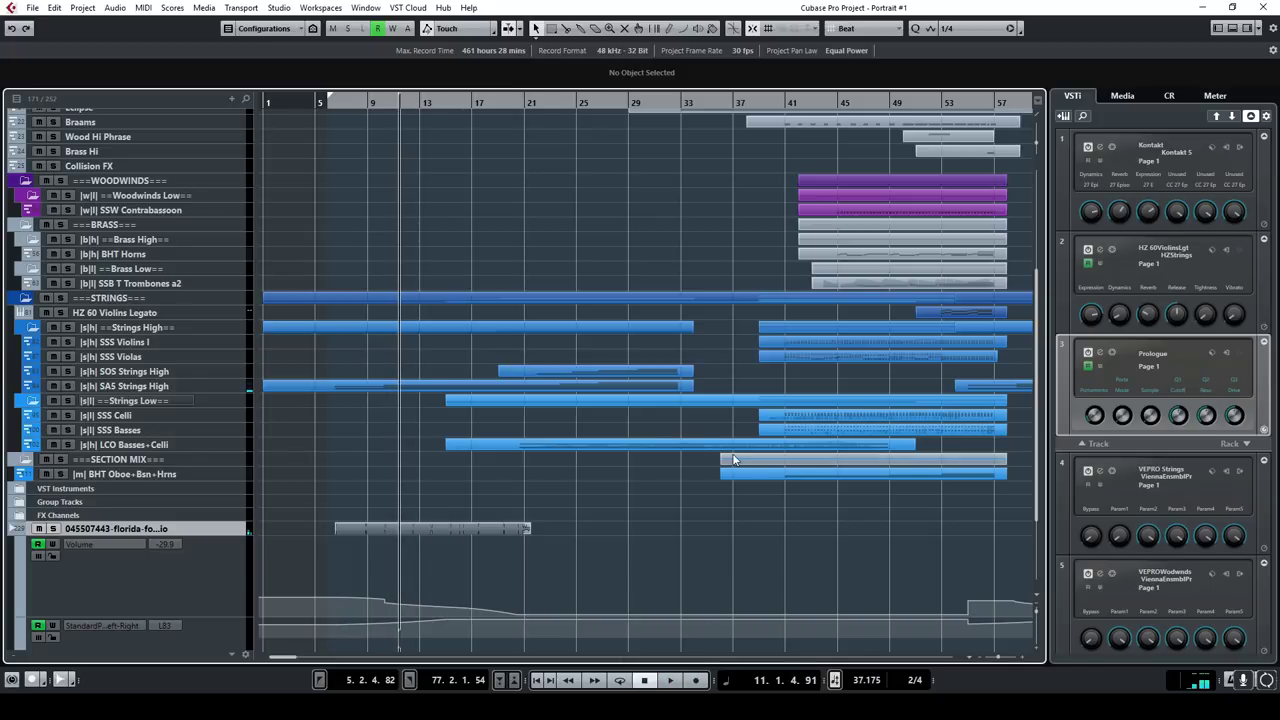
Step: Solo the 045842993-morir-en-...o- audio track, play it from about bar 37, and stop playback
scroll(738, 460, down, 3)
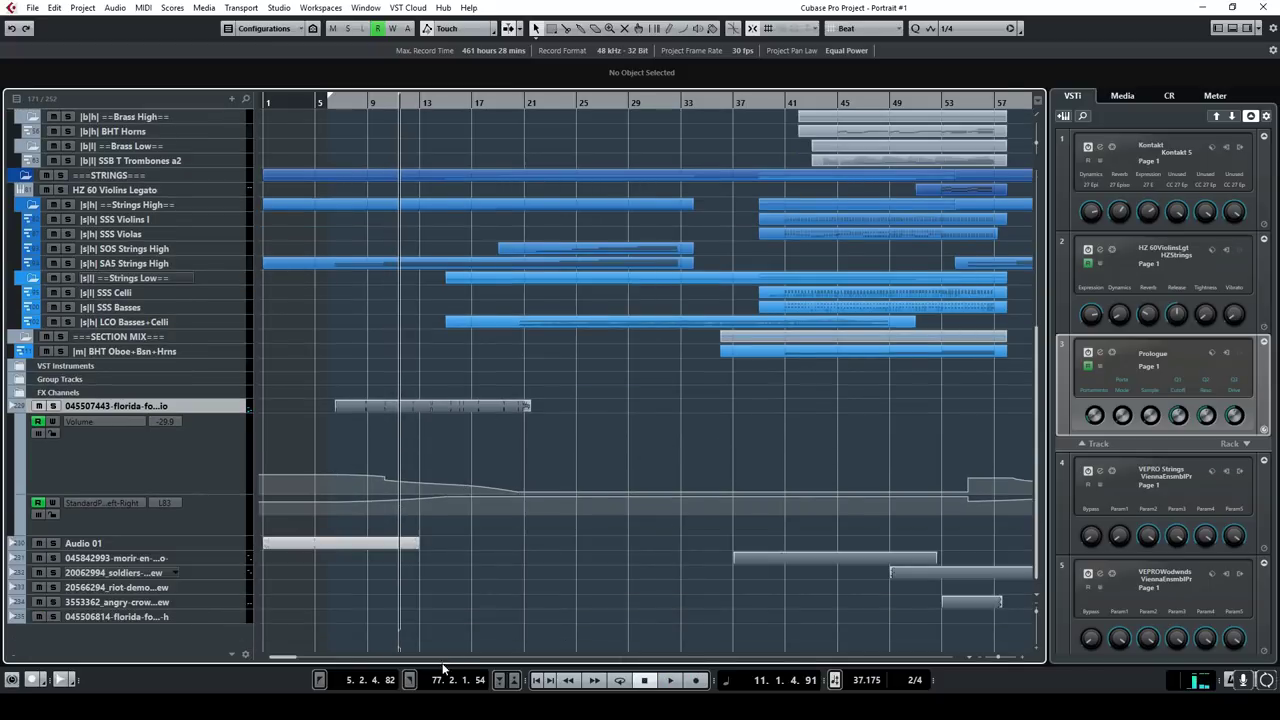
drag(287, 661, 299, 661)
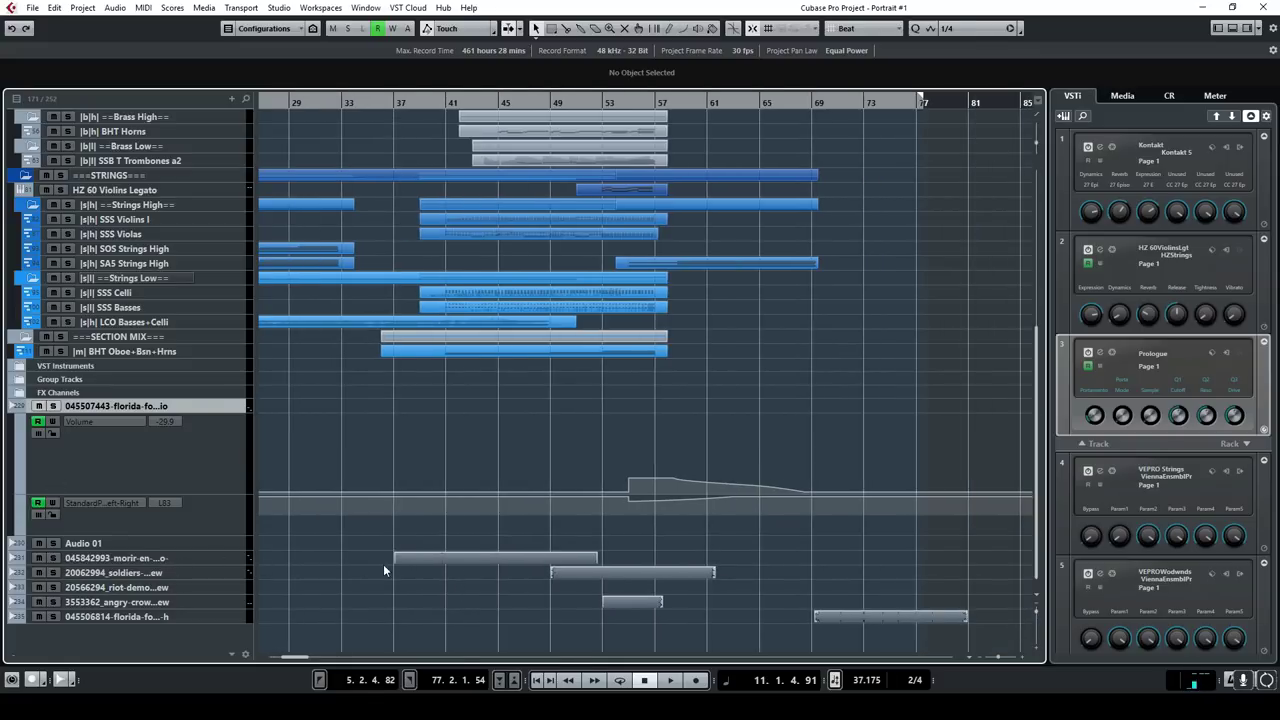
click(234, 557)
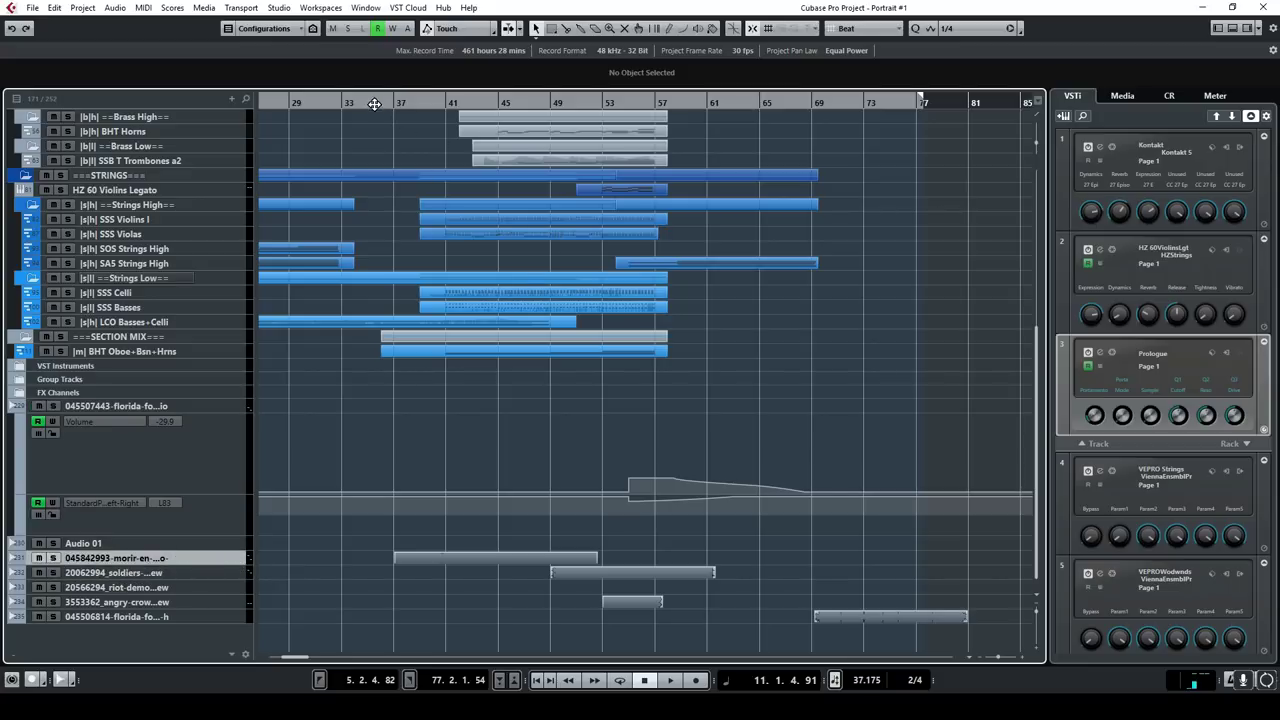
scroll(429, 336, up, 7)
scroll(428, 340, down, 3)
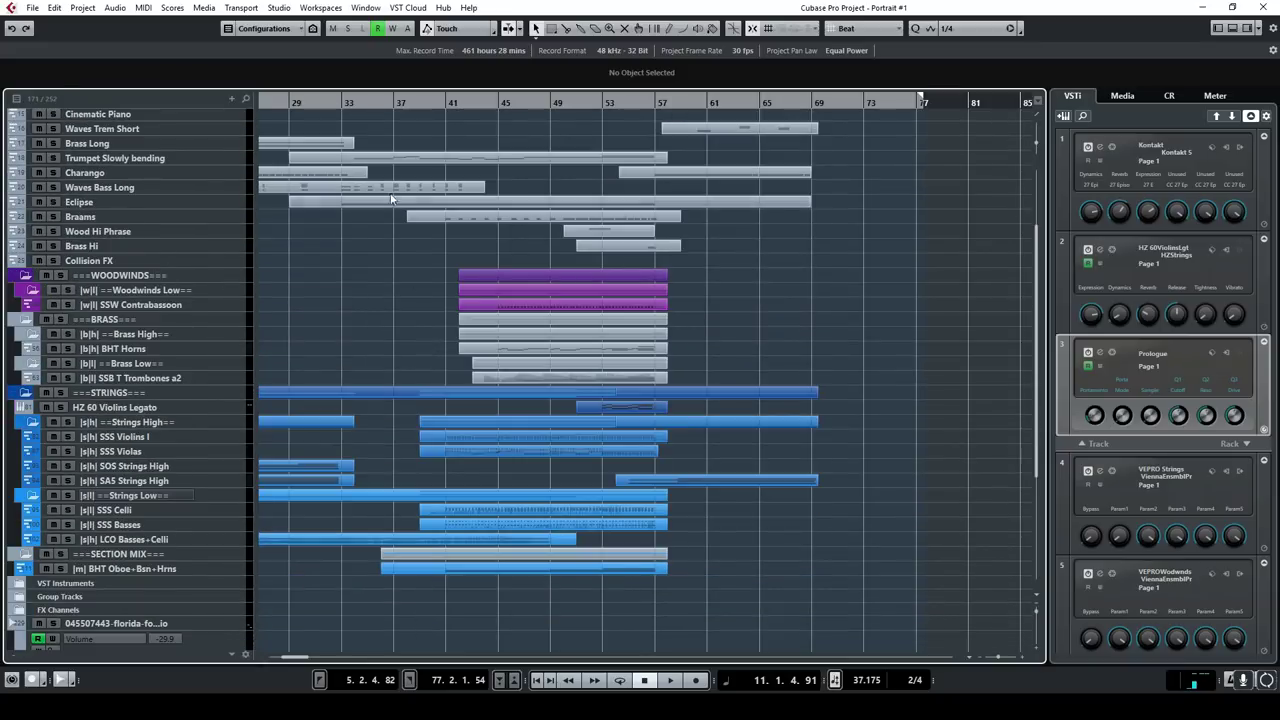
scroll(391, 265, down, 4)
scroll(430, 340, down, 4)
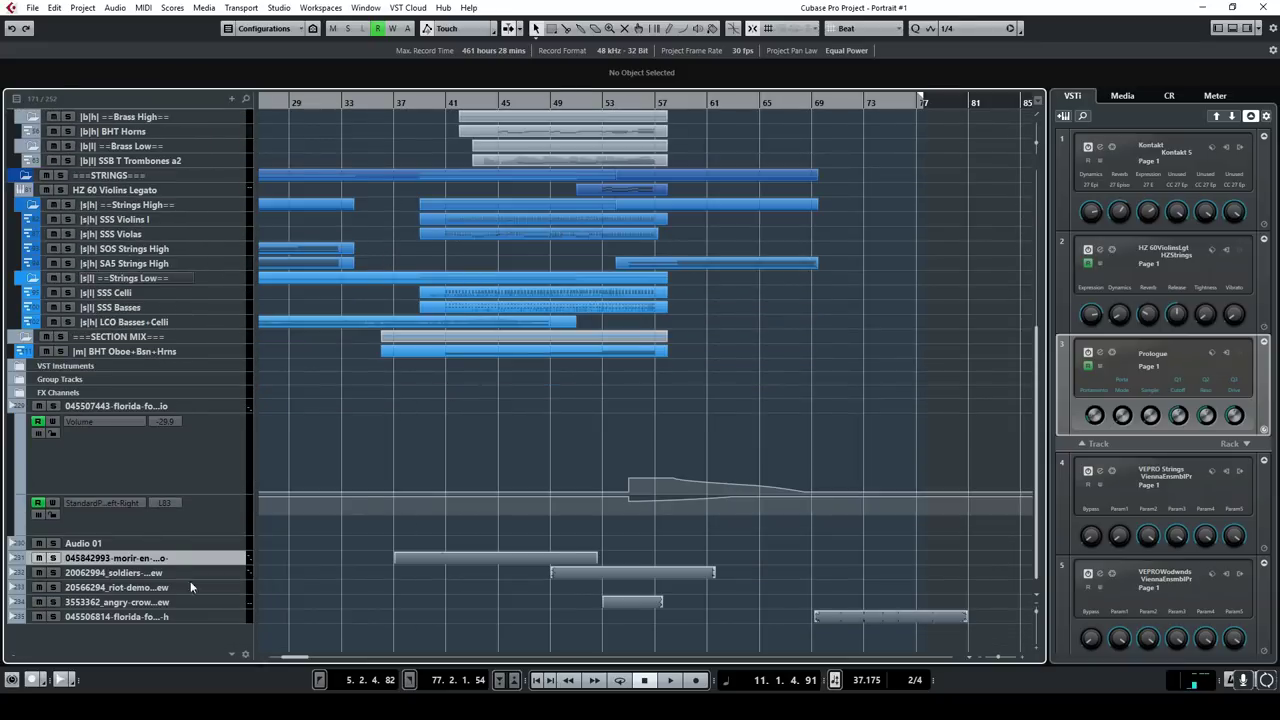
click(53, 558)
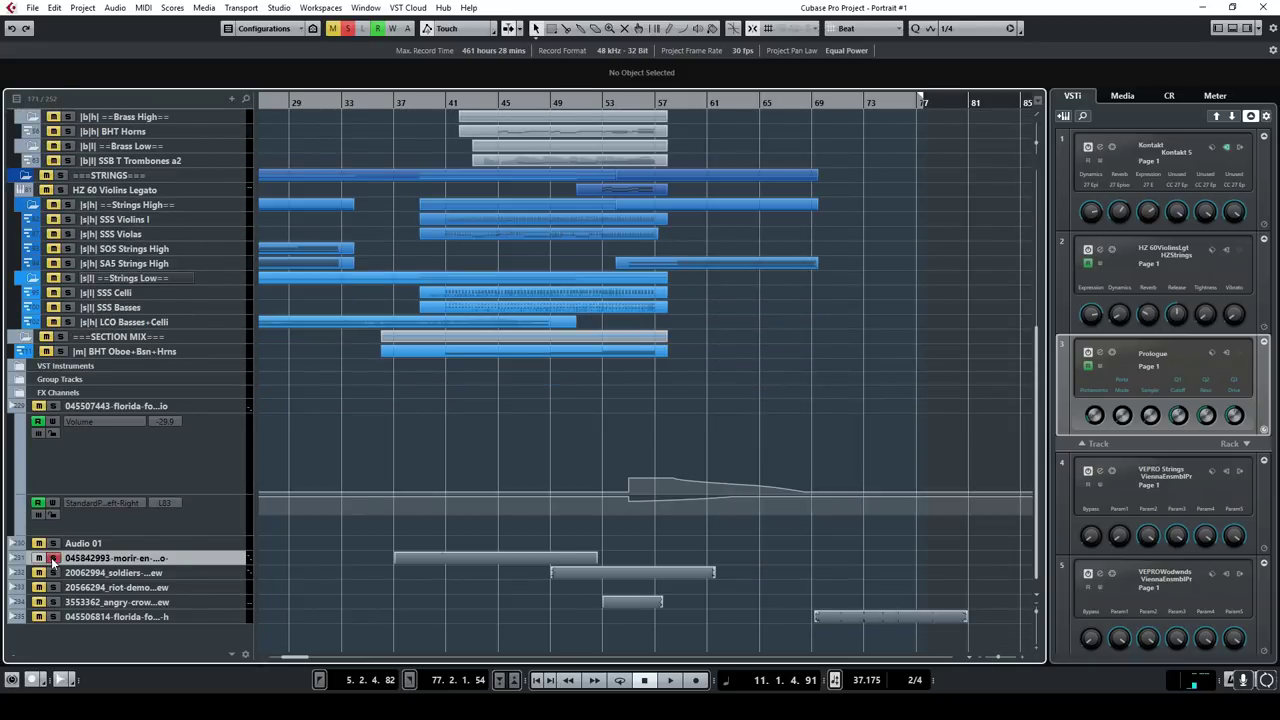
double_click(397, 103)
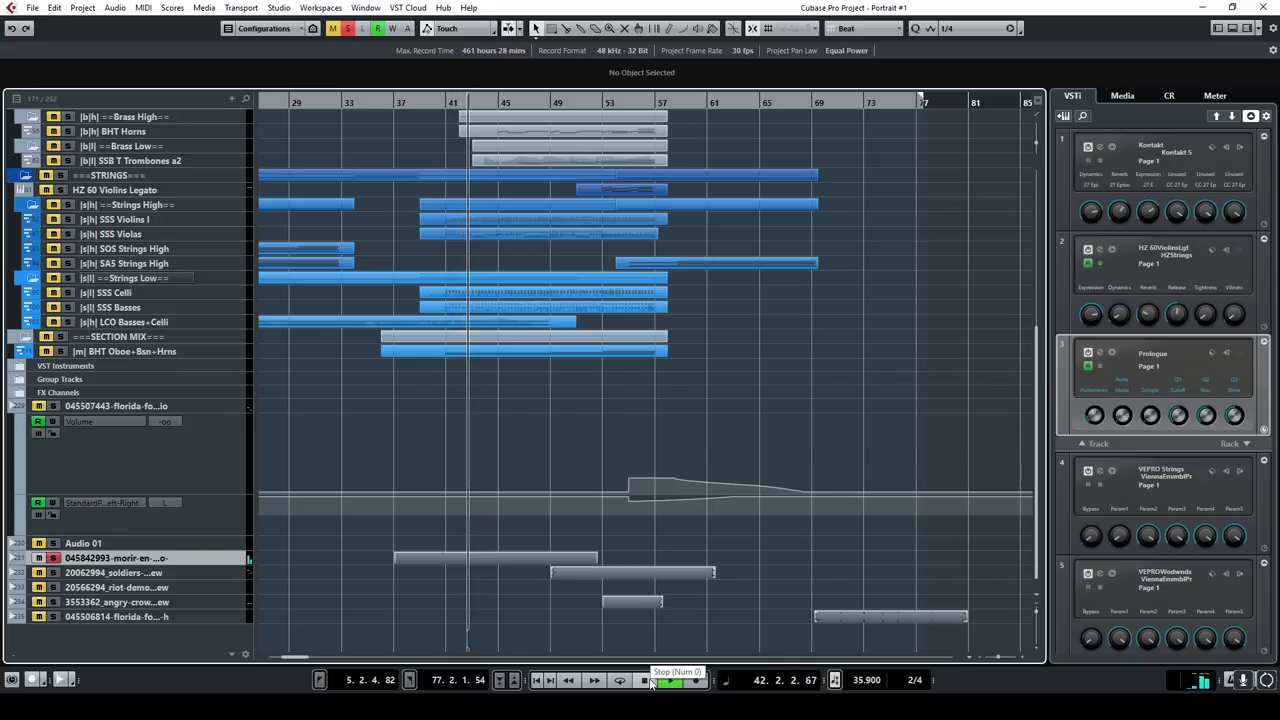
click(648, 681)
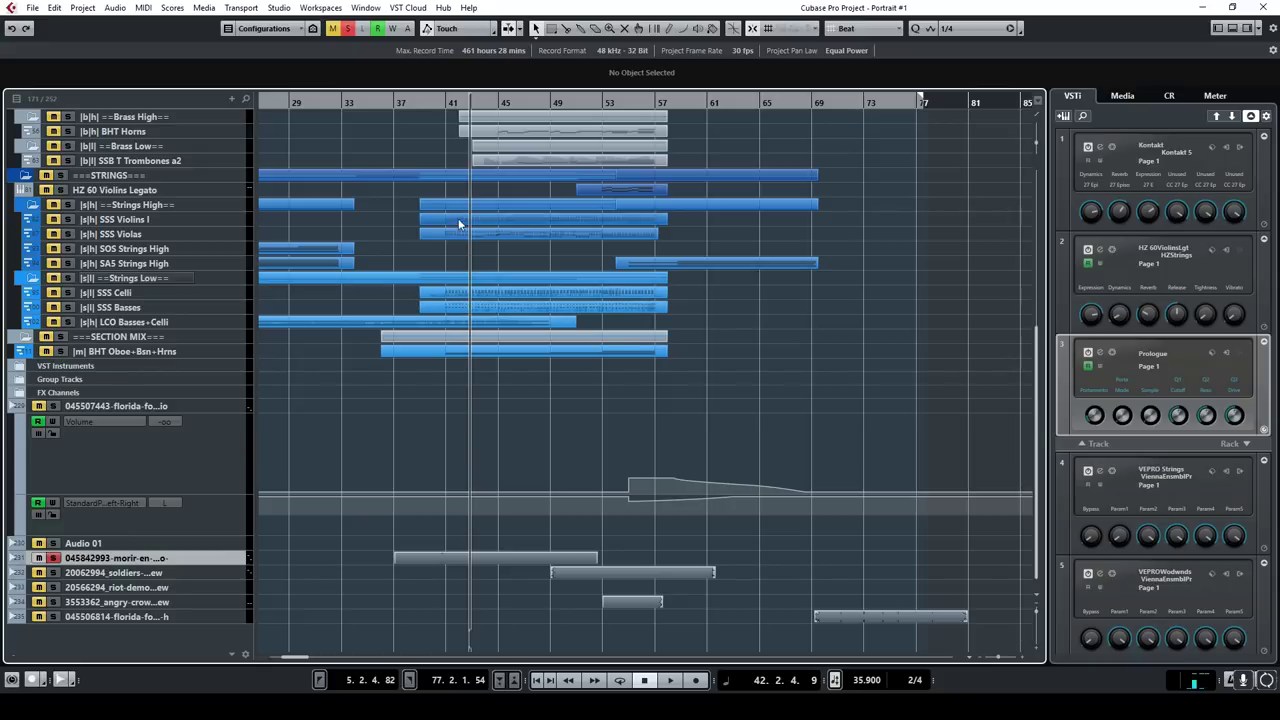
Step: Clear all solos, play the full arrangement from about bar 37, and show the used automation of the 045842993-morir-en-...o- track
click(347, 29)
click(397, 103)
right_click(234, 518)
click(340, 424)
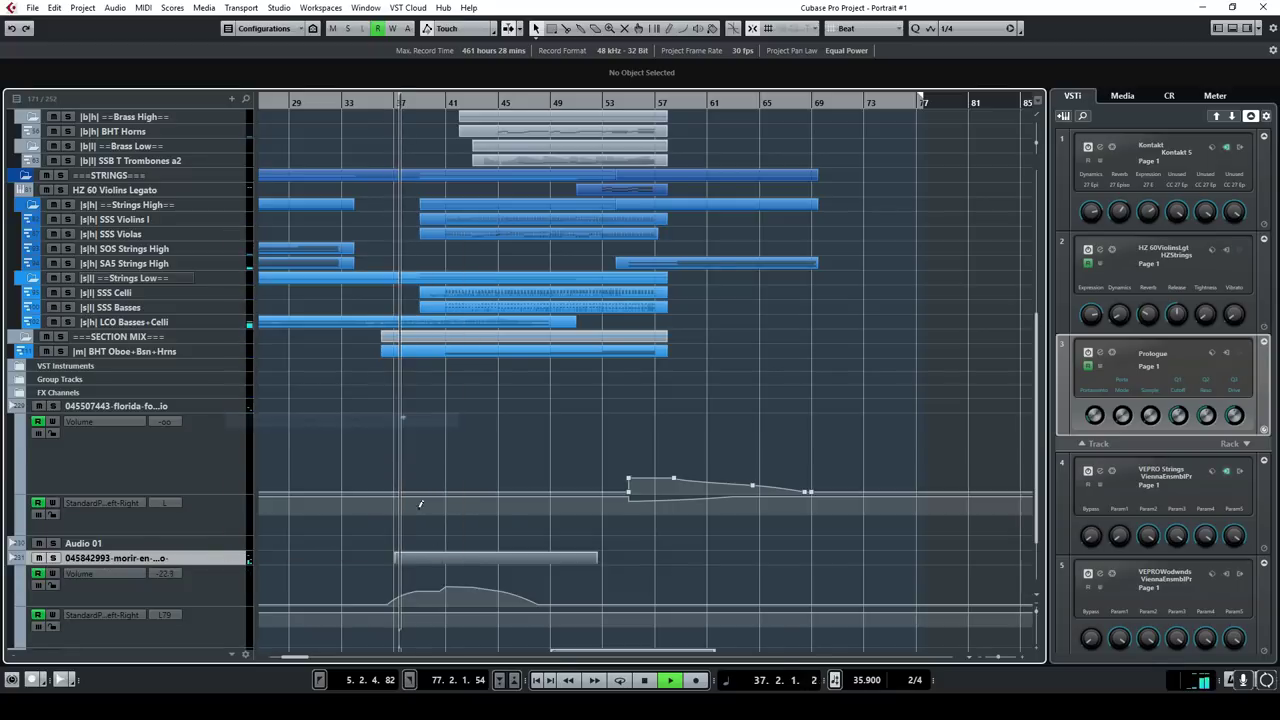
Step: Solo the 20062994_soldiers-...ew audio track, play it from about bar 49, and stop playback
scroll(462, 571, down, 3)
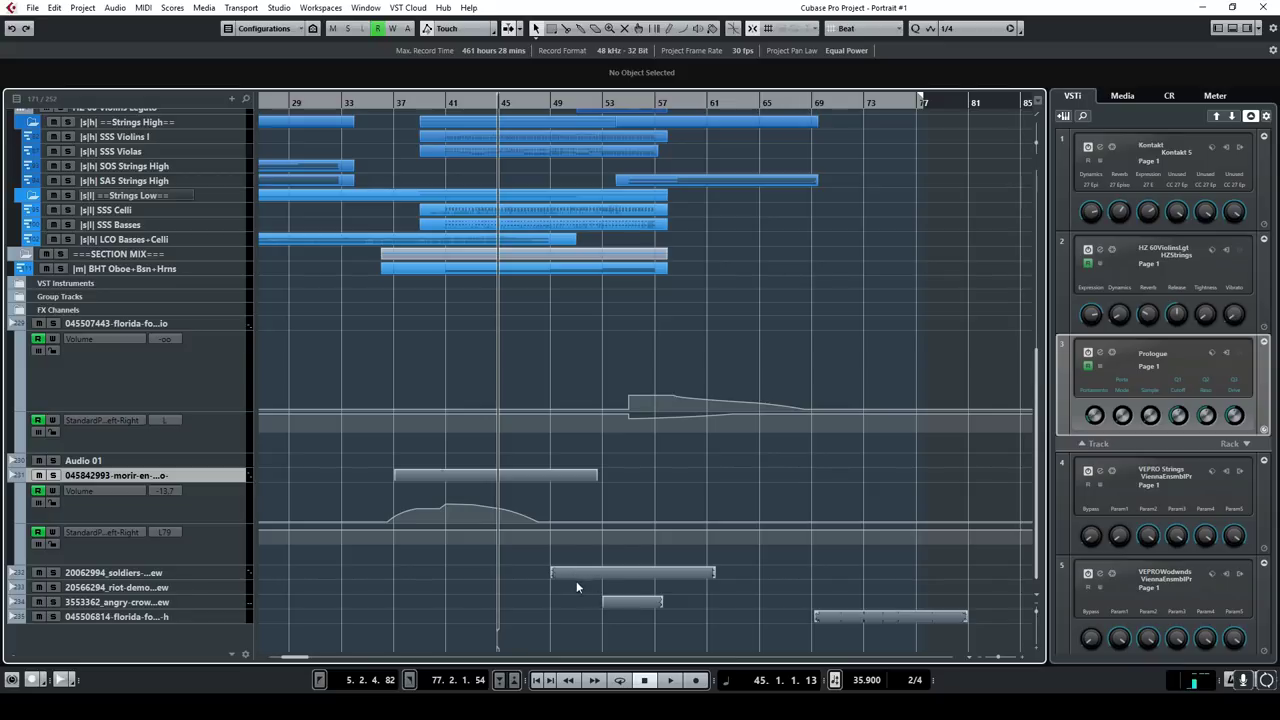
click(53, 575)
click(559, 106)
key(space)
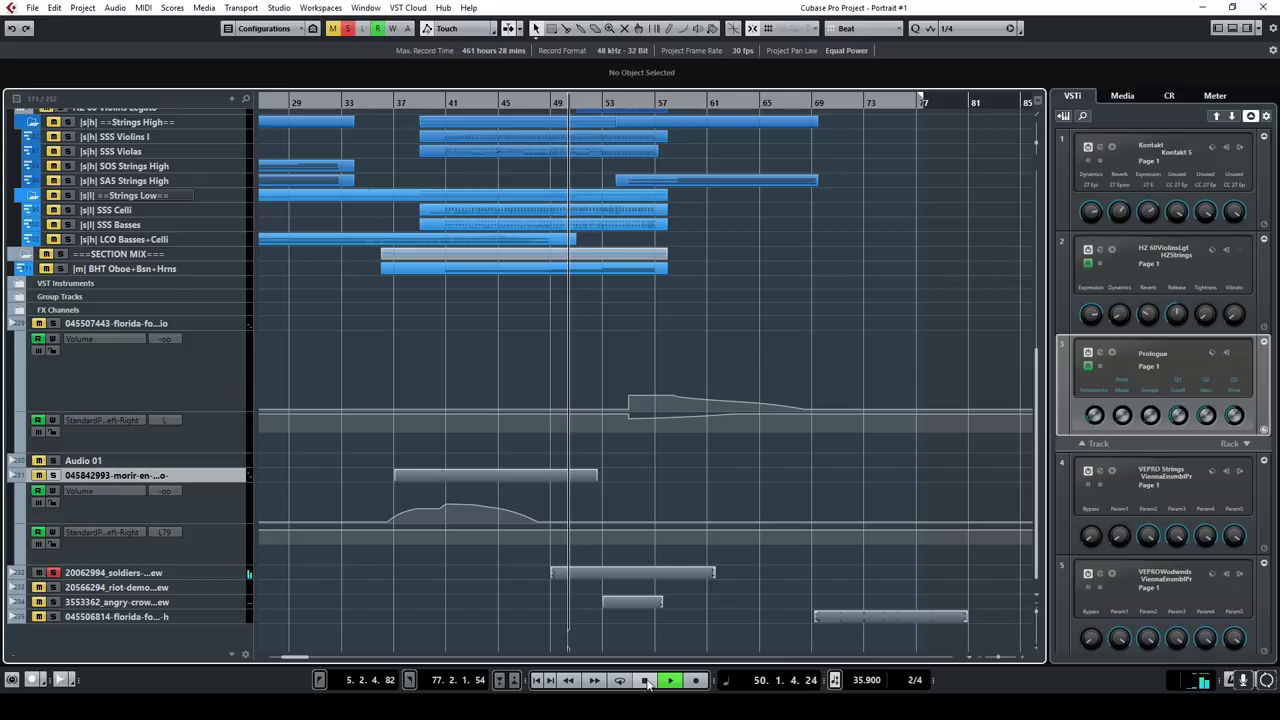
key(space)
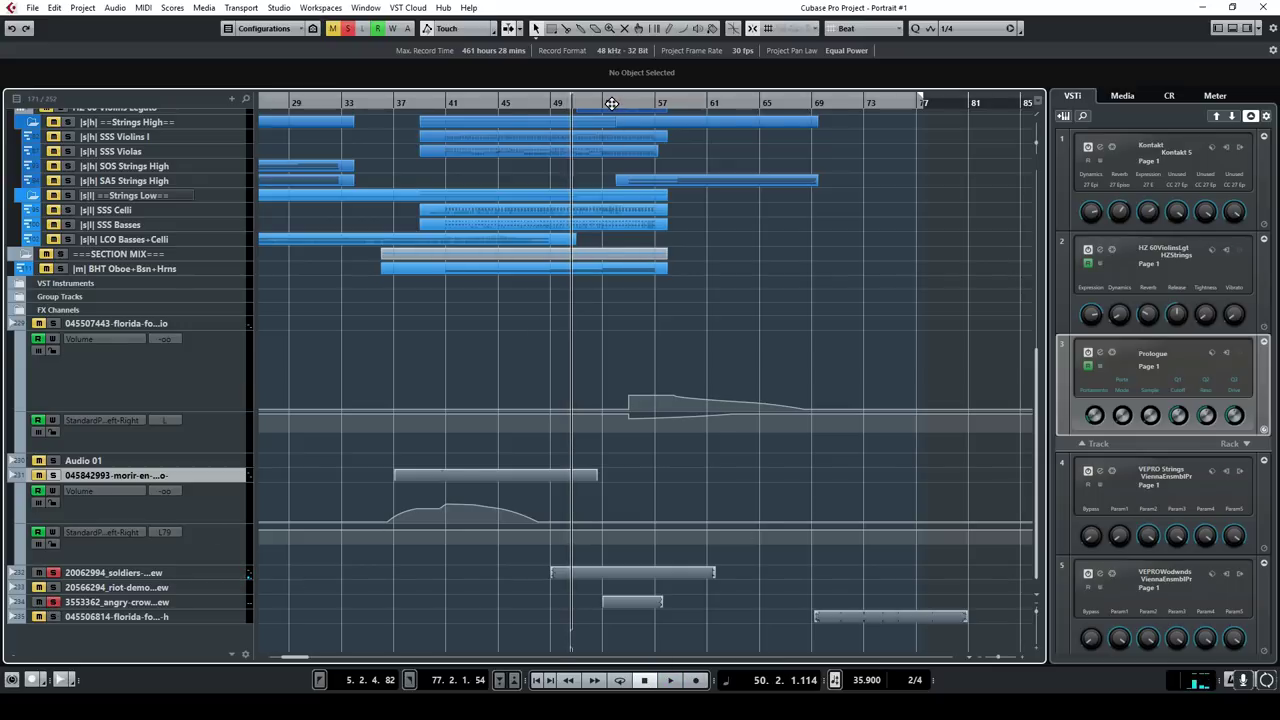
Step: Play the soloed 3553362_angry-crow...ew track from about bar 53 and show the used automation of it and the 20062994_soldiers-...ew track
drag(611, 103, 603, 103)
key(space)
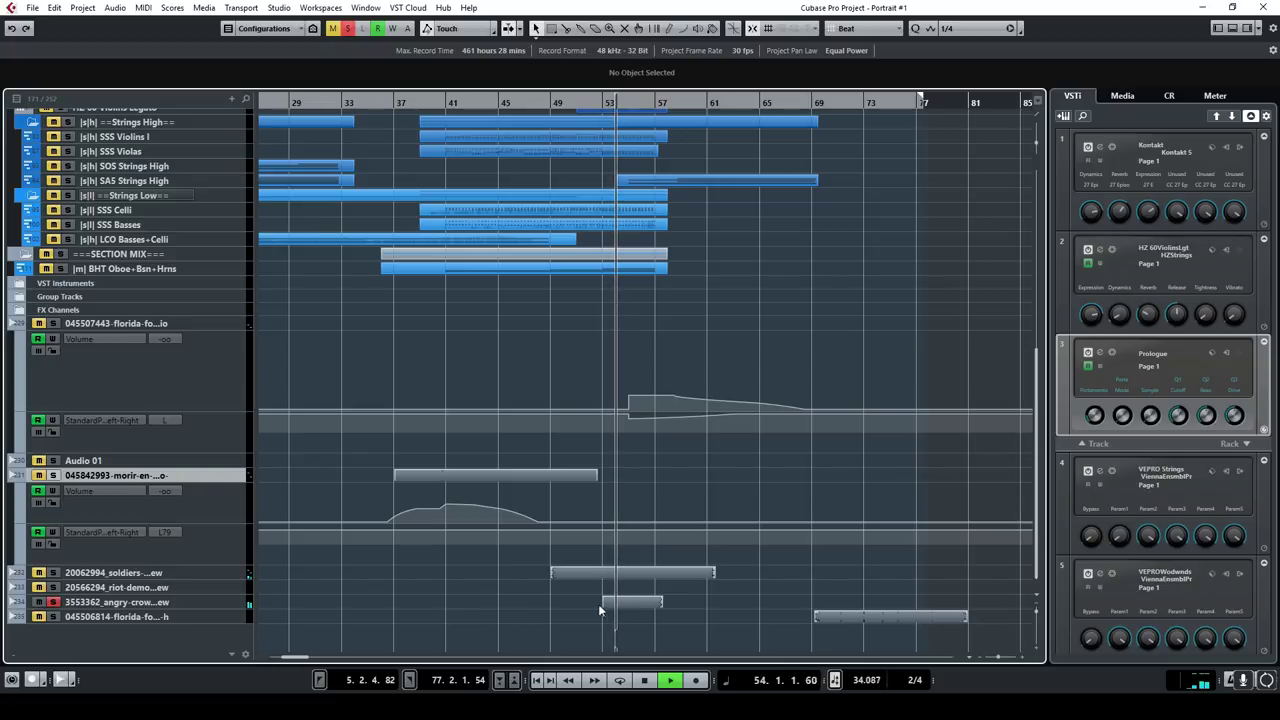
right_click(228, 602)
click(297, 466)
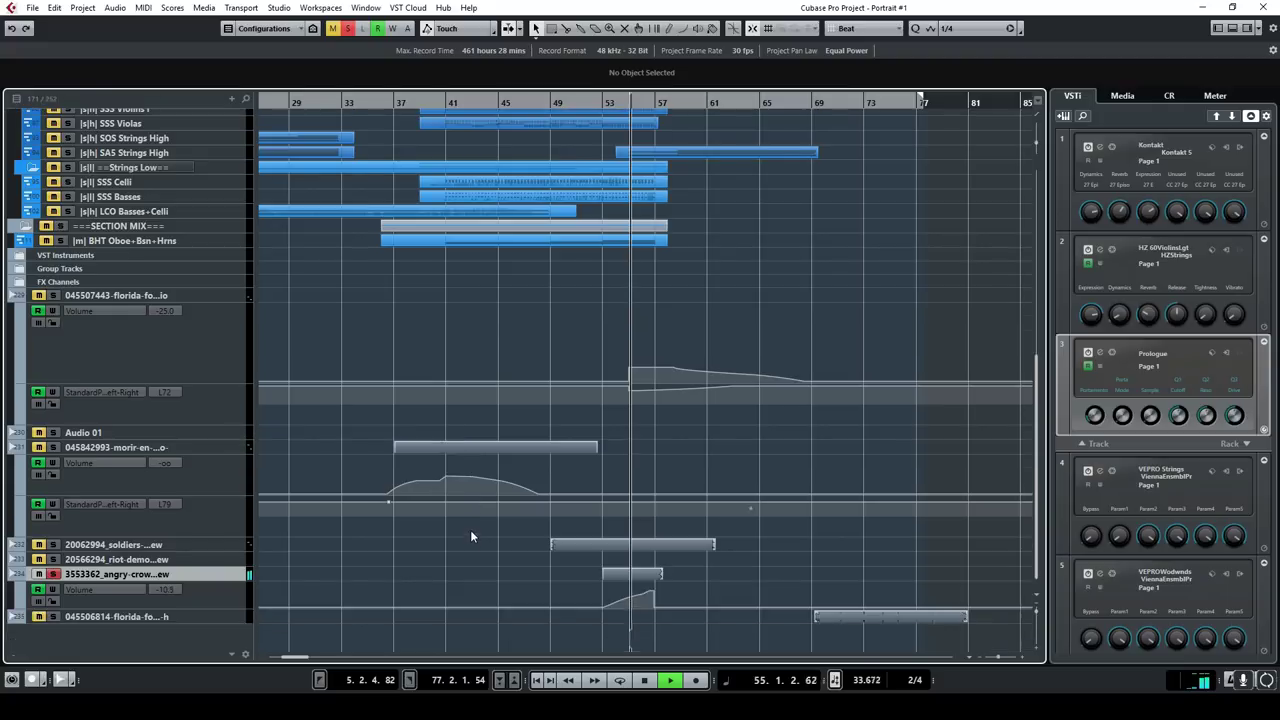
right_click(232, 546)
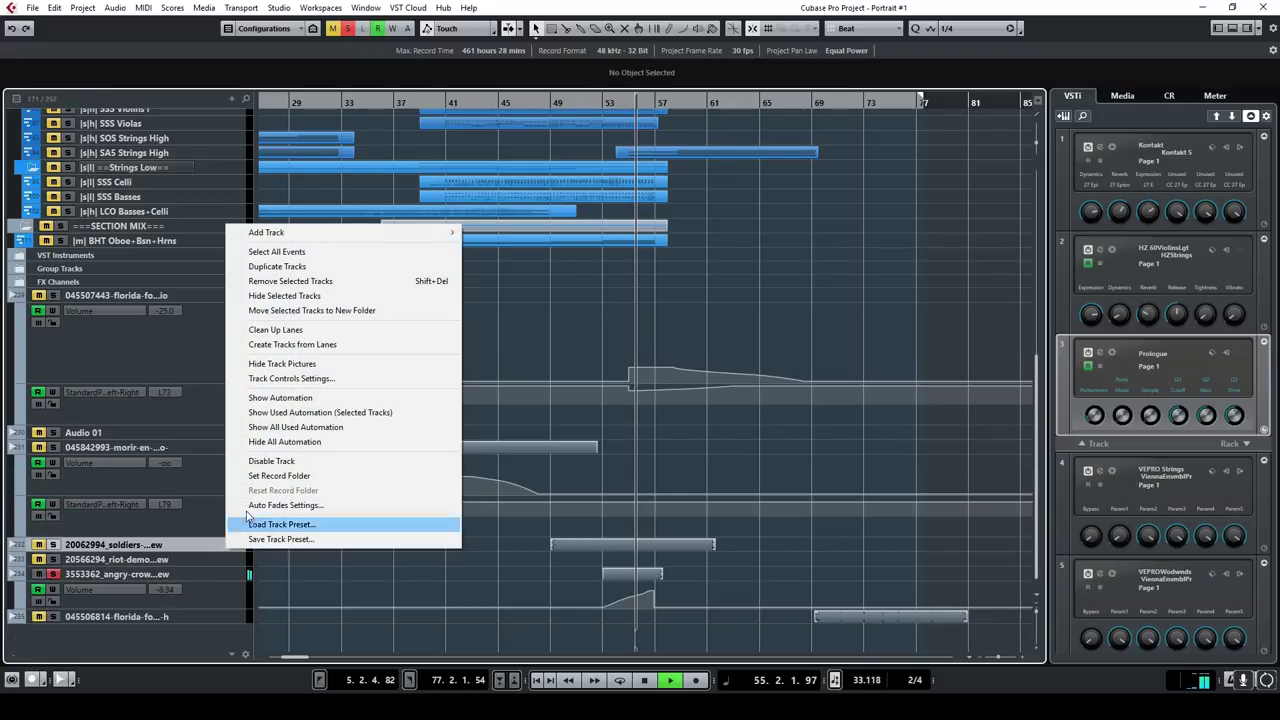
click(310, 412)
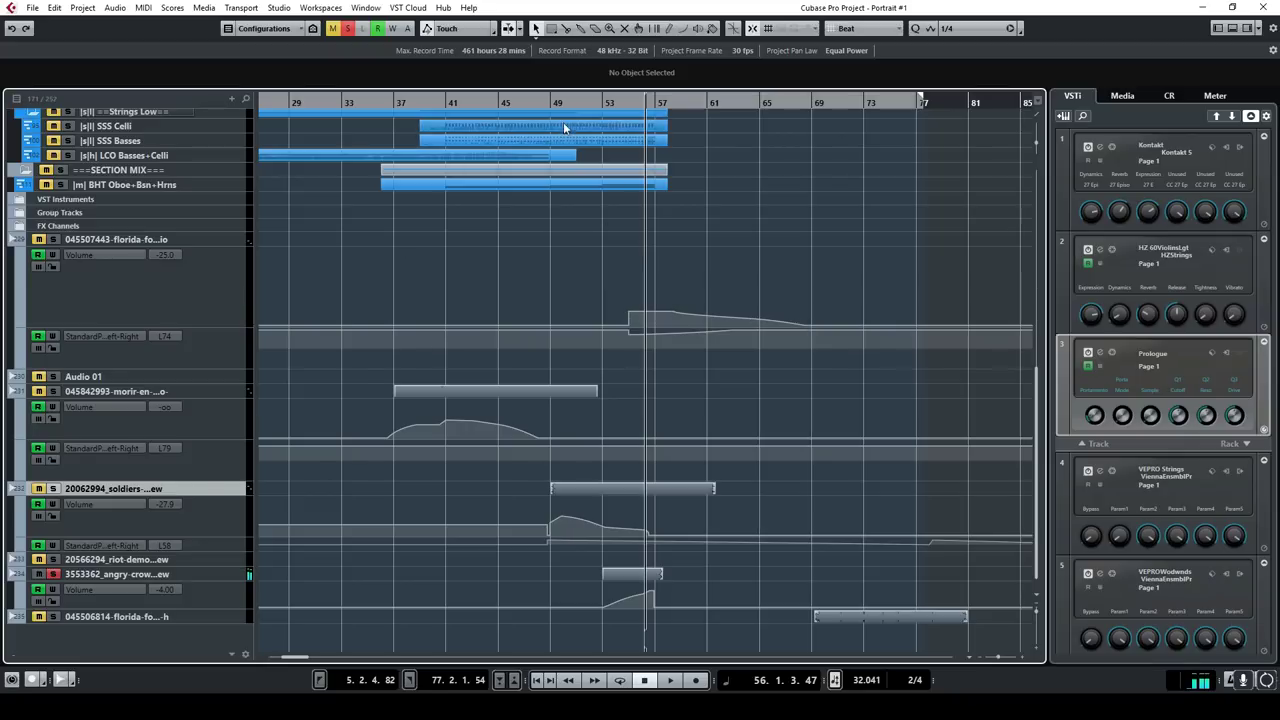
Step: Clear all solos and mutes, play the full arrangement from about bar 41, and stop around bar 57
click(347, 28)
click(333, 28)
double_click(450, 102)
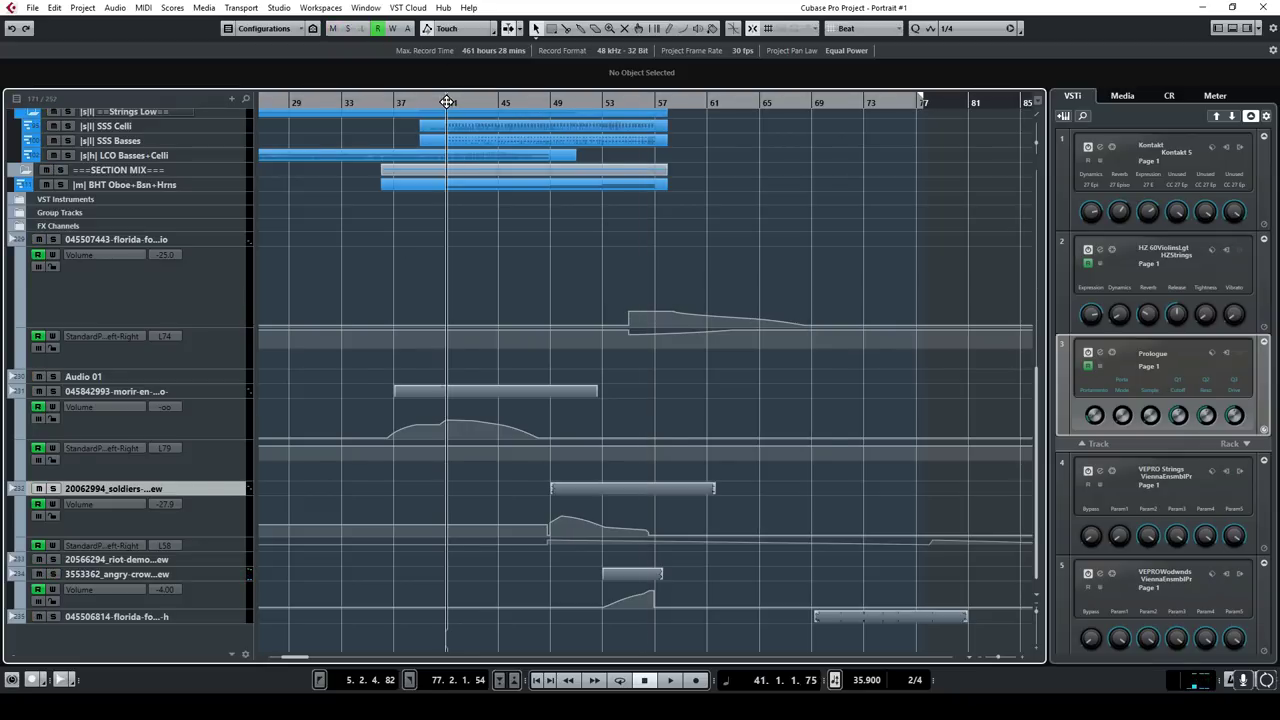
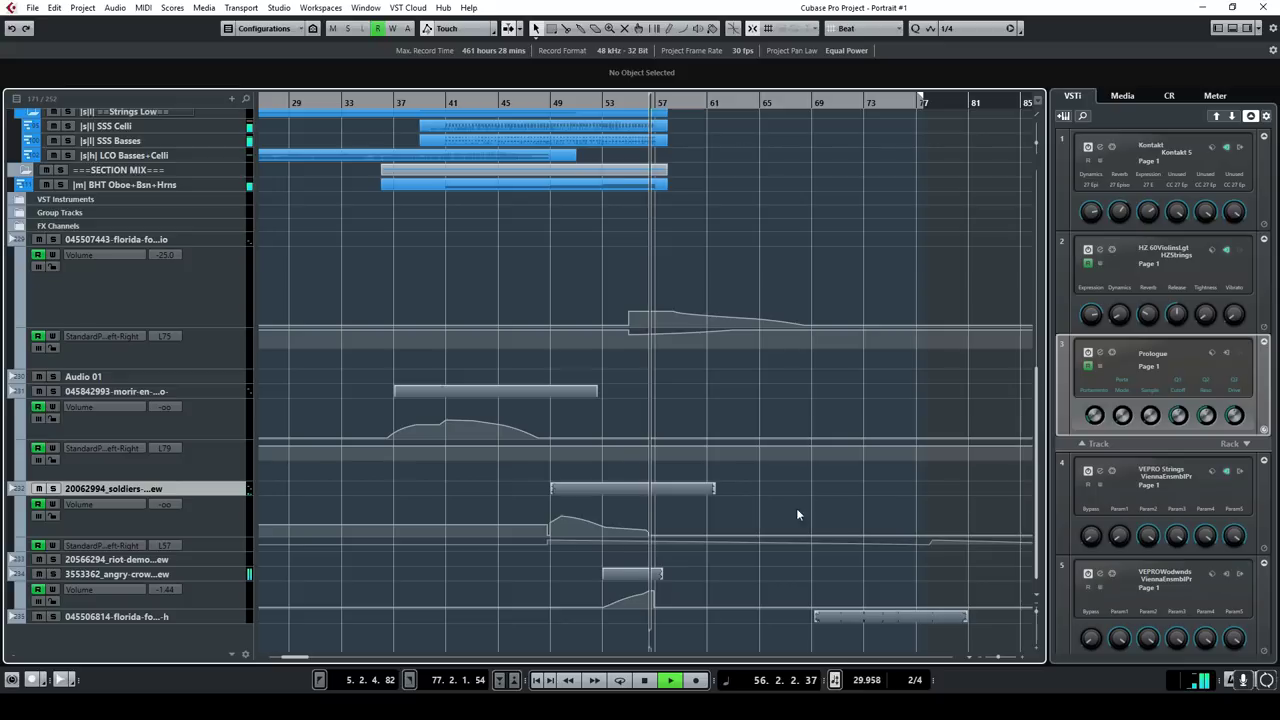
click(648, 680)
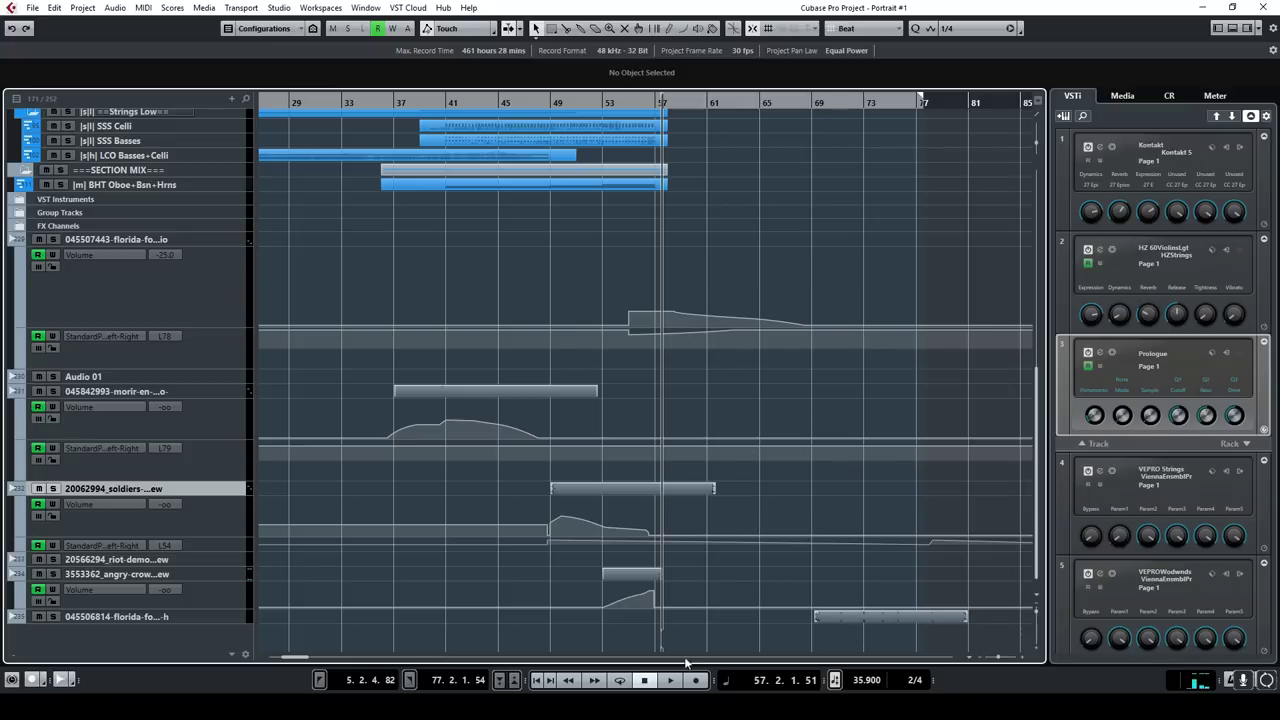
Step: Solo the 045506814-florida-fo...-h audio track, play it from about bar 69, and stop playback
drag(297, 663, 311, 666)
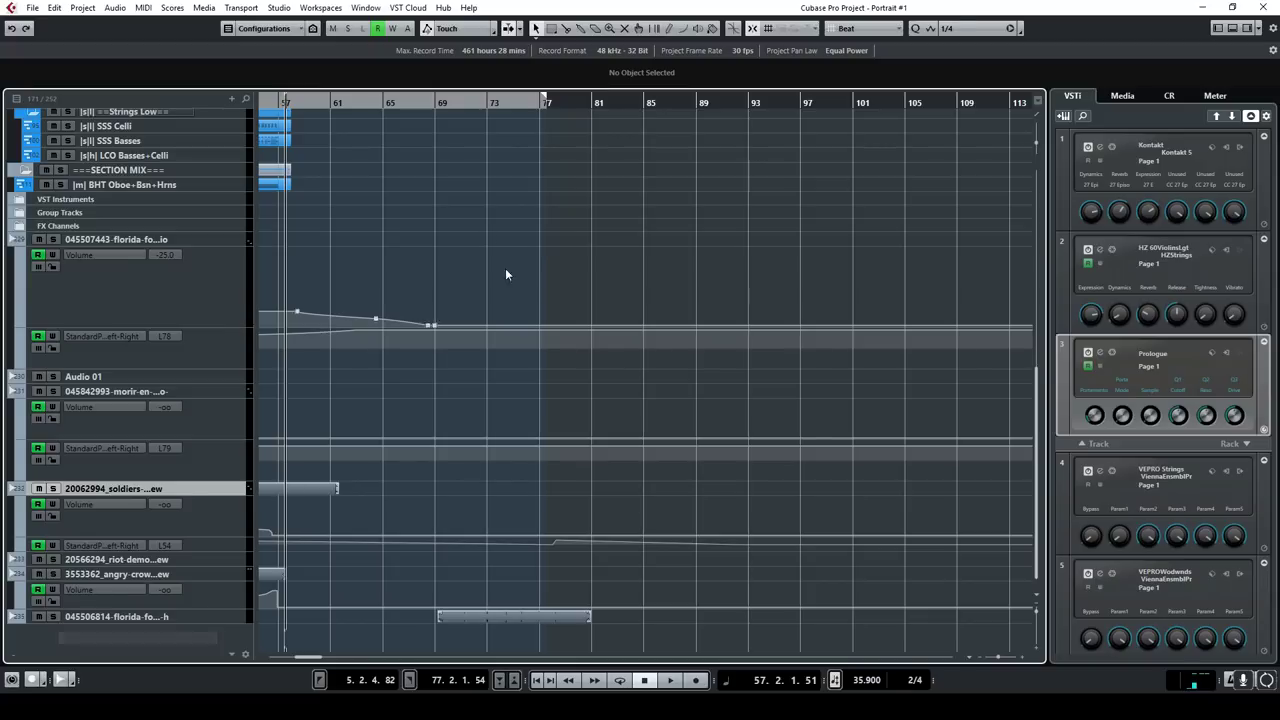
click(54, 616)
click(435, 106)
key(space)
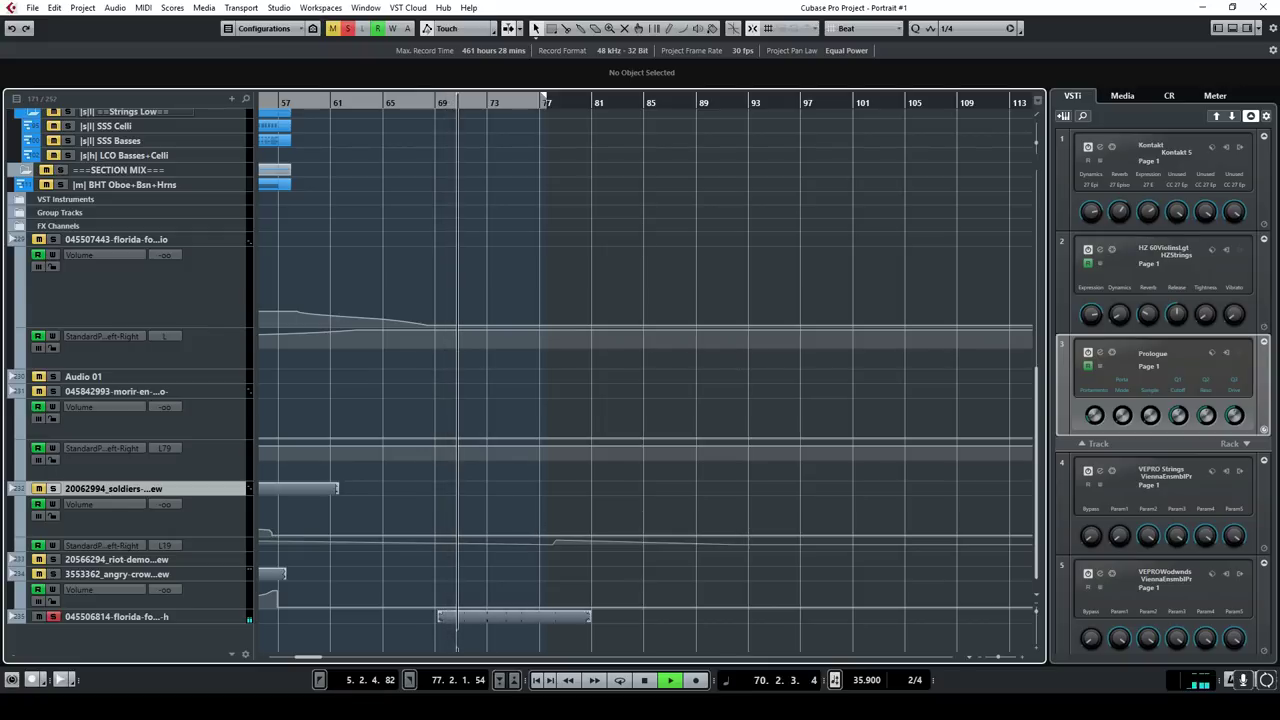
click(648, 684)
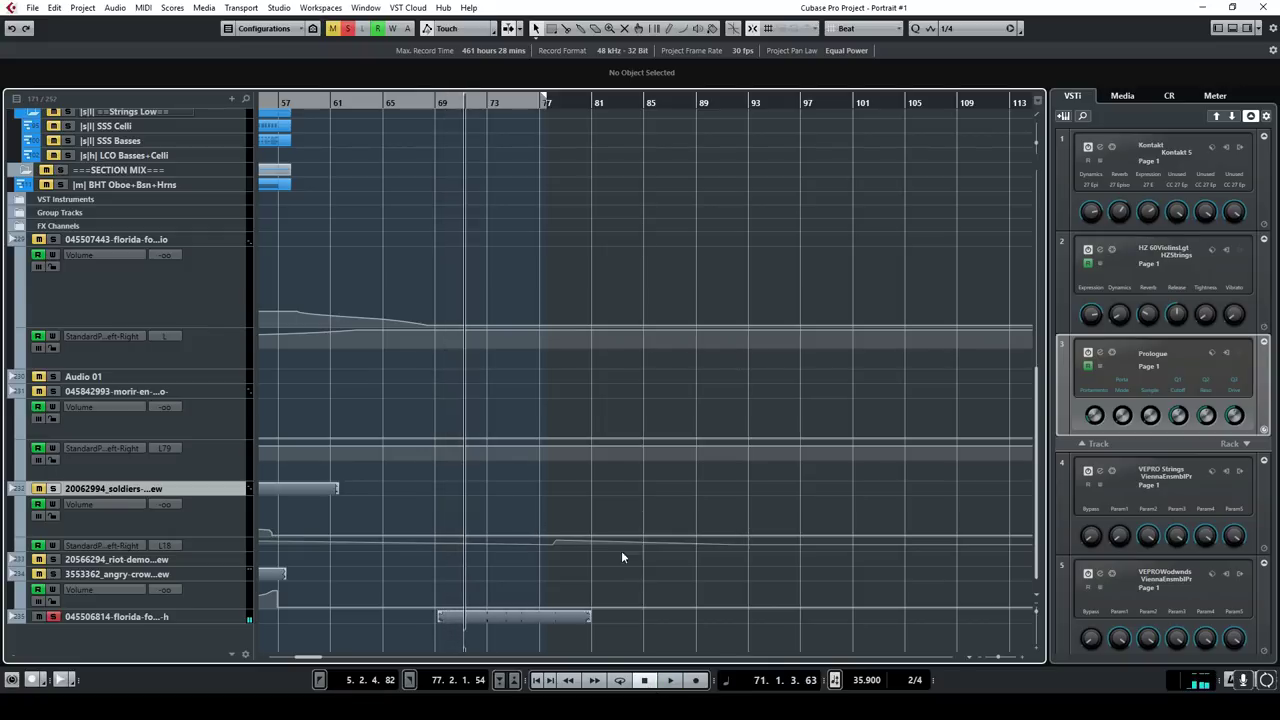
Step: Clear all solos and mutes and play the ending from about bar 67 with every part, reviewing the tracks
scroll(484, 323, up, 10)
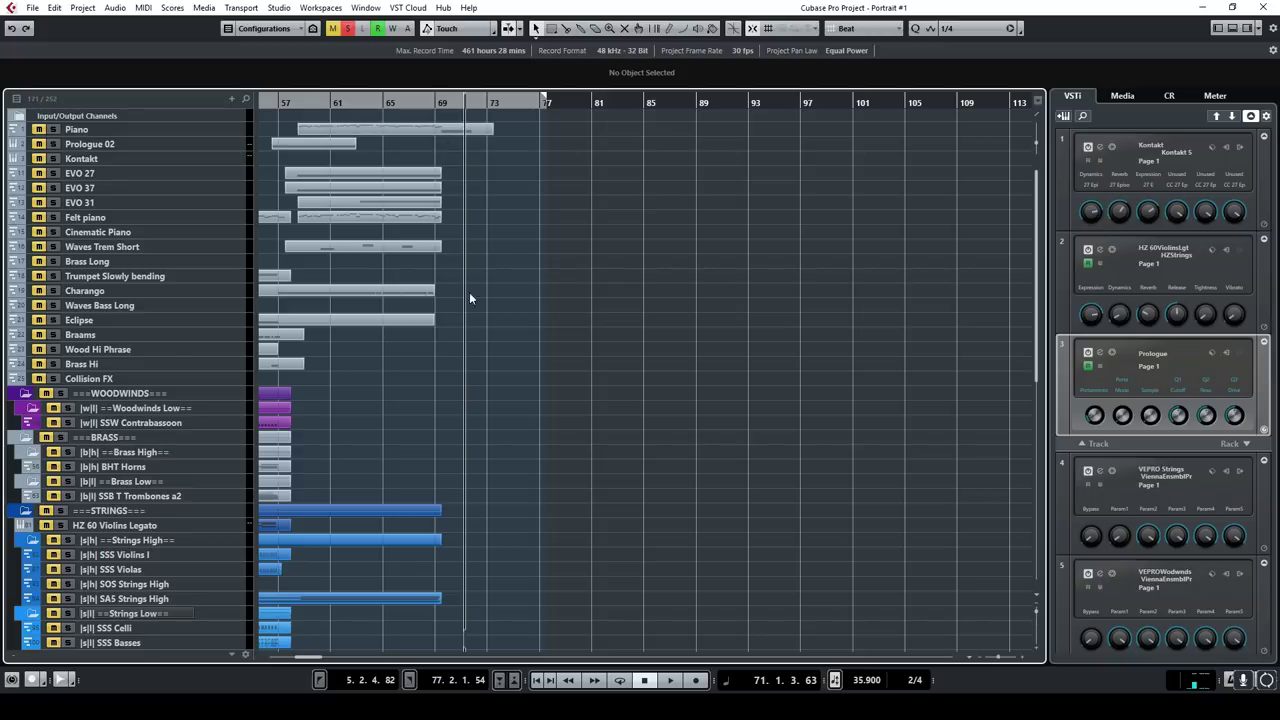
scroll(460, 386, down, 10)
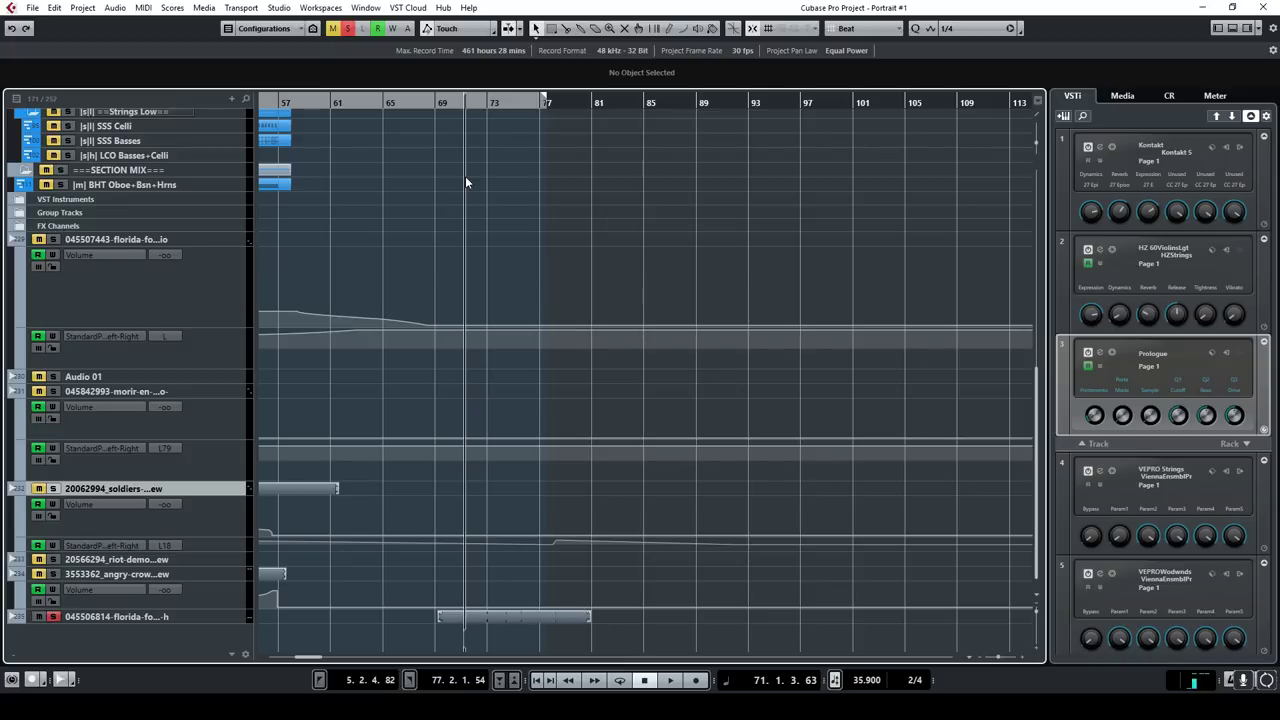
click(333, 28)
scroll(481, 527, up, 10)
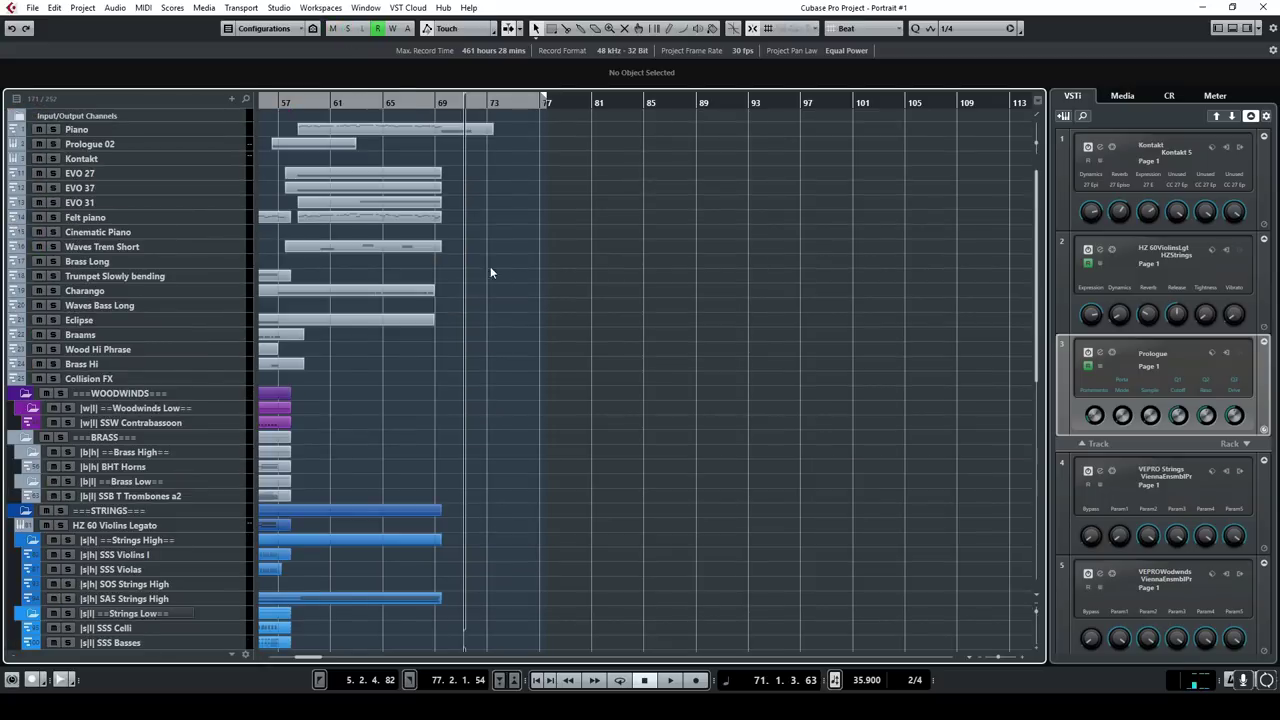
double_click(408, 102)
scroll(545, 377, down, 5)
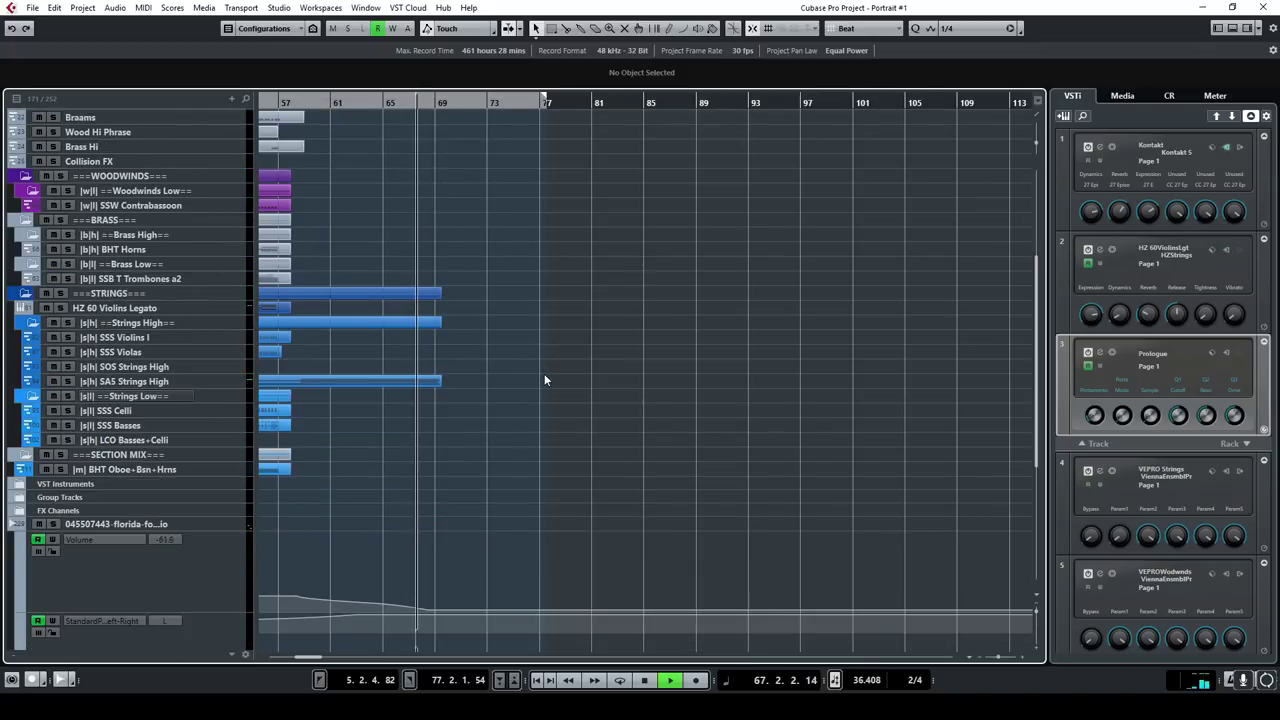
Step: Hide all automation lanes in the project and return to the first instrument tracks while playback continues
right_click(243, 395)
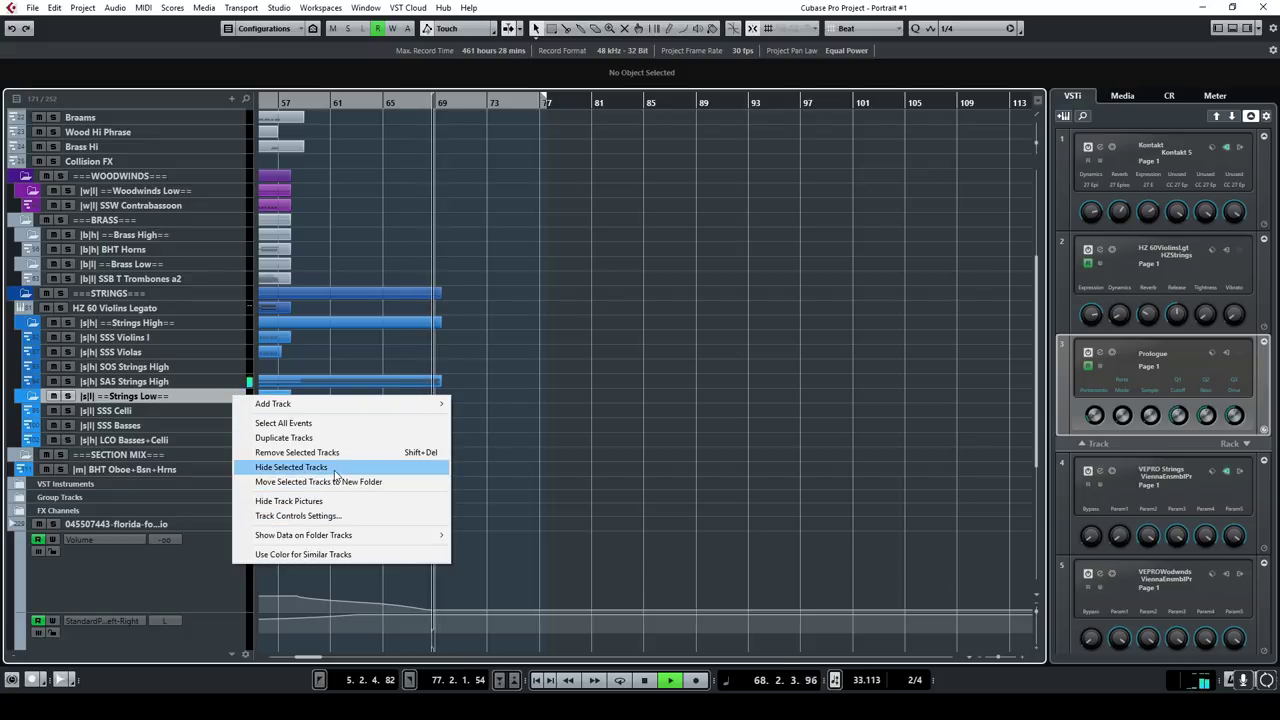
right_click(210, 383)
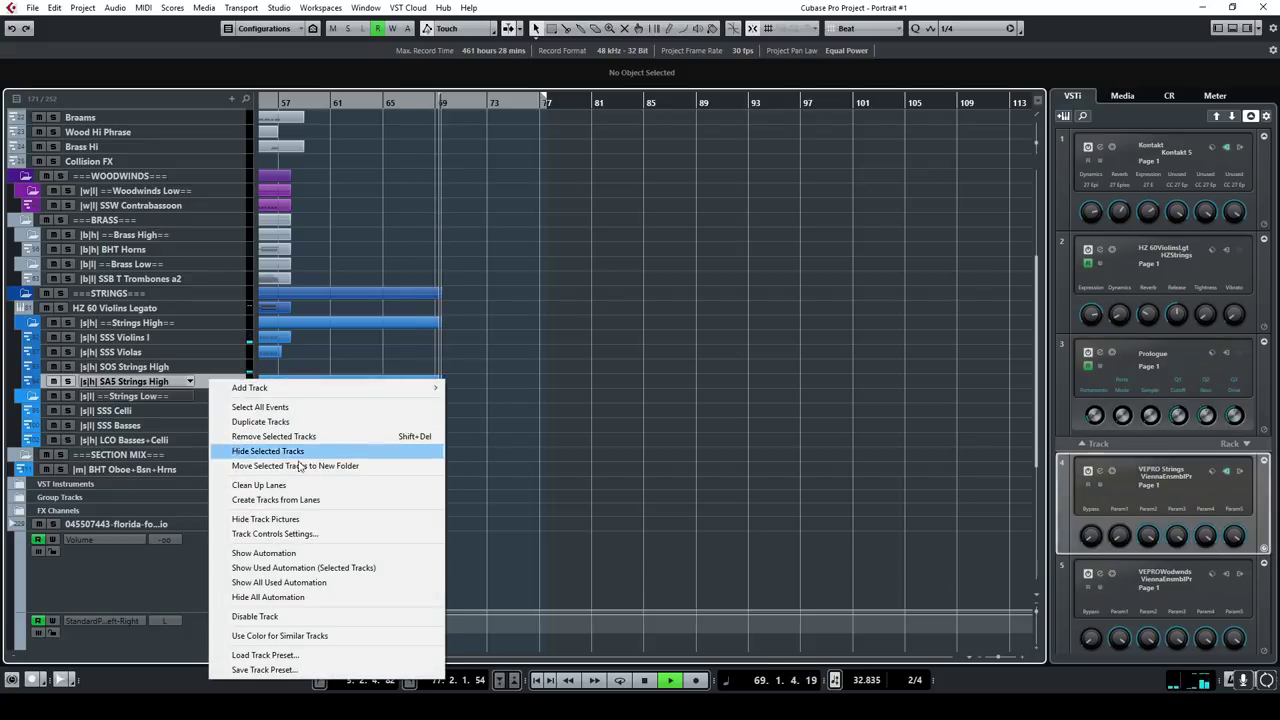
click(268, 597)
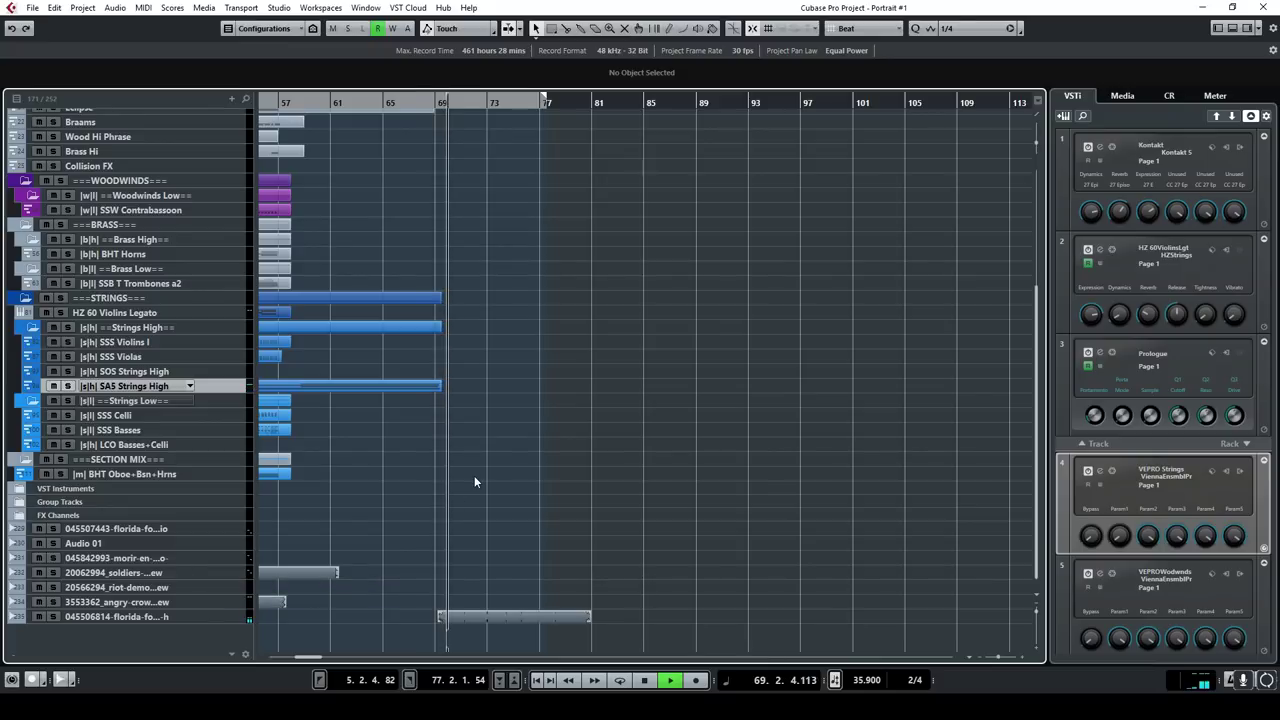
scroll(474, 478, up, 5)
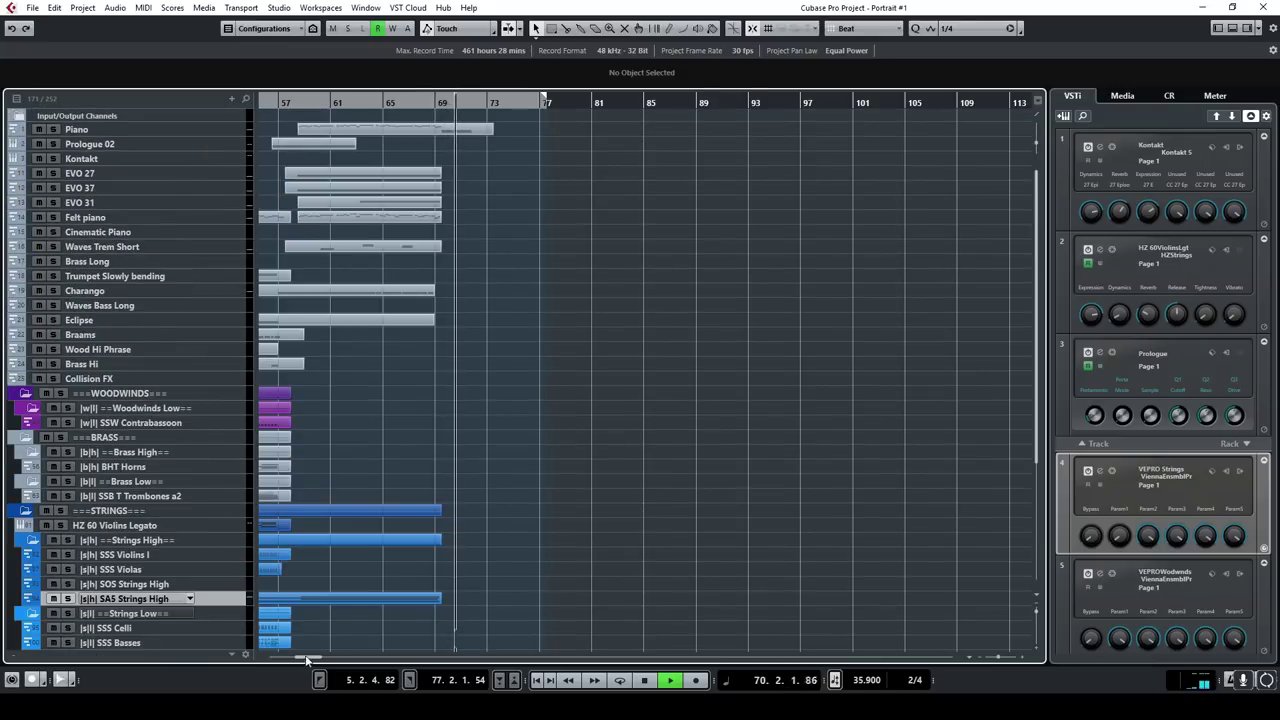
Step: Show the arrangement from about bar 13 to the end, hide the VST instruments rack, and stop playback
drag(318, 658, 291, 663)
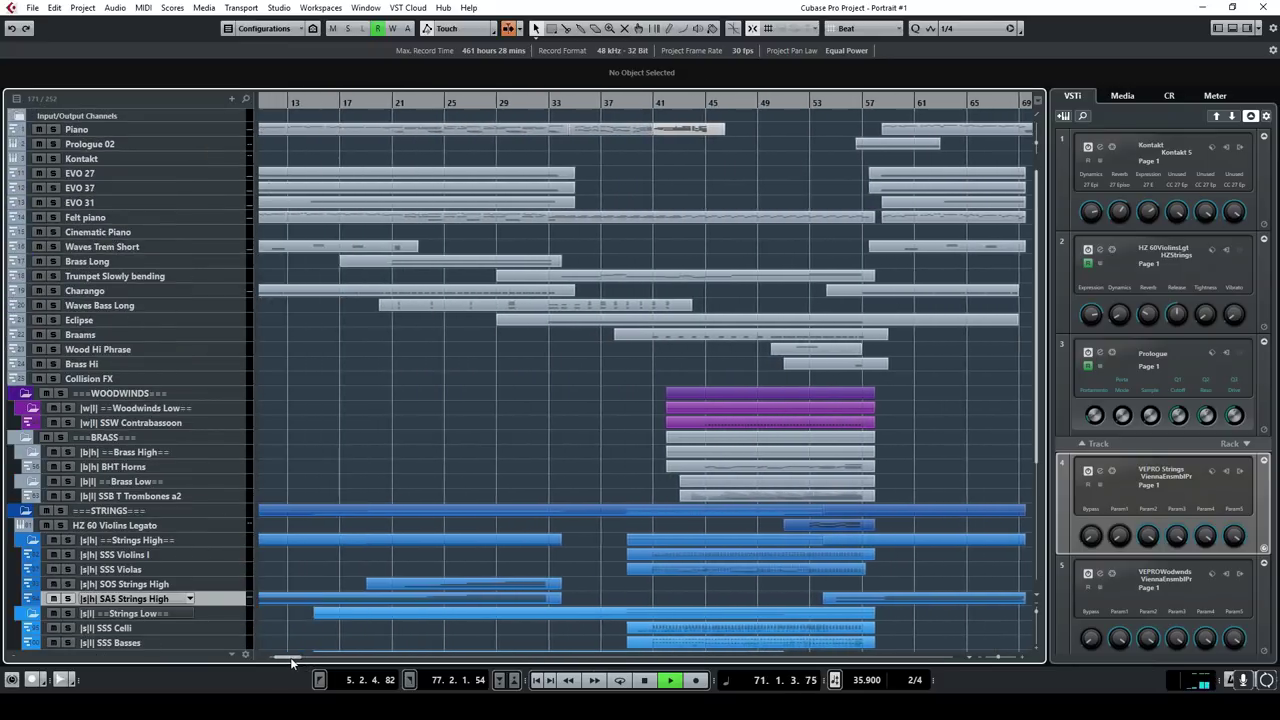
click(1246, 28)
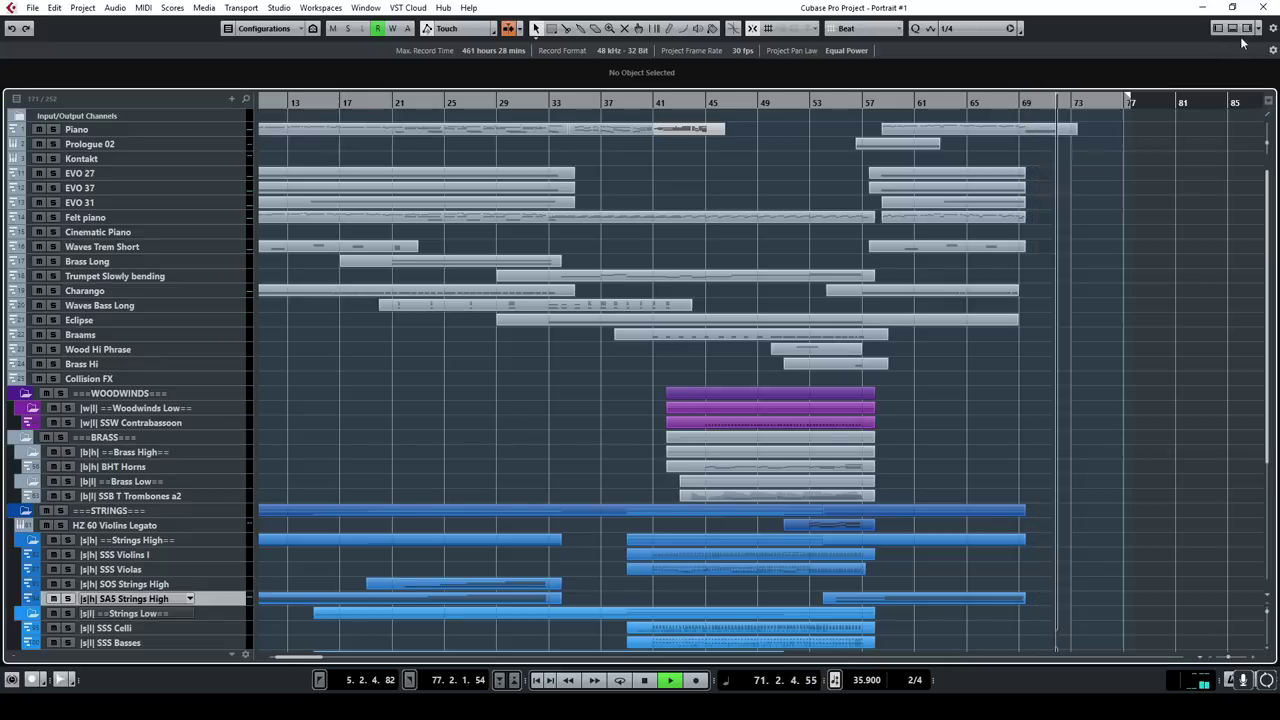
click(662, 680)
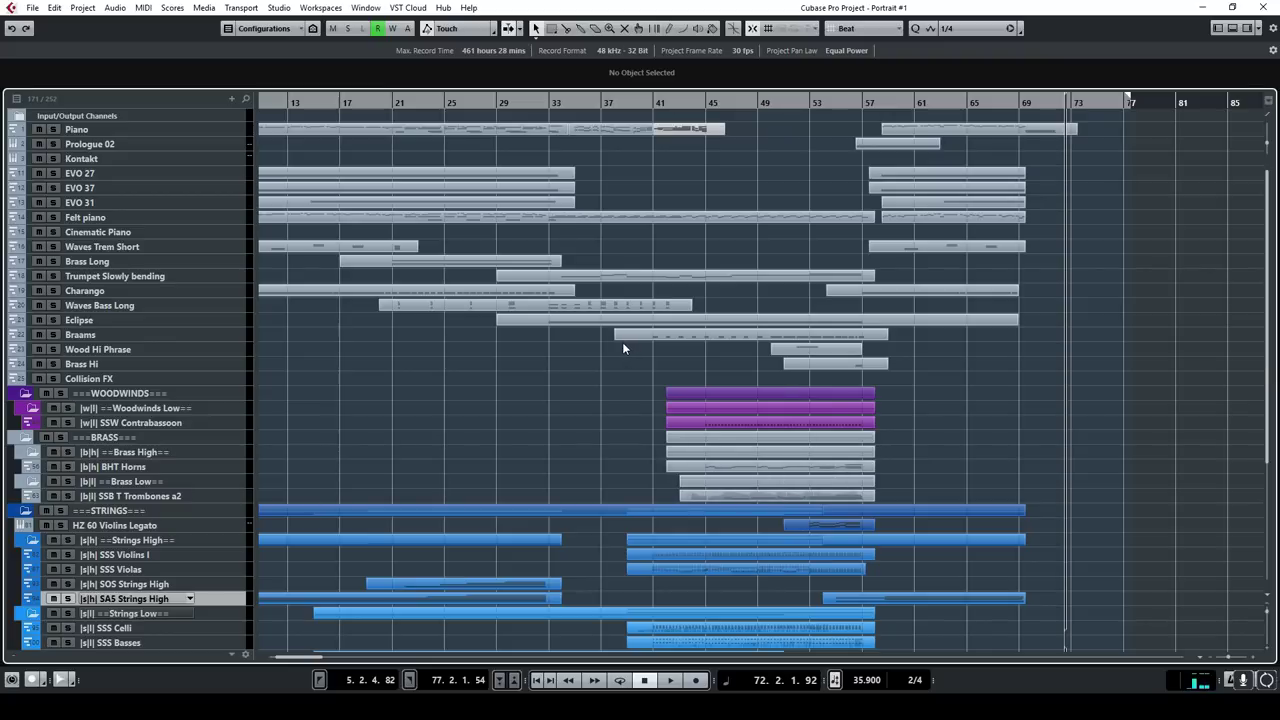
Step: Open the project's tempo track, examine its tempo changes from the first bars through the ending, and close the editor
click(183, 12)
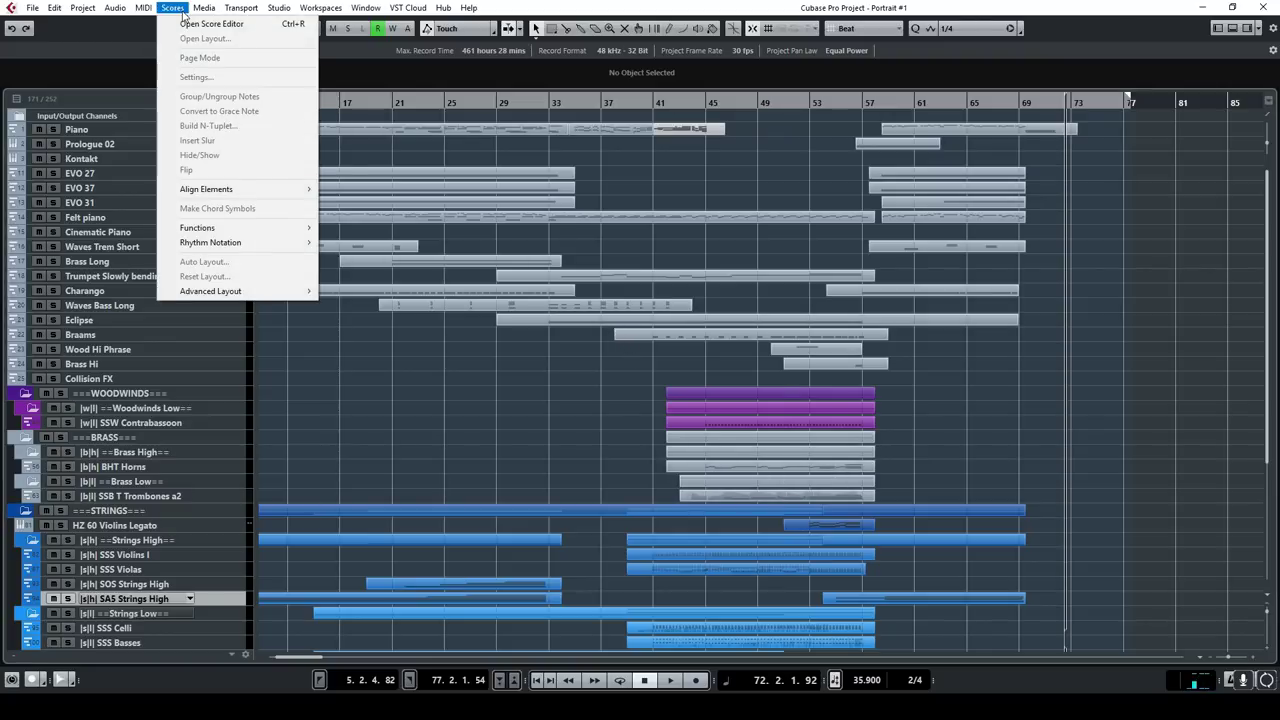
click(83, 8)
click(130, 171)
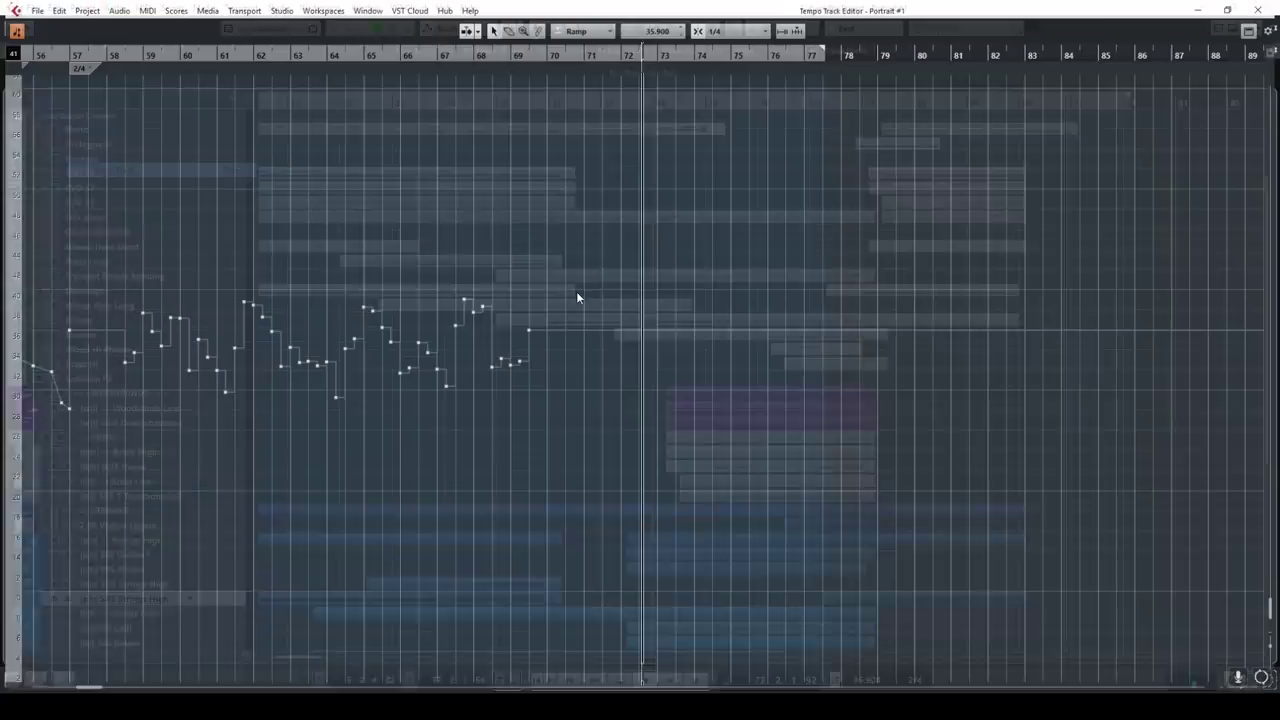
drag(90, 689, 40, 690)
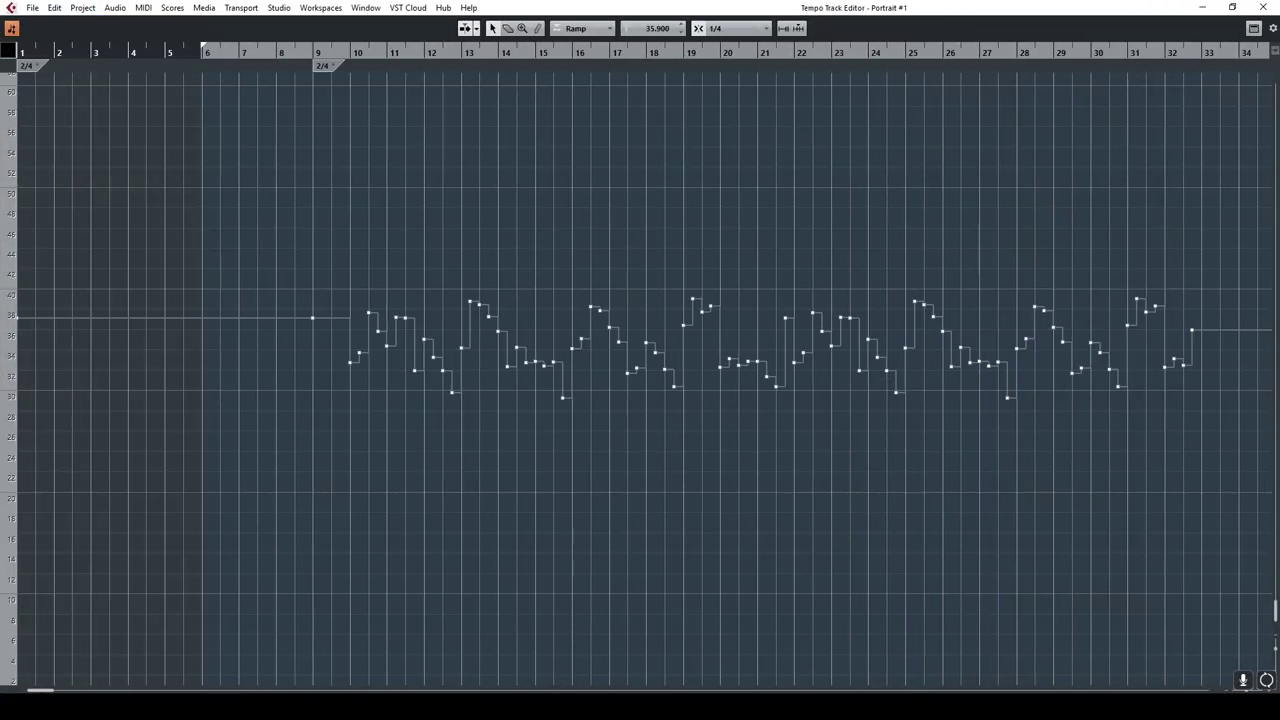
key(g)
key(g)
key(g)
key(g)
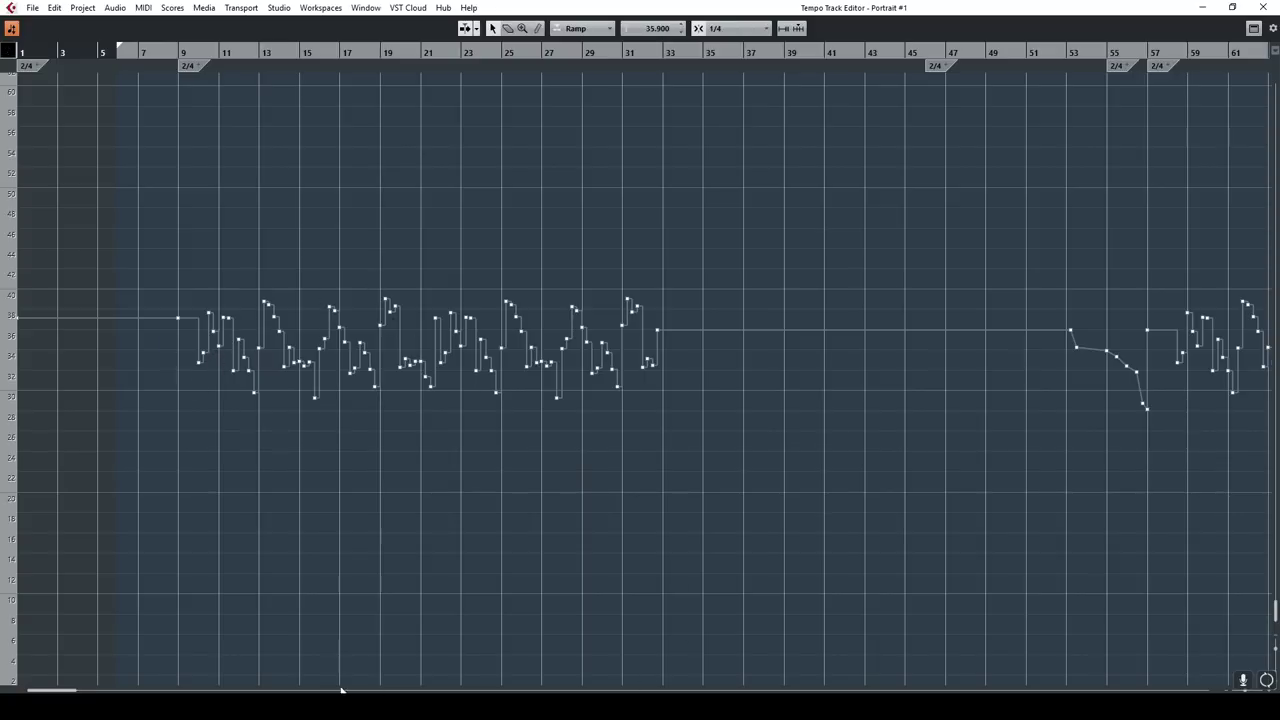
scroll(351, 391, right, 5)
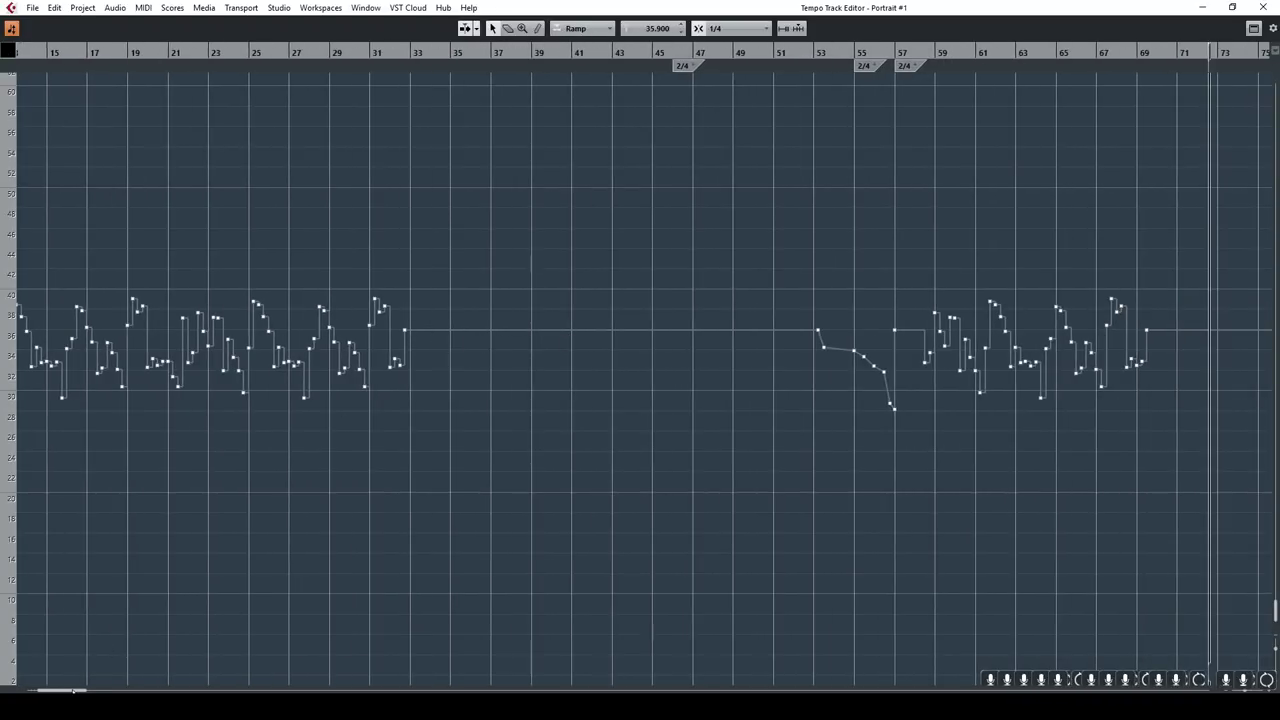
scroll(276, 364, right, 10)
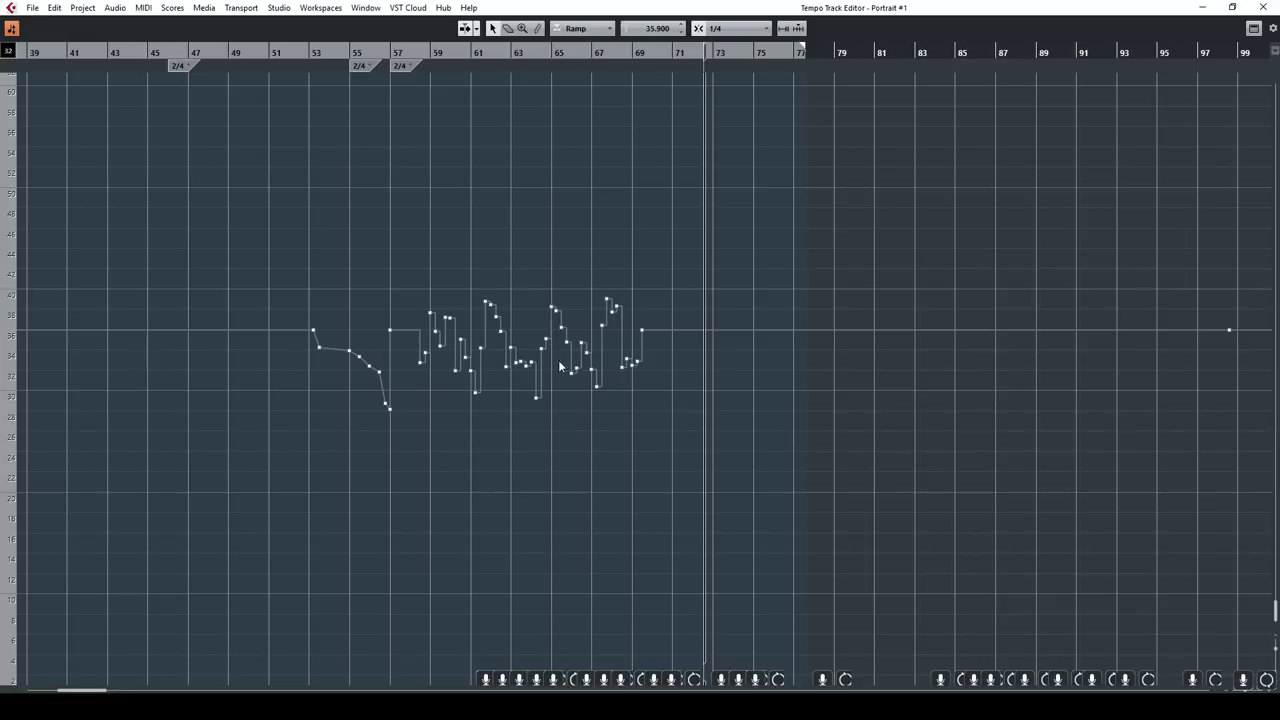
click(1263, 7)
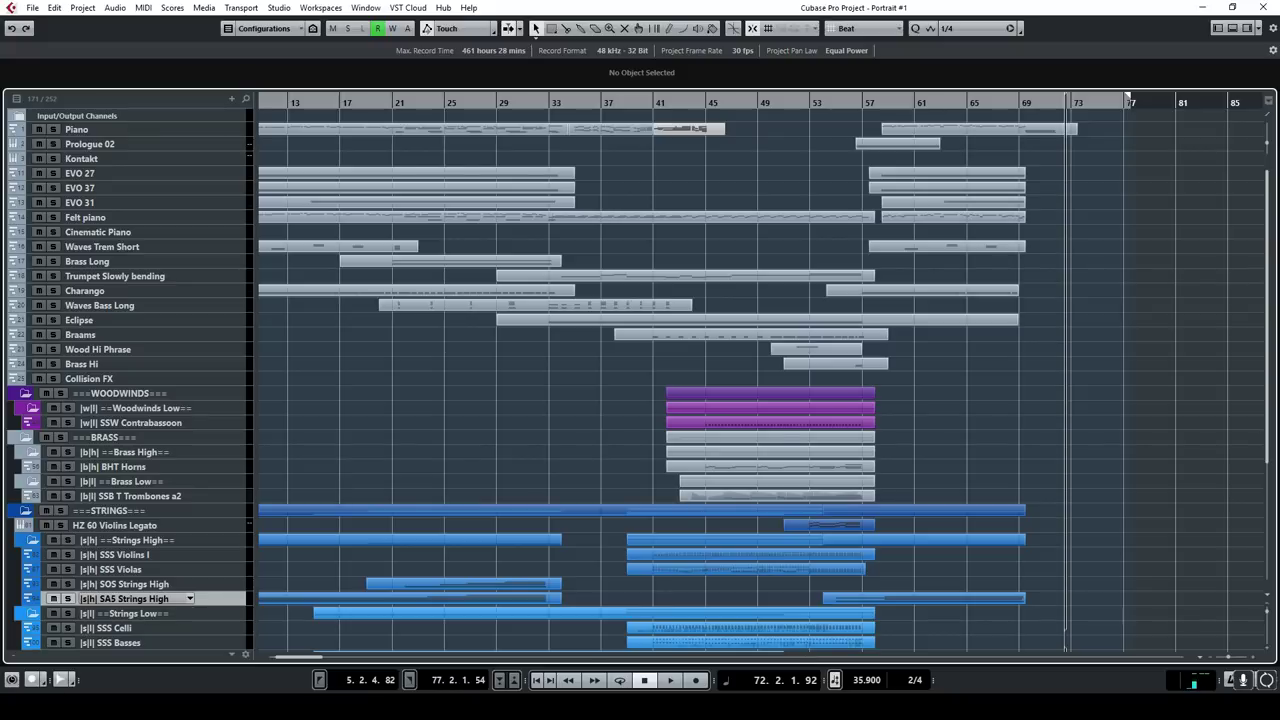
Step: Check the computer's memory usage in Task Manager's performance view and close it
key(super+x)
click(70, 610)
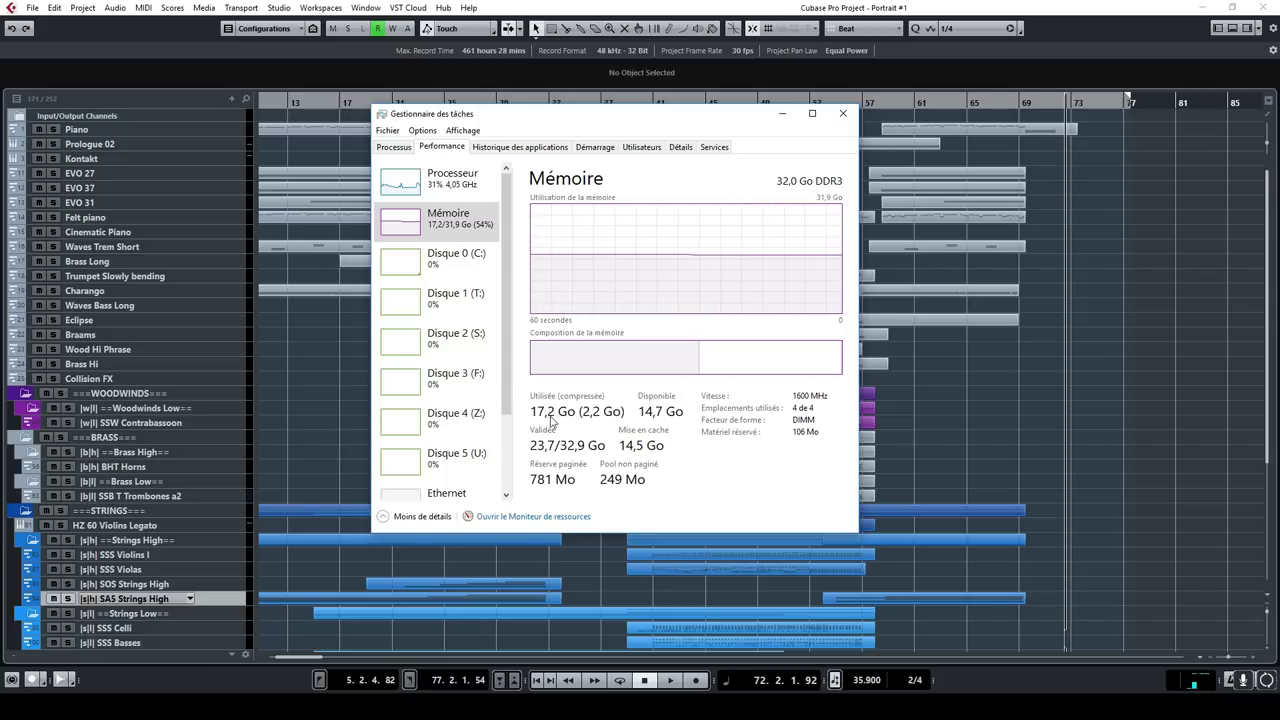
click(843, 113)
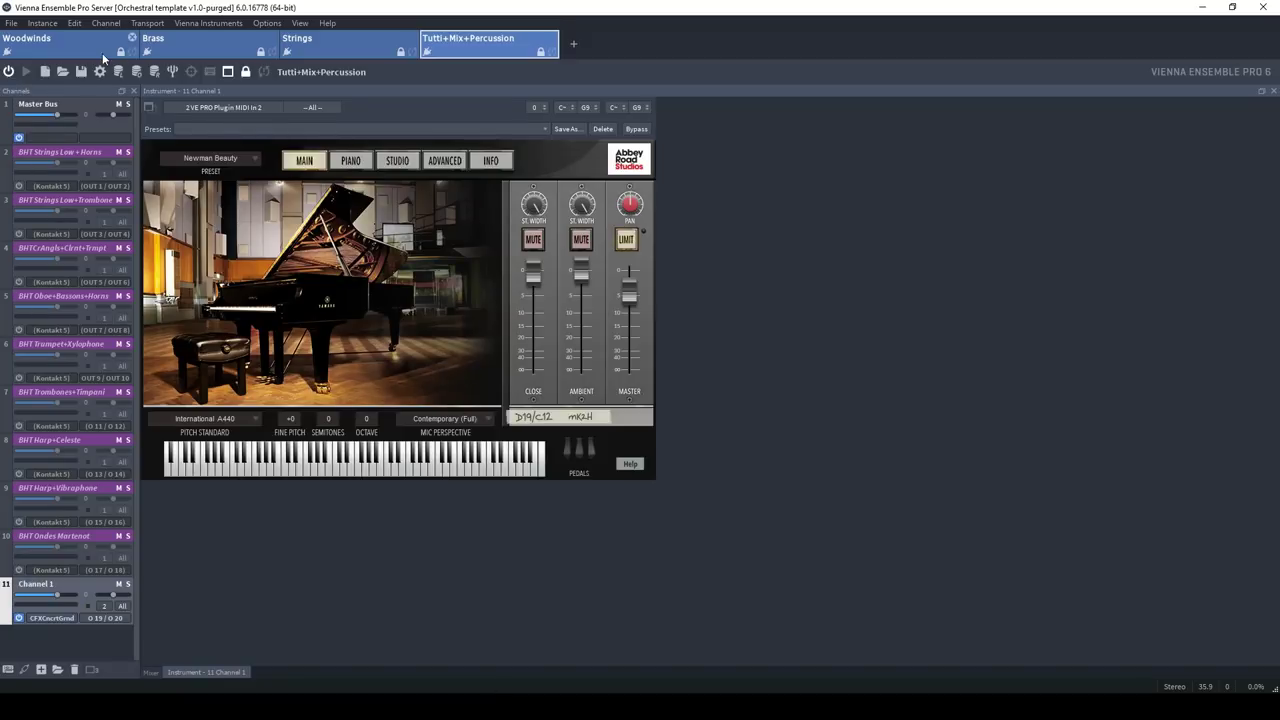
Step: In Vienna Ensemble Pro Server, review the channels of the Woodwinds, Brass, Strings and Tutti+Mix+Percussion instances
click(91, 46)
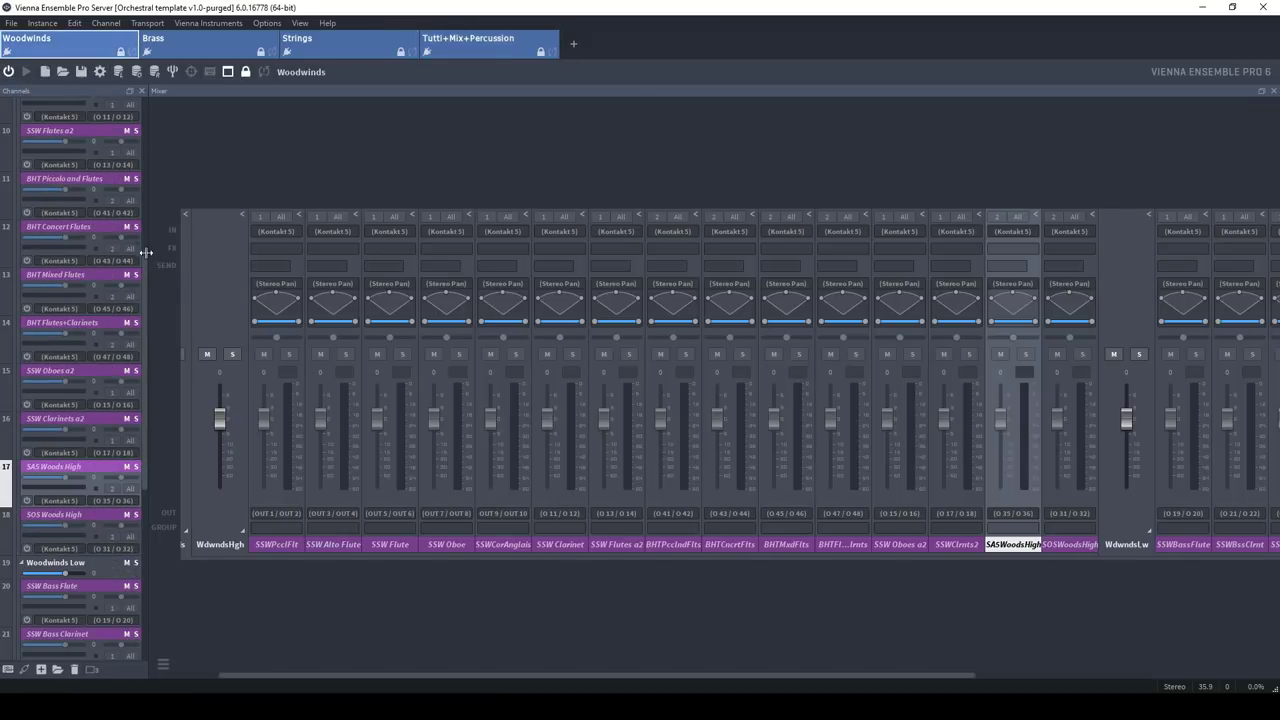
scroll(144, 271, up, 10)
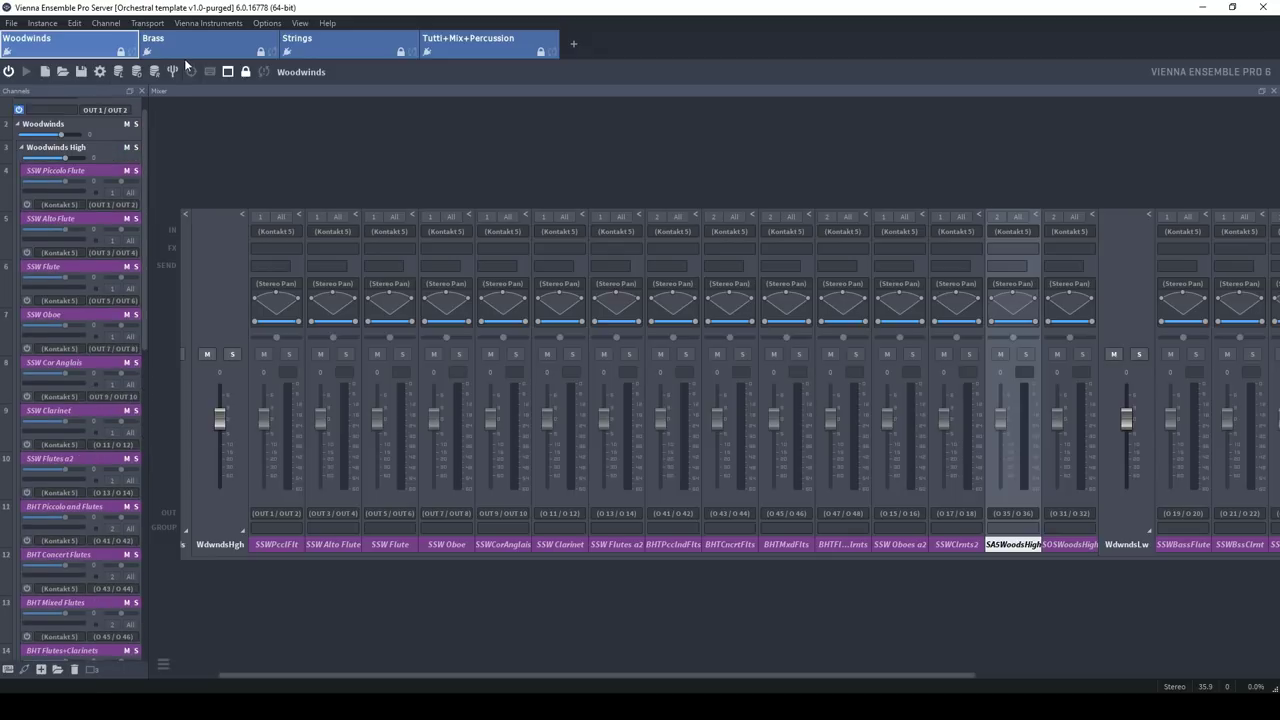
click(200, 40)
scroll(143, 158, down, 5)
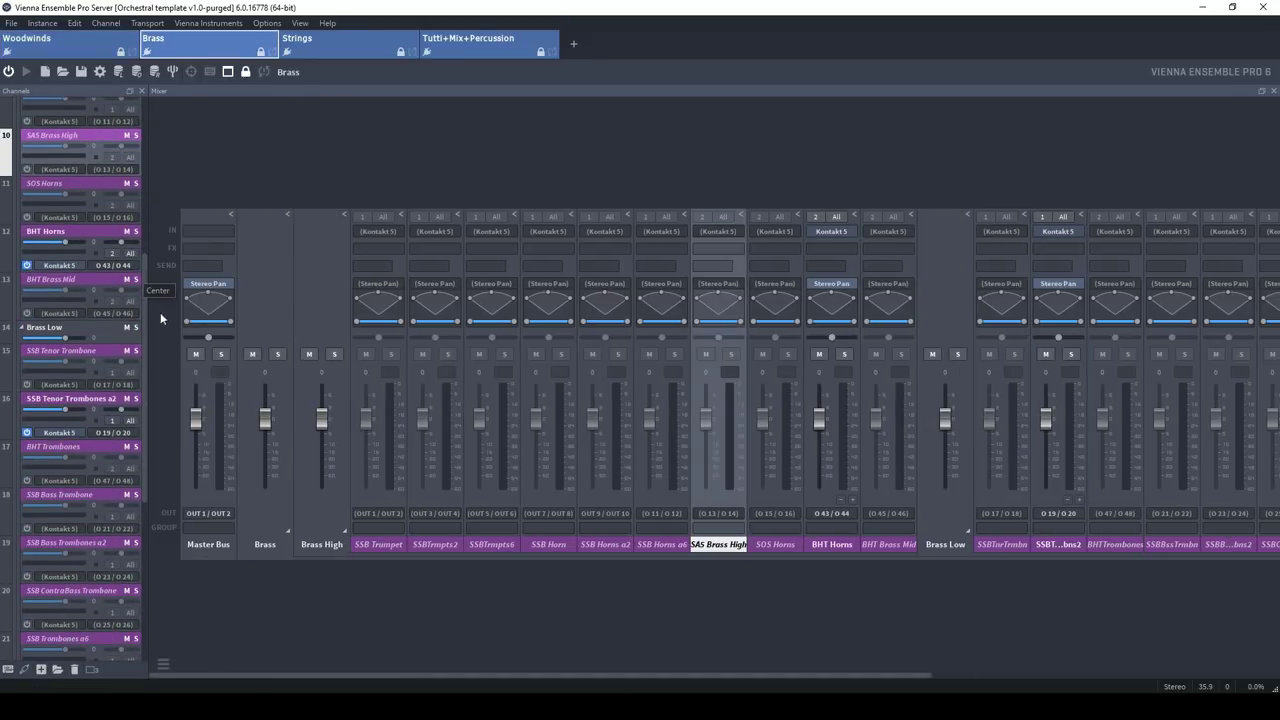
scroll(145, 308, down, 2)
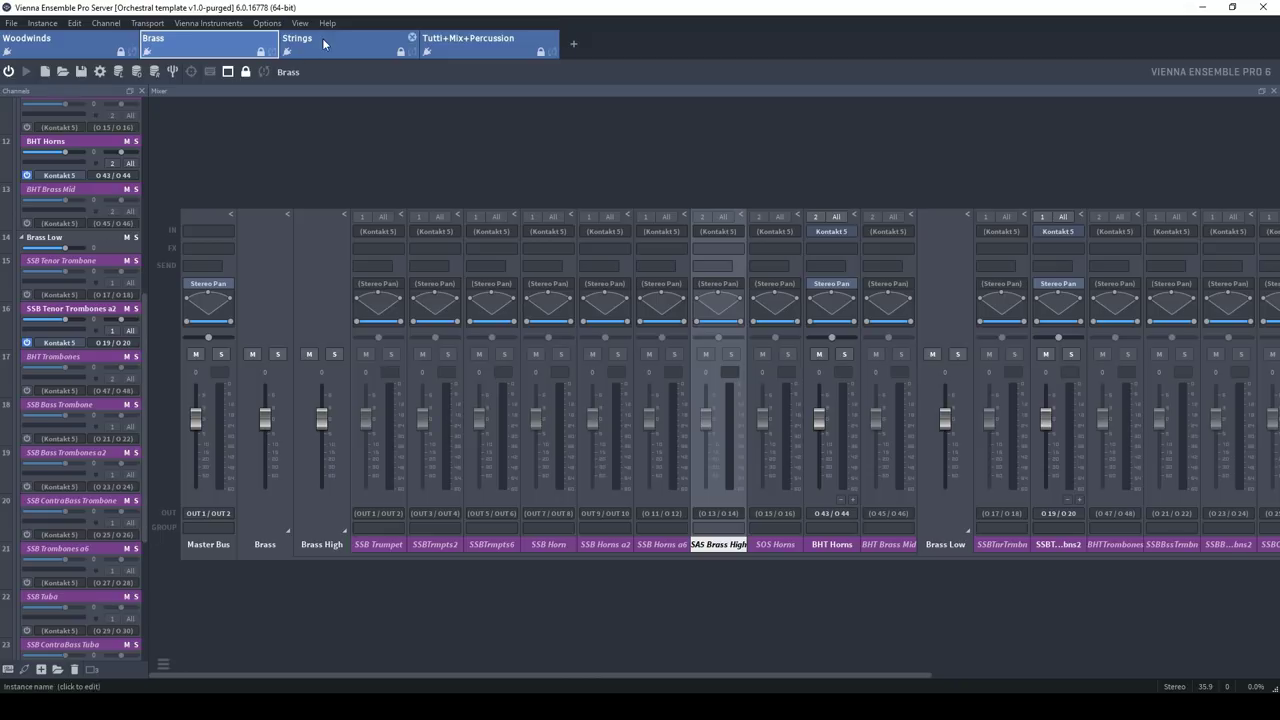
click(340, 40)
scroll(144, 300, down, 5)
scroll(144, 358, down, 5)
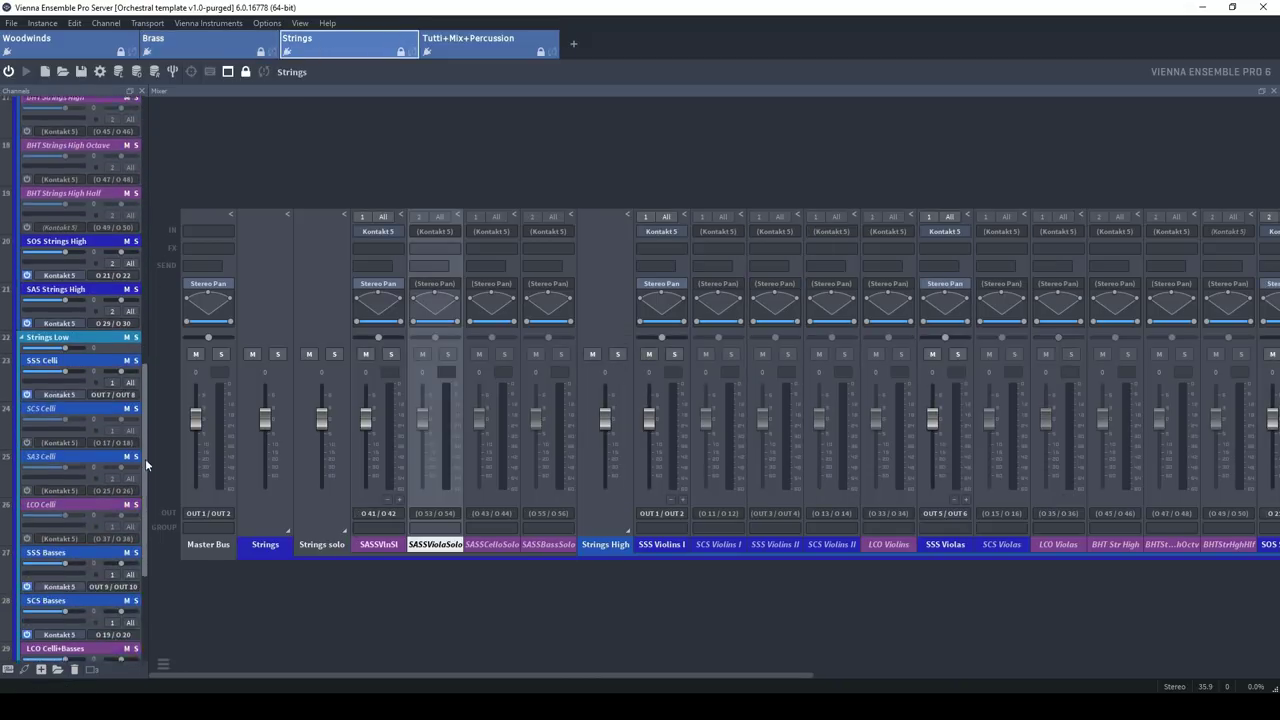
click(475, 42)
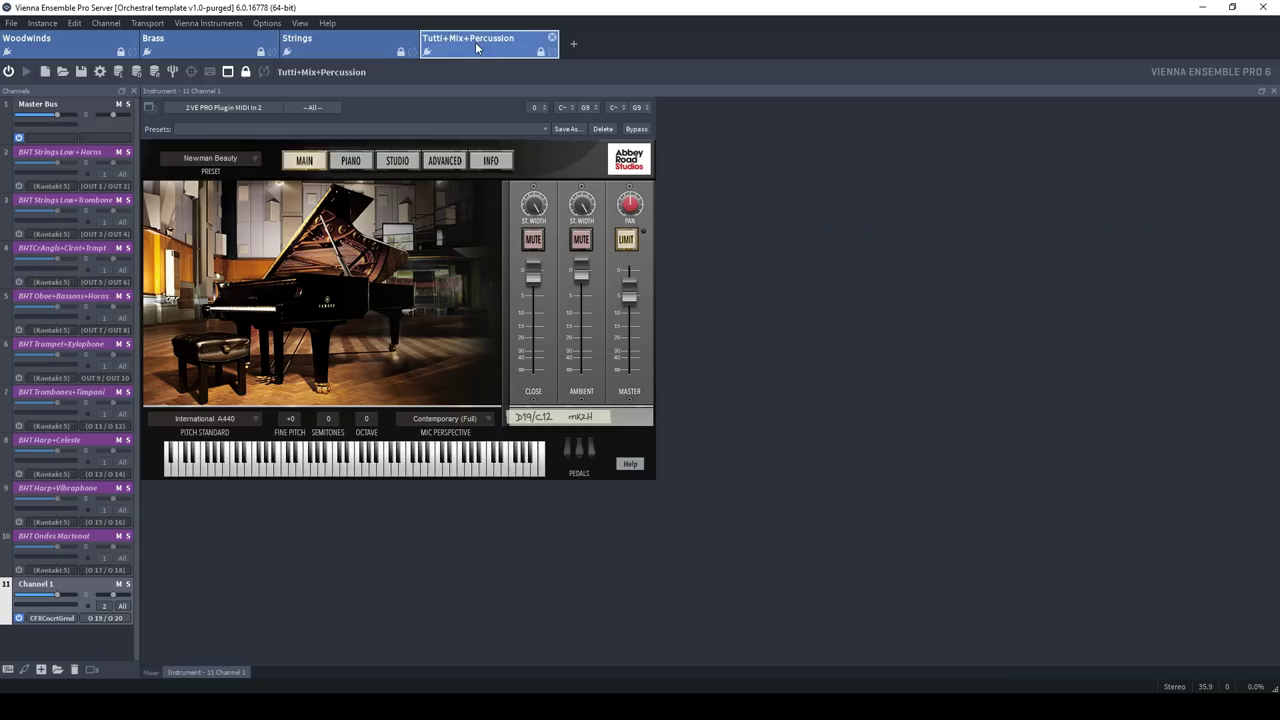
Step: In the Strings instance, inspect the Kontakt patches of SOS Strings High and the SSS Celli core, decorative and legato techniques
click(333, 45)
click(81, 225)
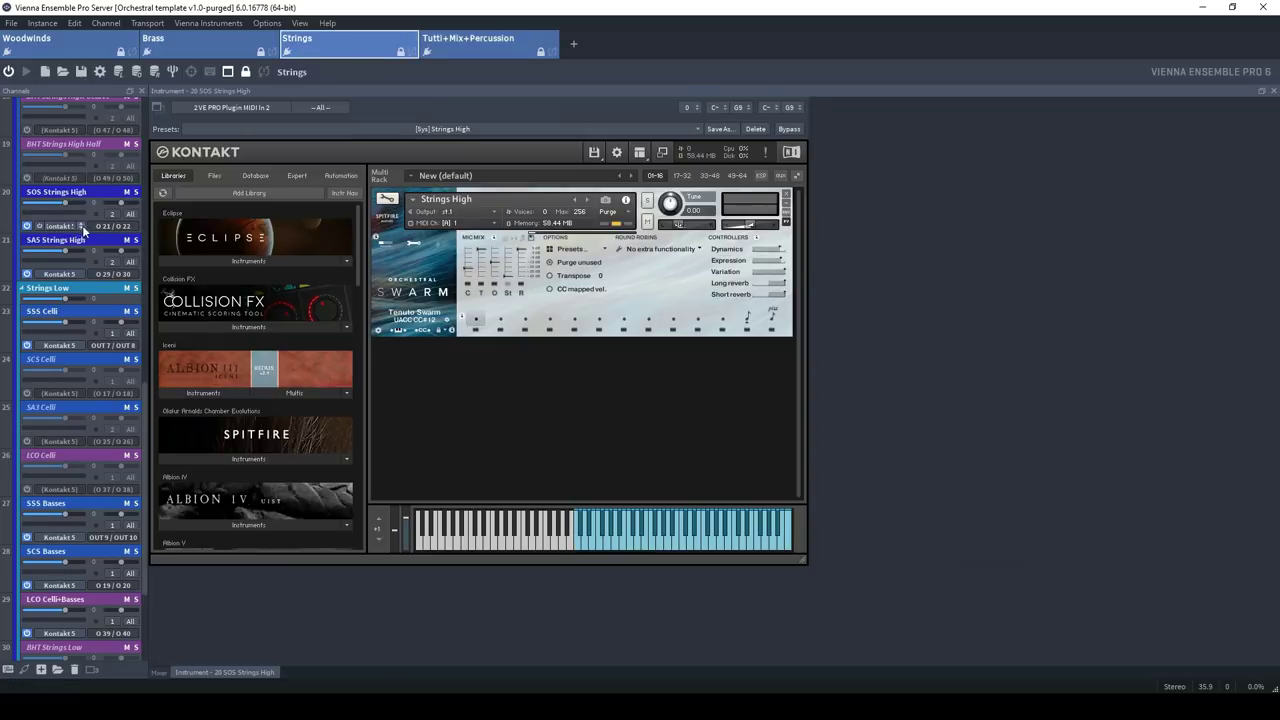
click(58, 340)
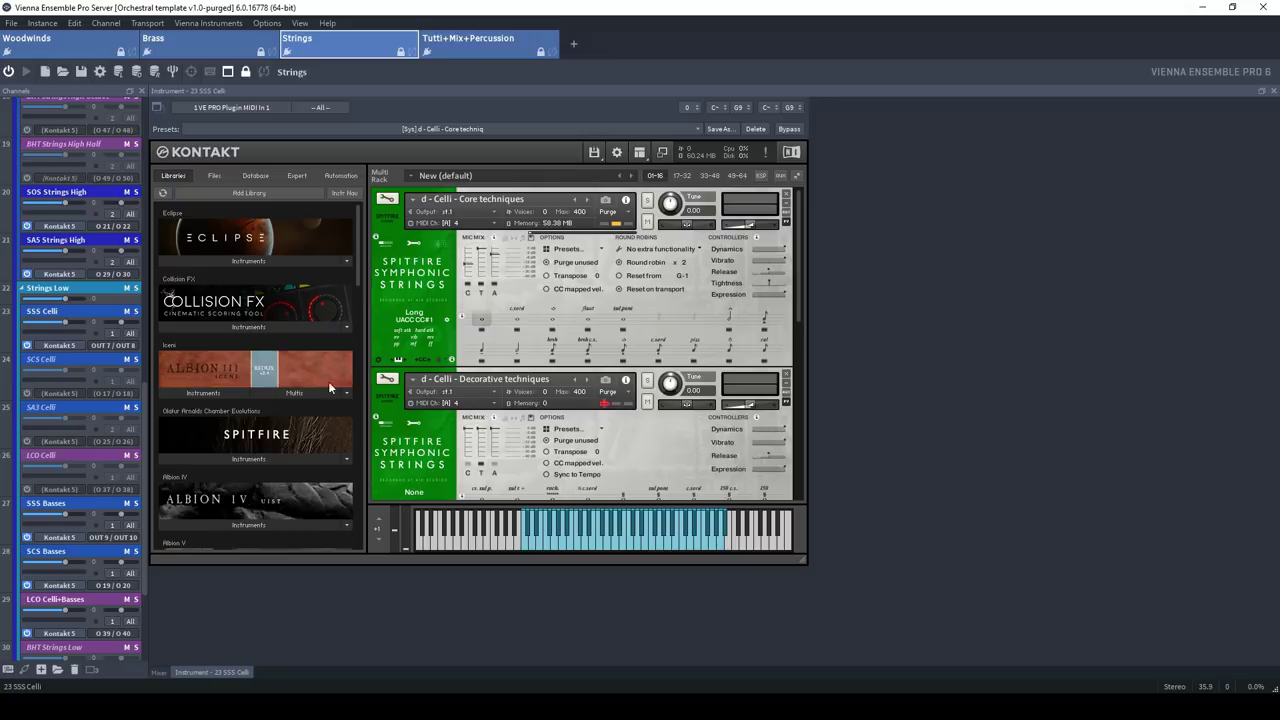
scroll(790, 300, down, 2)
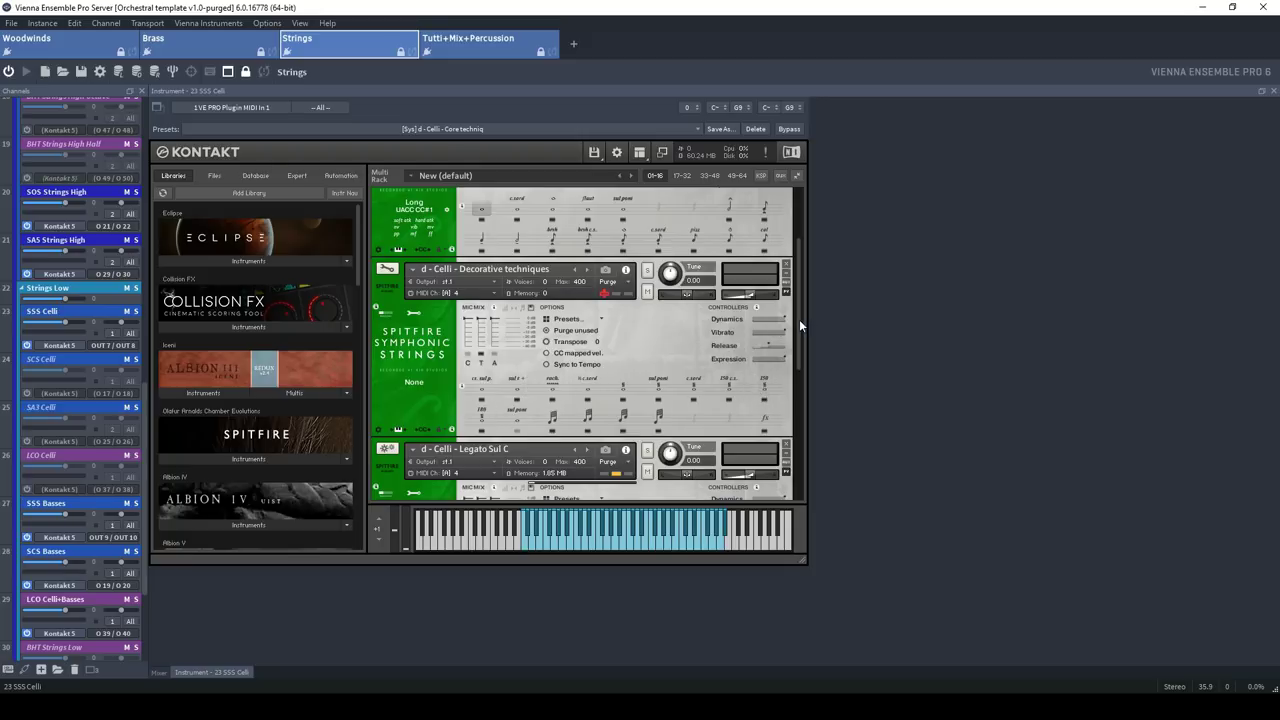
scroll(799, 319, up, 2)
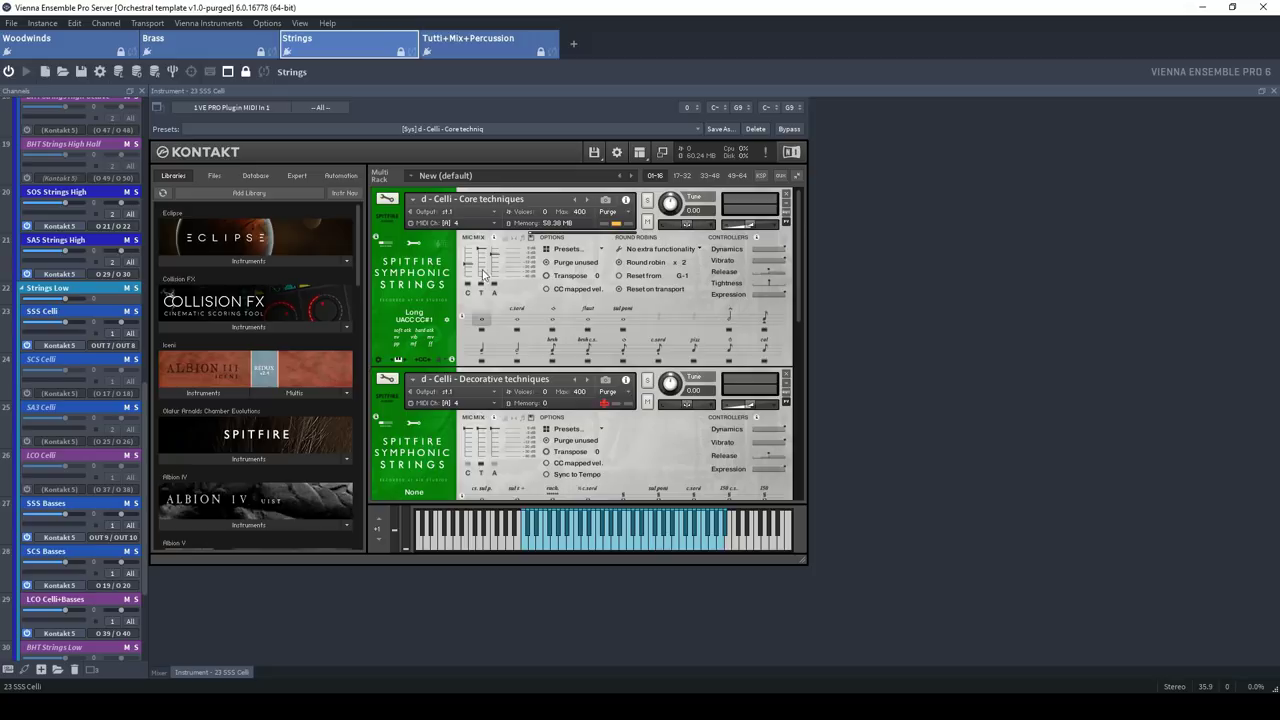
Step: Revisit the Tutti+Mix+Percussion and Brass instances, then minimize the server and return to the Cubase project
click(461, 48)
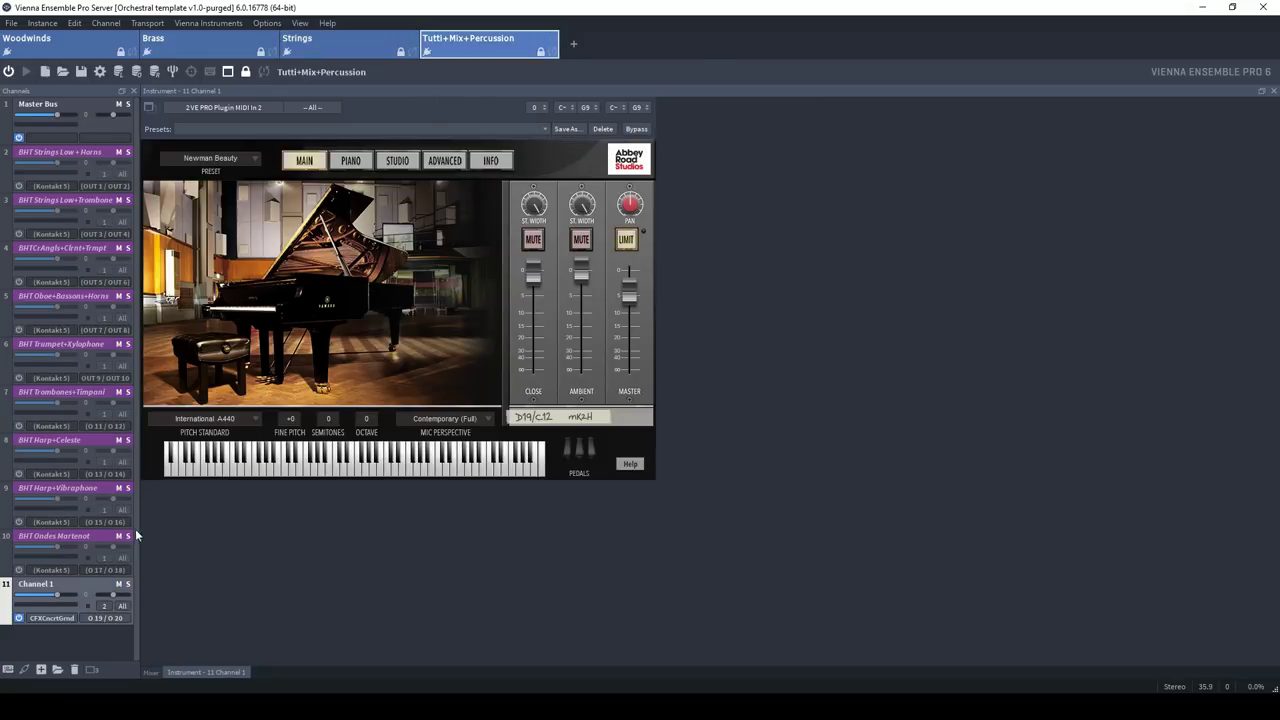
click(305, 47)
click(265, 48)
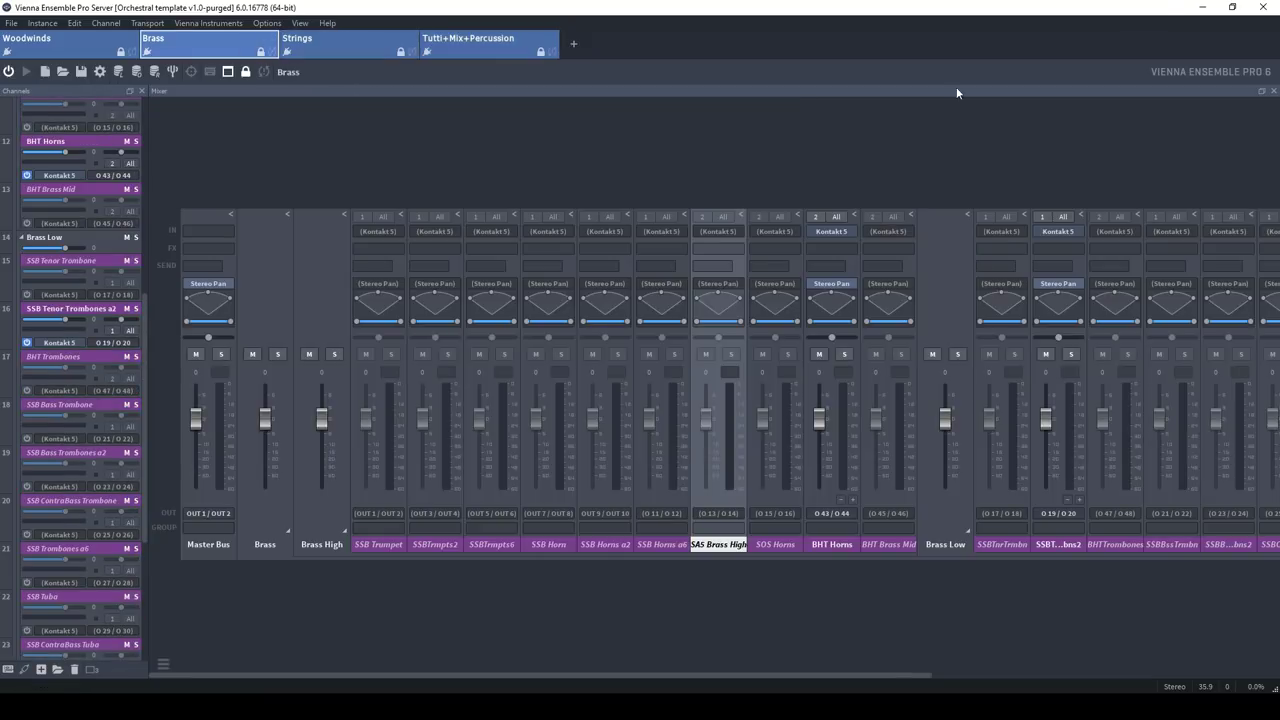
click(1203, 7)
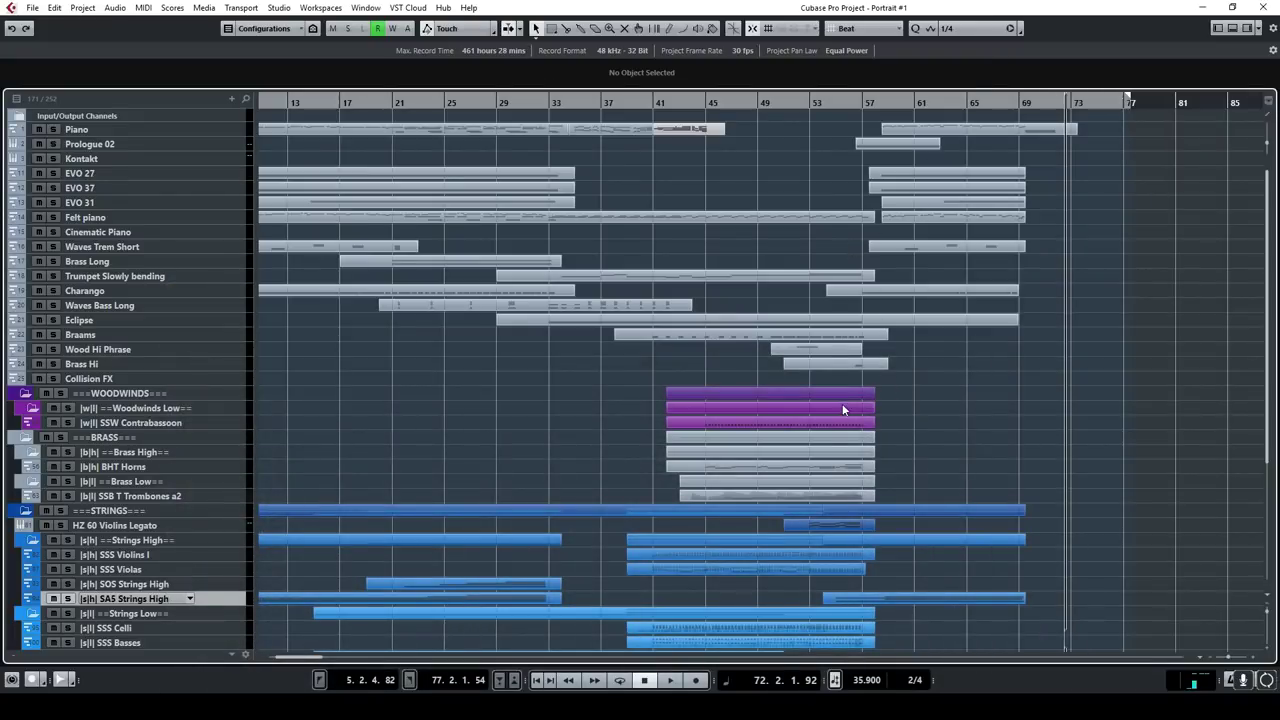
Step: Open the MixConsole and show its first channels, from Stereo In and Prologue 02 onward
click(279, 7)
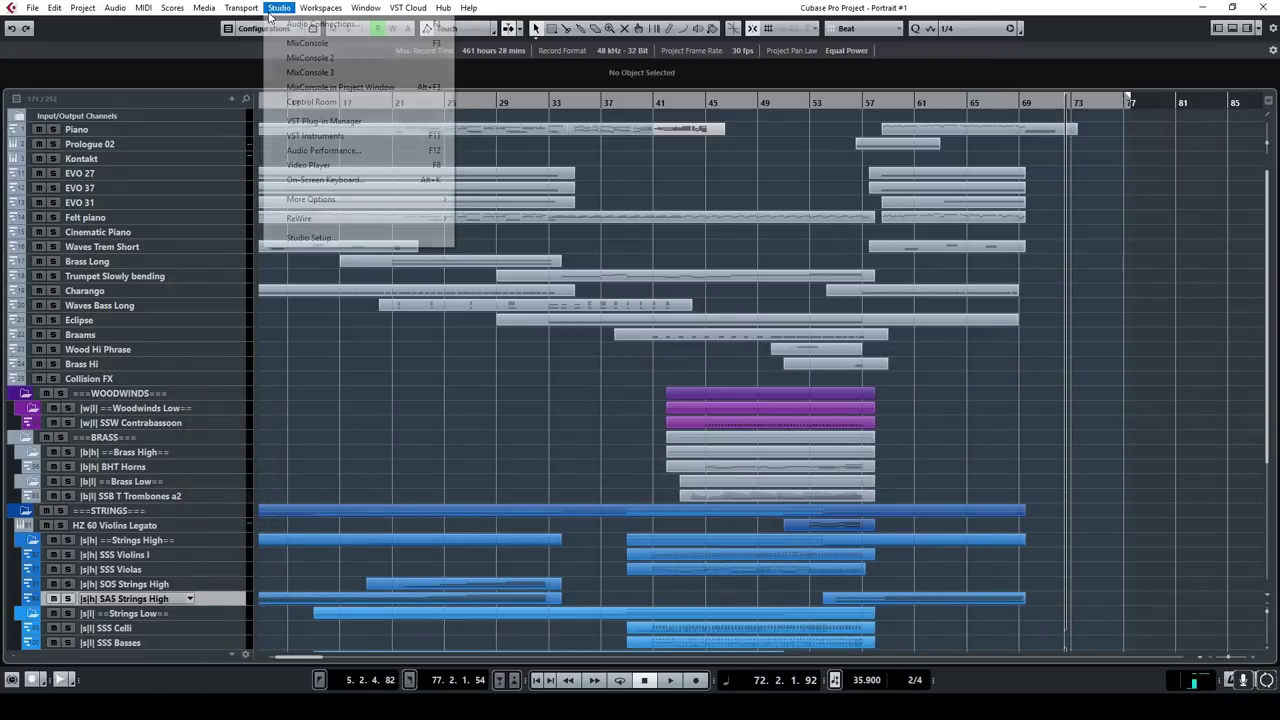
click(310, 43)
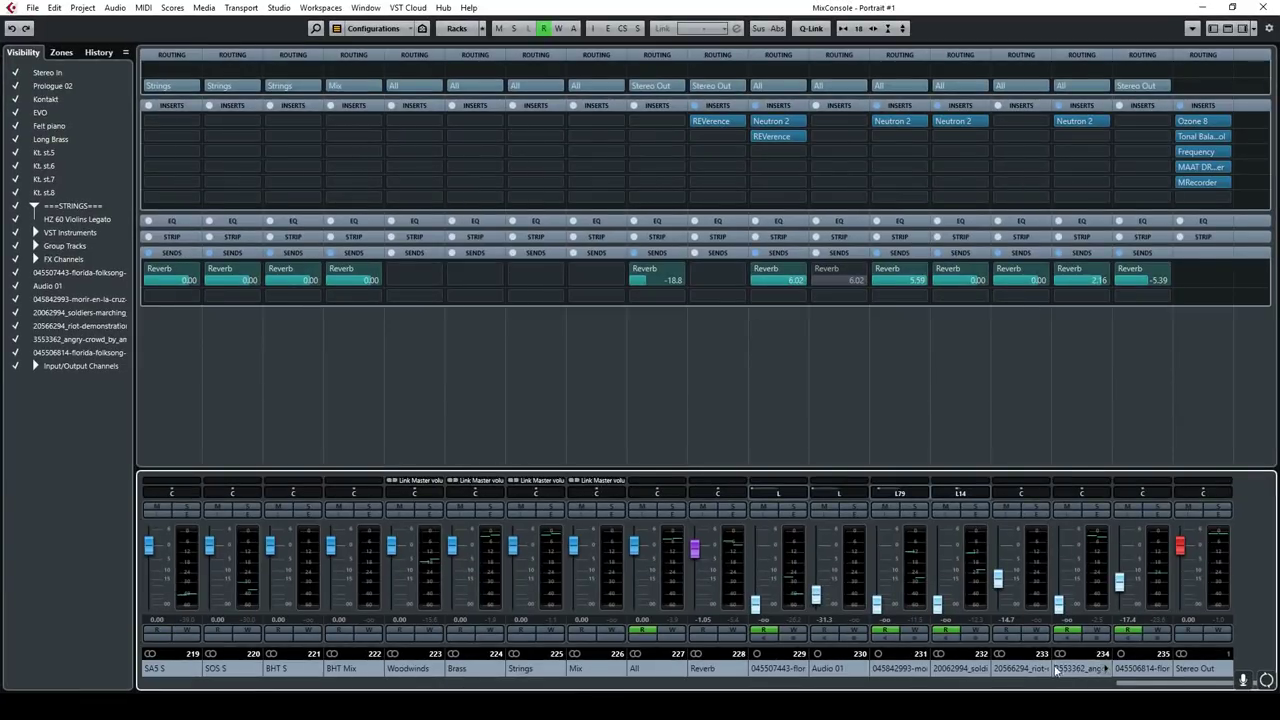
drag(1170, 683, 185, 676)
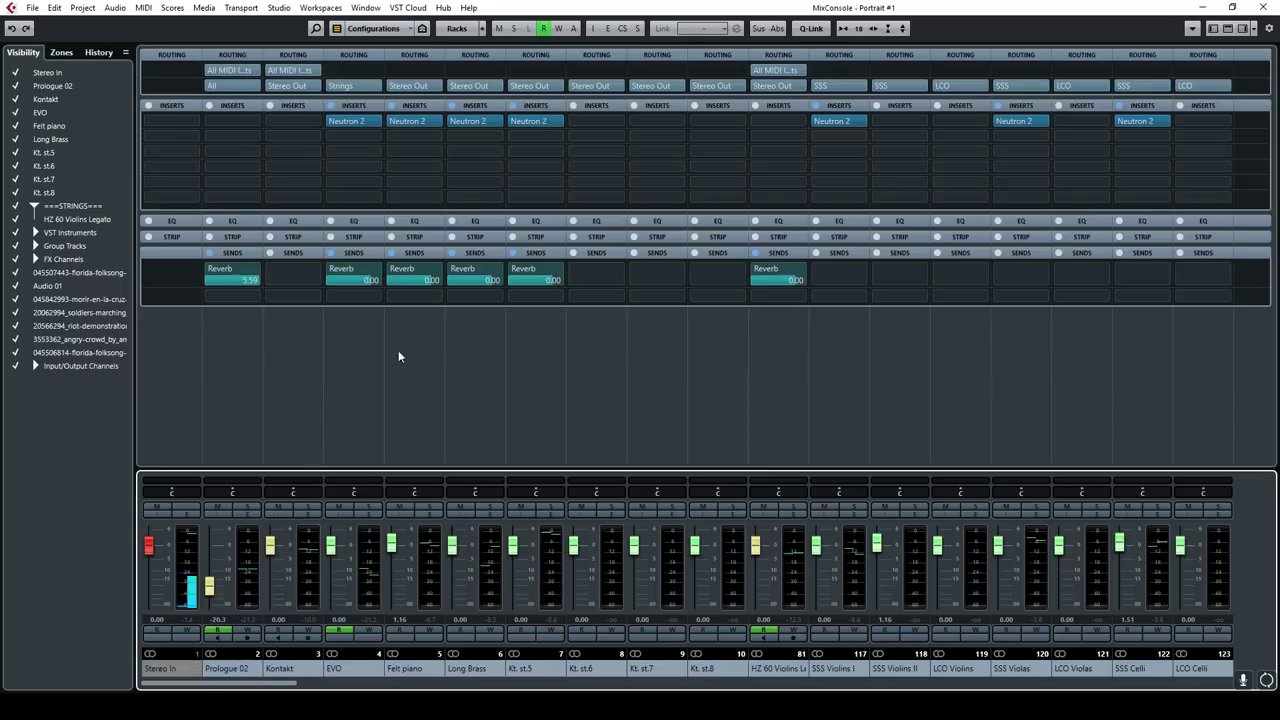
Step: Inspect the equalizer of the Neutron 2 insert on the Felt piano channel and close the plug-in
mouse_move(355, 121)
drag(473, 125, 407, 117)
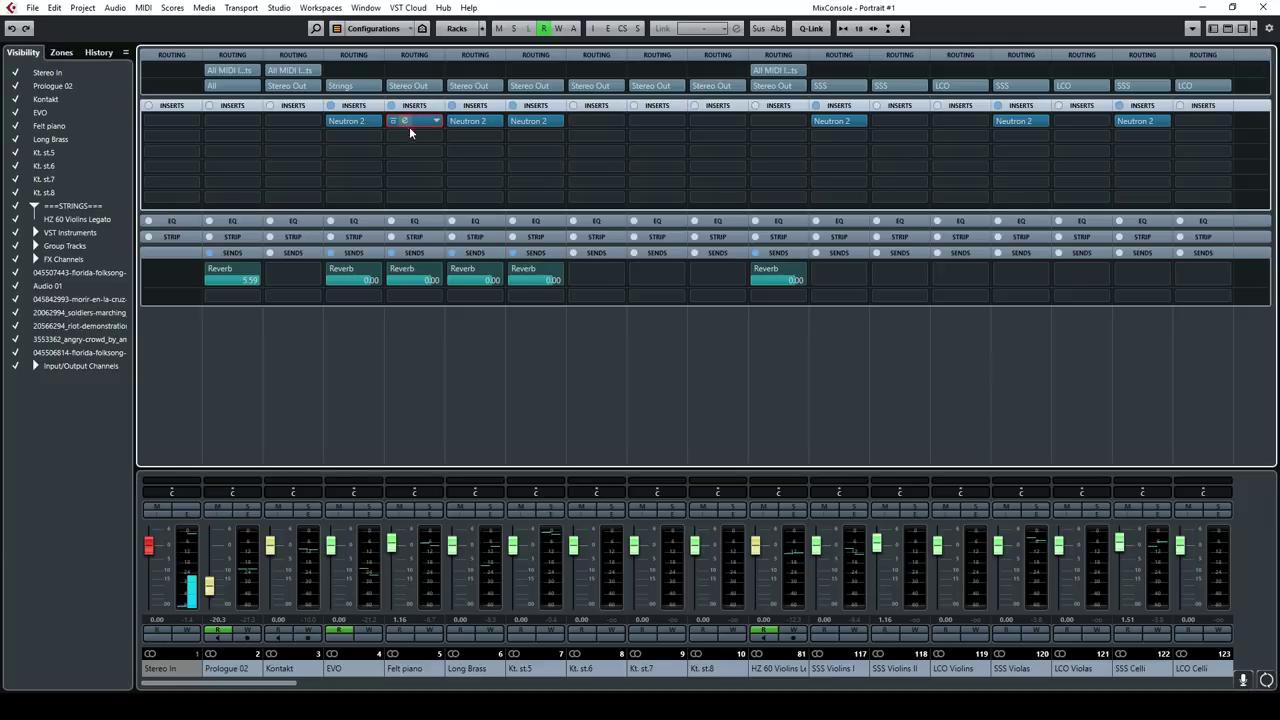
drag(421, 160, 420, 152)
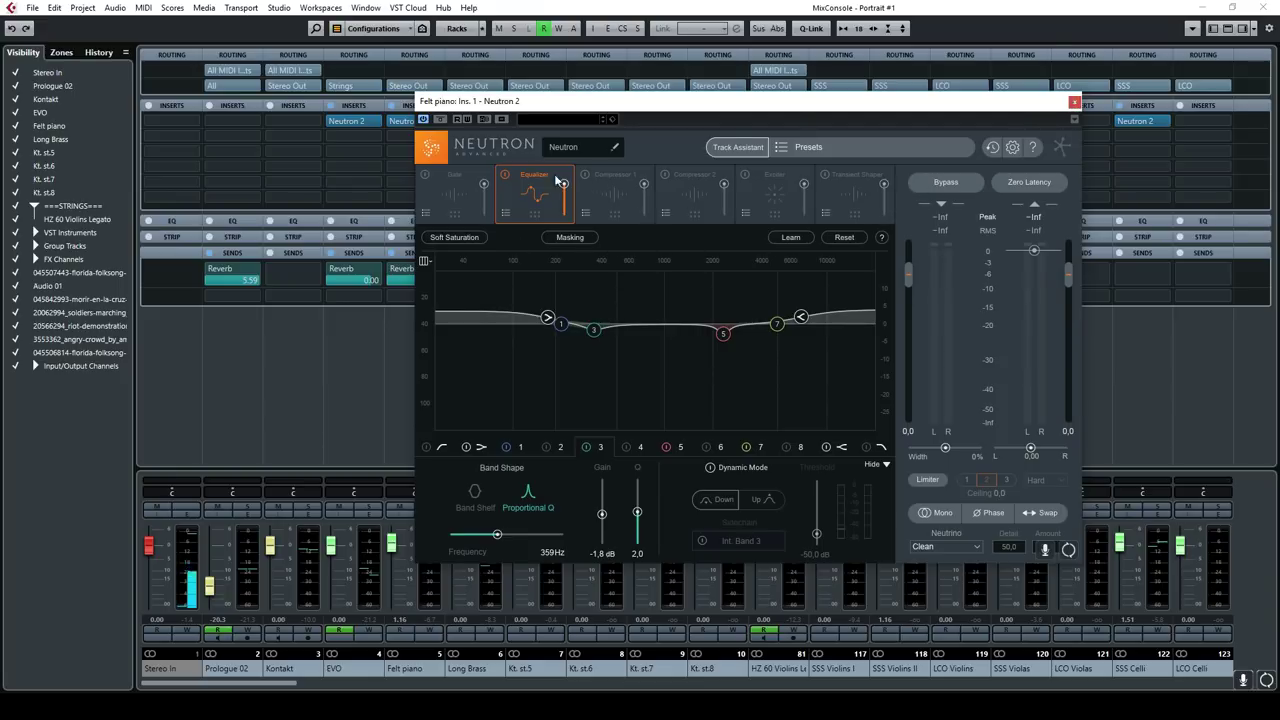
click(1074, 102)
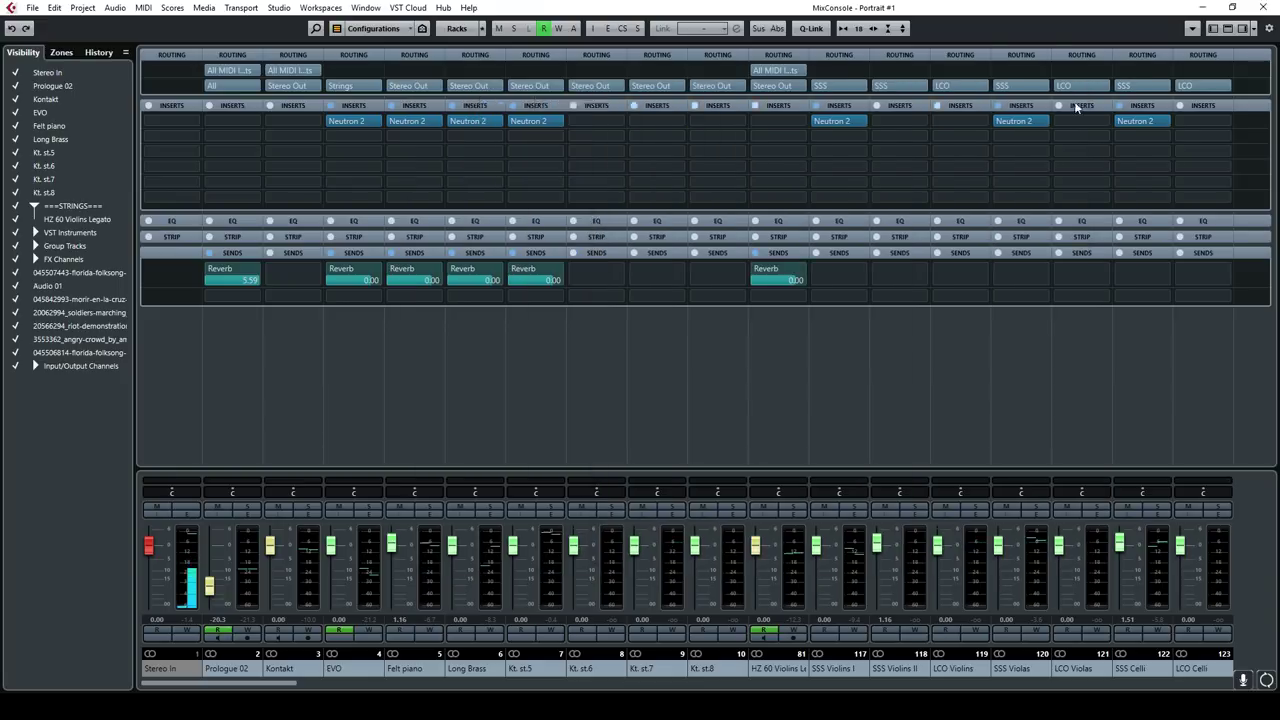
Step: Inspect the equalizer of the Neutron 2 insert on the SSS Celli channel and close the plug-in
drag(273, 677, 335, 685)
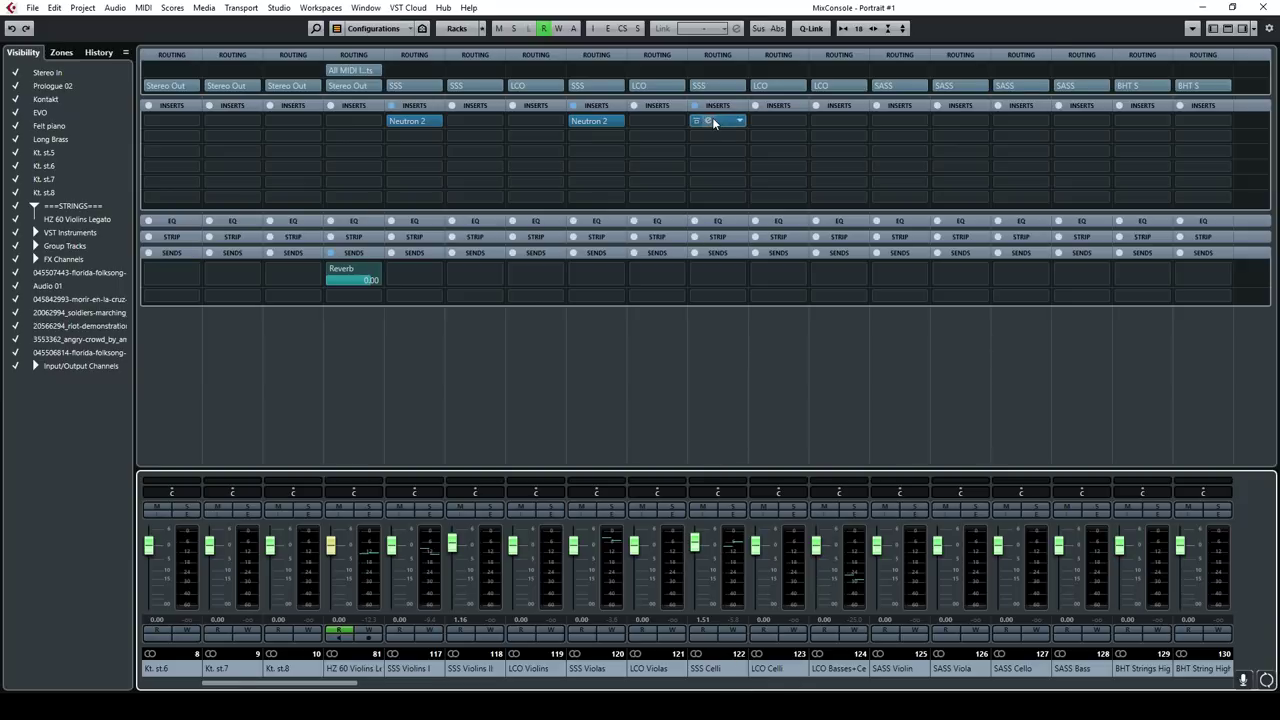
mouse_move(710, 121)
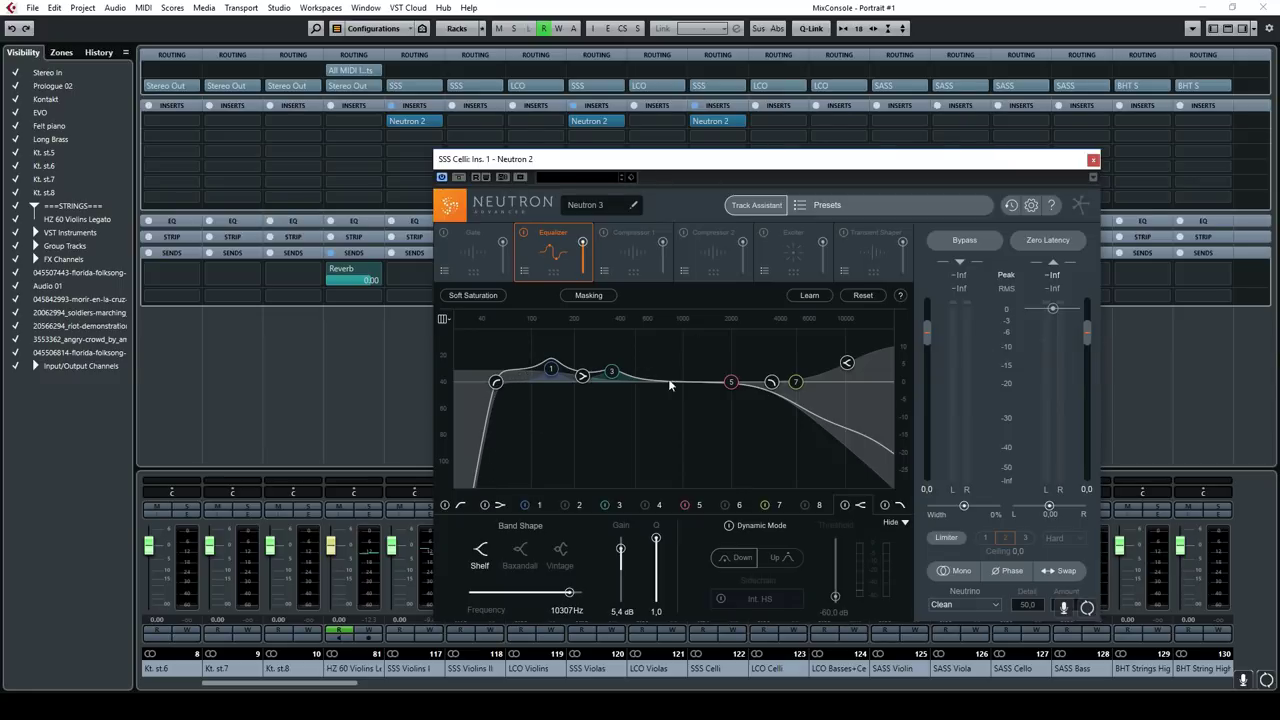
click(1093, 159)
Step: Examine the group channels in the MixConsole, including their Woodwinds, Brass and Strings routing and their Reverb sends
drag(352, 686, 1096, 617)
drag(1066, 683, 1240, 686)
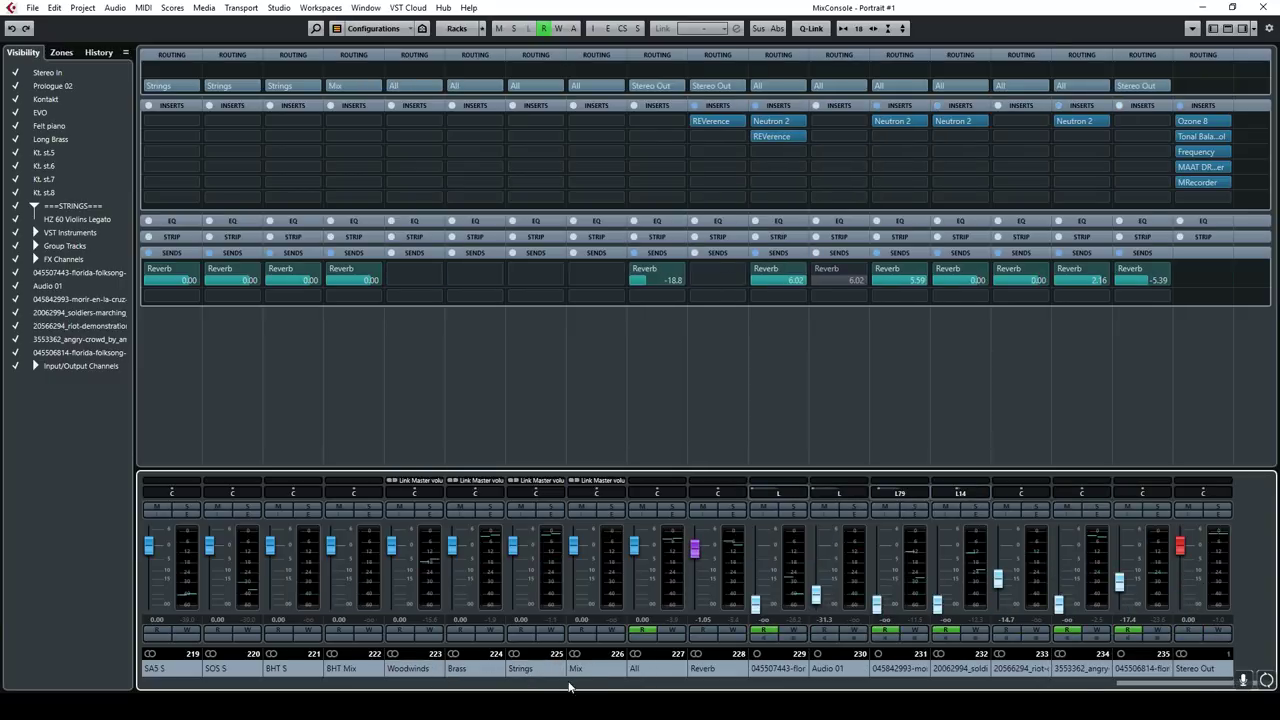
drag(1147, 686, 955, 688)
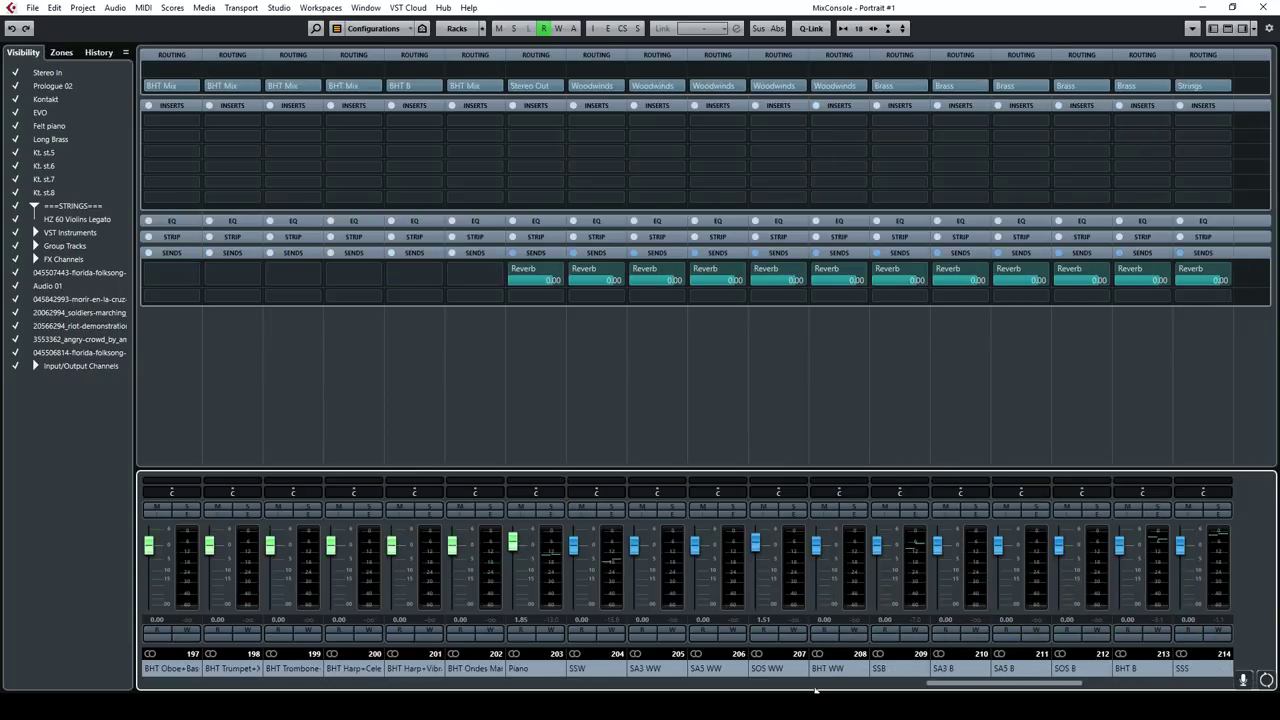
drag(1014, 688, 1072, 687)
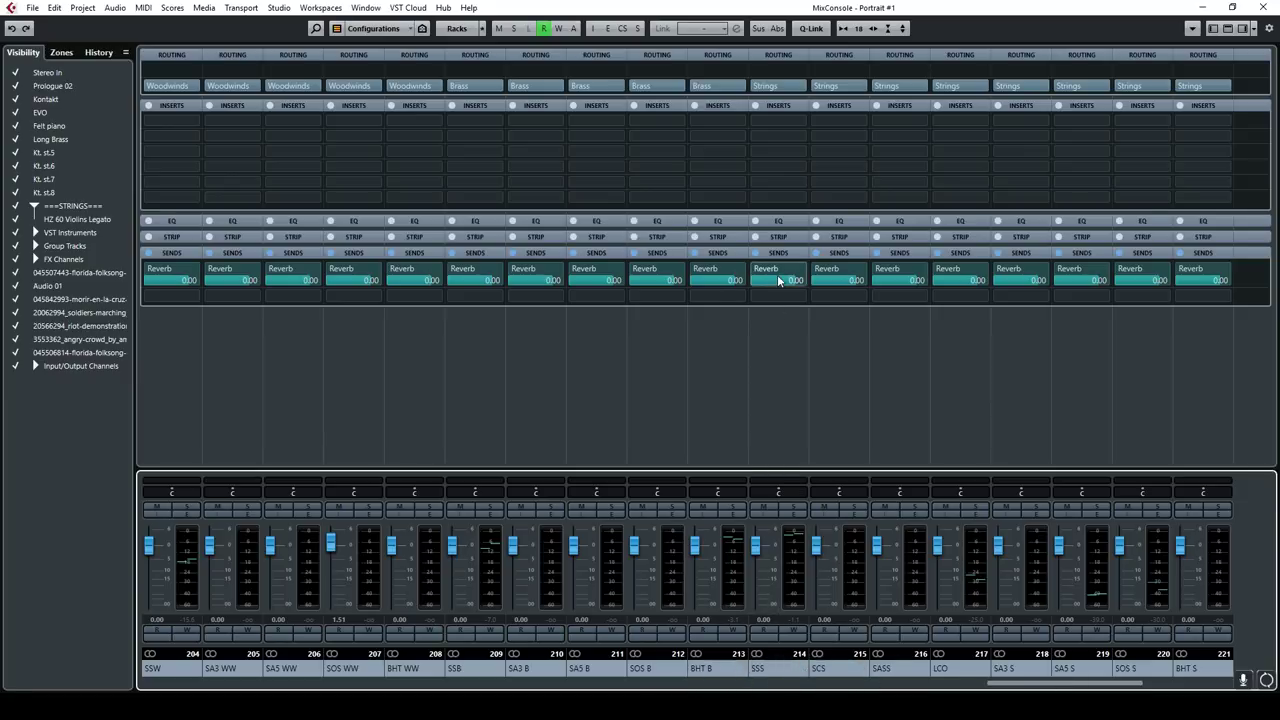
Step: Inspect the REVerence insert on the Reverb channel, close it, and check the REVerence insert on the neighbouring florida-folksong audio channel
drag(1040, 687, 1190, 680)
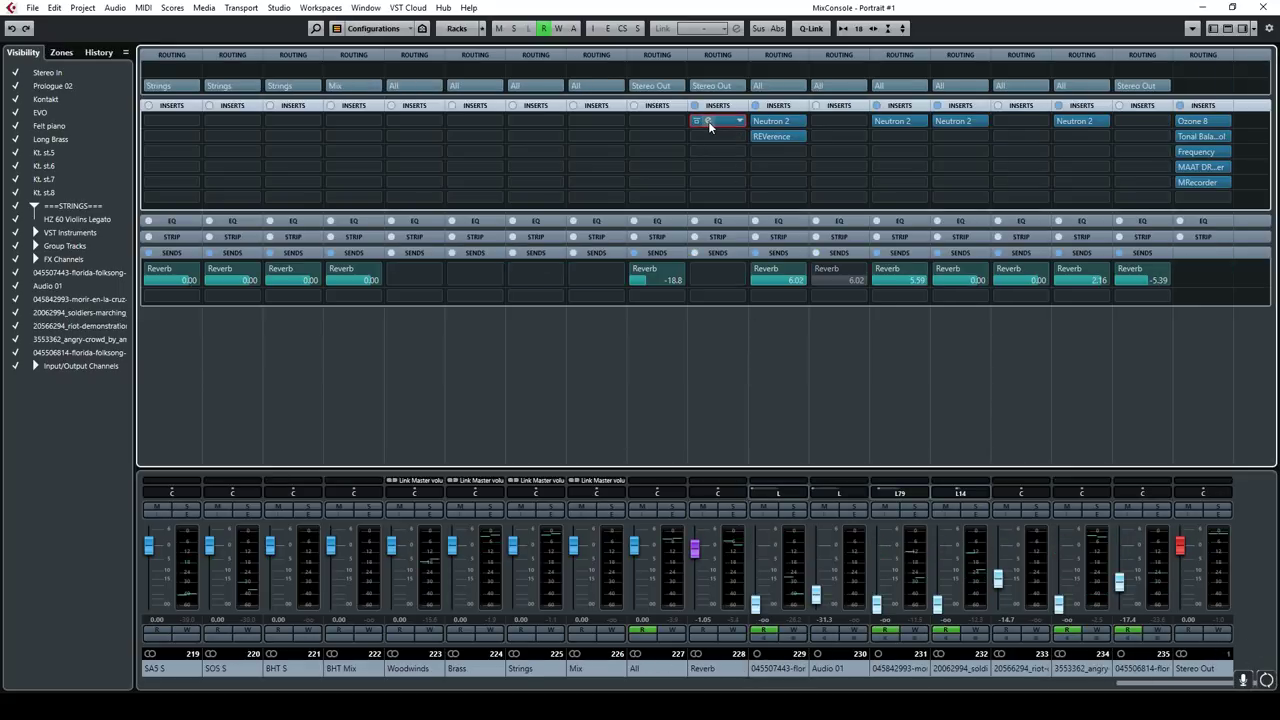
click(708, 121)
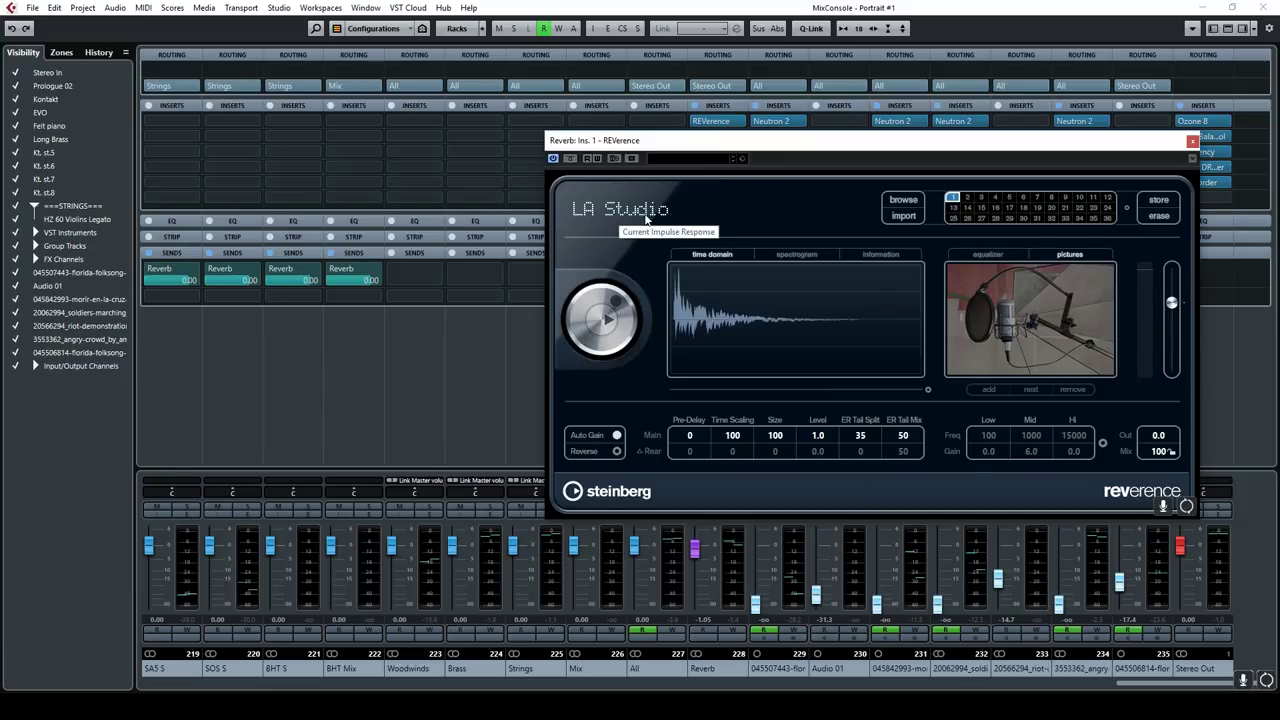
click(1192, 141)
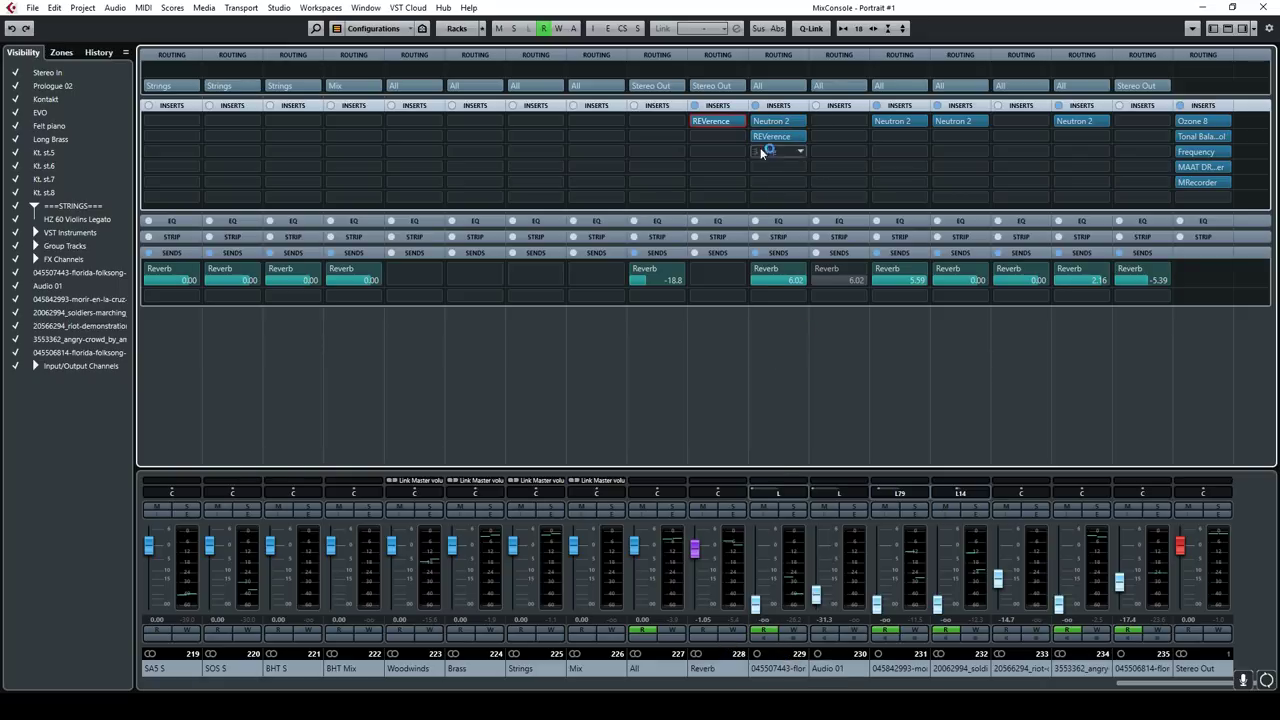
drag(776, 137, 778, 137)
Step: Inspect the Equalizer, both Dynamics bands and the Maximizer of the Ozone 8 insert on Stereo Out, and close the plug-in
click(1194, 124)
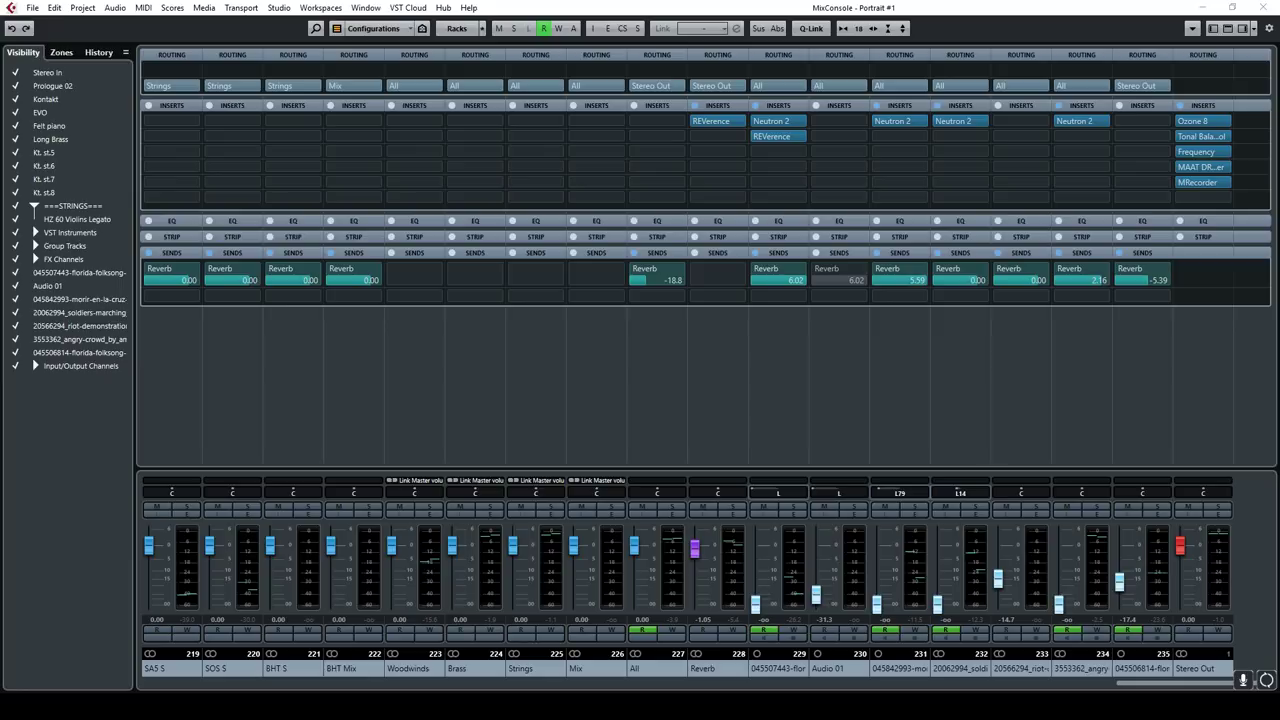
drag(622, 200, 285, 182)
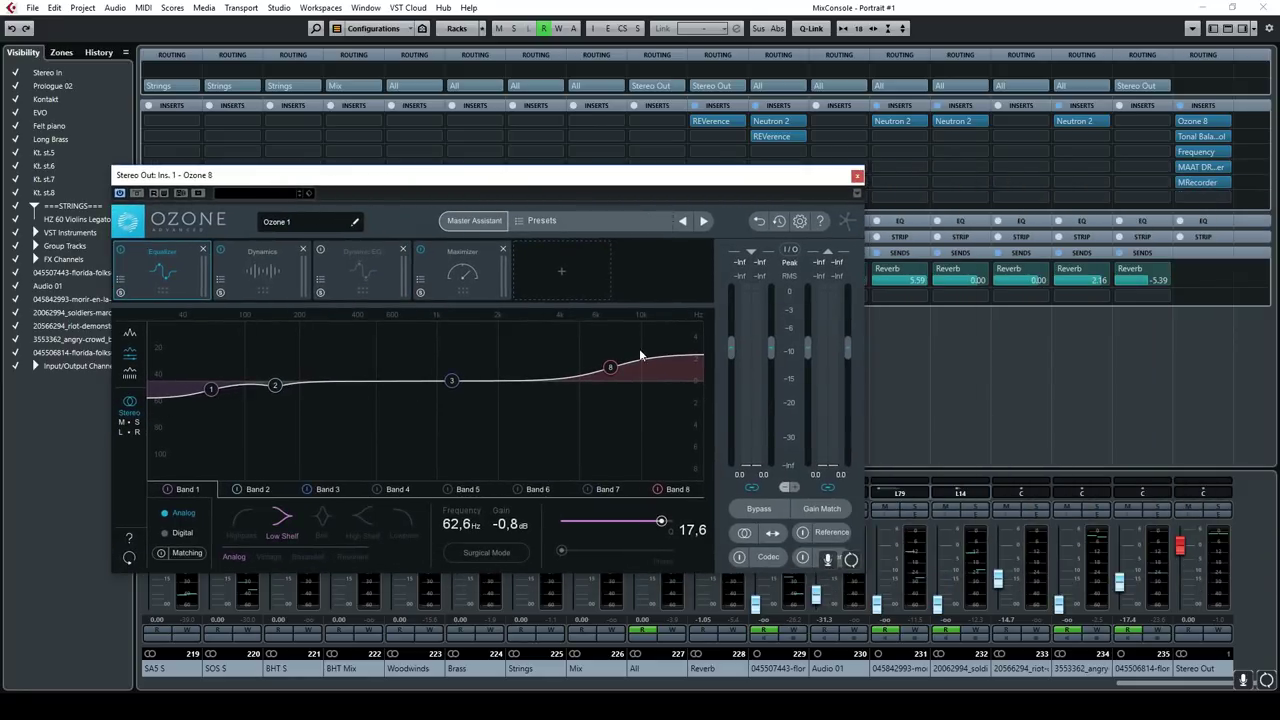
click(258, 271)
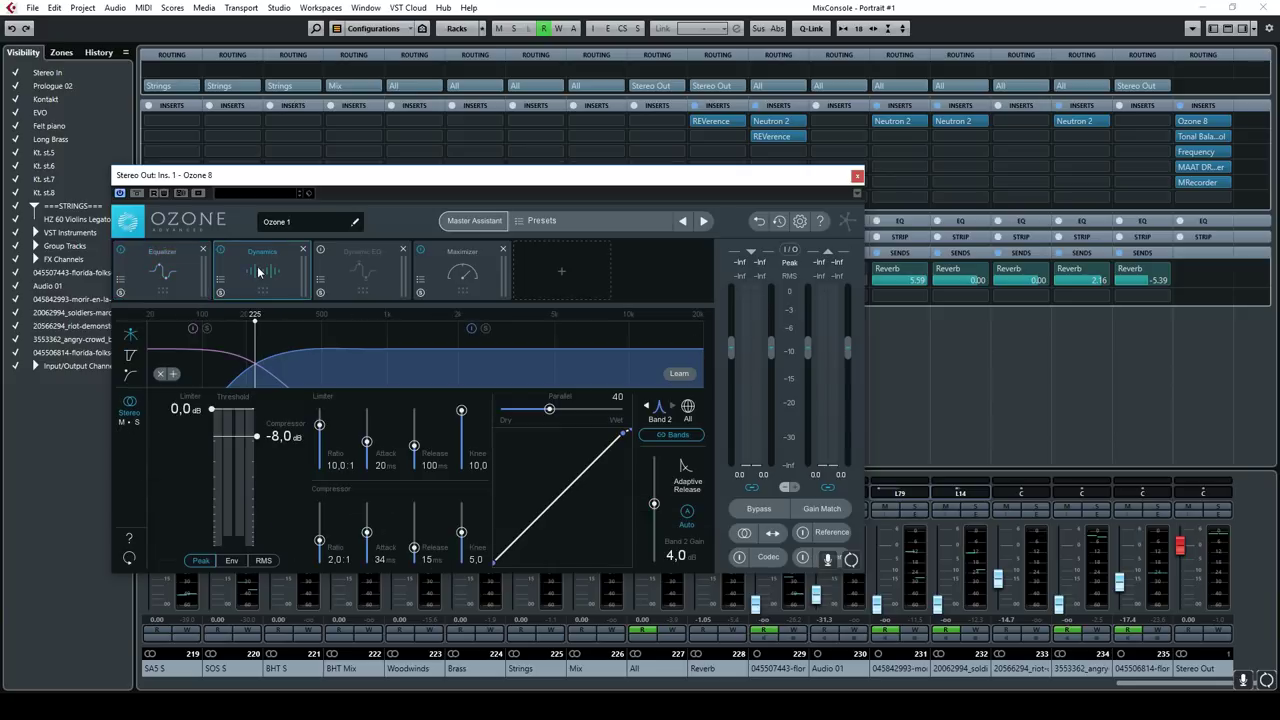
click(228, 366)
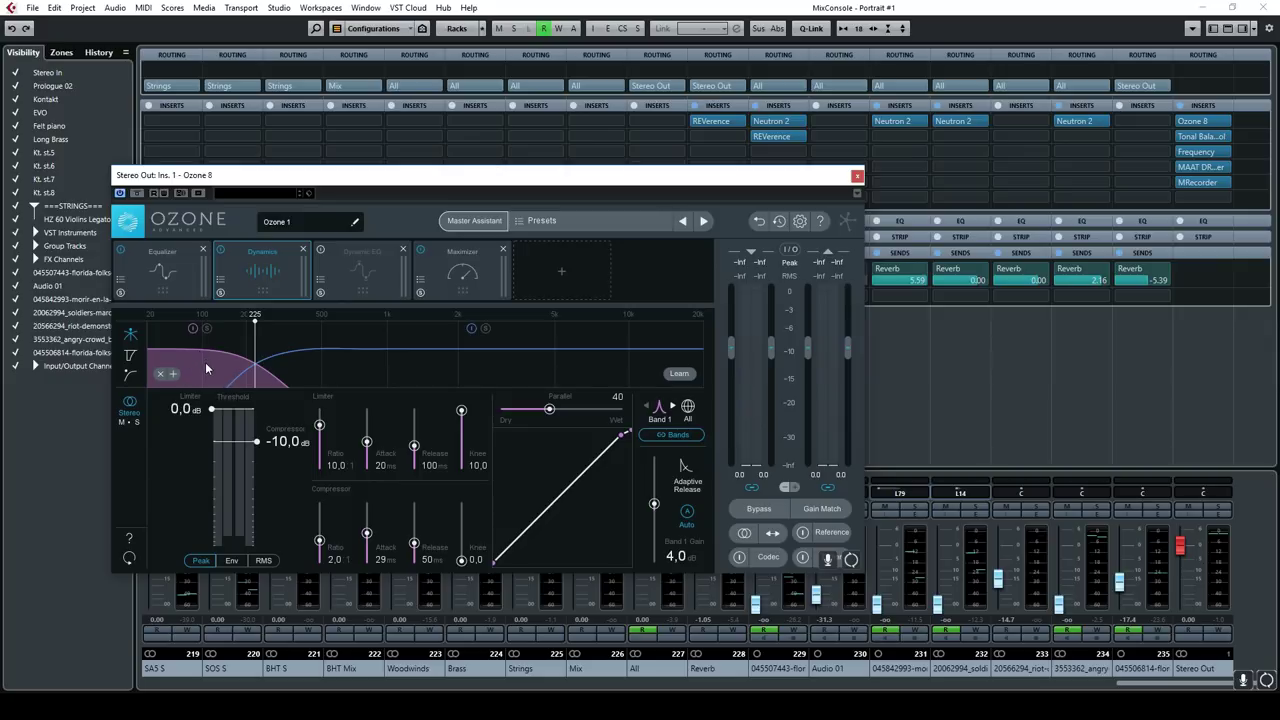
click(338, 362)
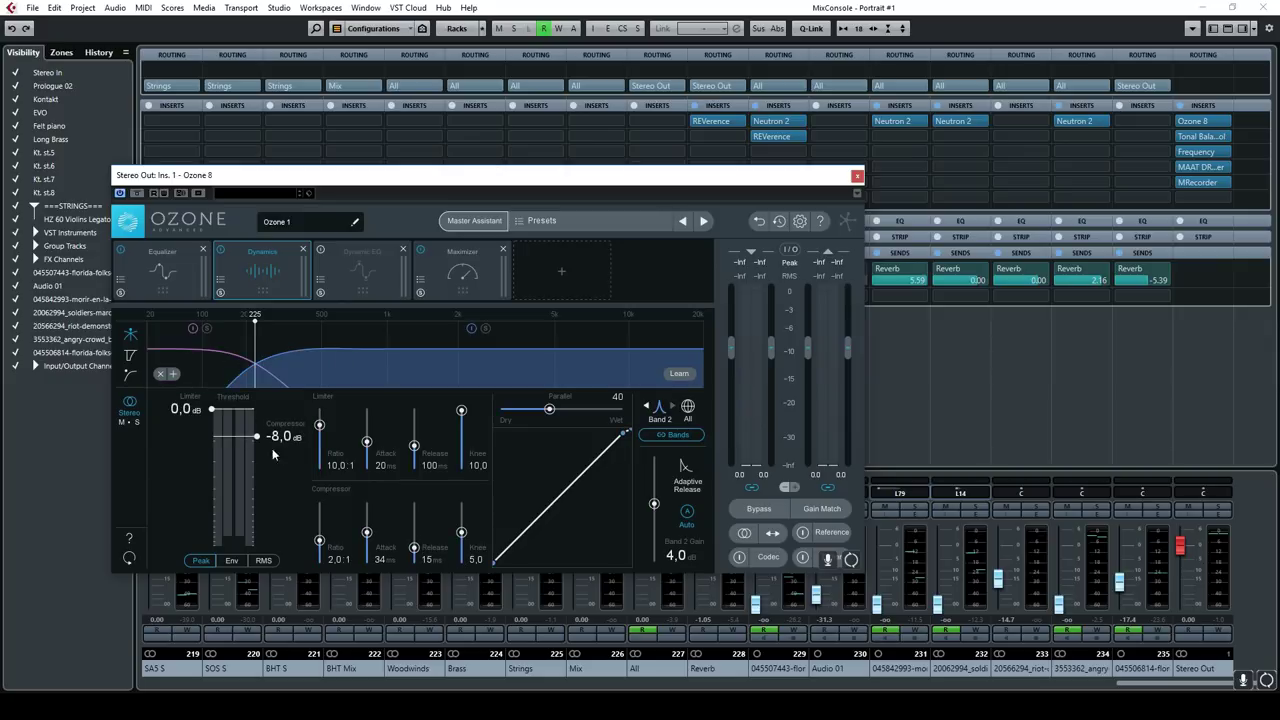
click(210, 366)
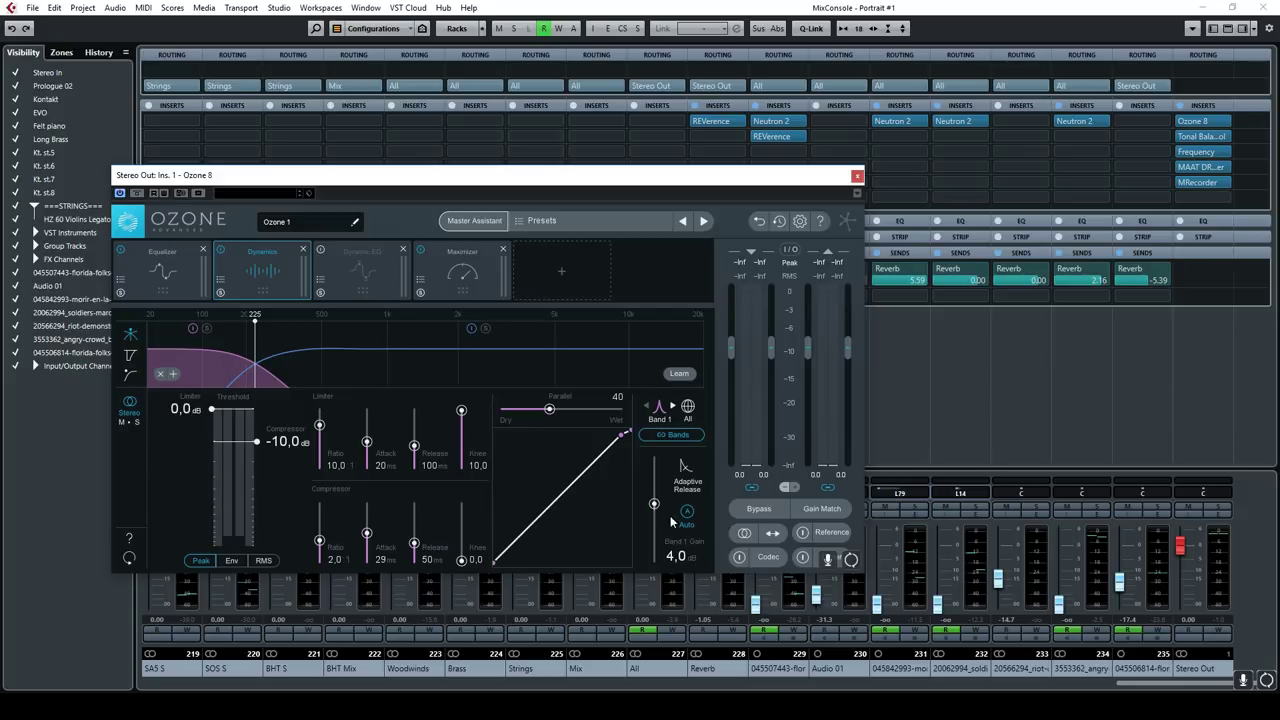
click(477, 292)
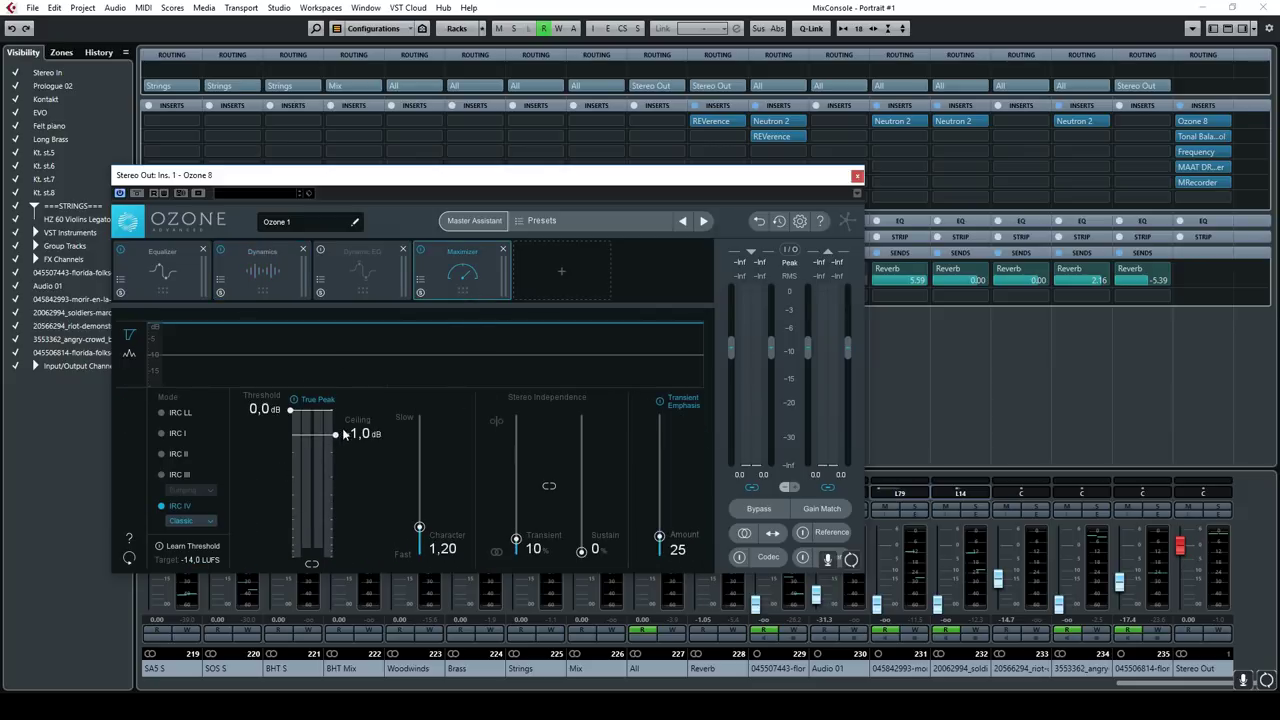
click(857, 177)
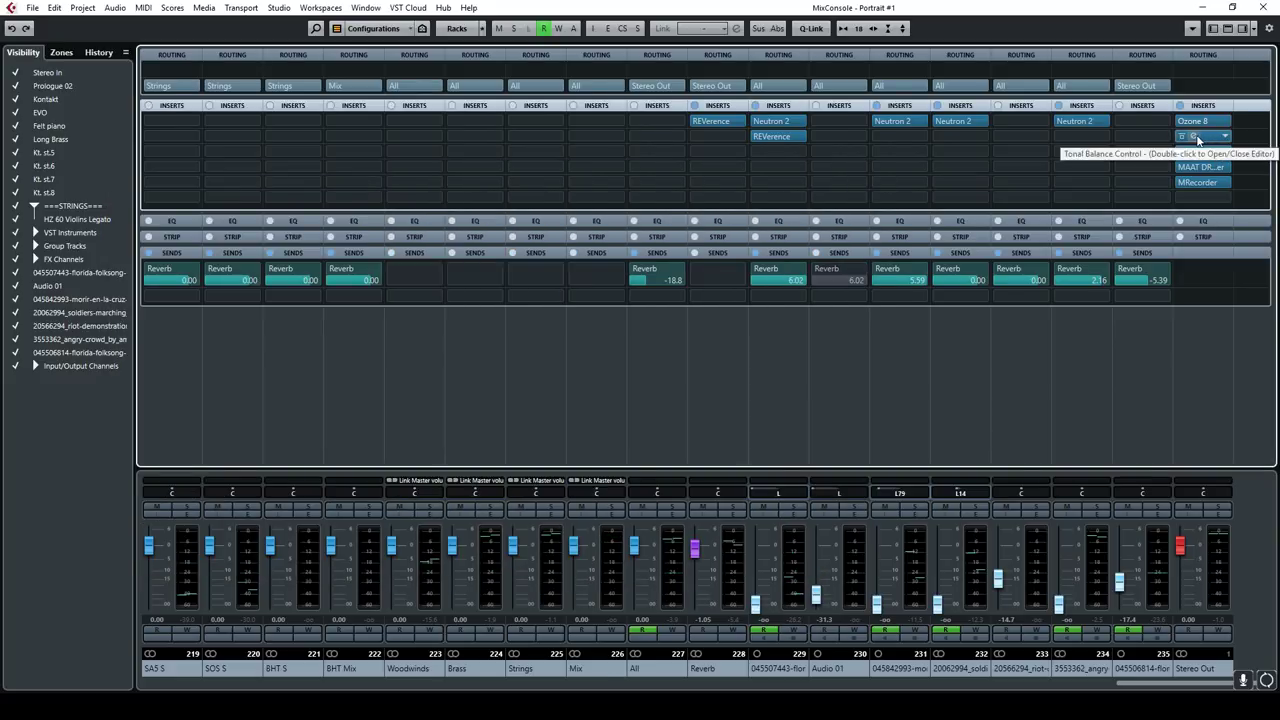
Step: Close the MixConsole and look over the project's tracks, from the instrument sections down to the audio tracks
click(1263, 10)
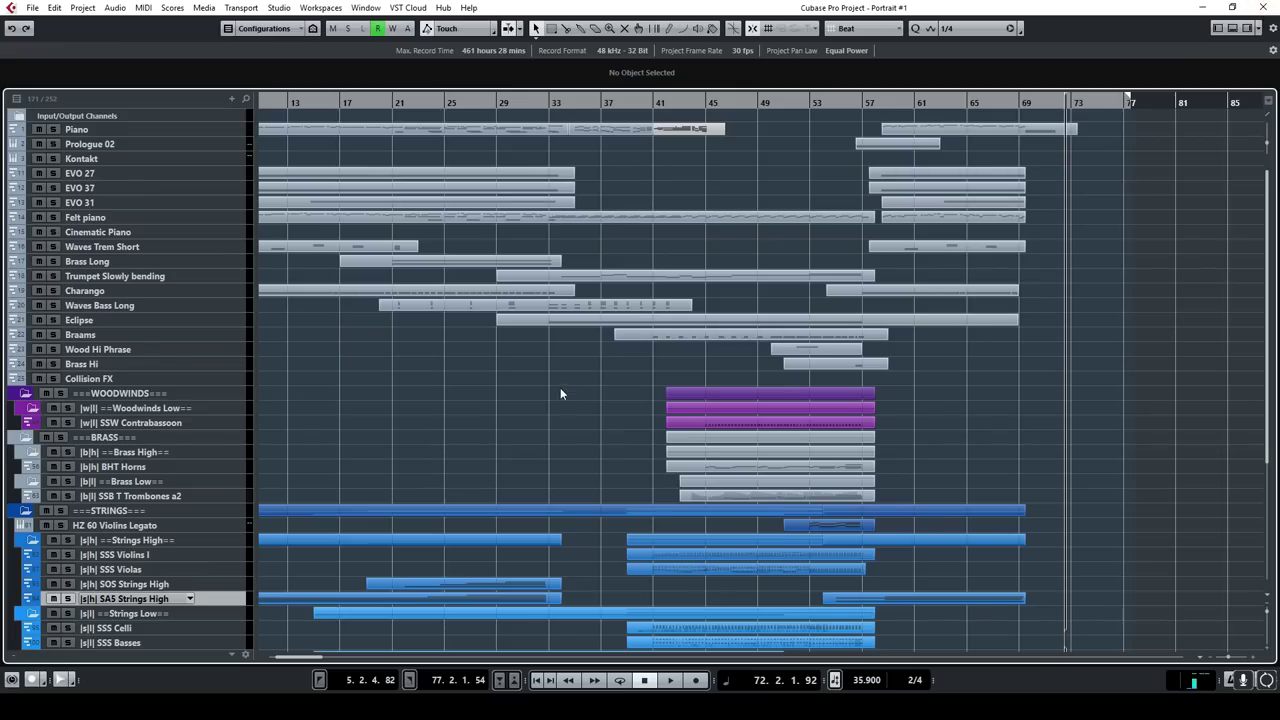
scroll(582, 389, down, 5)
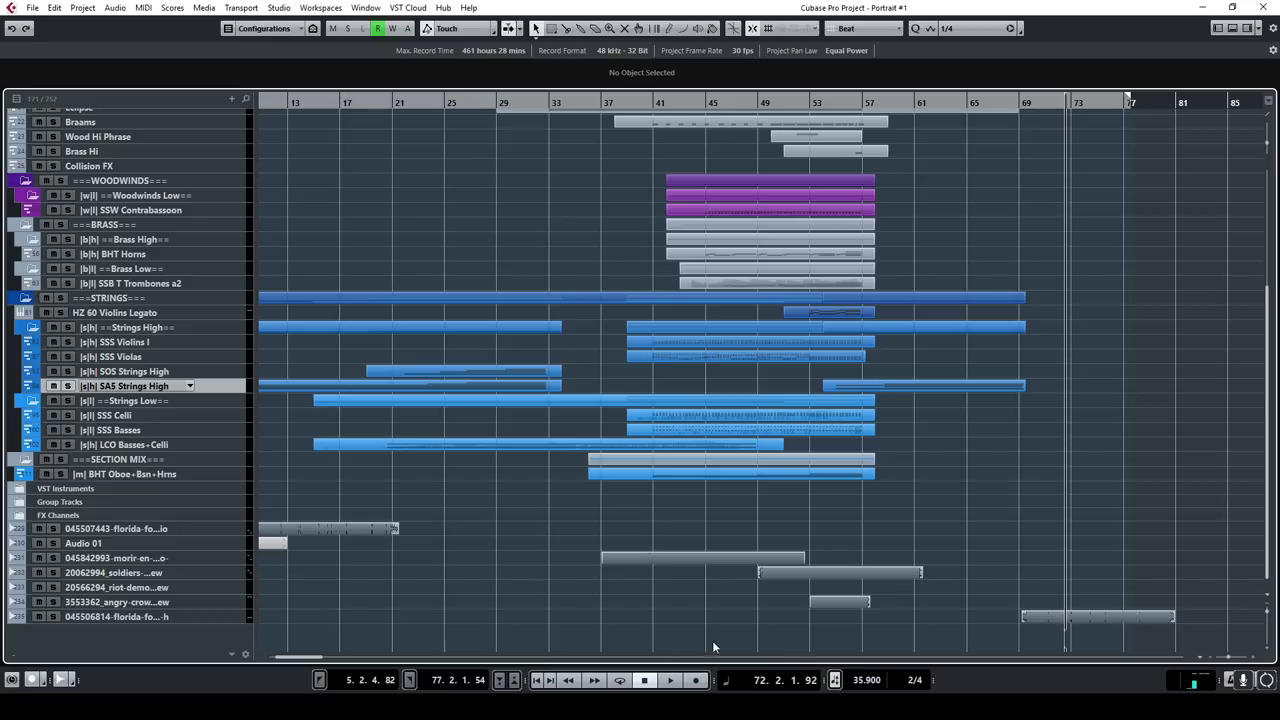
scroll(357, 580, left, 3)
scroll(563, 400, up, 5)
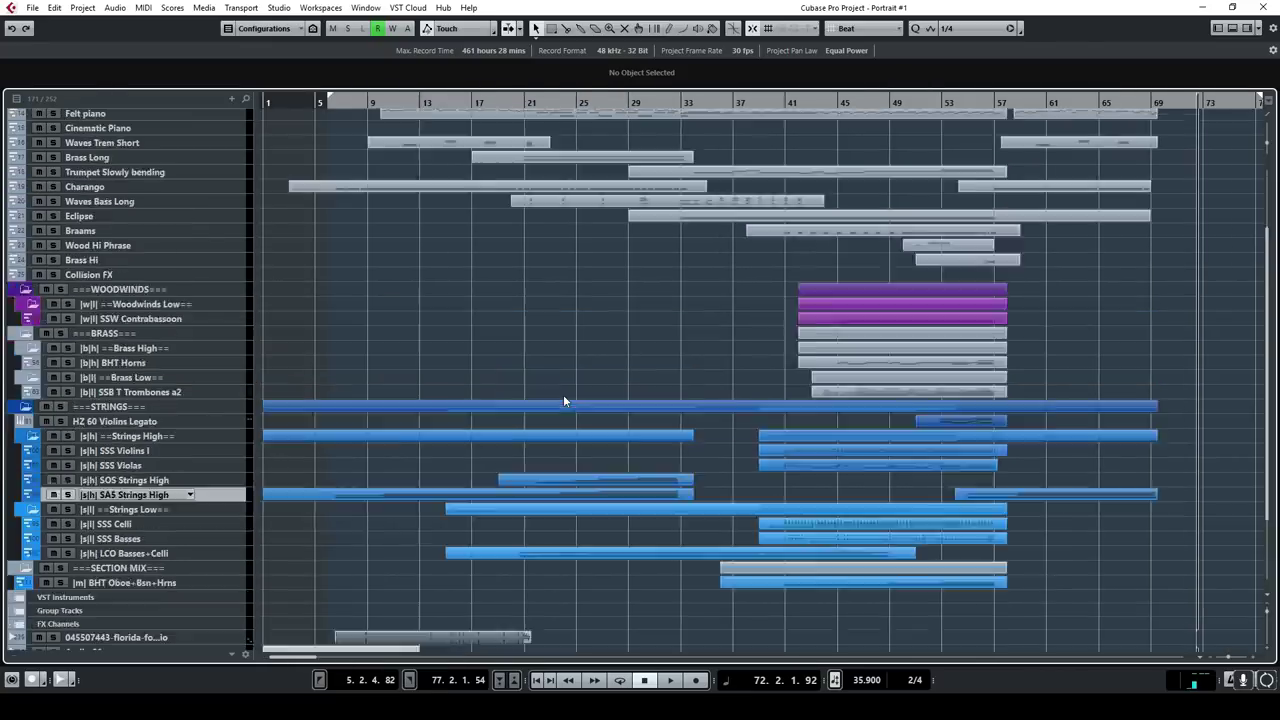